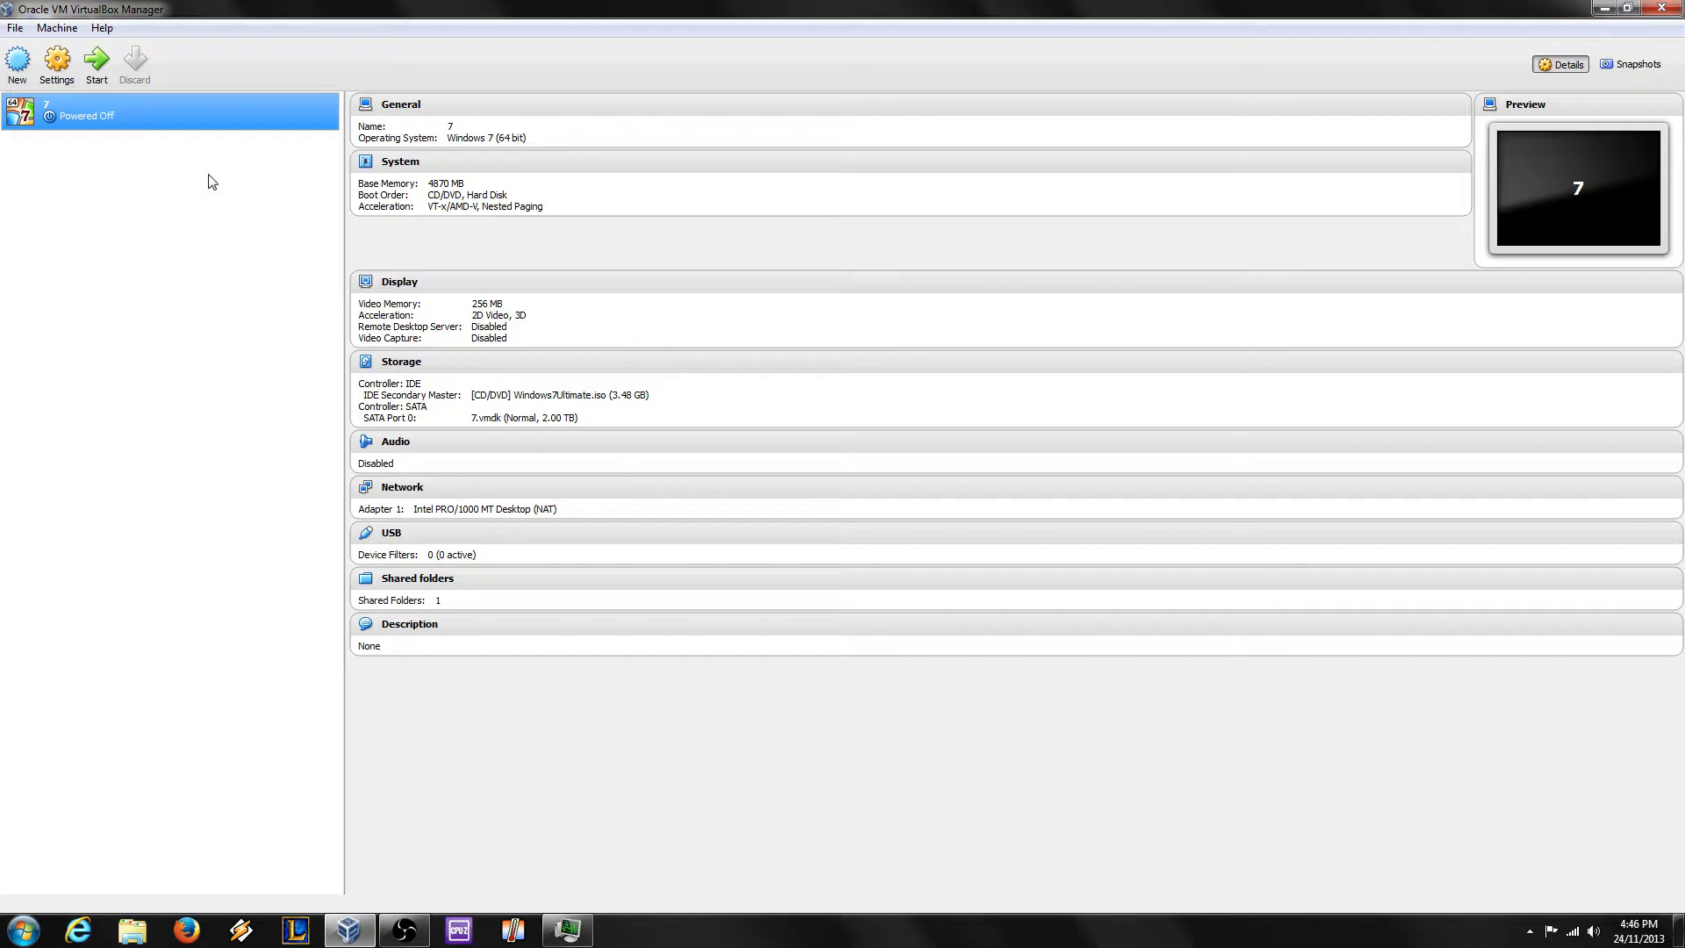
Step: Review VM 7's system, display and storage settings, including Windows7Ultimate.iso and 7.vmdk, without changing anything
left_click(58, 70)
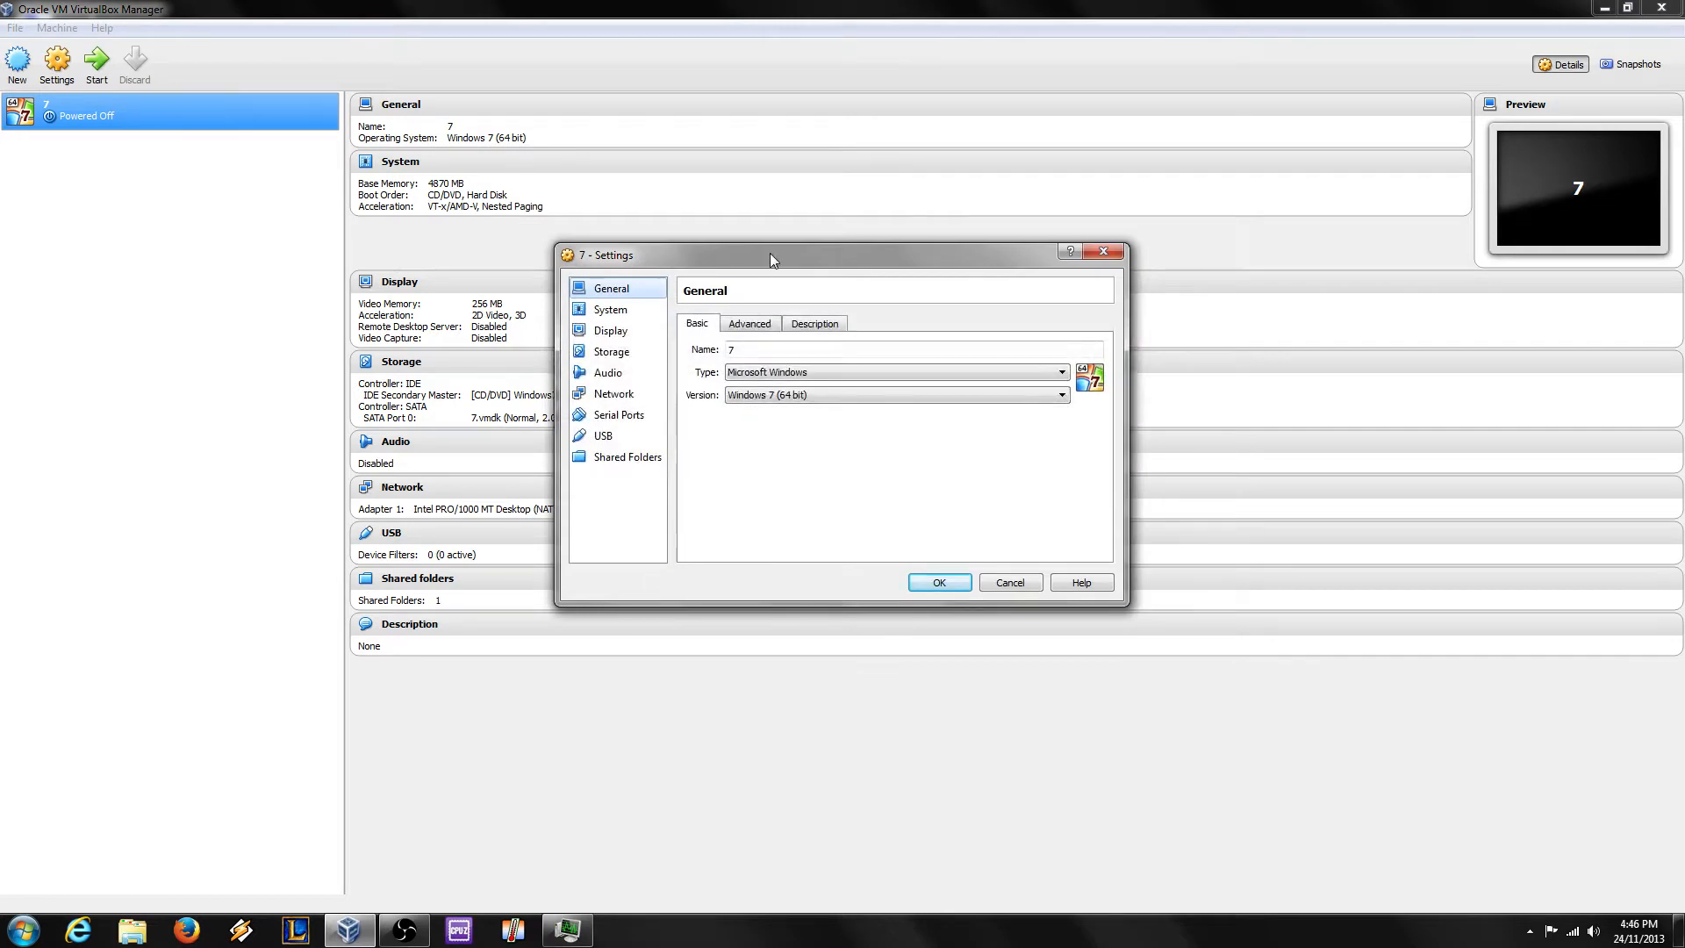
left_click_drag(772, 255, 556, 273)
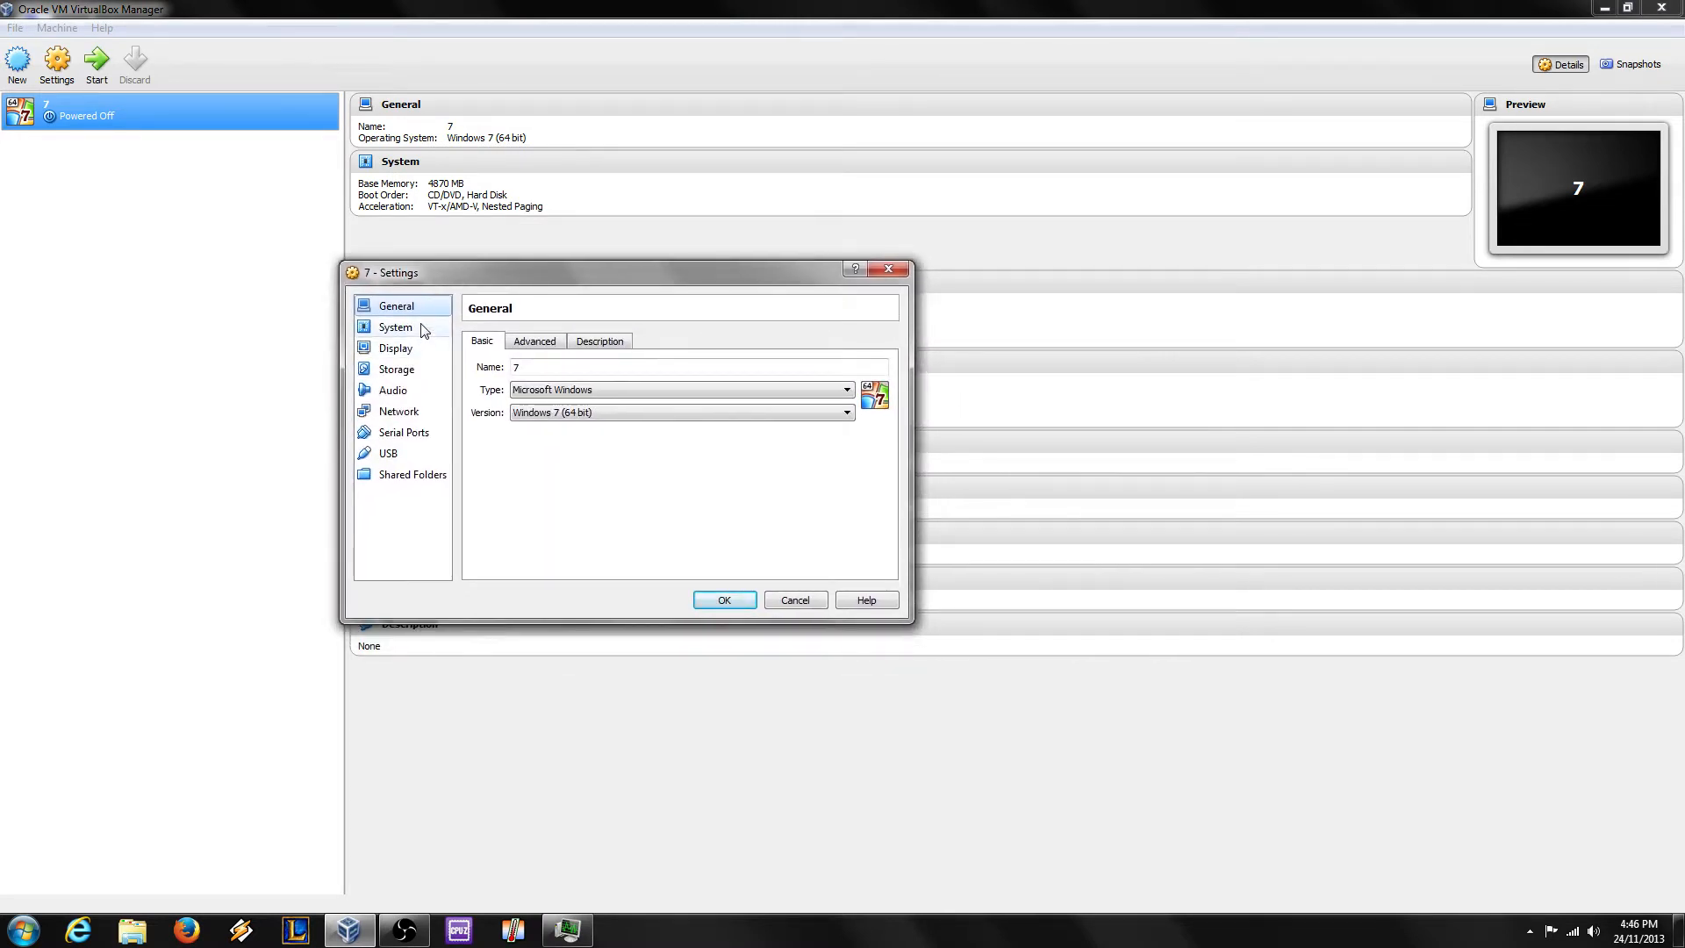
left_click(423, 330)
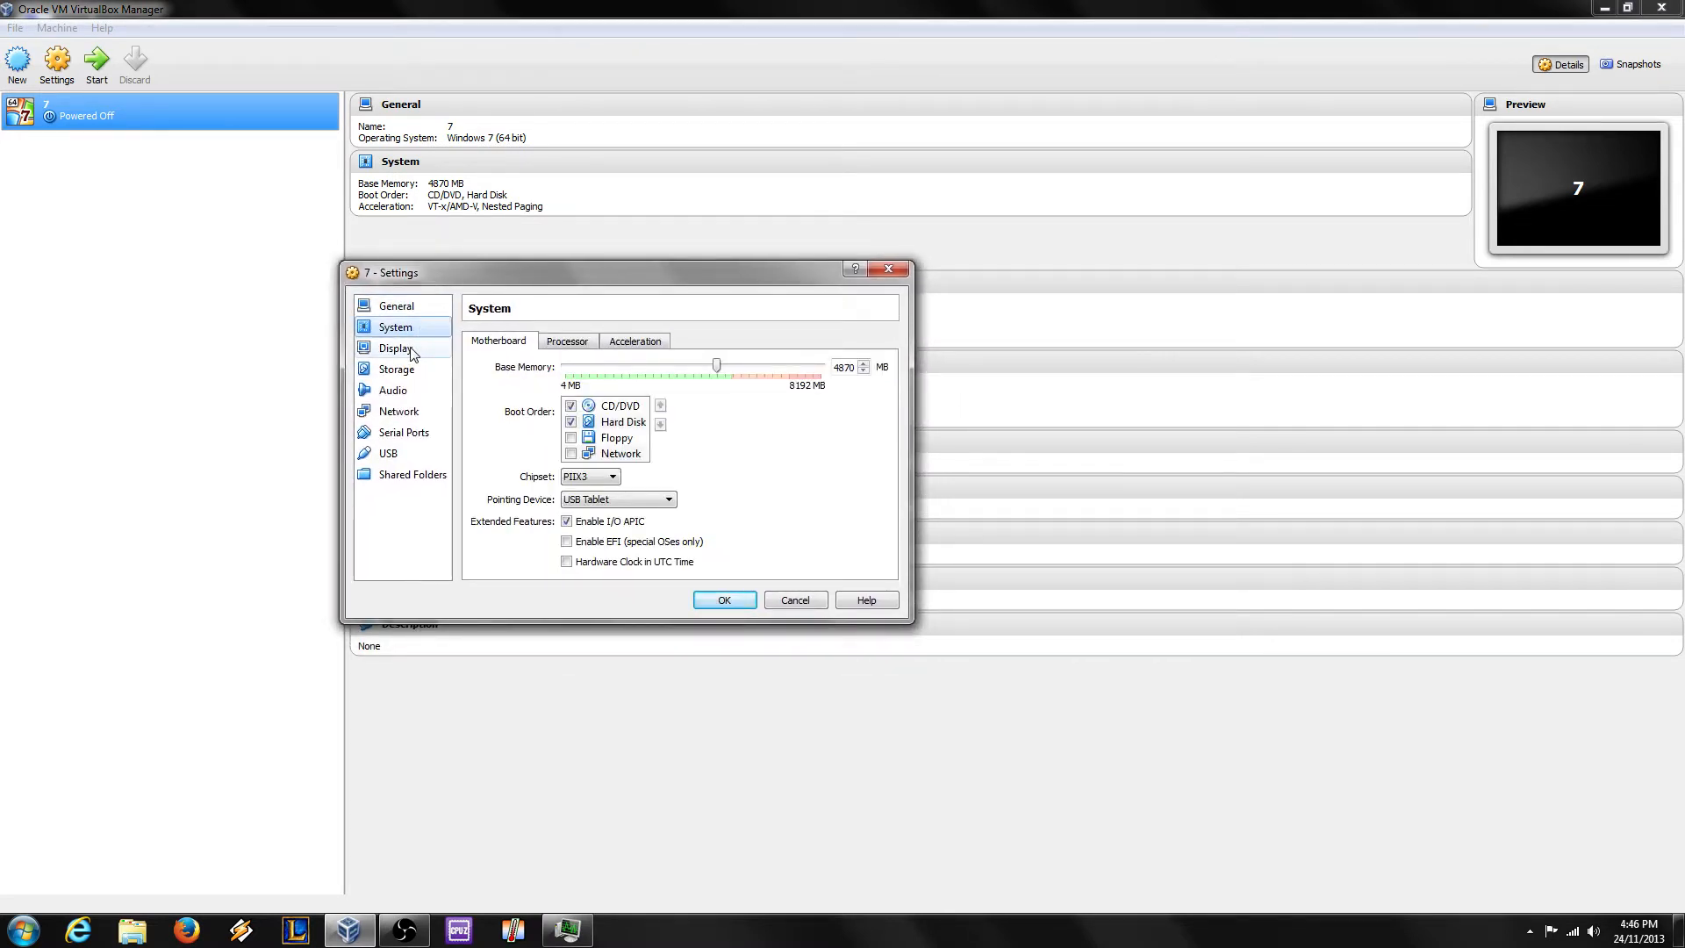
left_click(411, 352)
left_click(415, 374)
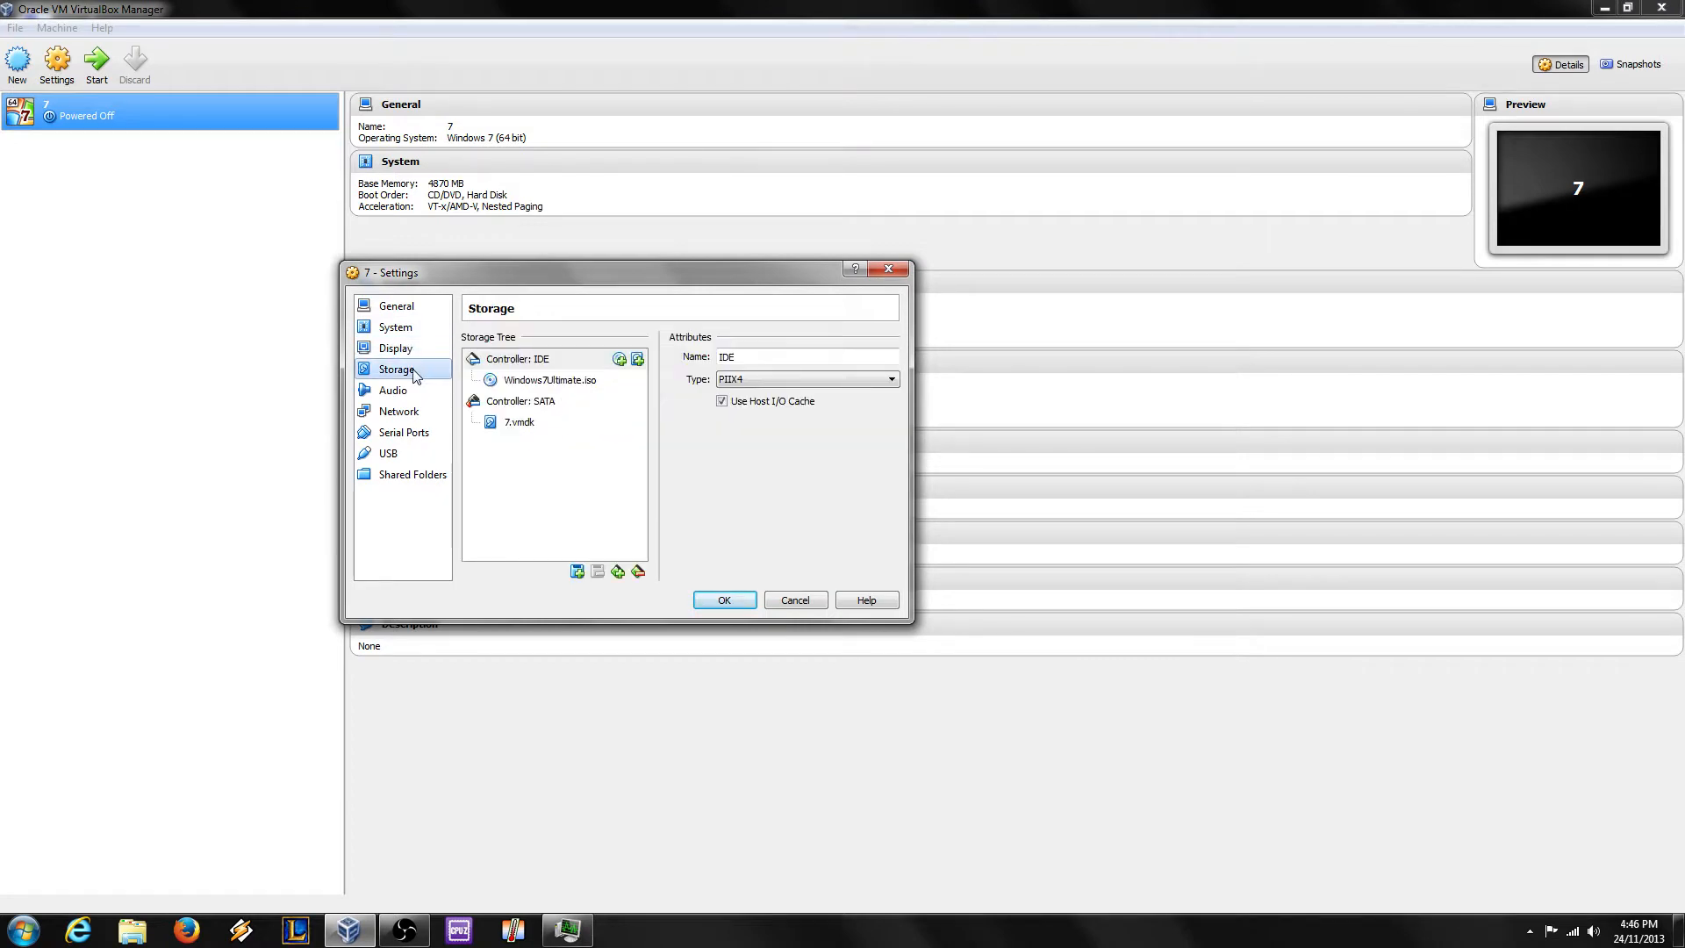
left_click(584, 380)
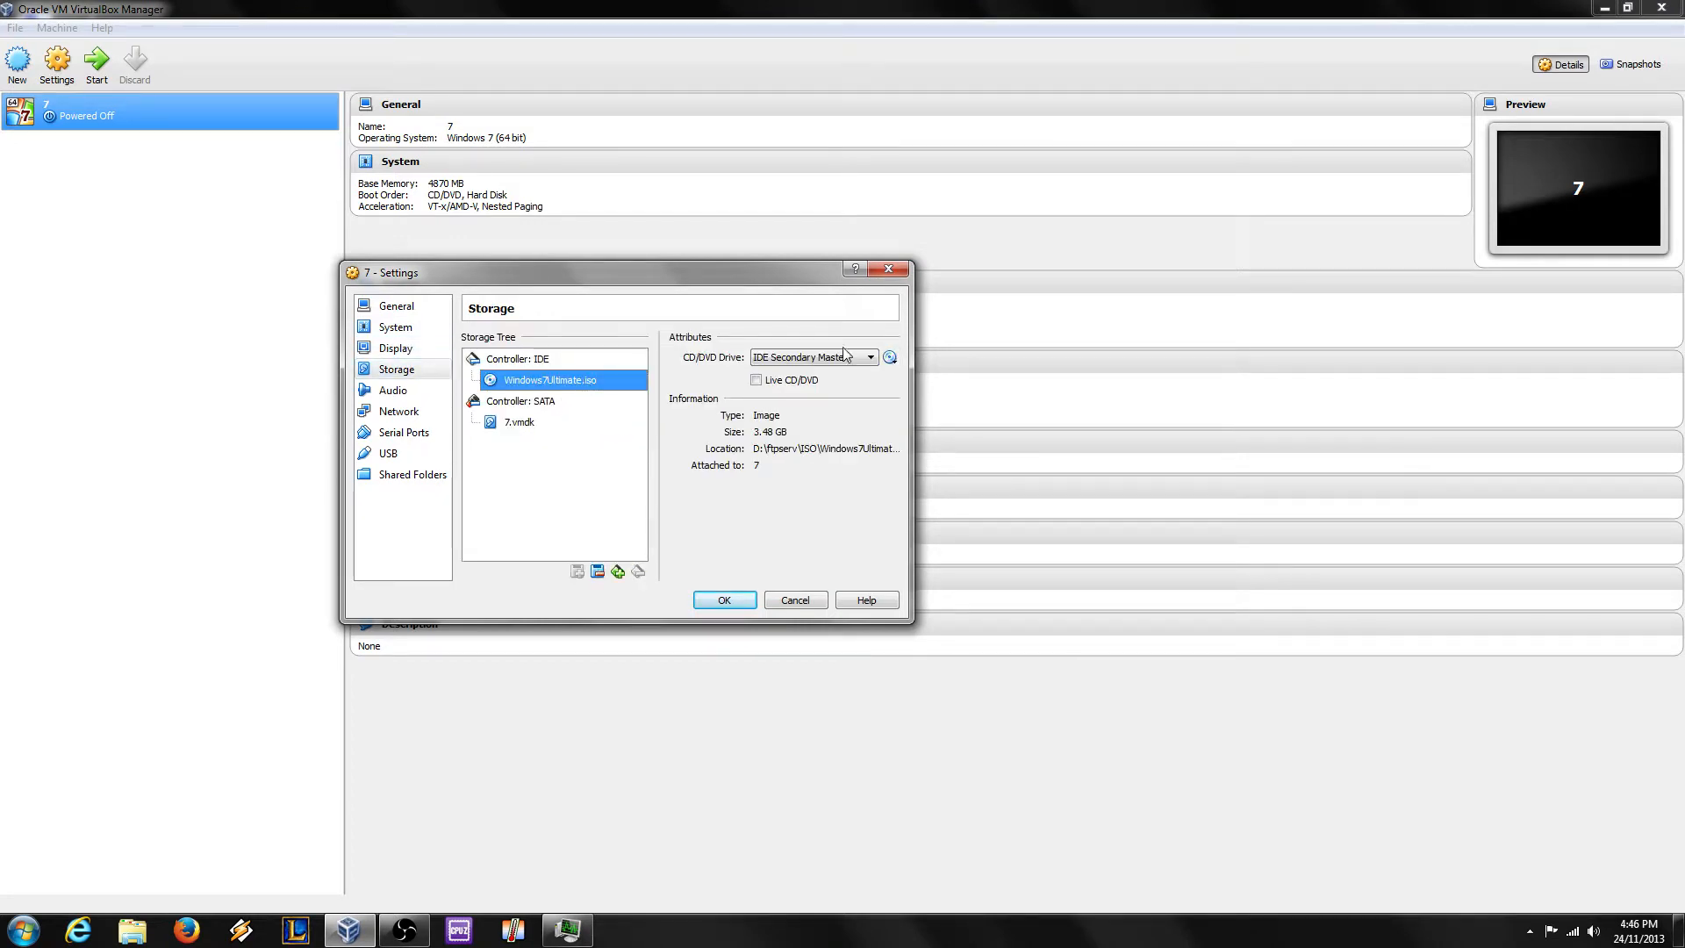
left_click(795, 451)
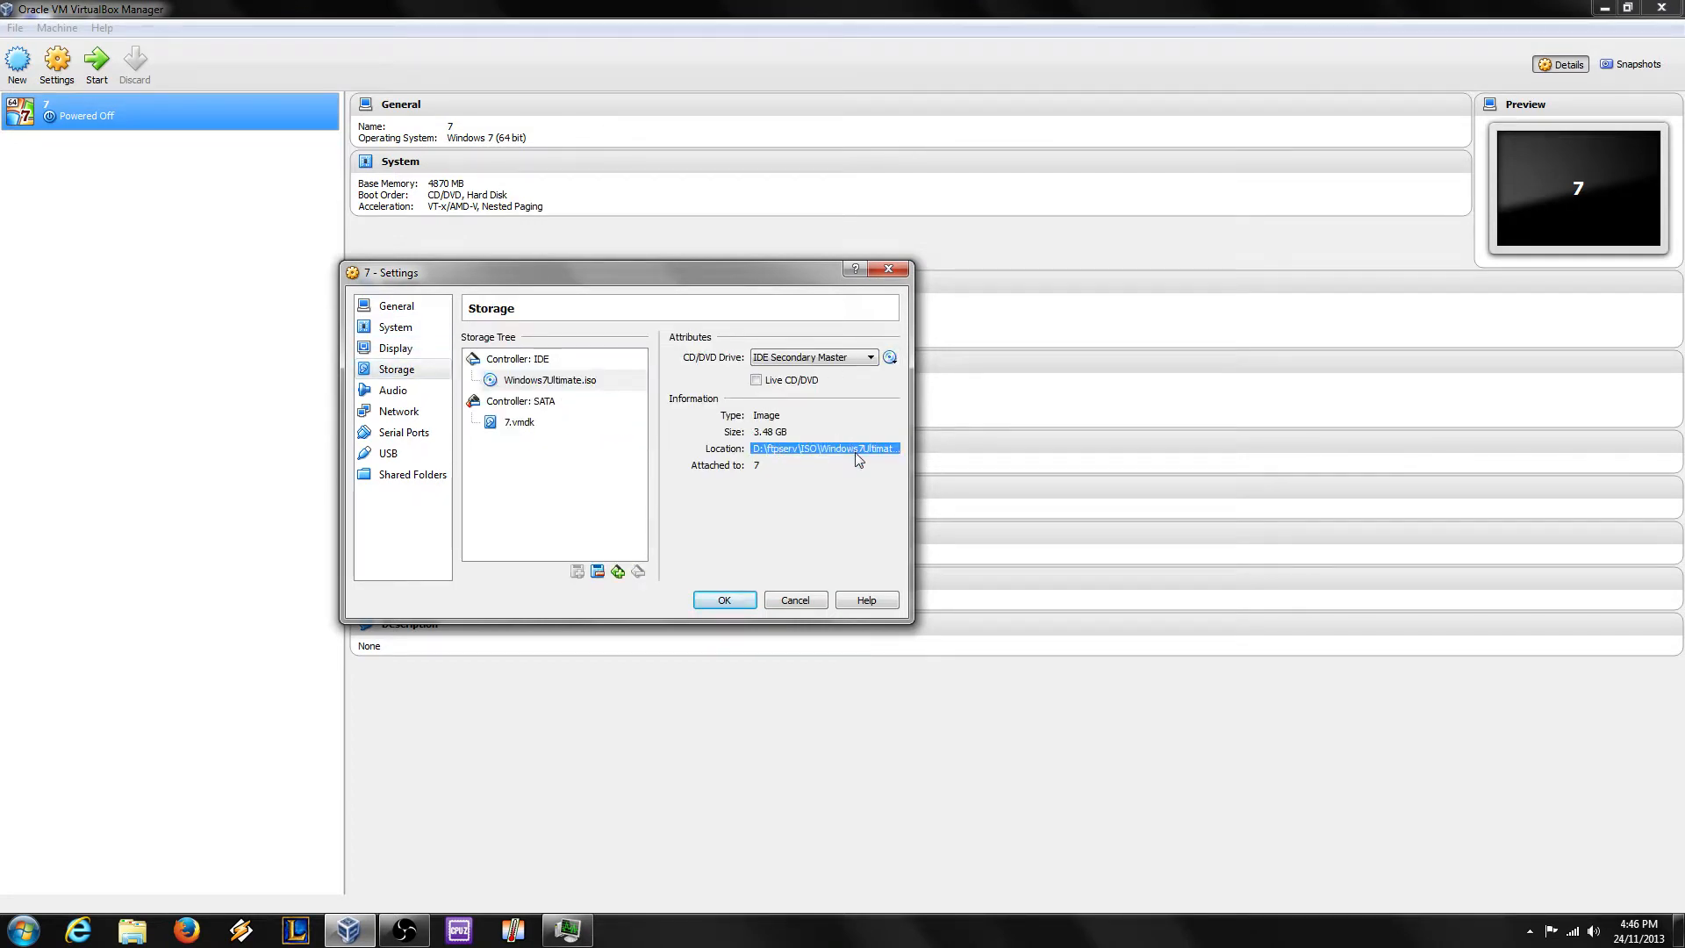
left_click(814, 415)
left_click(772, 432)
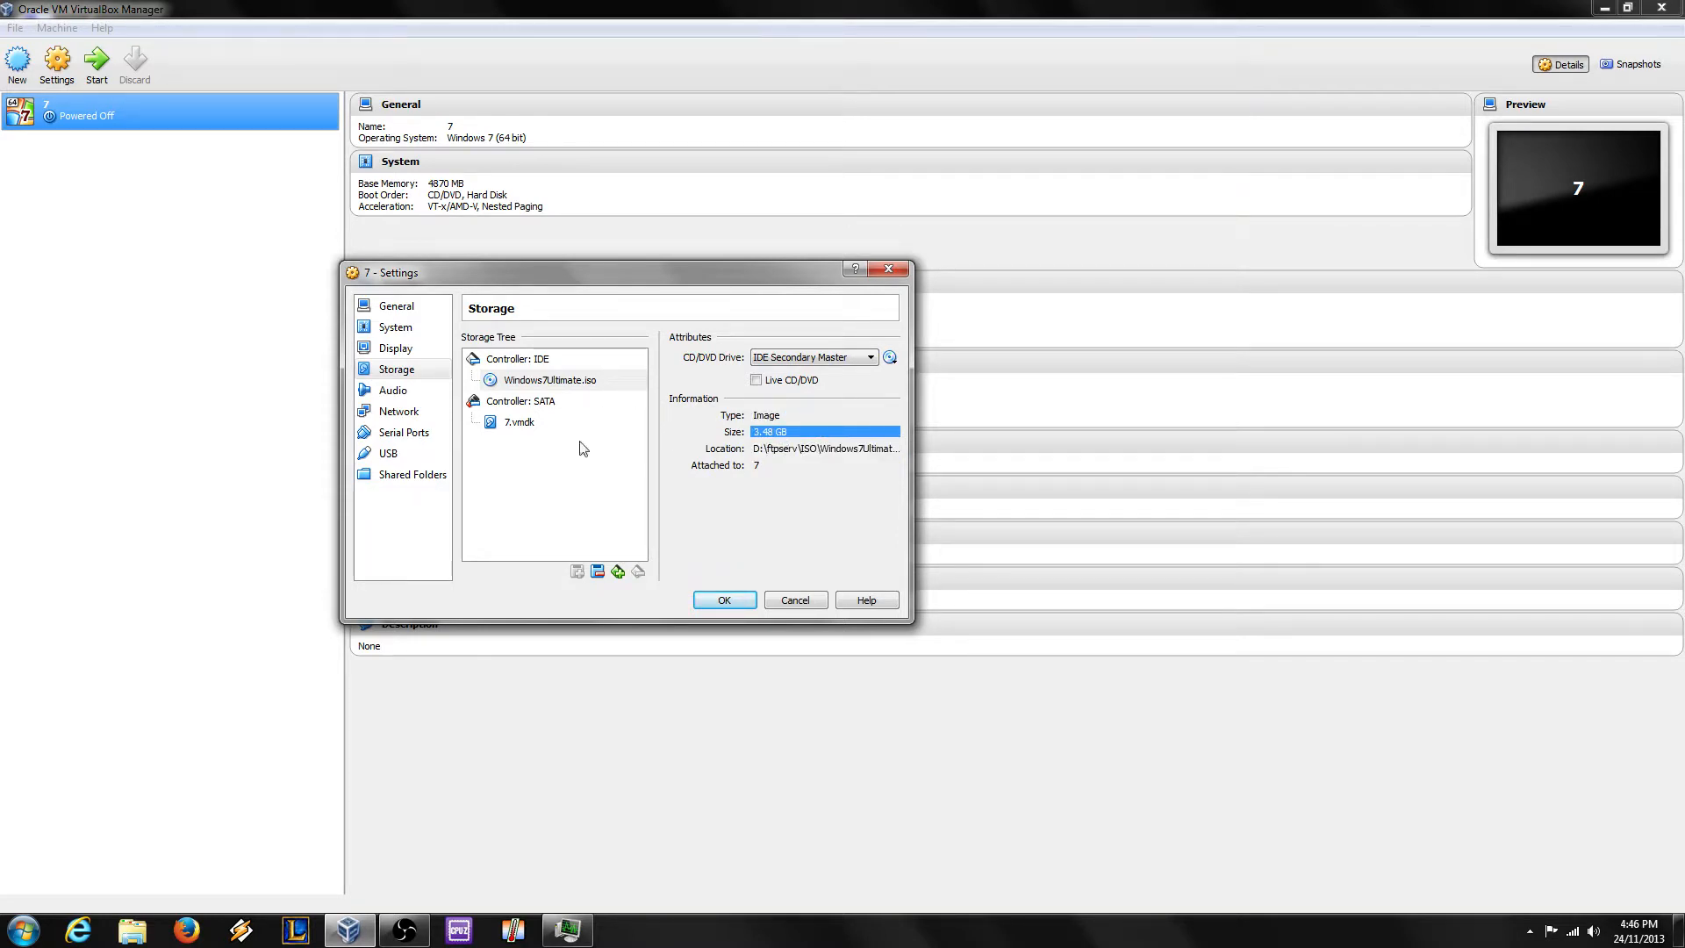
left_click(521, 424)
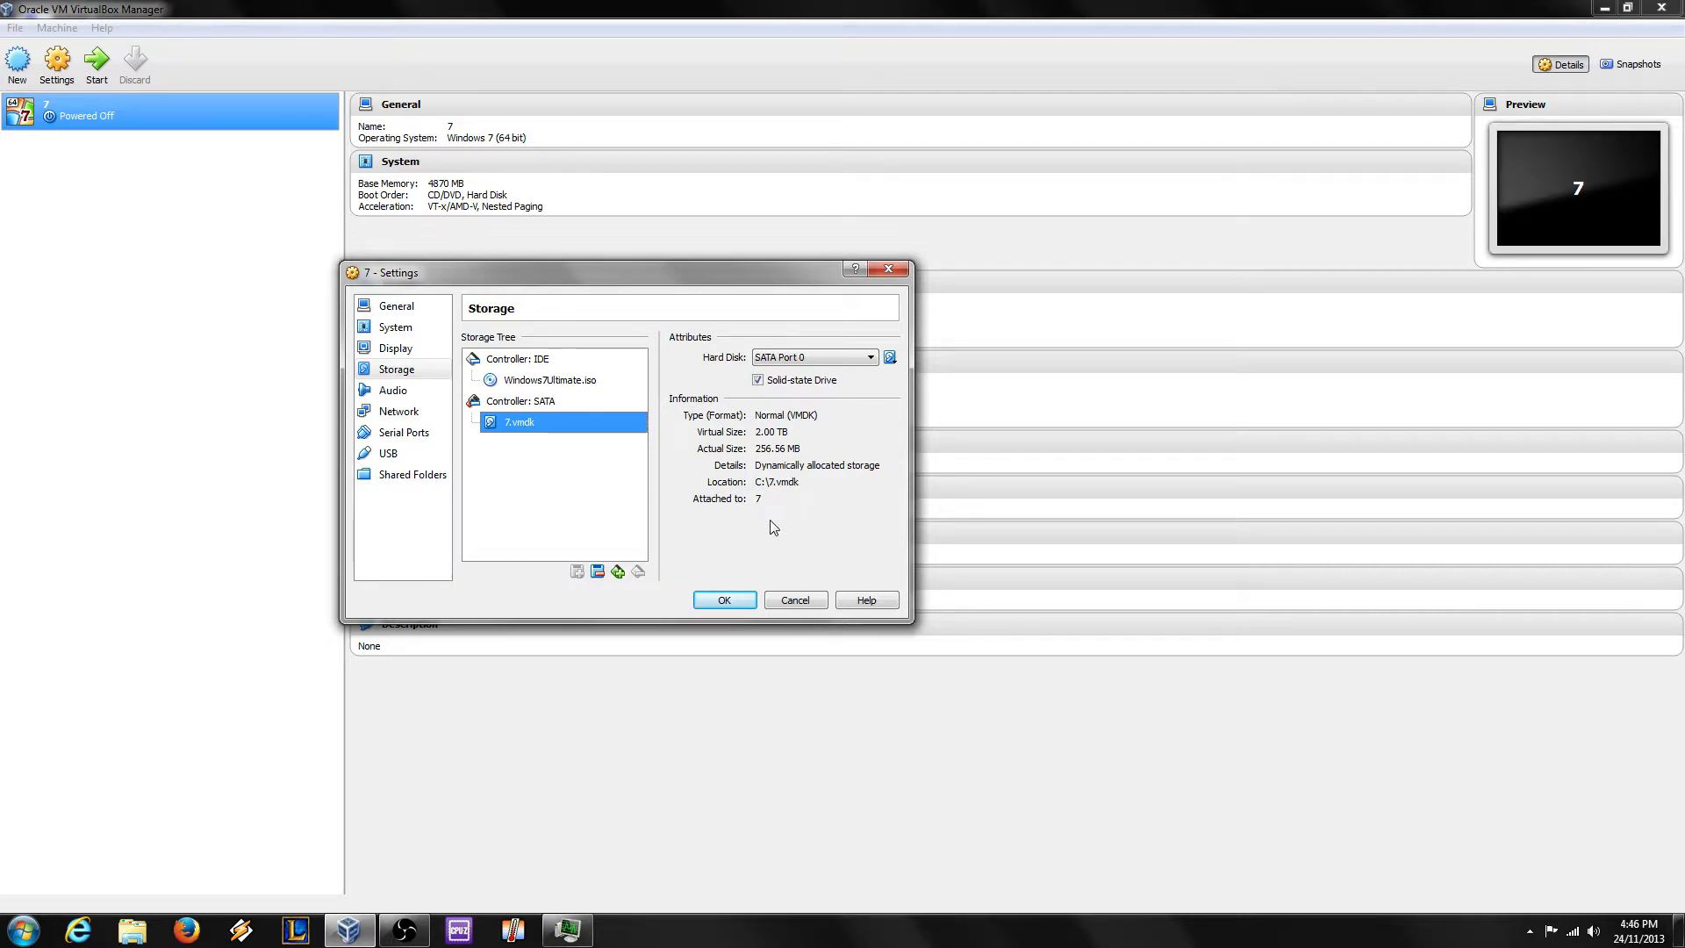
left_click(725, 599)
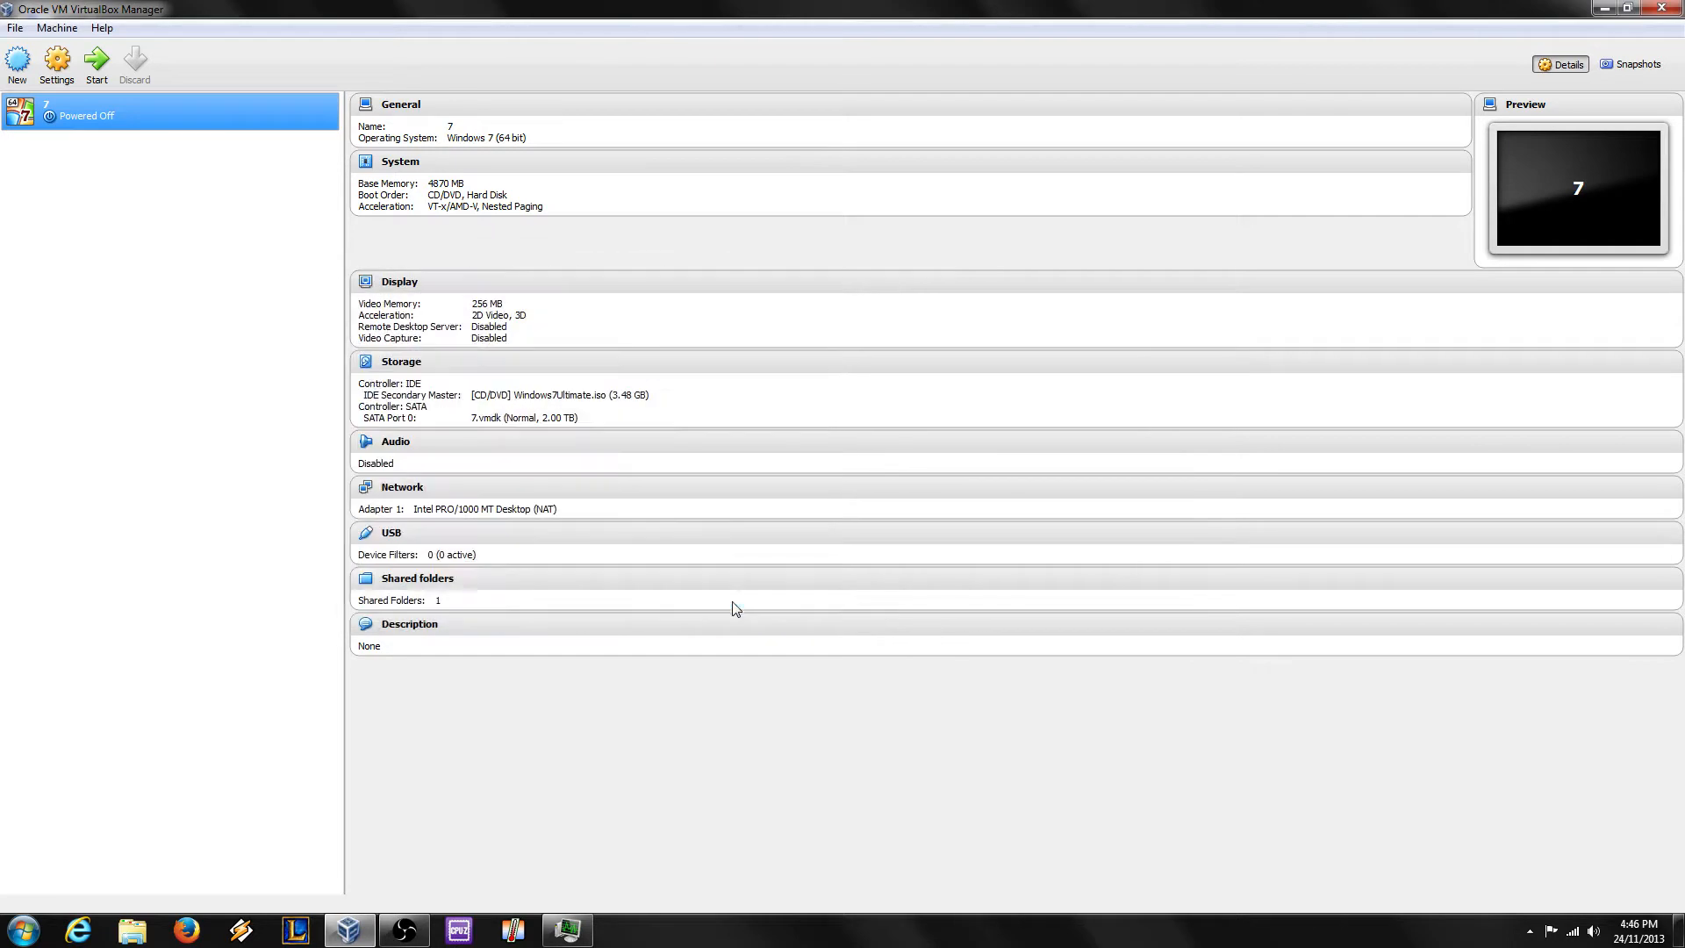
Step: Start VM 7 maximized and let it capture keyboard and mouse, suppressing the capture notice
left_click(96, 60)
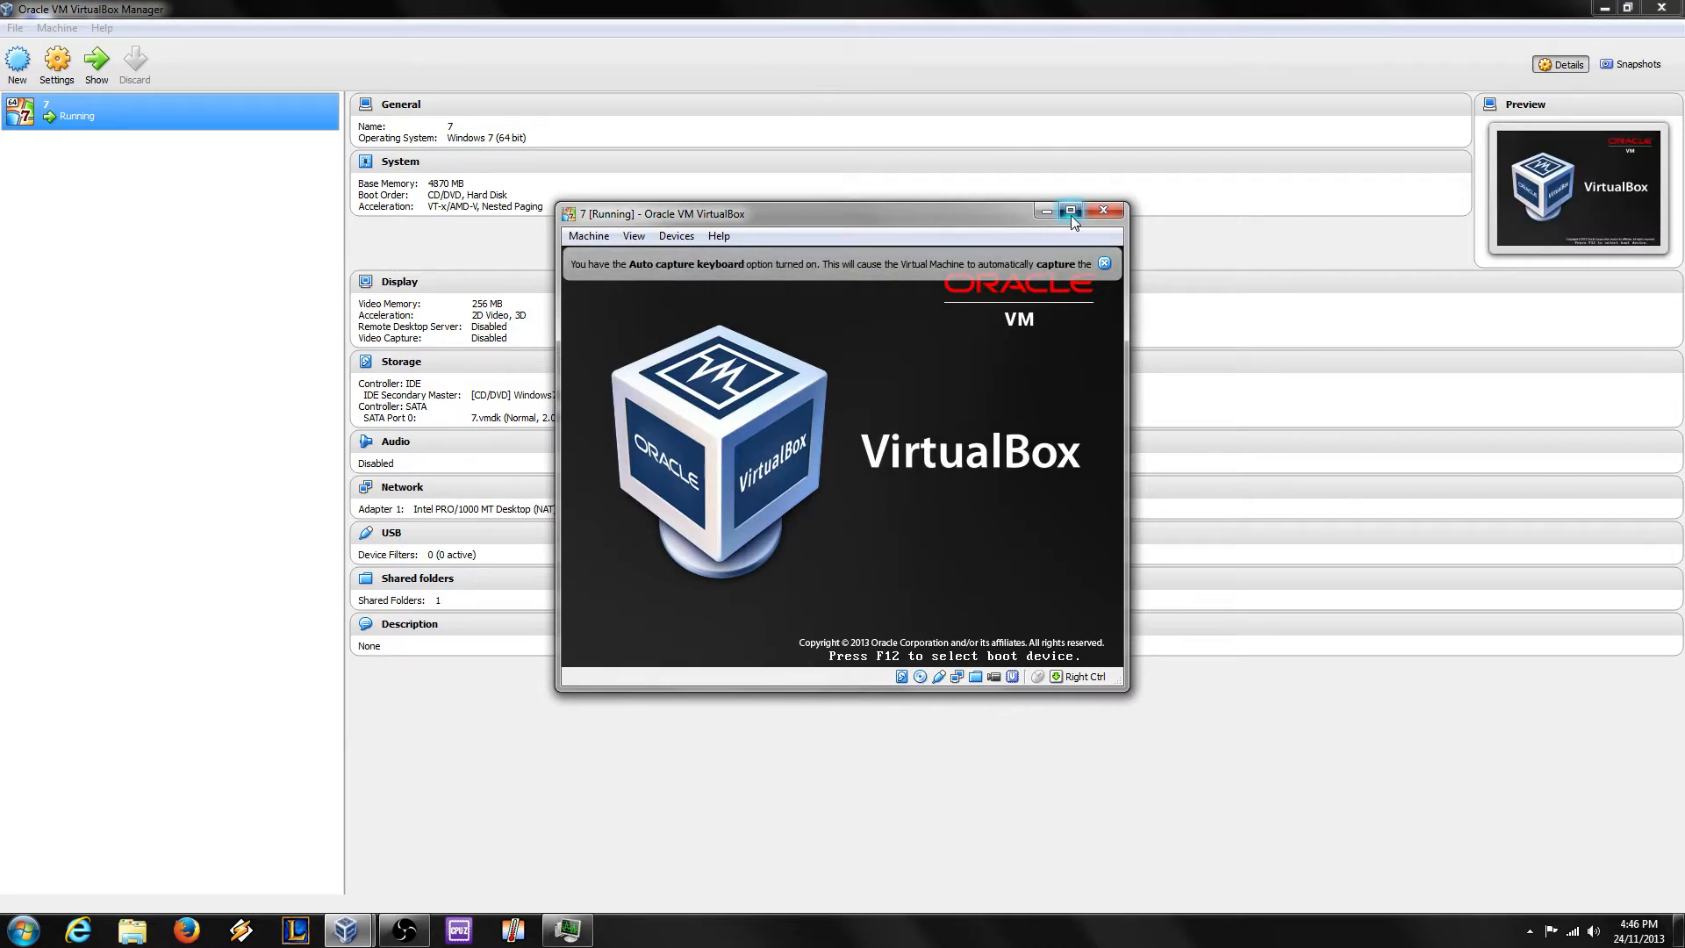
left_click(1070, 211)
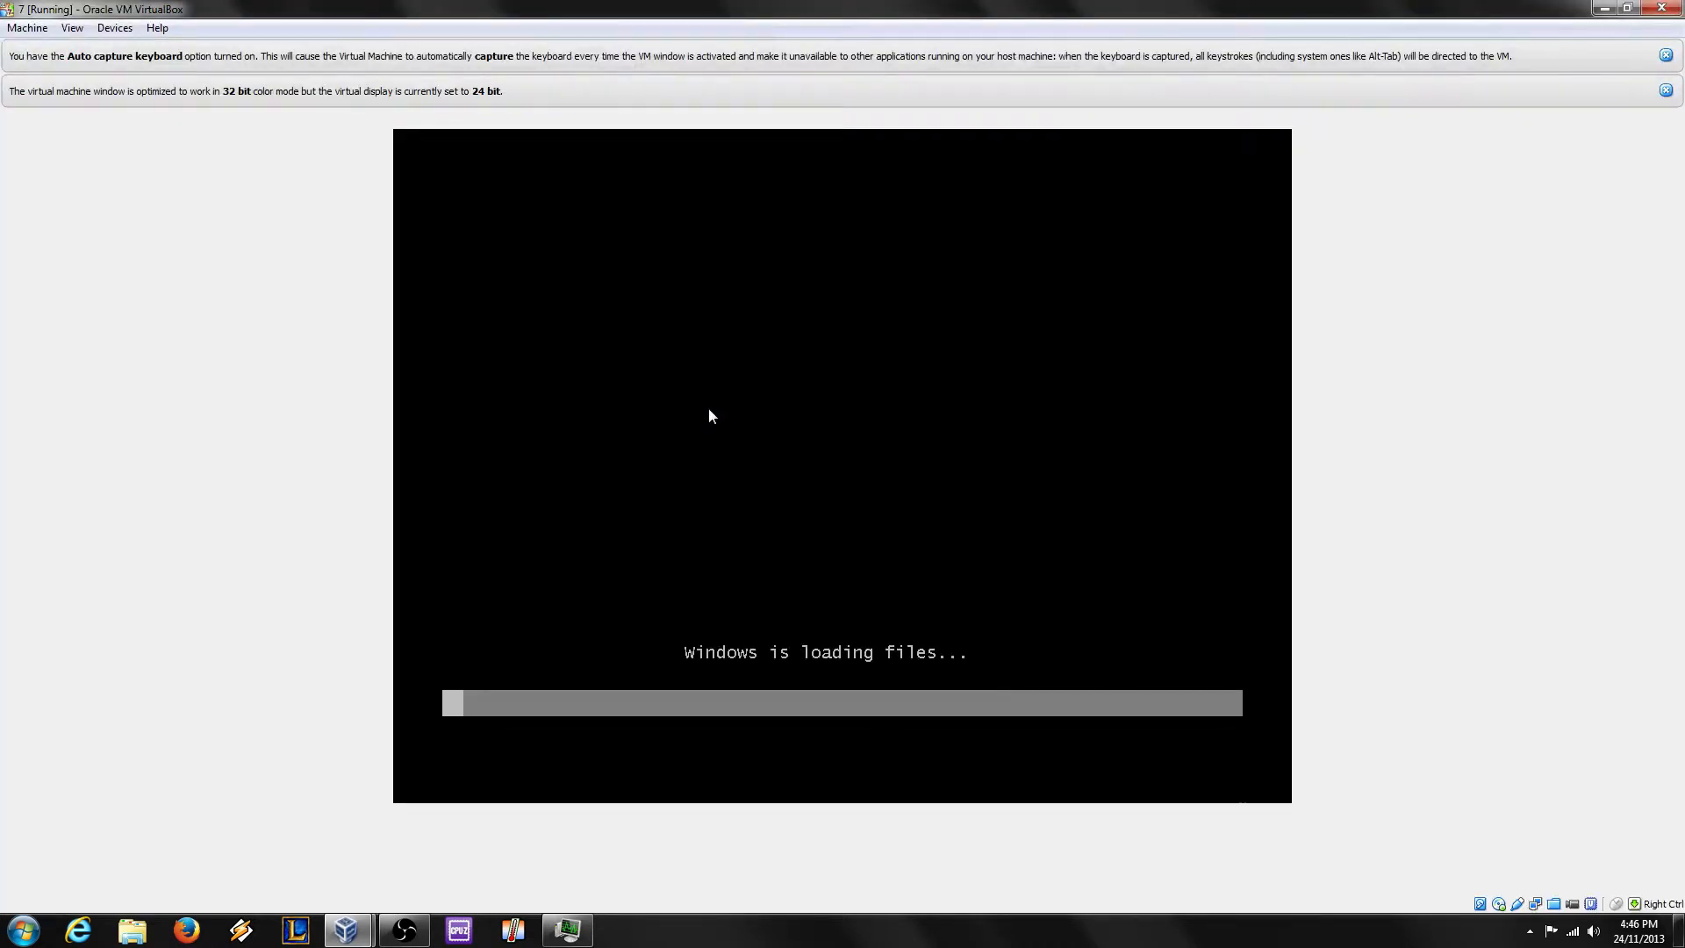
left_click(832, 383)
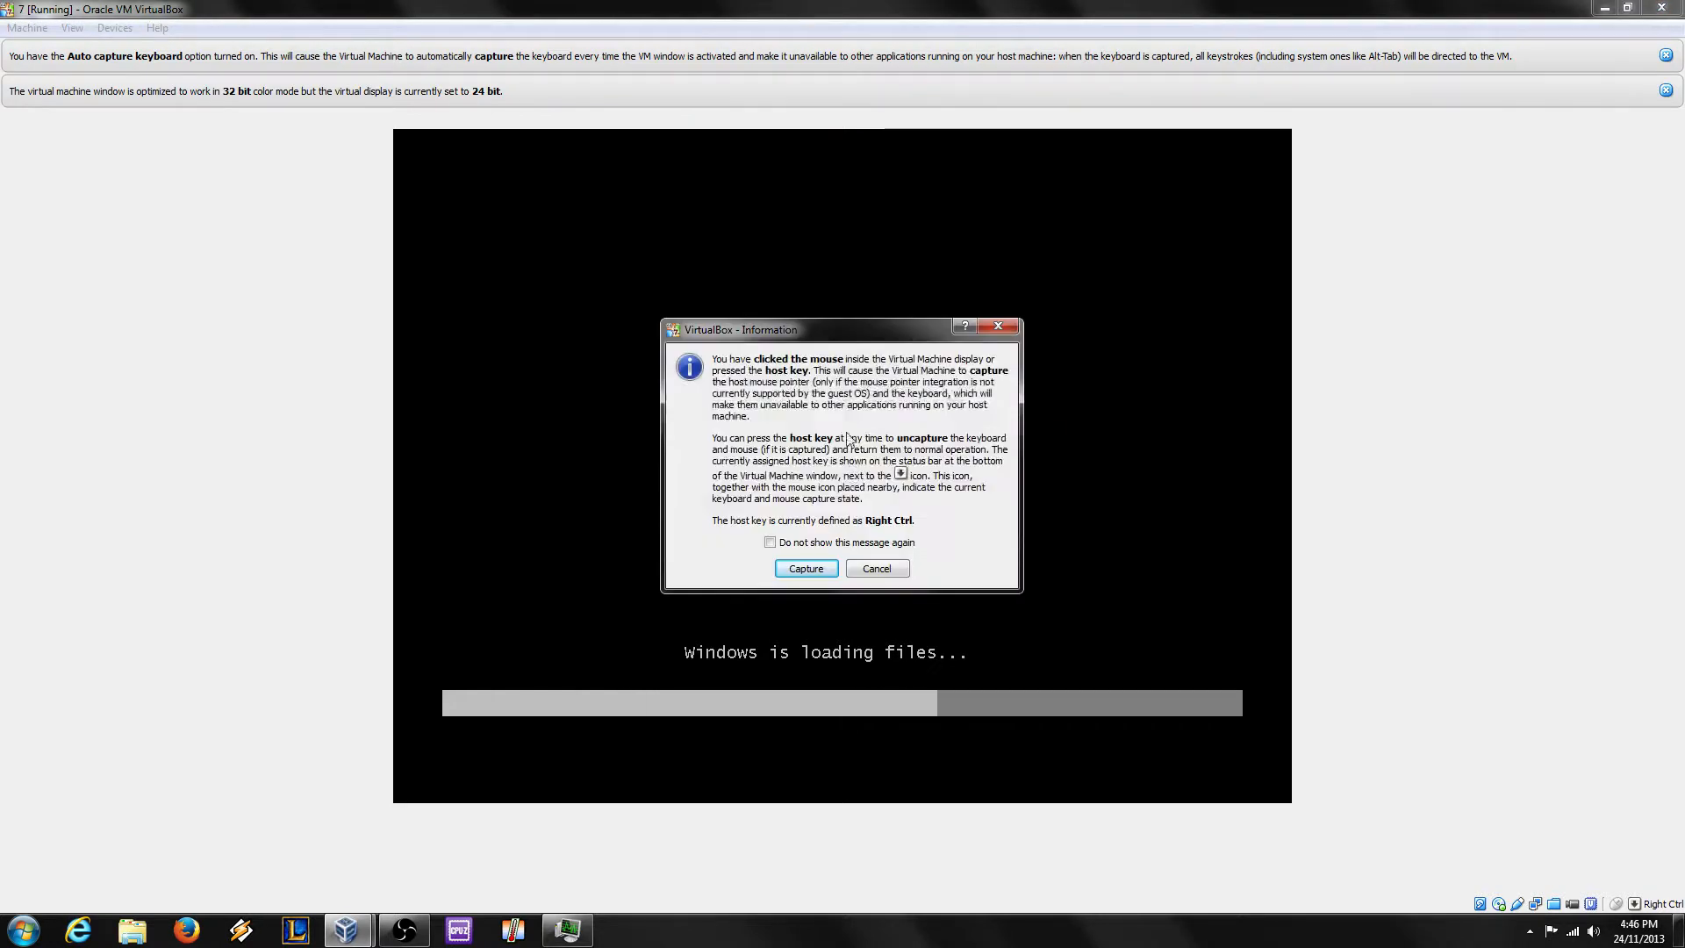
left_click(770, 542)
left_click(794, 569)
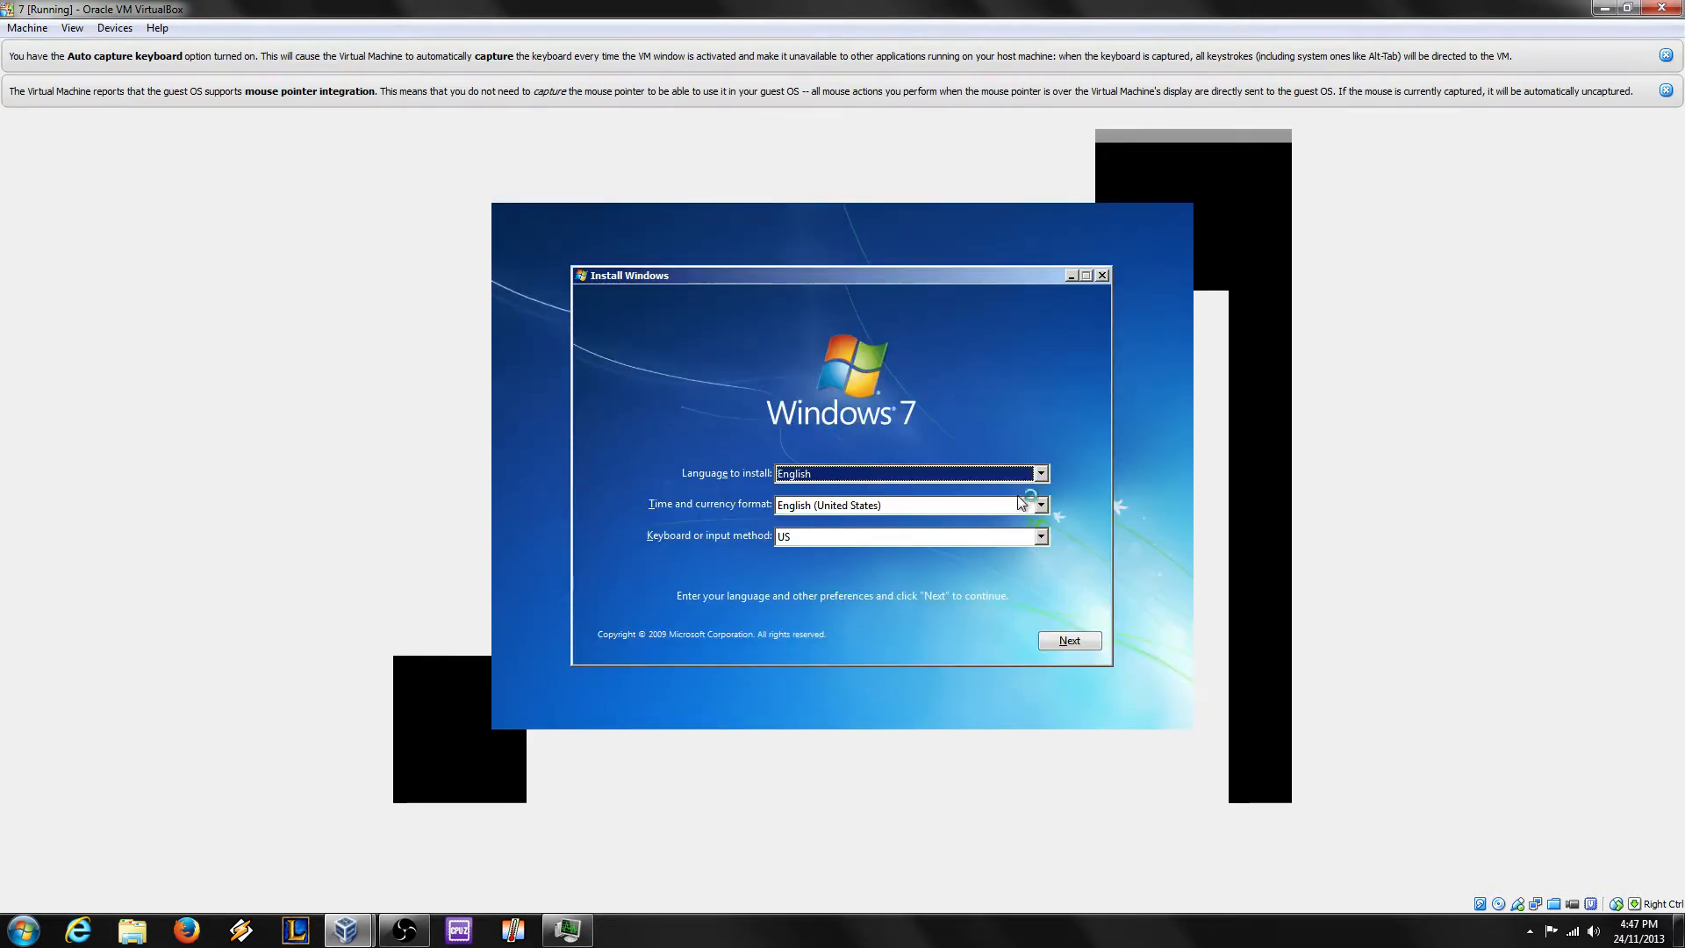
Step: Pick English (Australia) as the time and currency format, continue, and choose Install now
left_click(1022, 505)
scroll(967, 568, "up", 3)
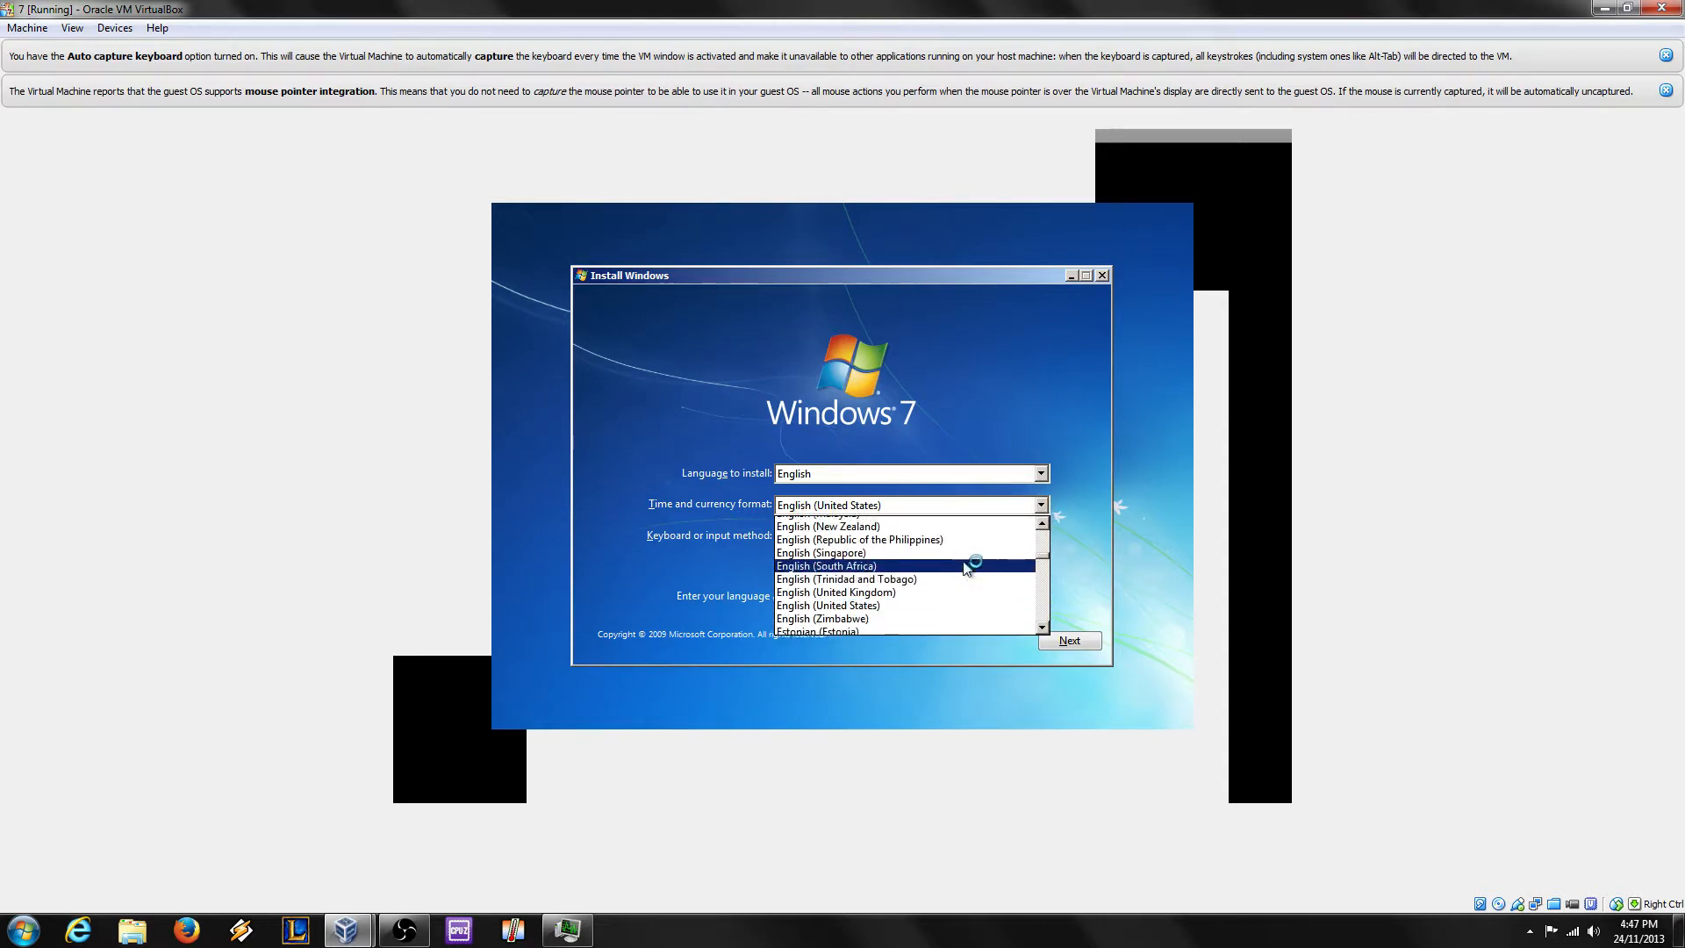
scroll(966, 569, "up", 5)
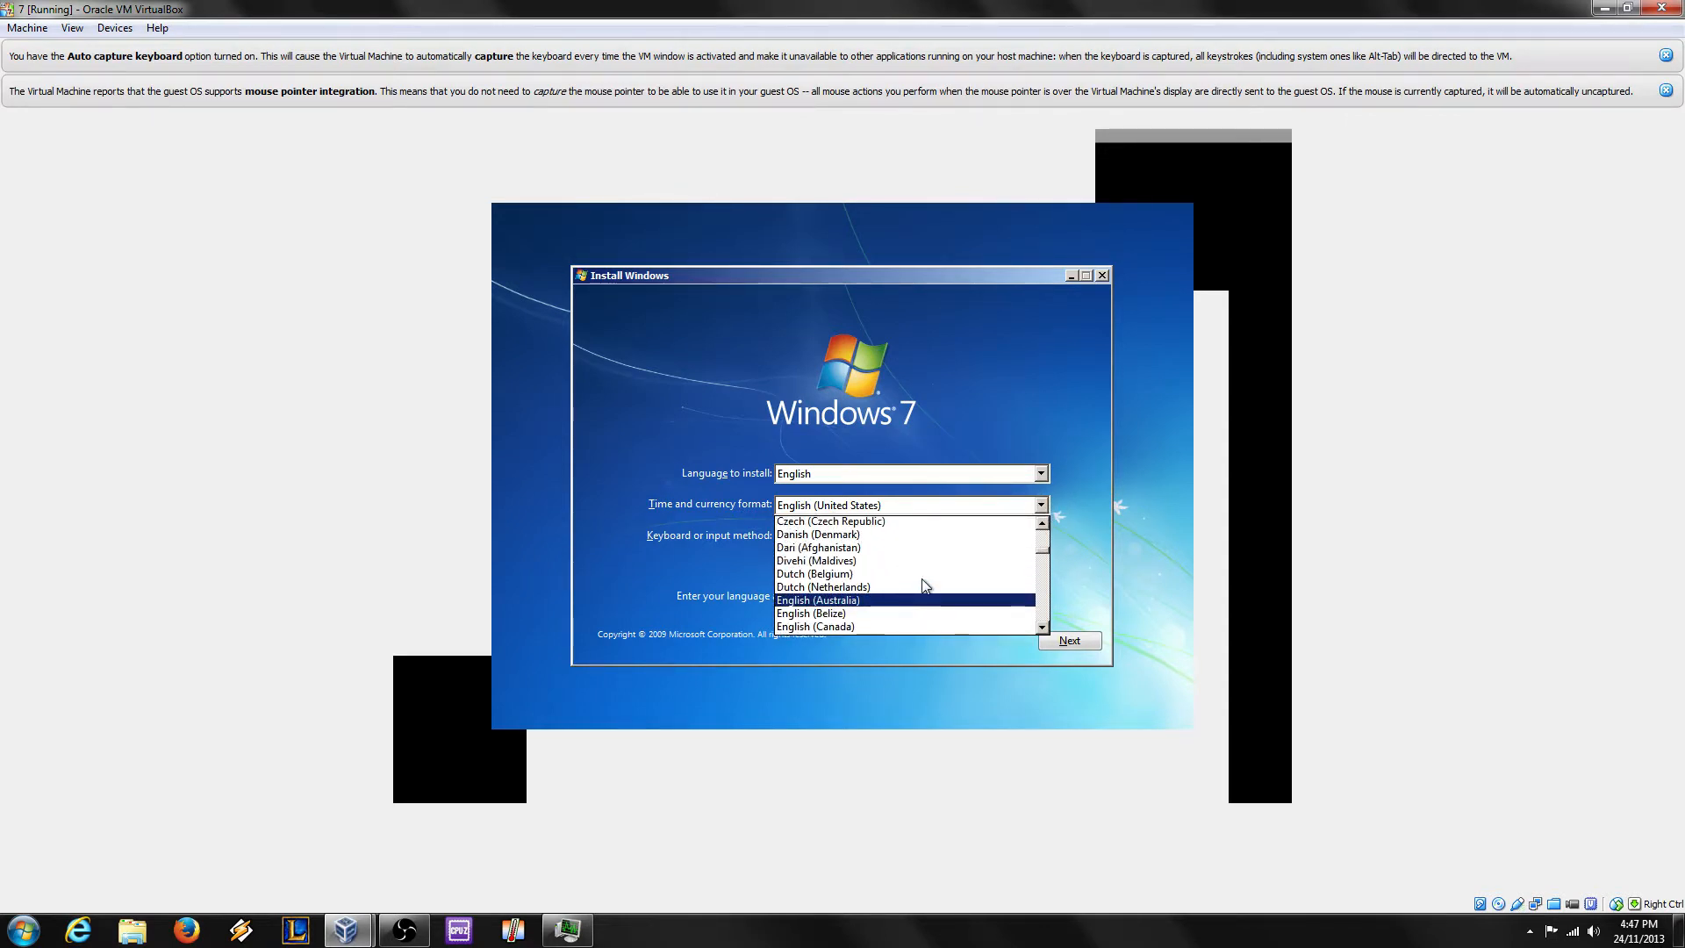
scroll(923, 585, "up", 1)
left_click(818, 619)
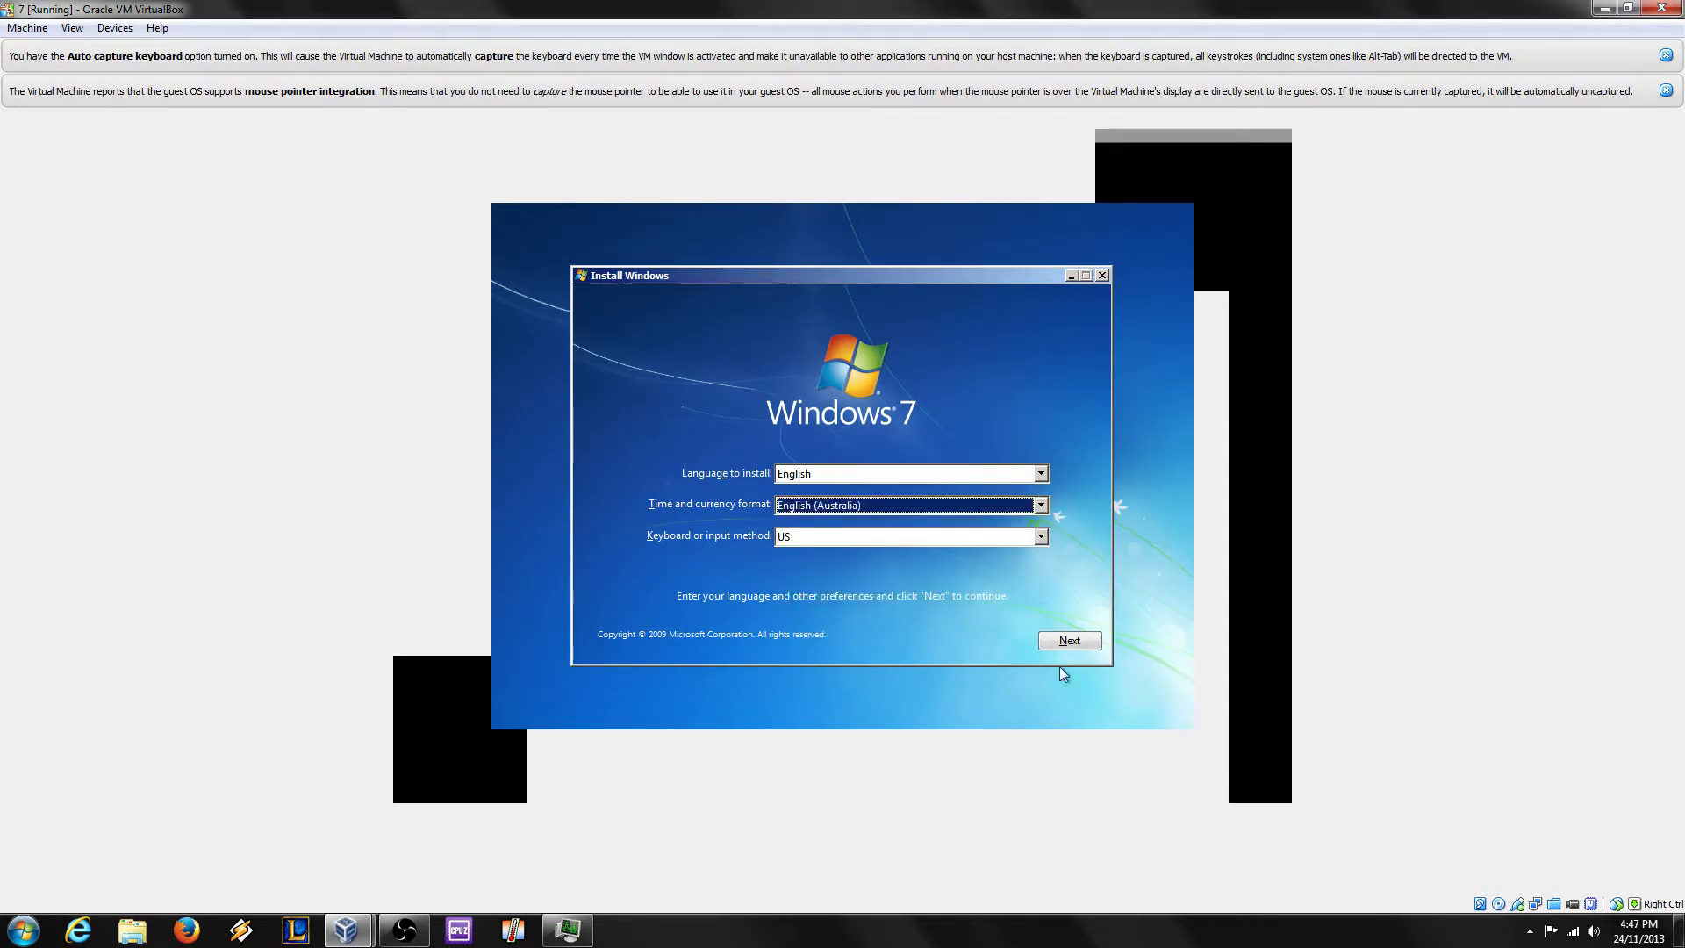
left_click(1067, 638)
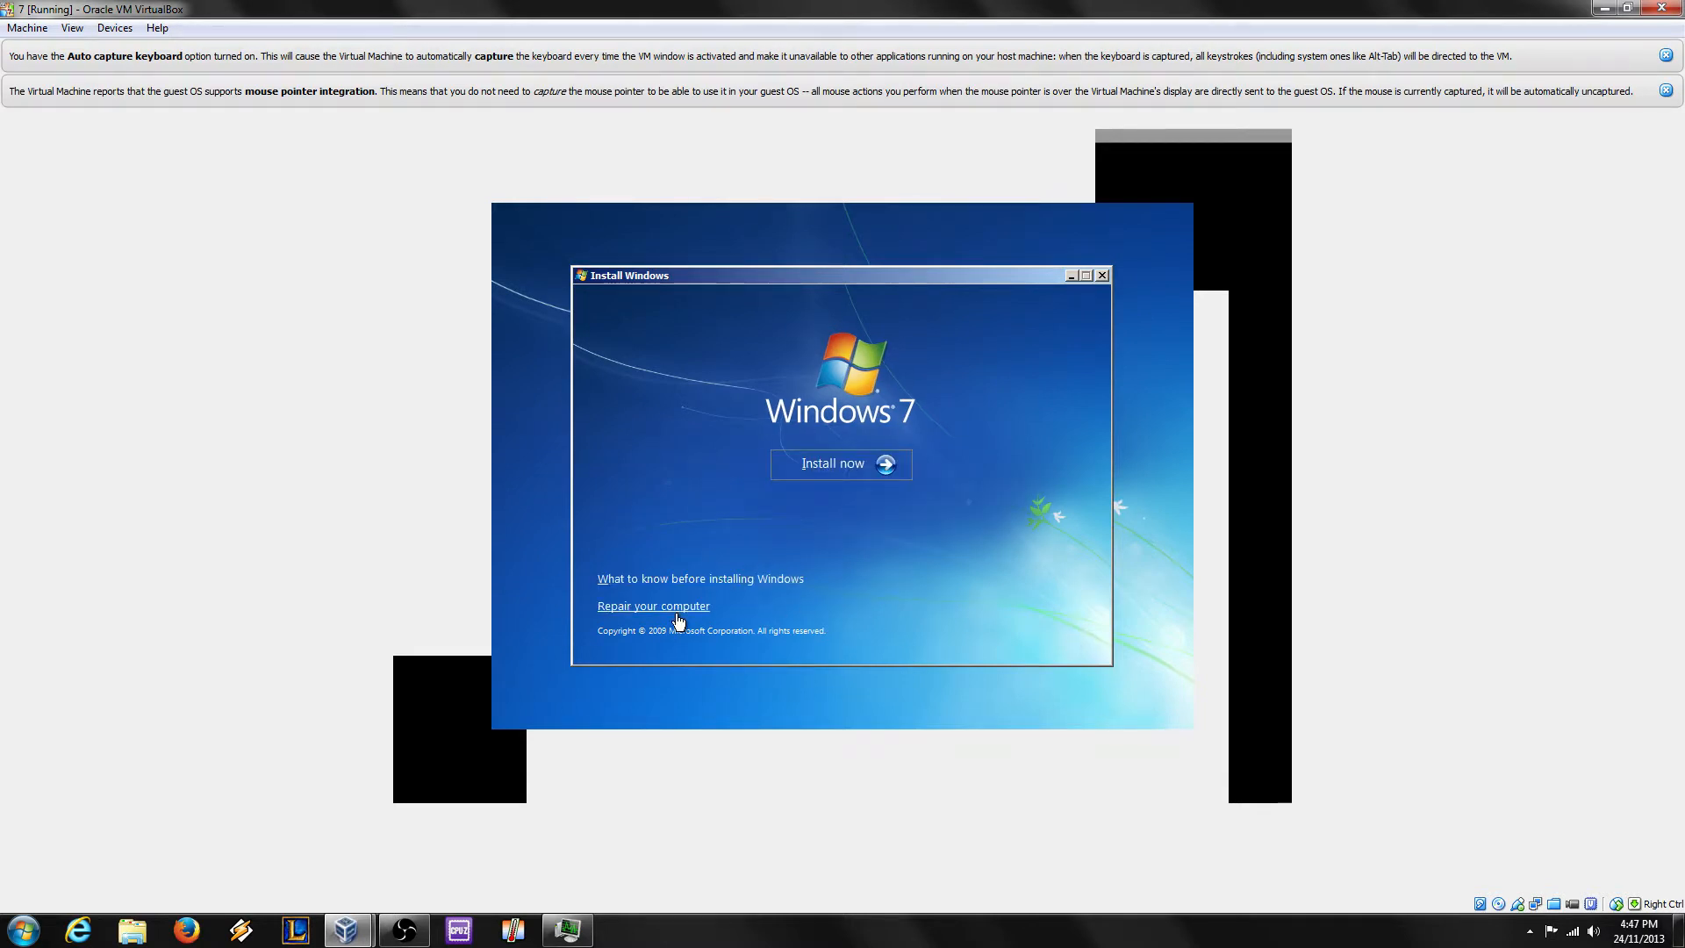
left_click(873, 472)
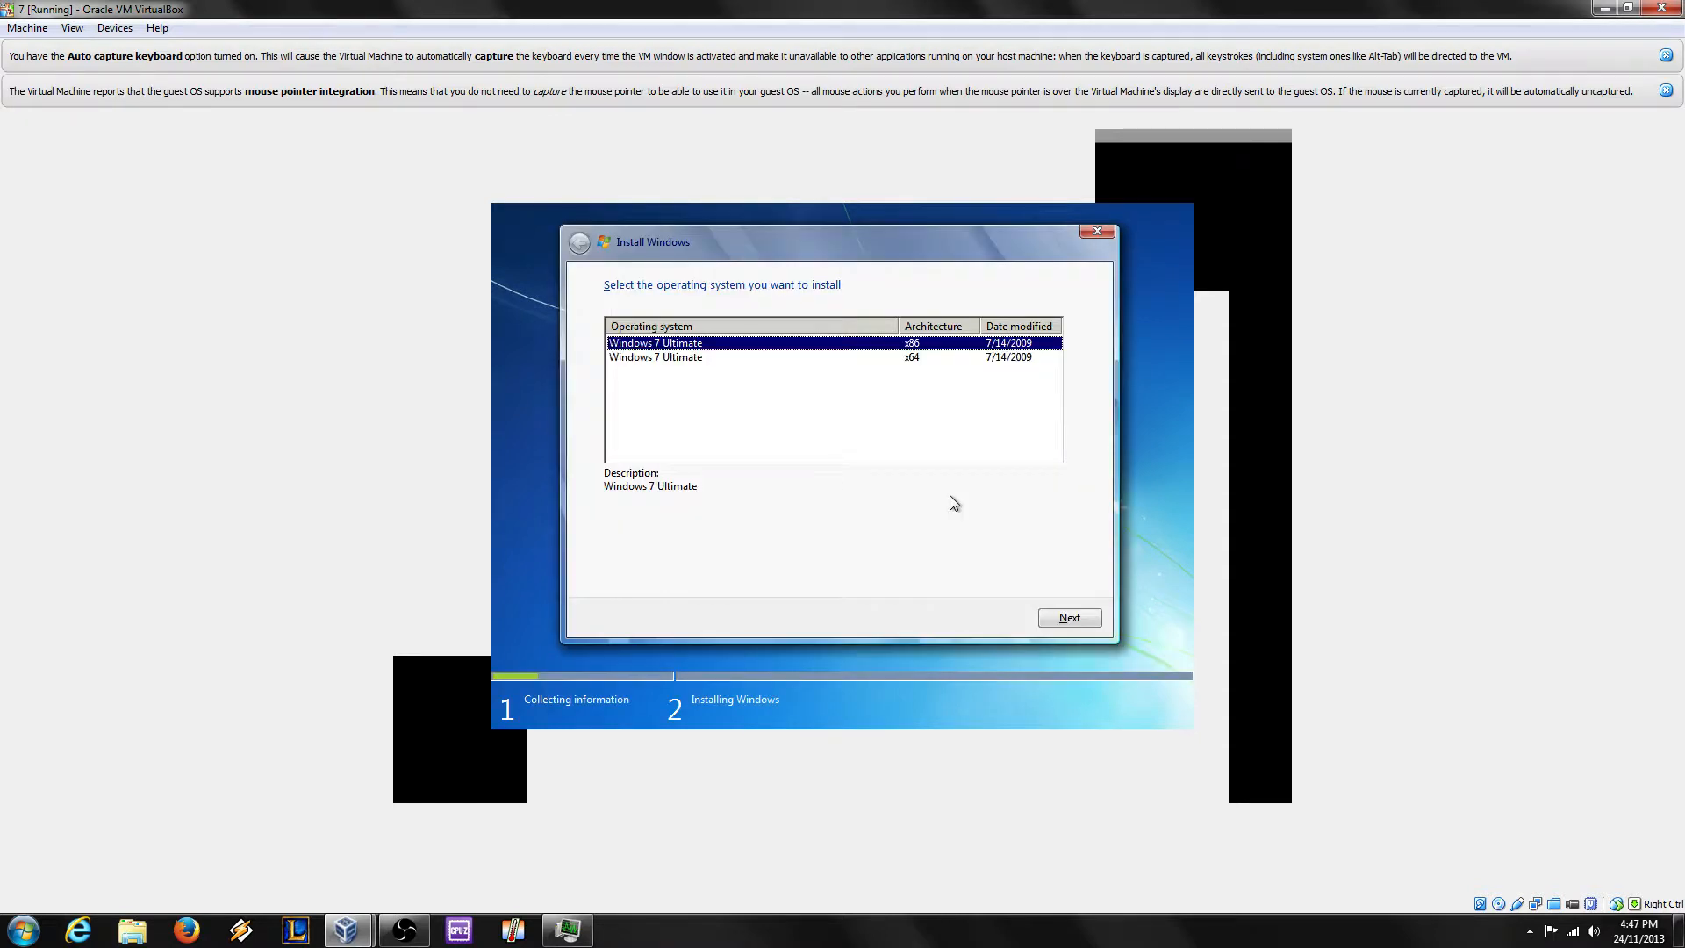
Step: Select the Windows 7 Ultimate x64 edition and tick 'I accept the license terms'
left_click(947, 358)
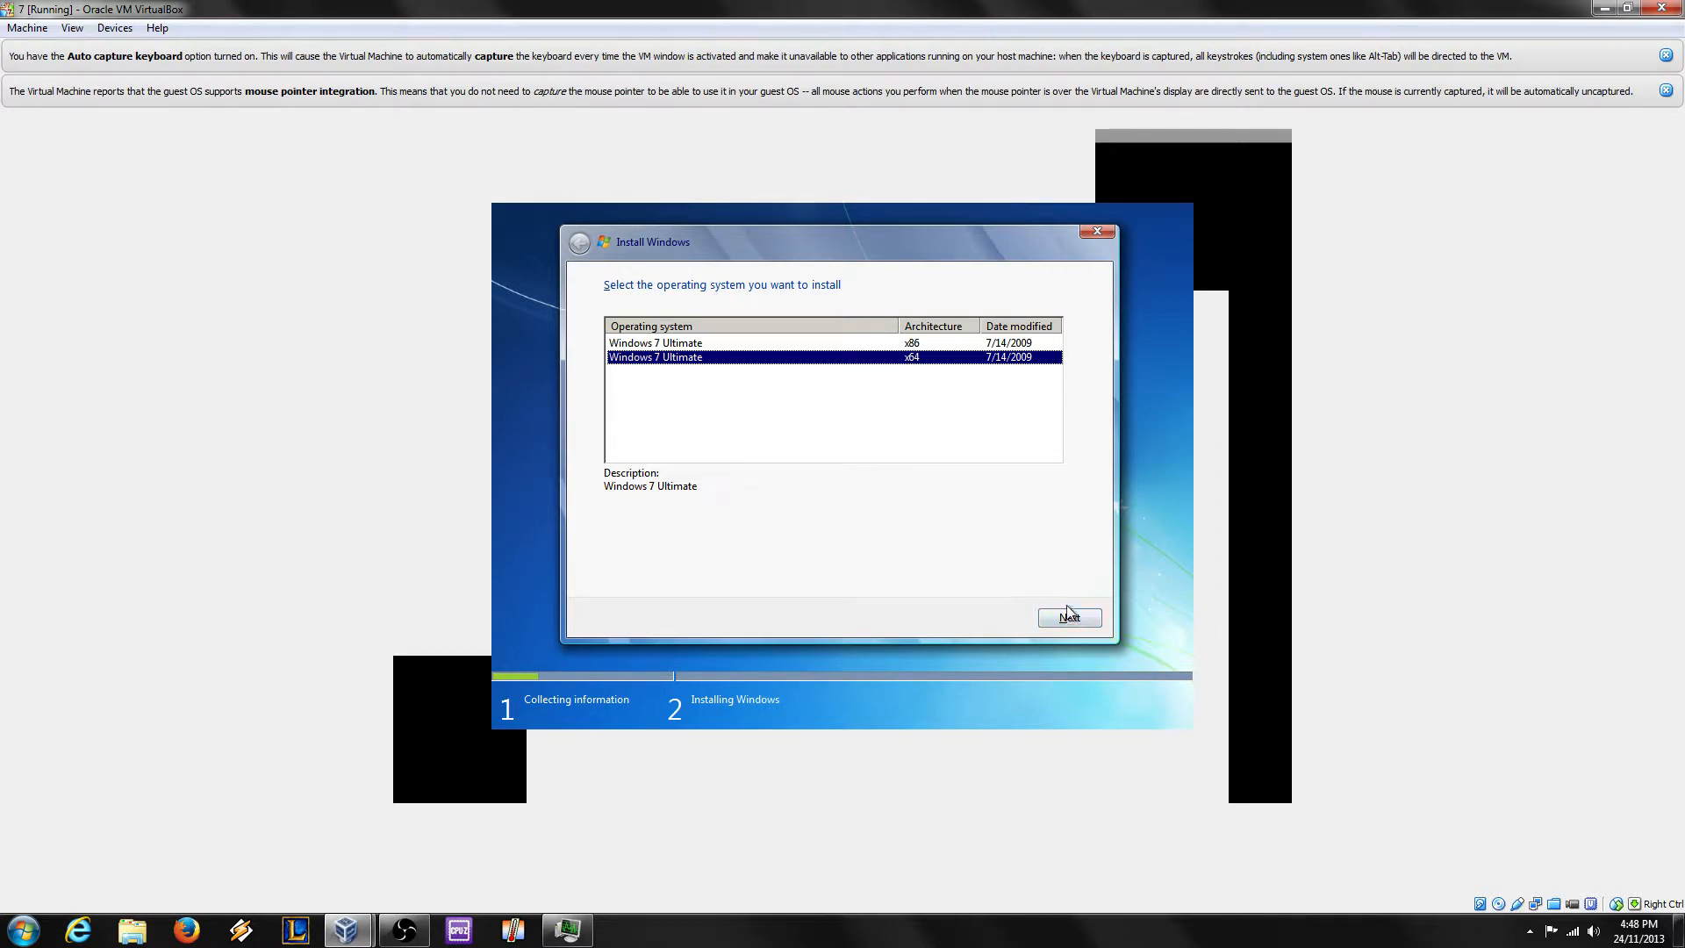
left_click(913, 342)
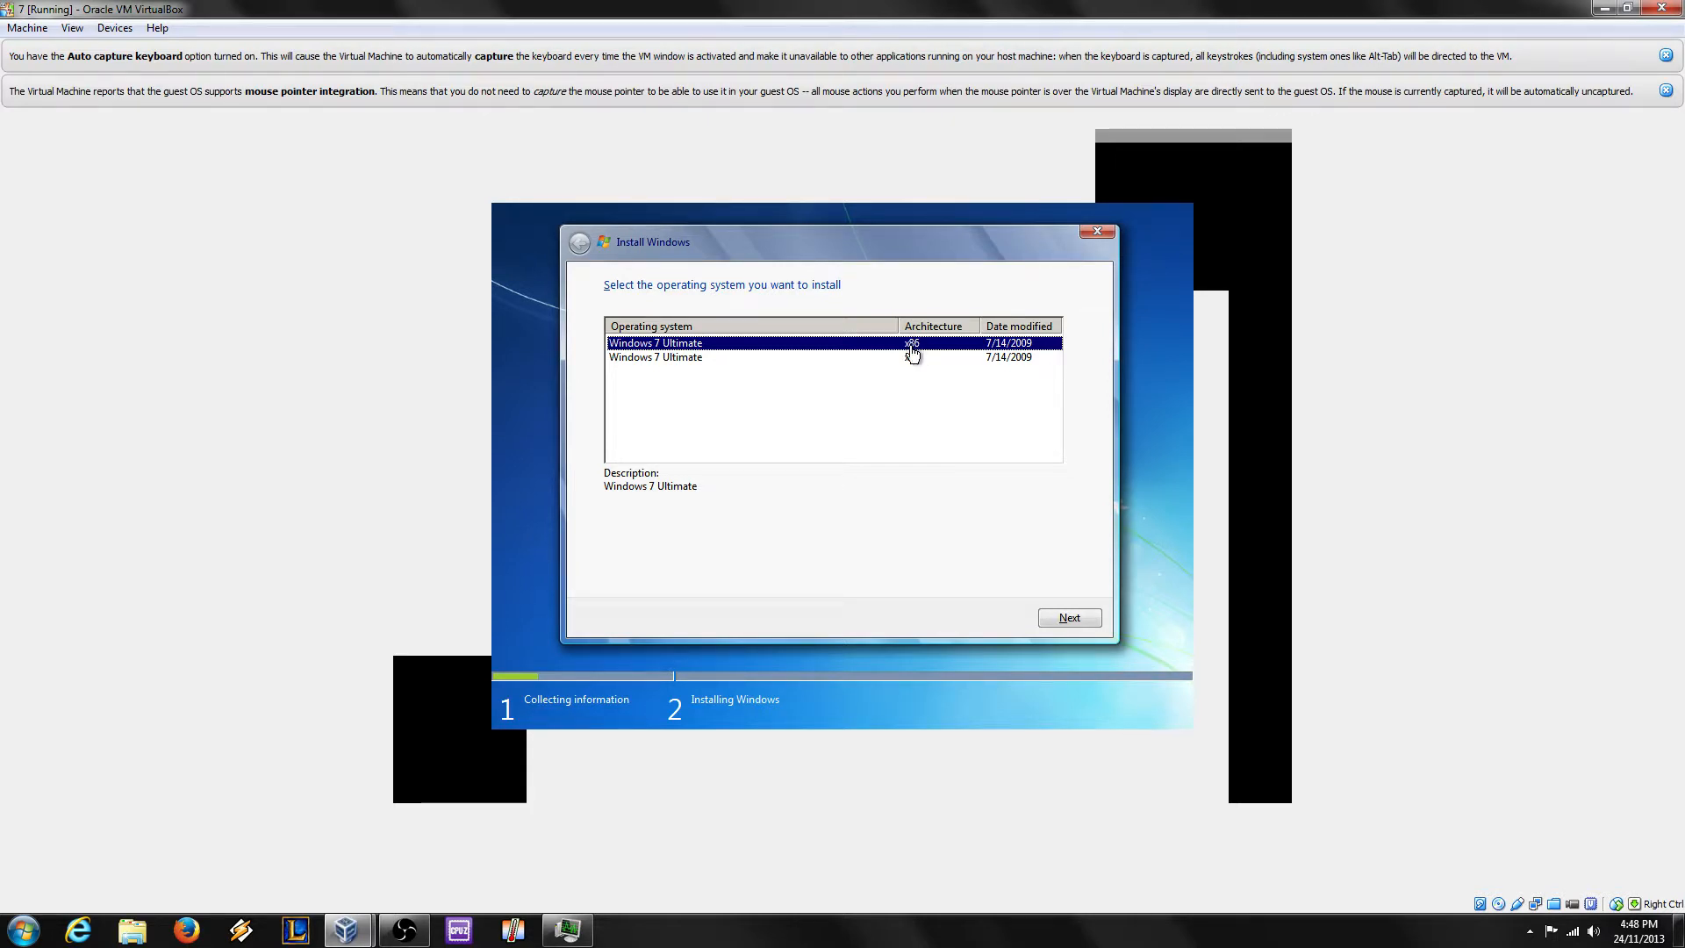
left_click(925, 362)
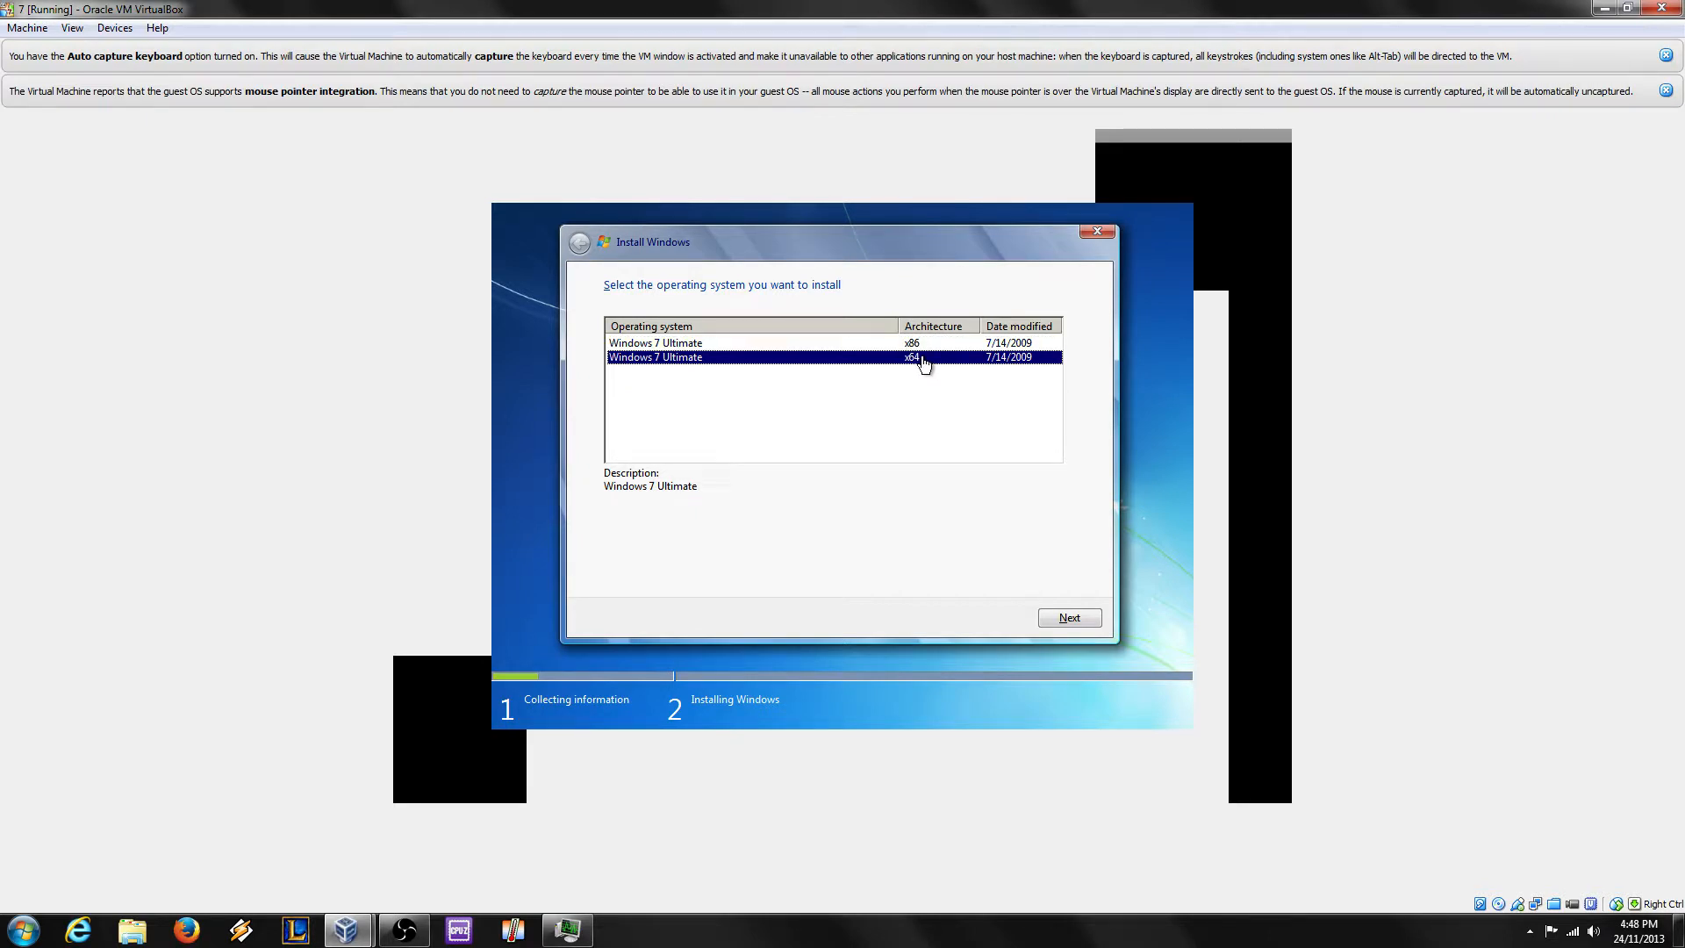
left_click(1071, 618)
left_click(688, 579)
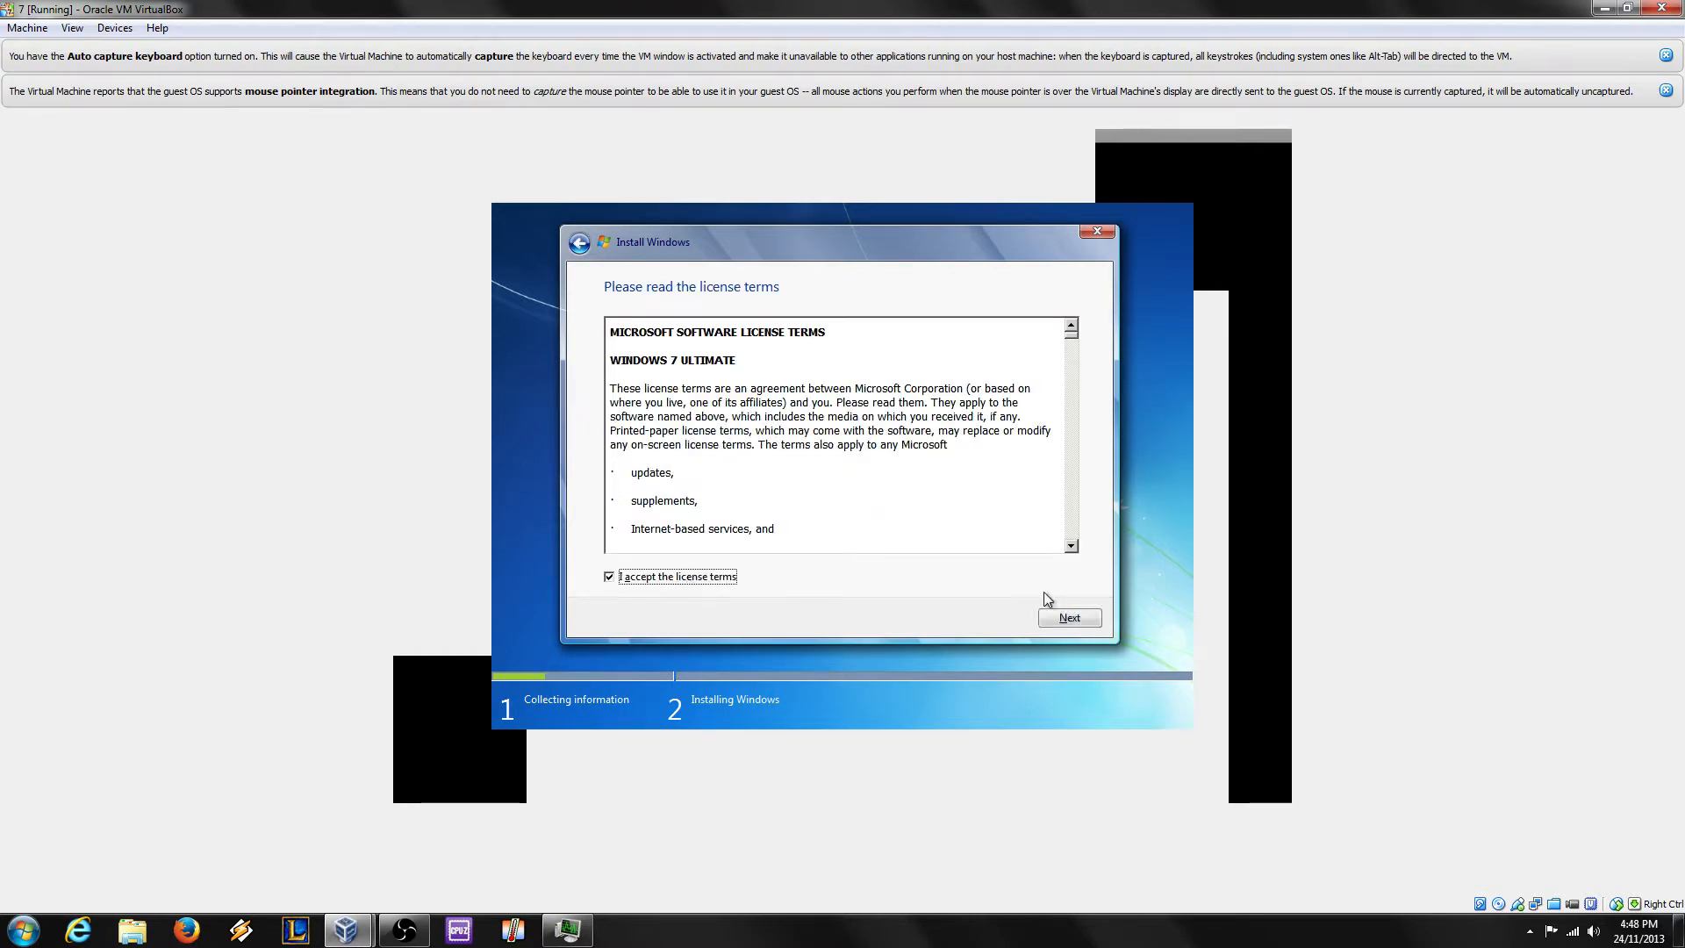
Step: Go past the license page and choose the Custom (advanced) installation type
left_click(1074, 619)
left_click(894, 461)
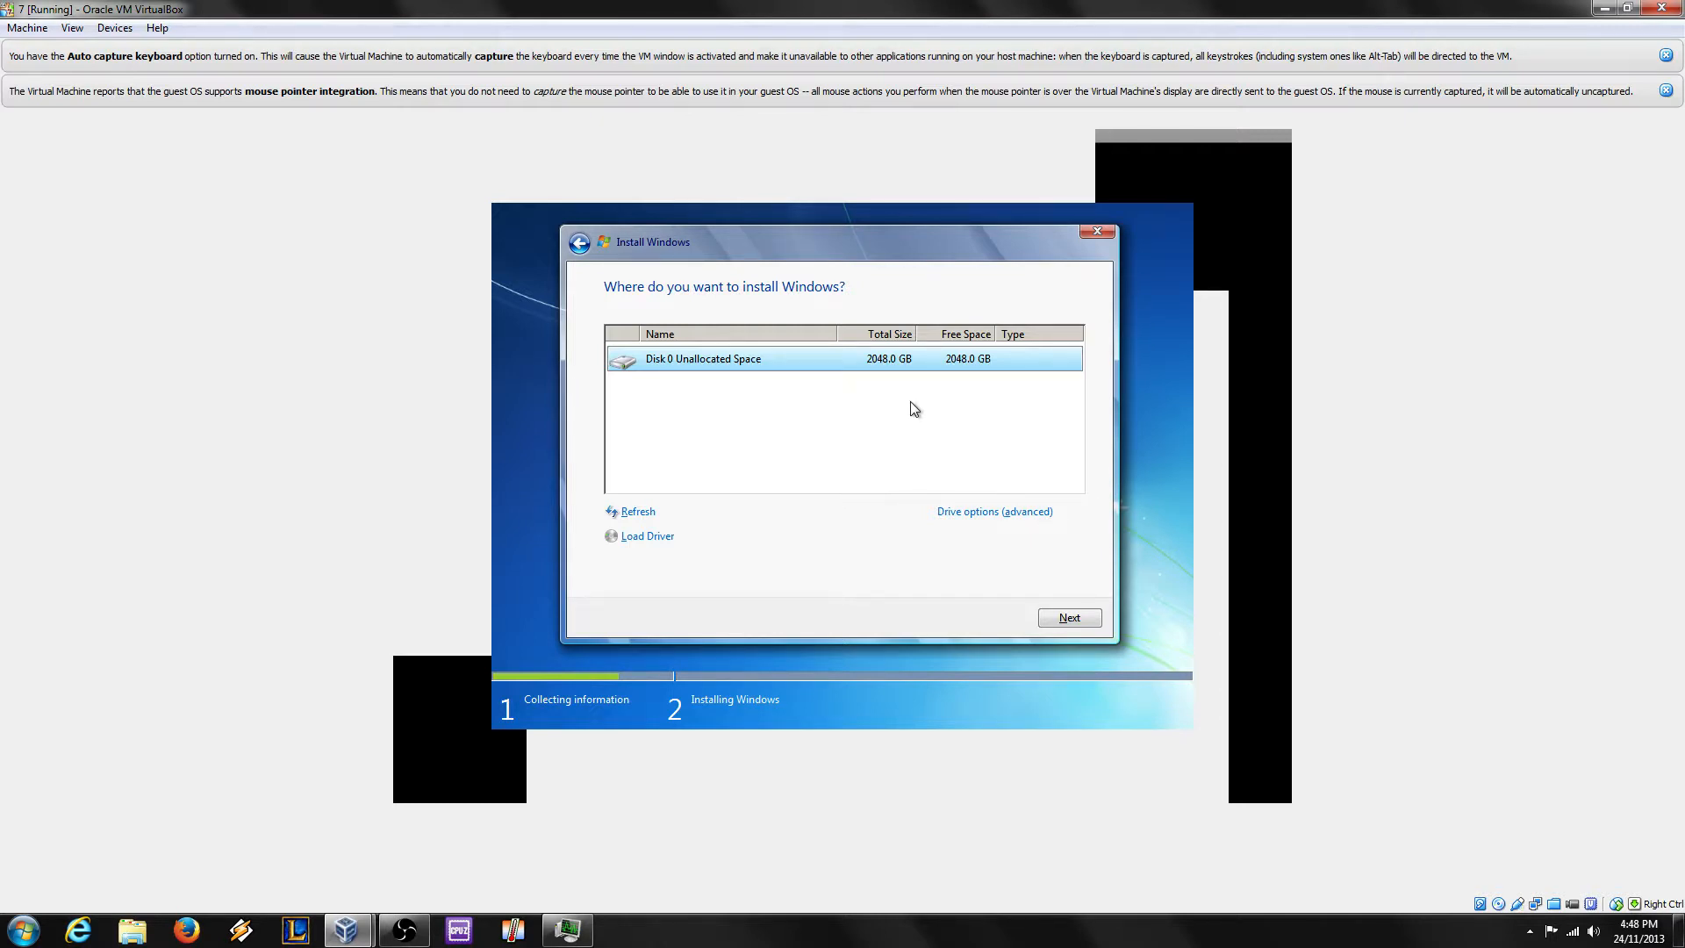
left_click(996, 513)
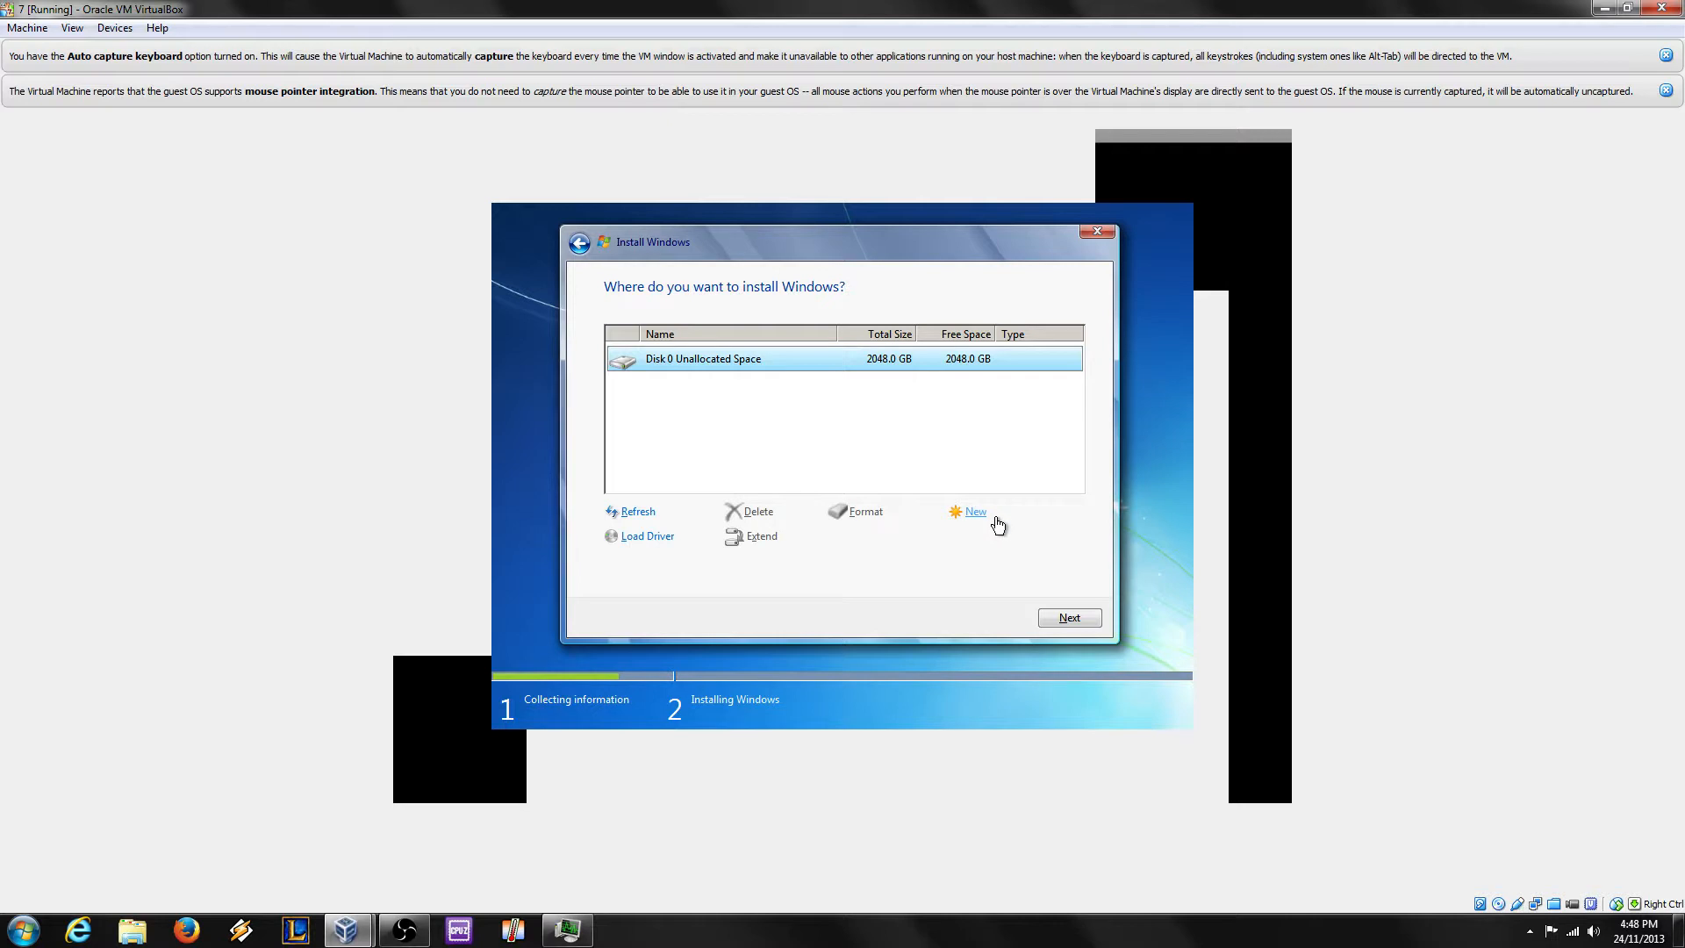
left_click(971, 517)
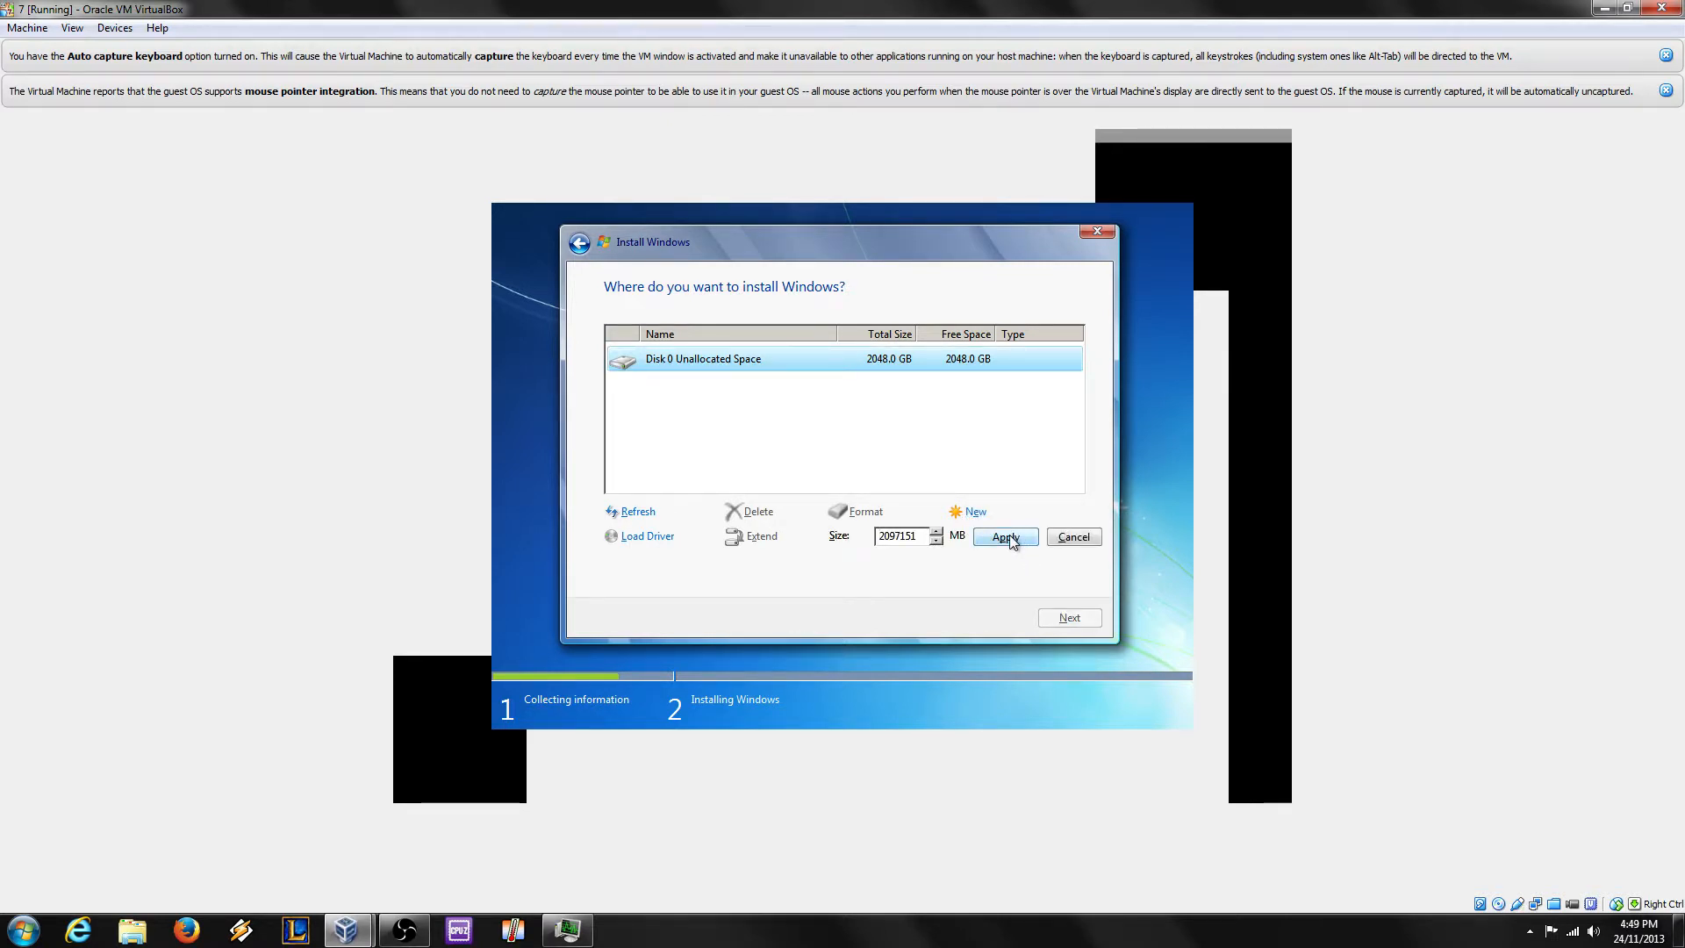
left_click(1005, 537)
left_click(967, 537)
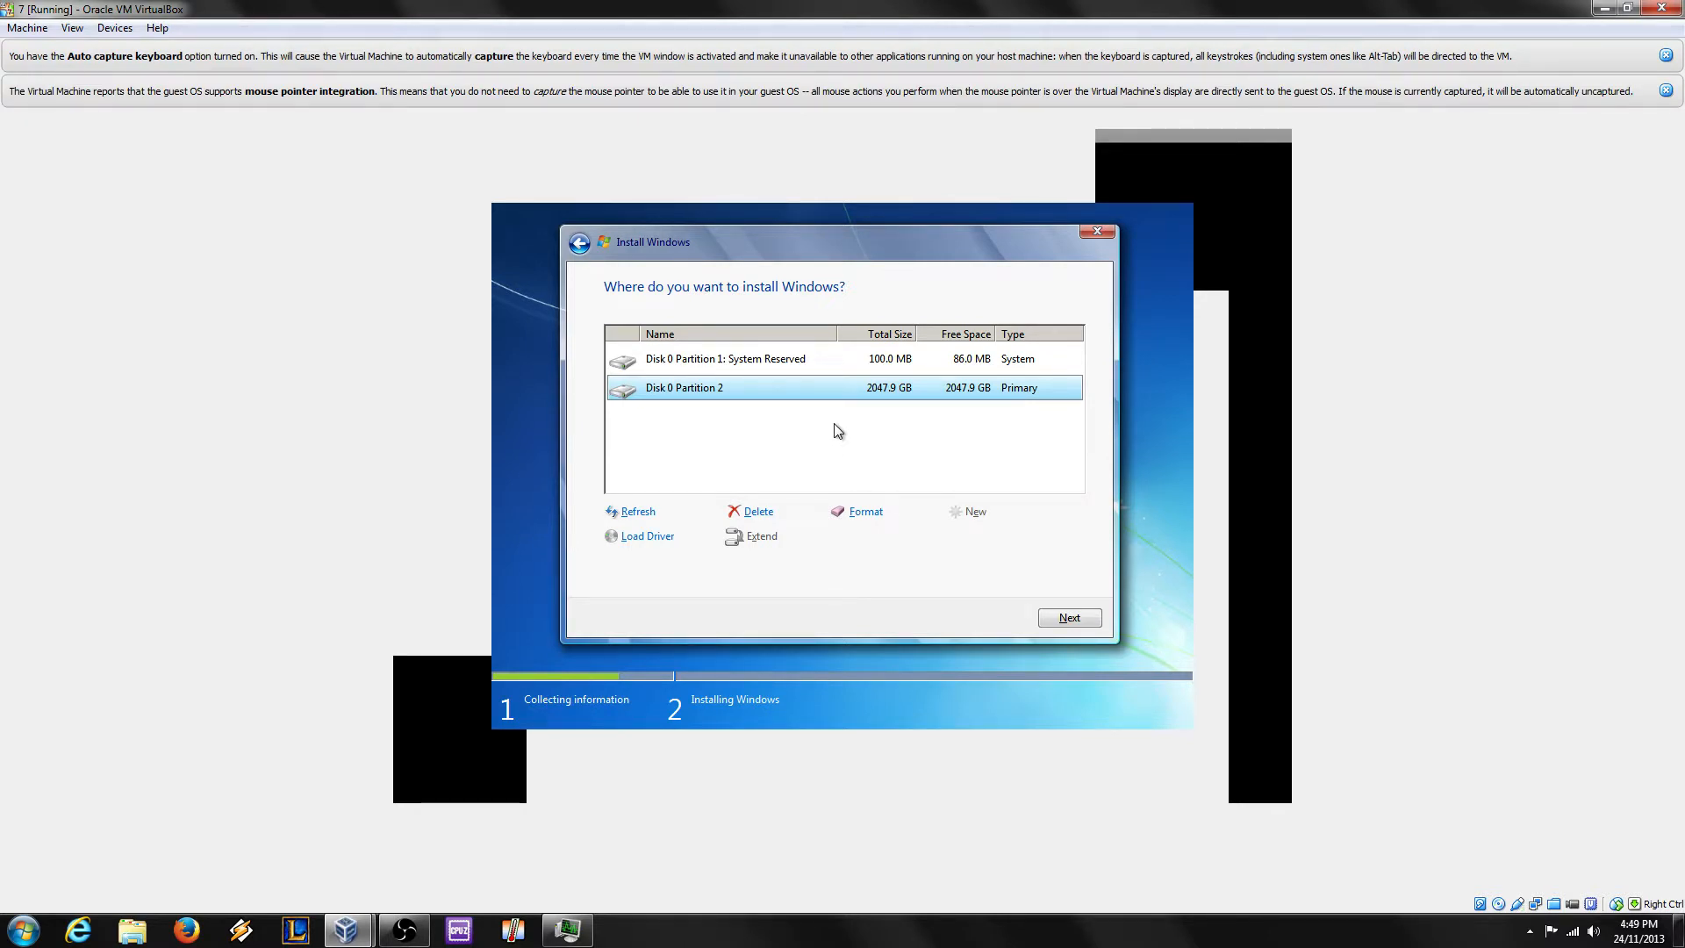
left_click(884, 417)
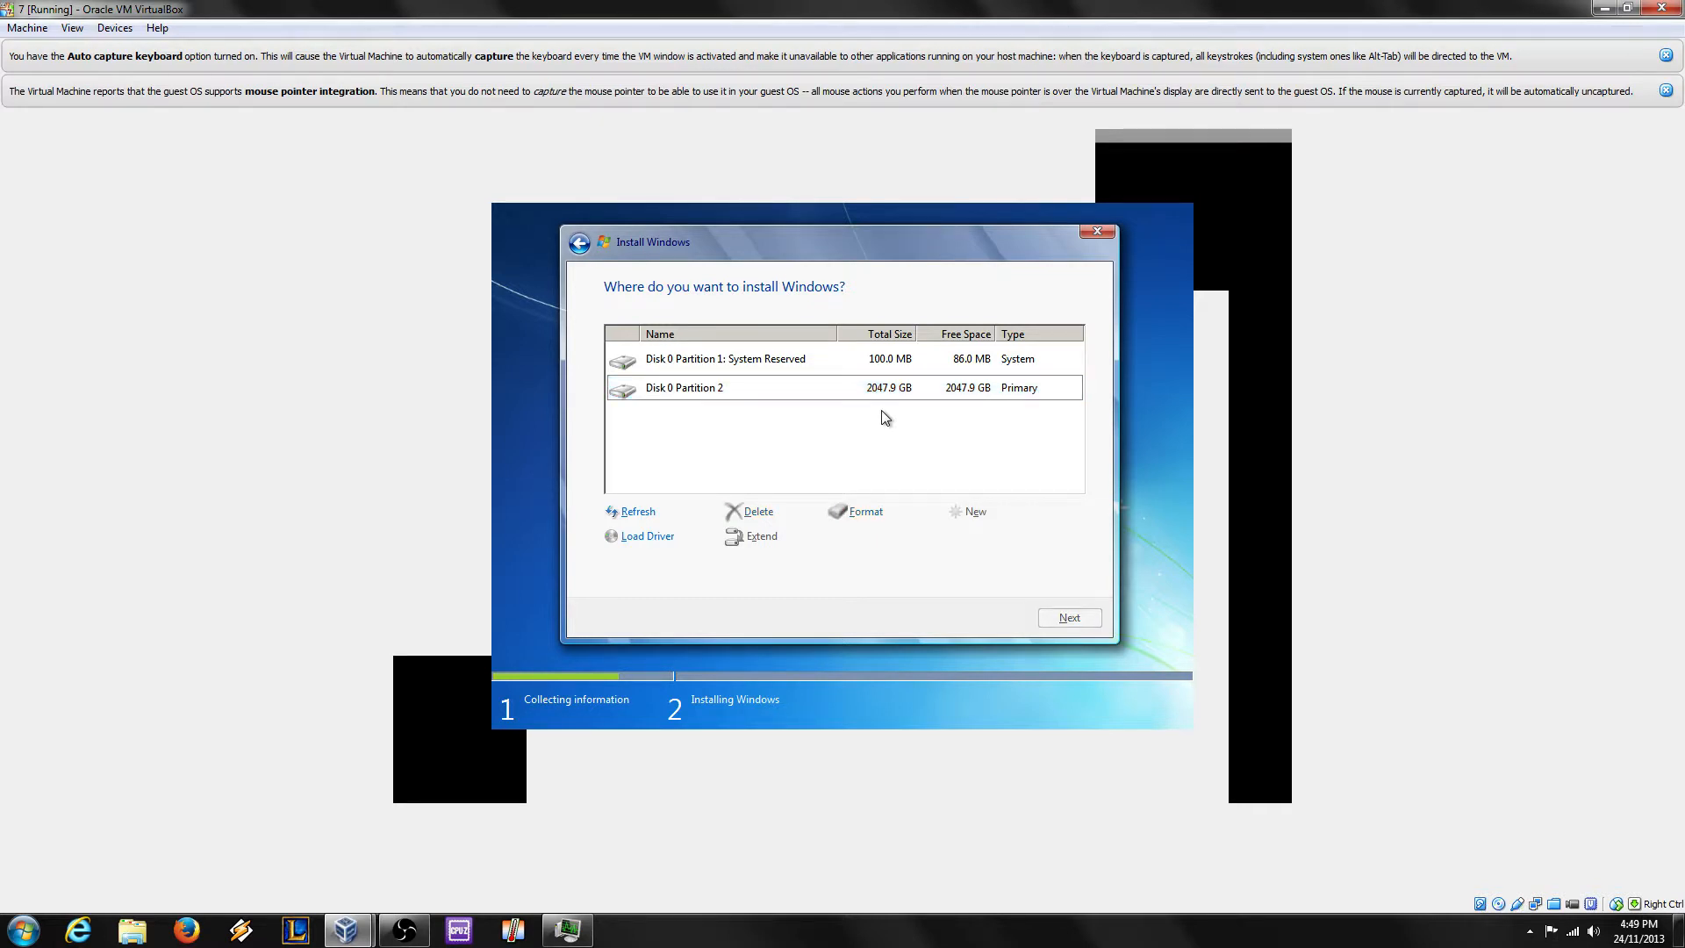
left_click(981, 392)
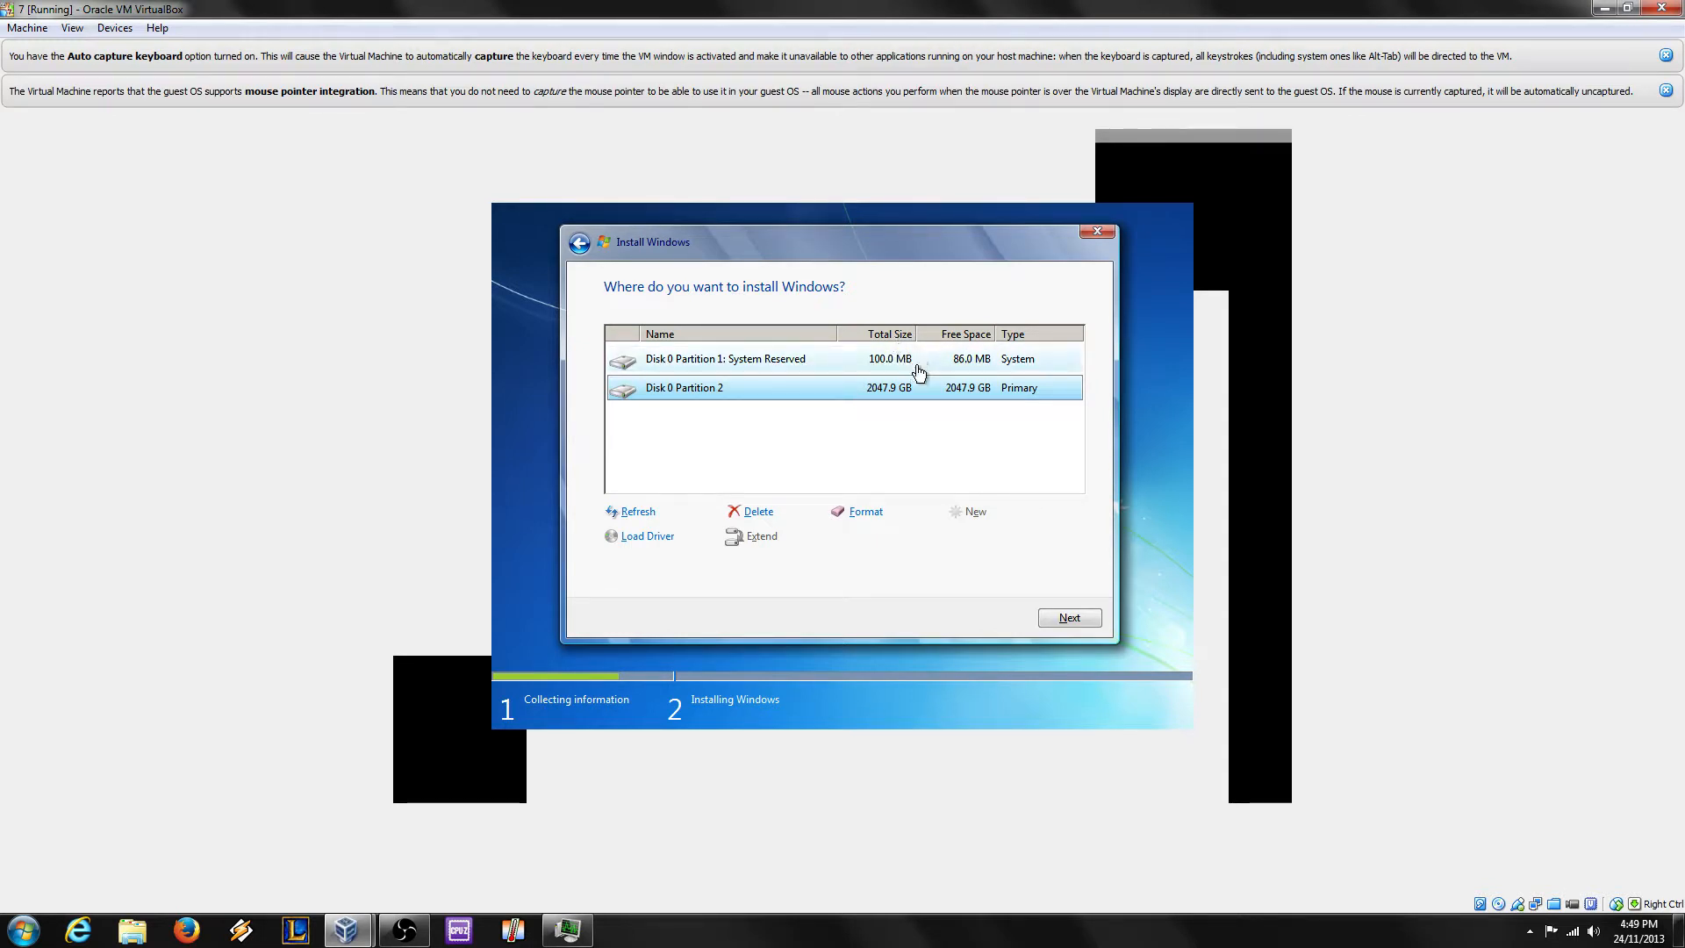
Step: Delete Disk 0 Partition 2 and confirm the deletion
left_click(775, 360)
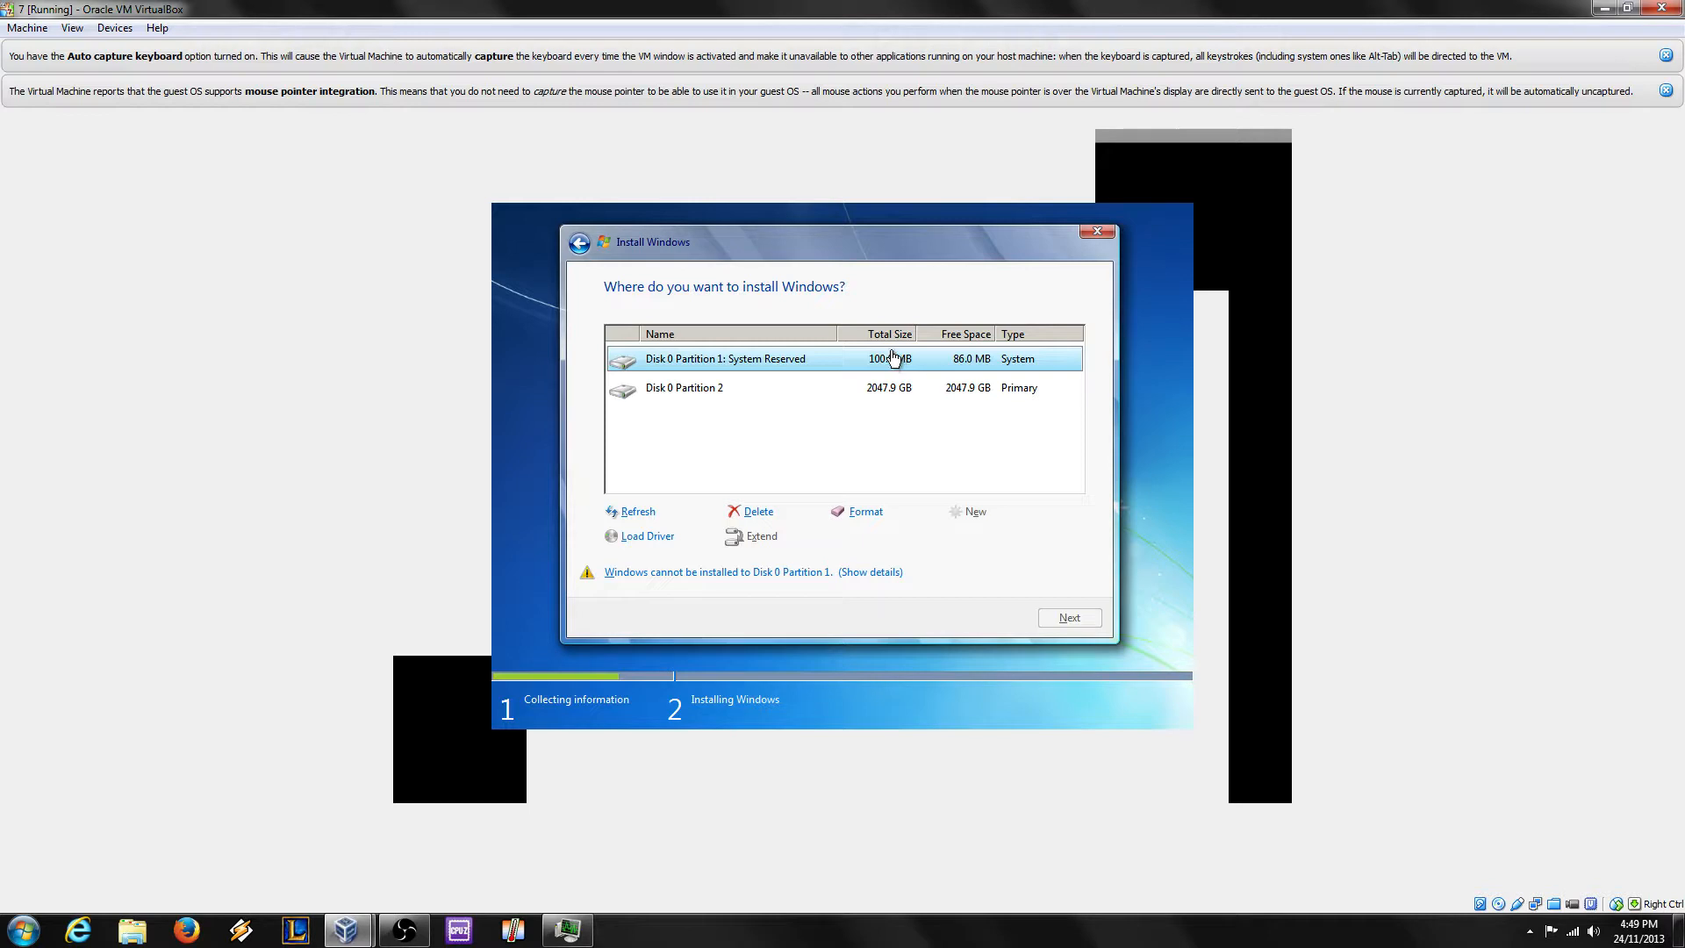
left_click(894, 393)
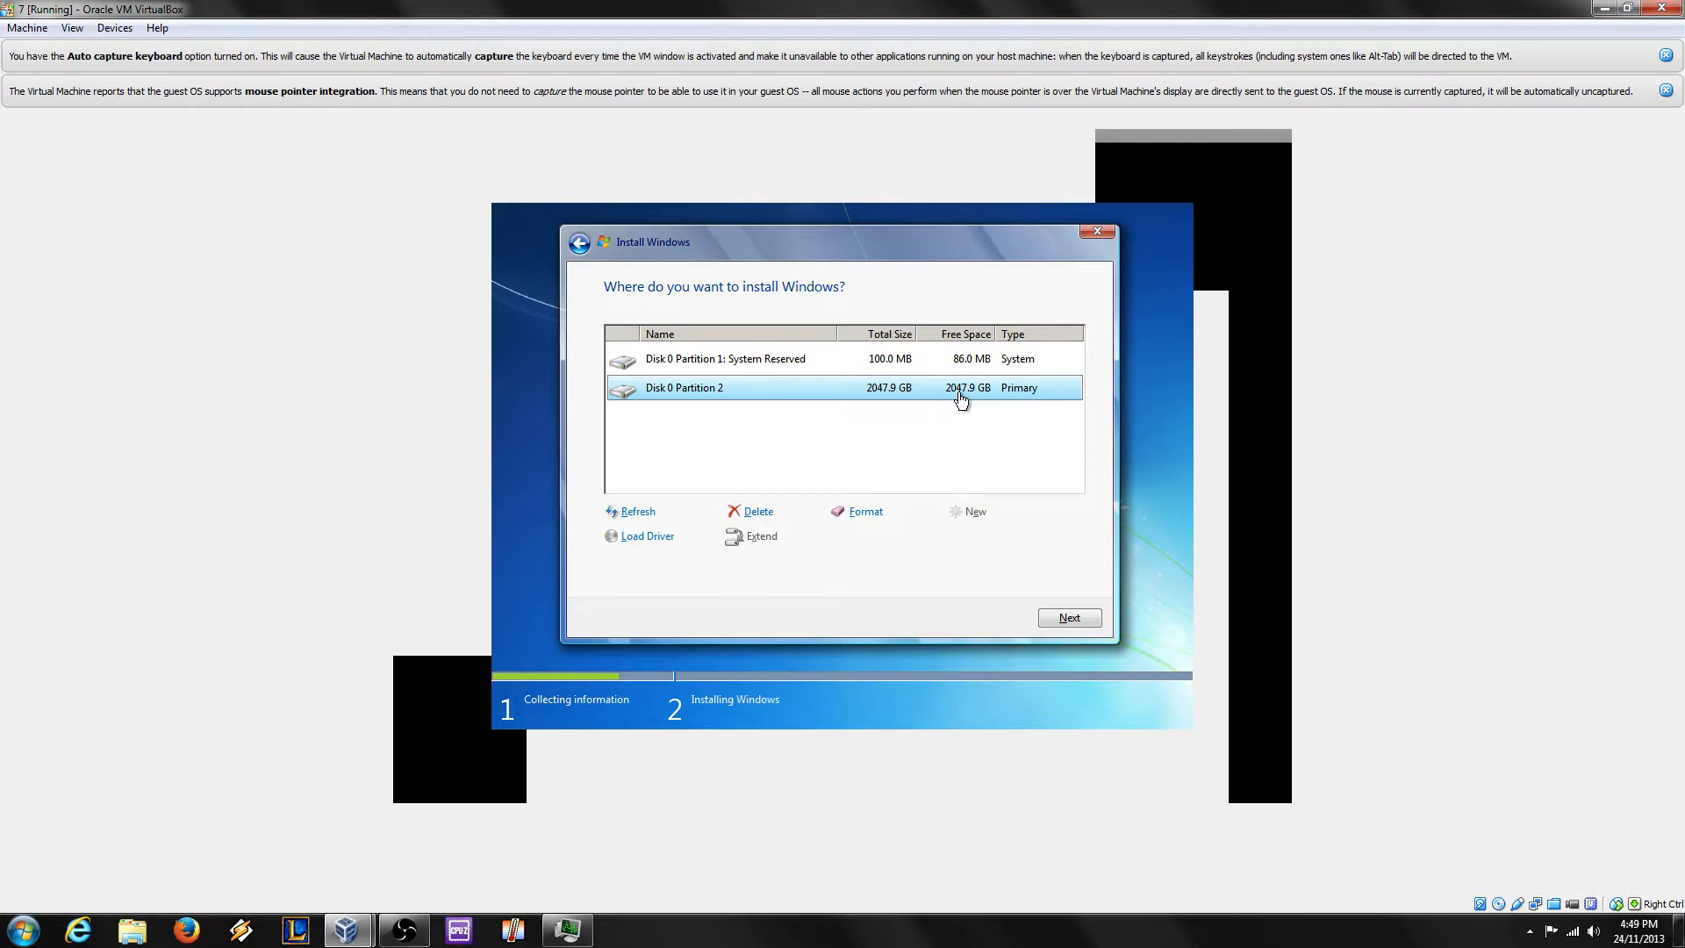
left_click(758, 511)
left_click(960, 538)
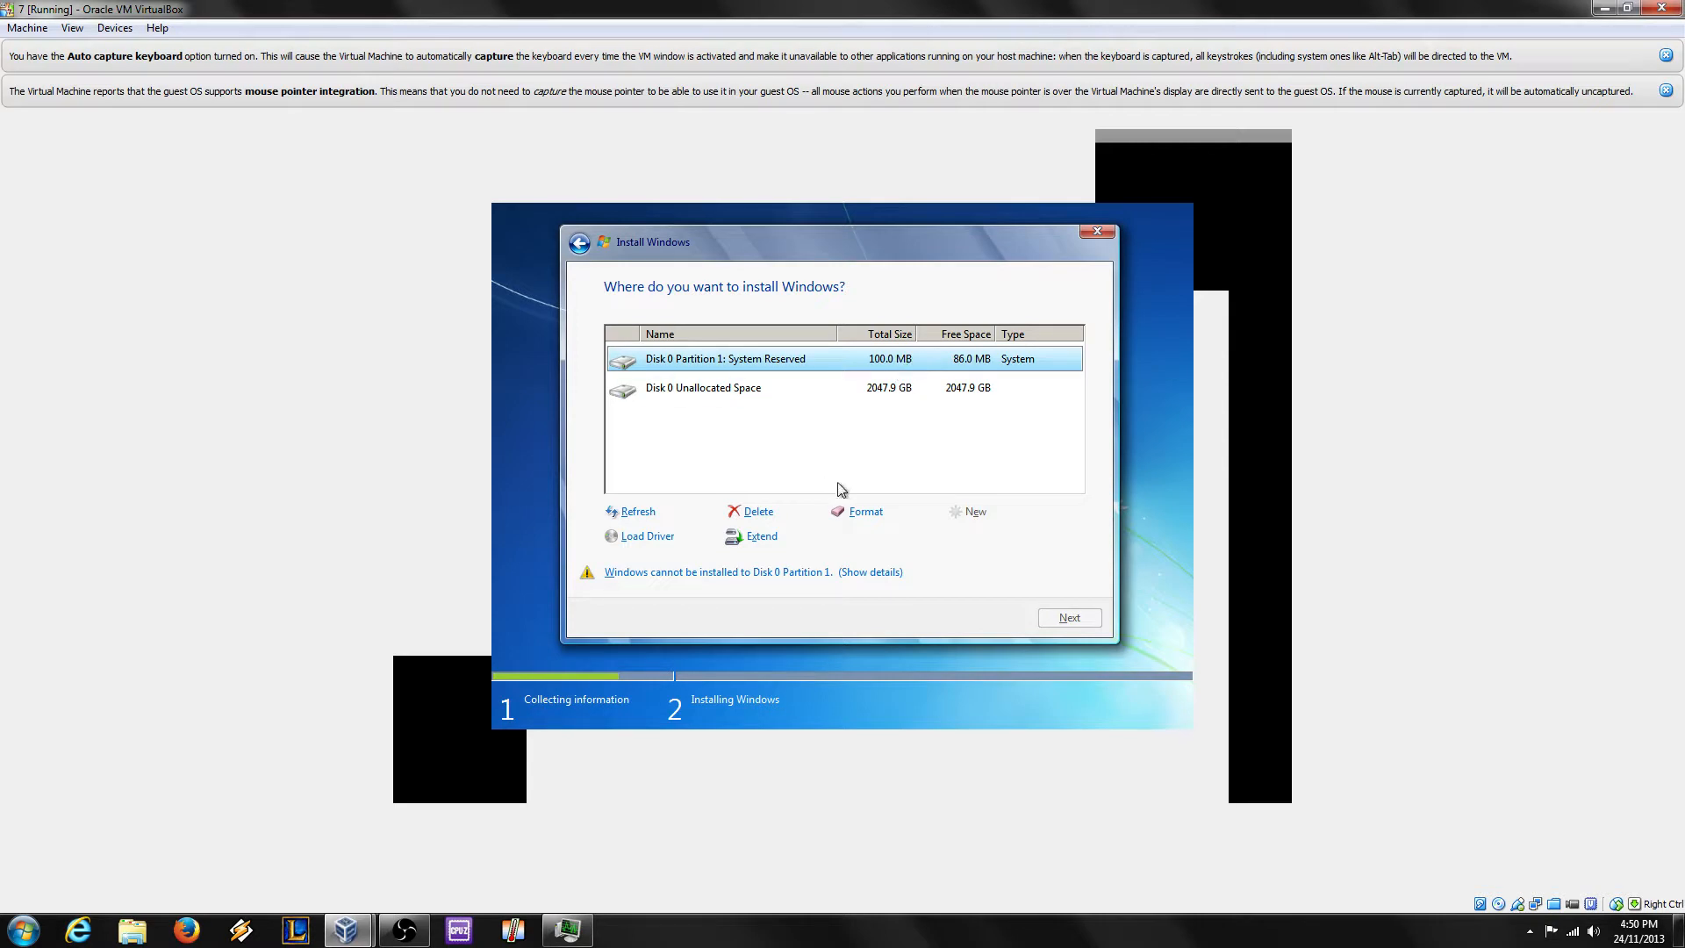
Step: Extend the System Reserved partition to 5120 MB (5.0 GB) and confirm
left_click(762, 536)
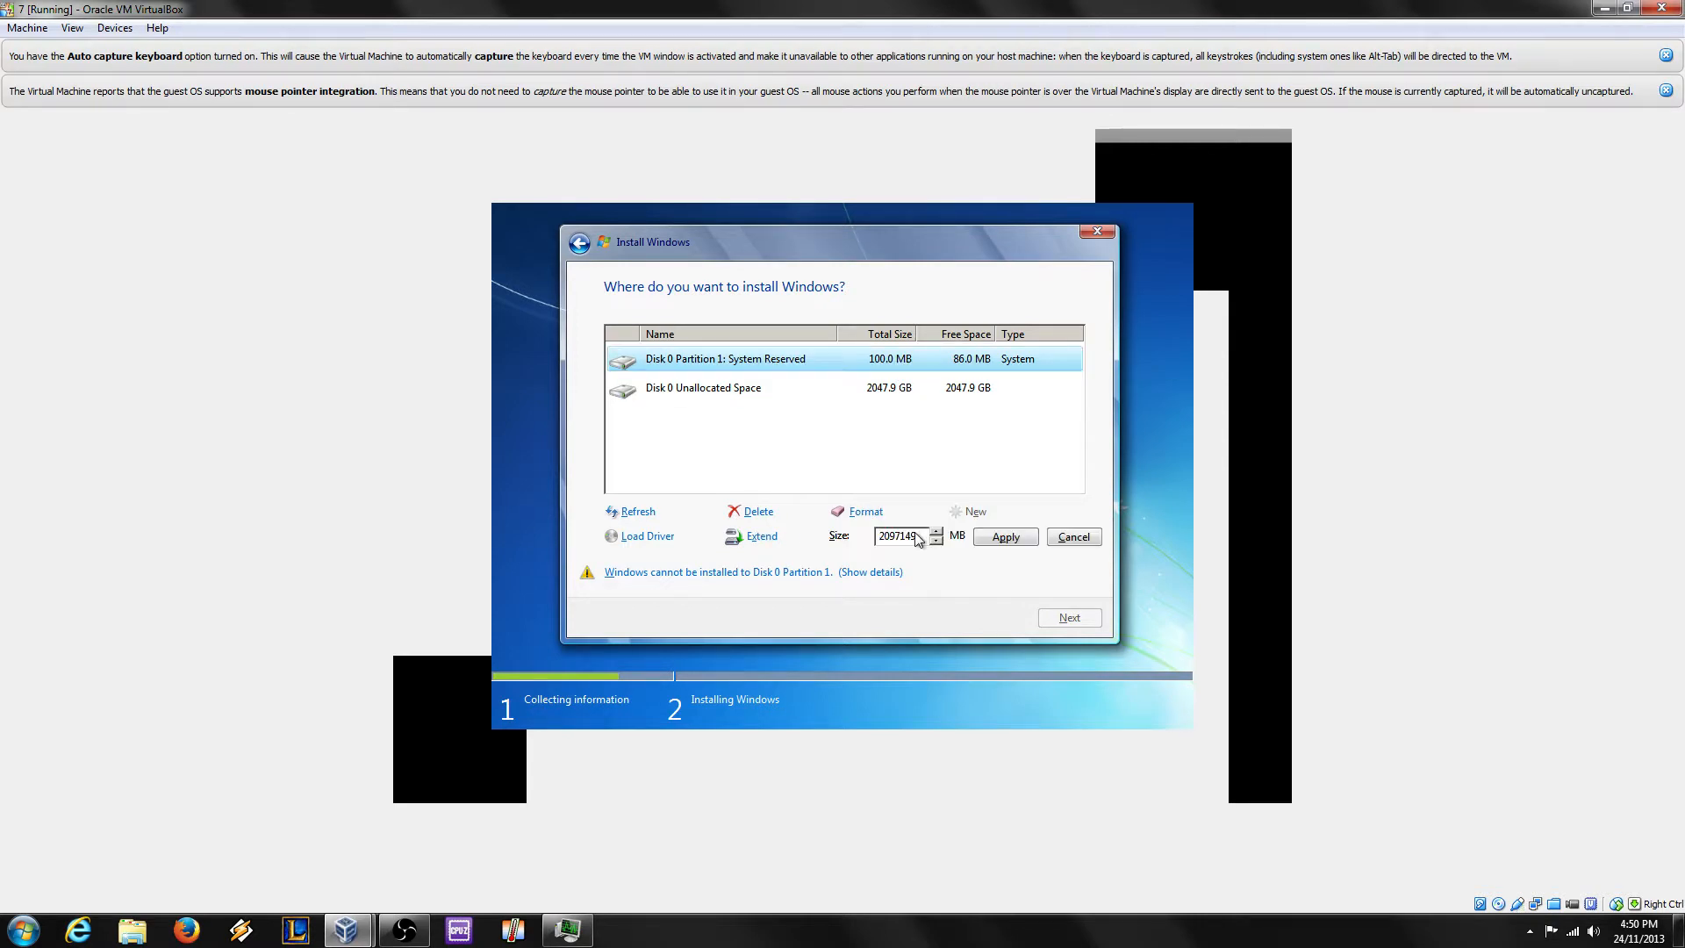
double_click(914, 532)
type("5120")
left_click(1014, 537)
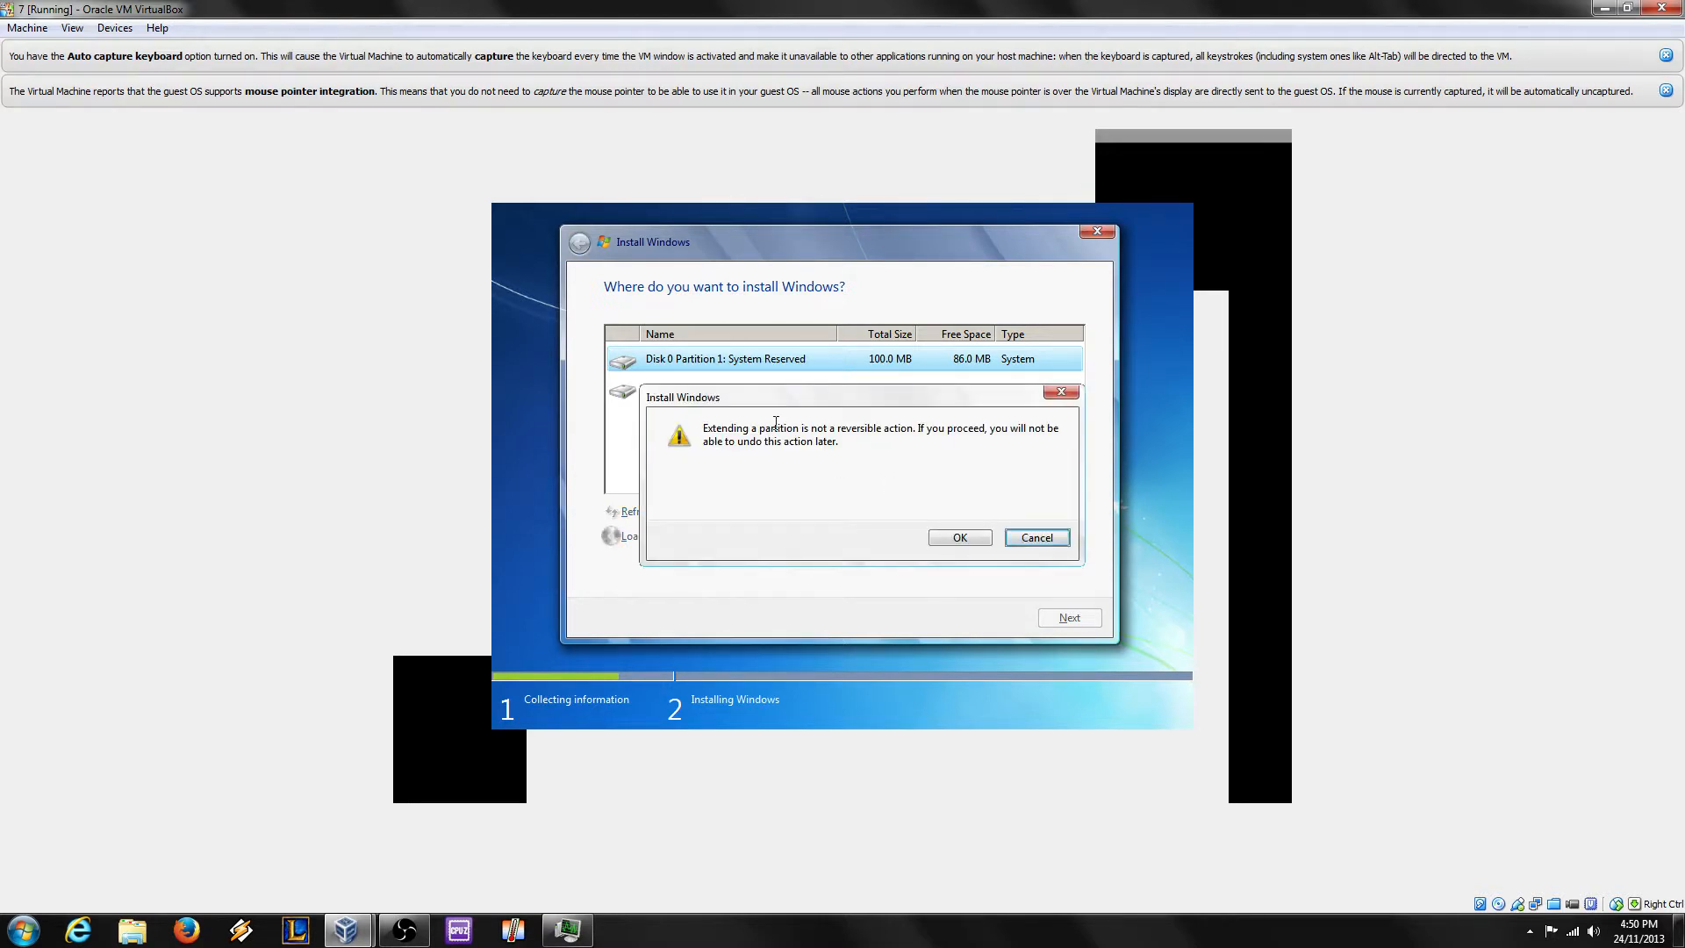
left_click_drag(824, 430, 892, 428)
left_click(892, 428)
left_click(960, 537)
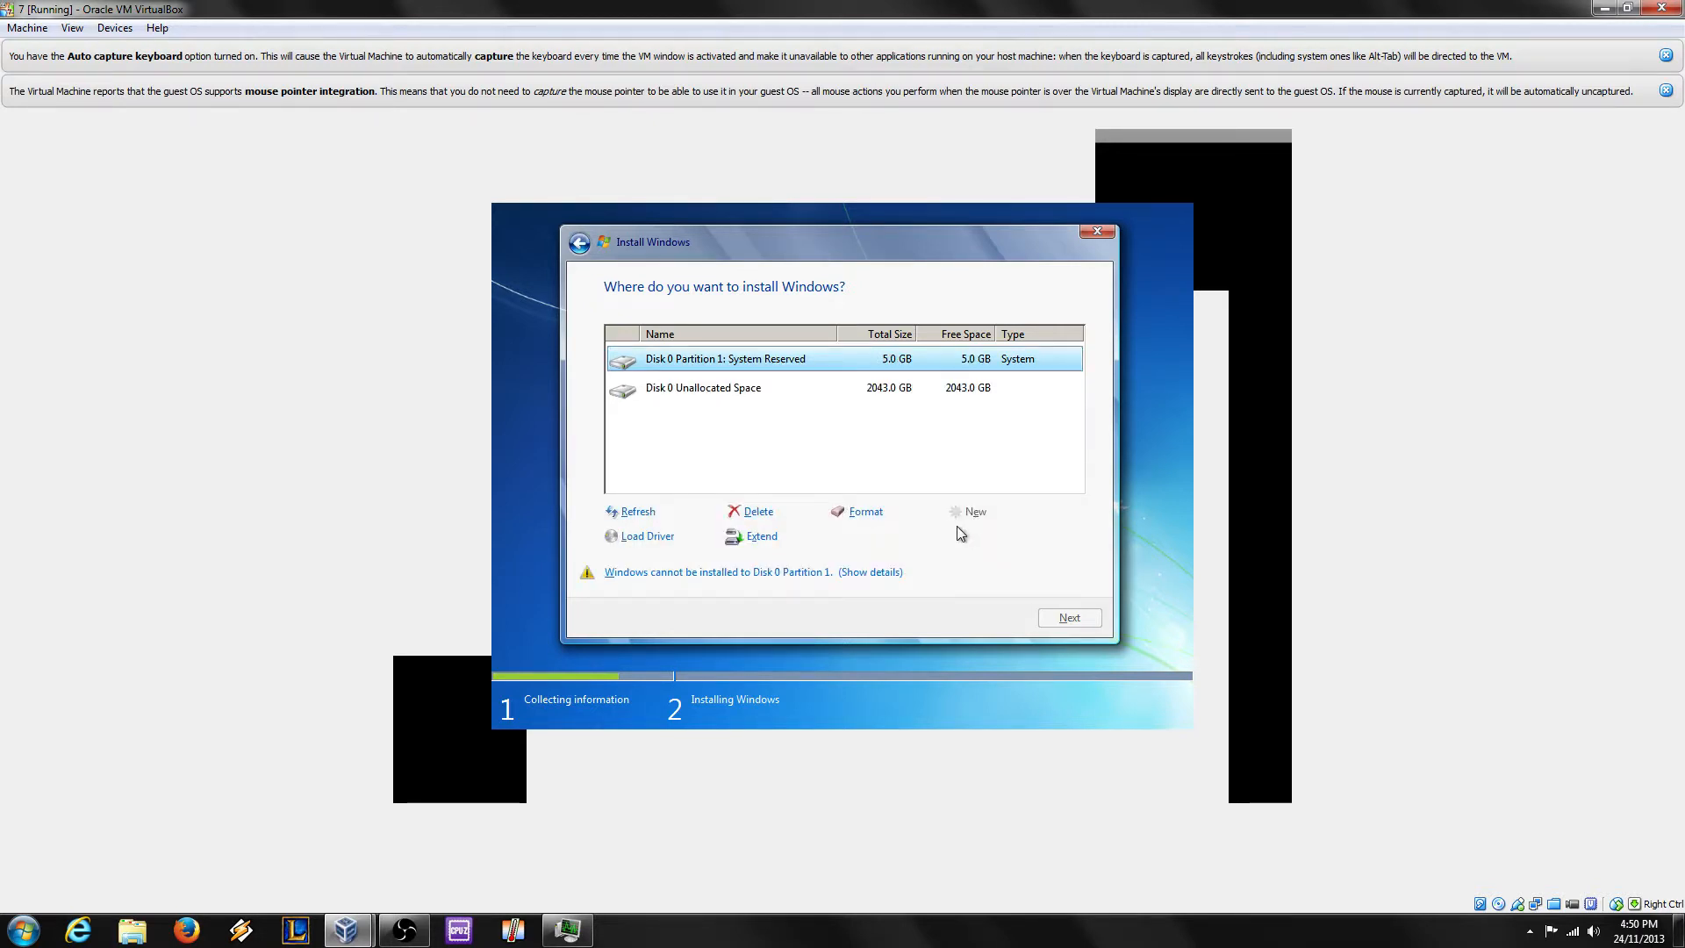
Step: Create a new partition from the 2043.0 GB unallocated space, then cancel Windows setup
left_click(884, 392)
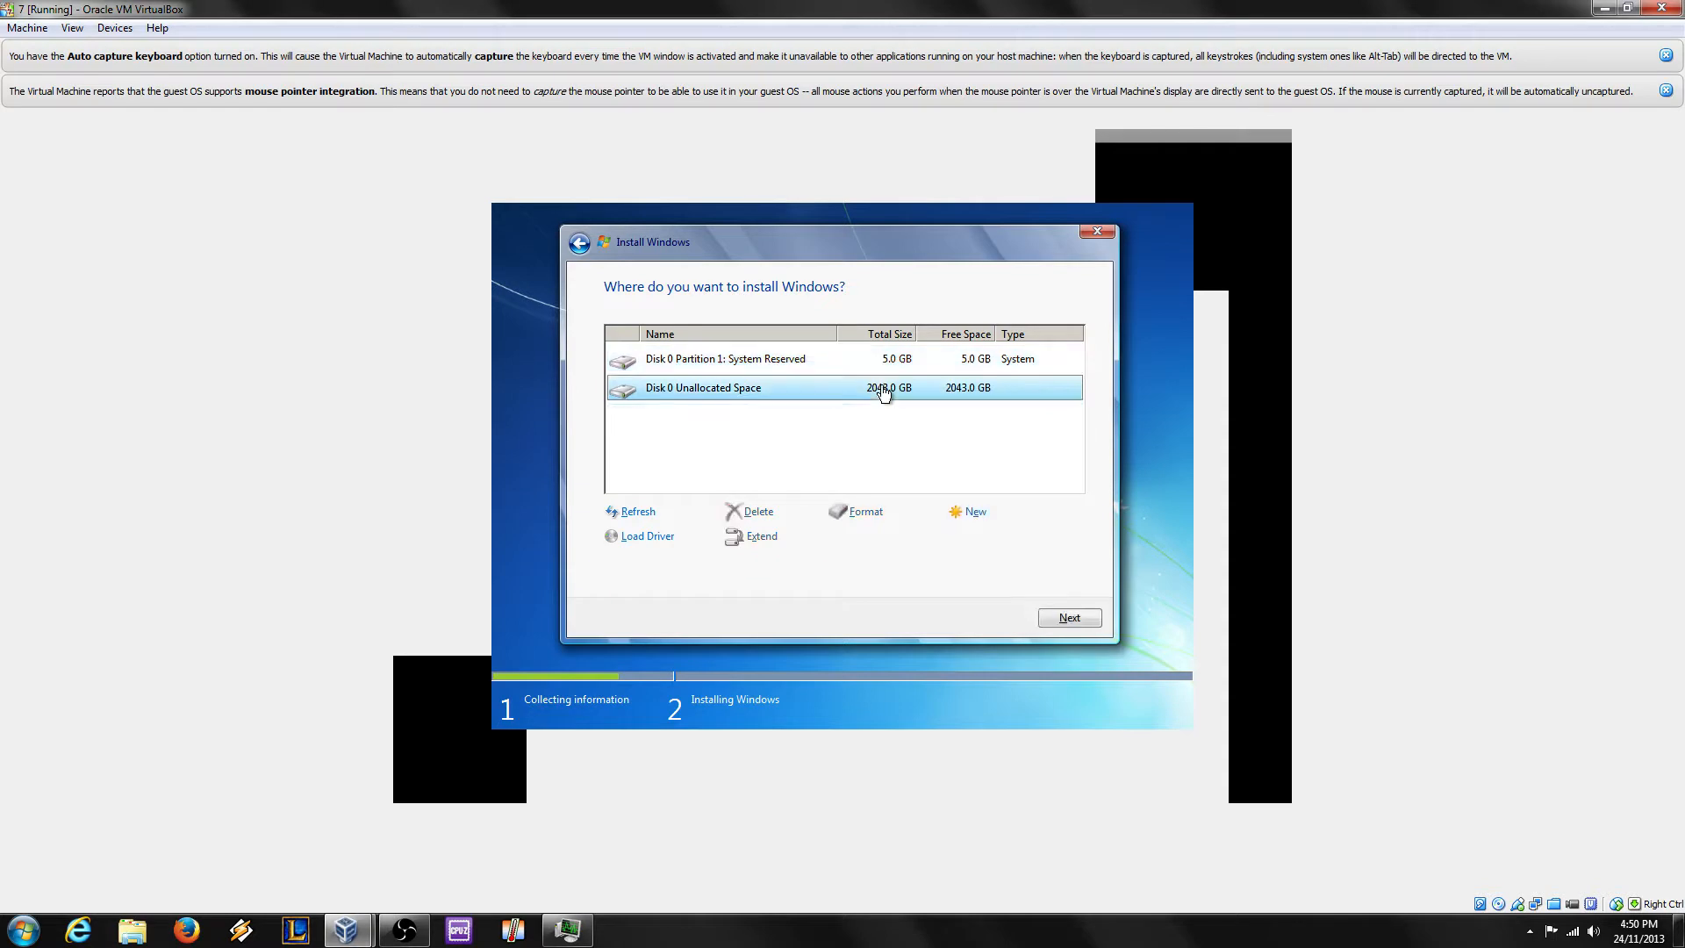
left_click(974, 512)
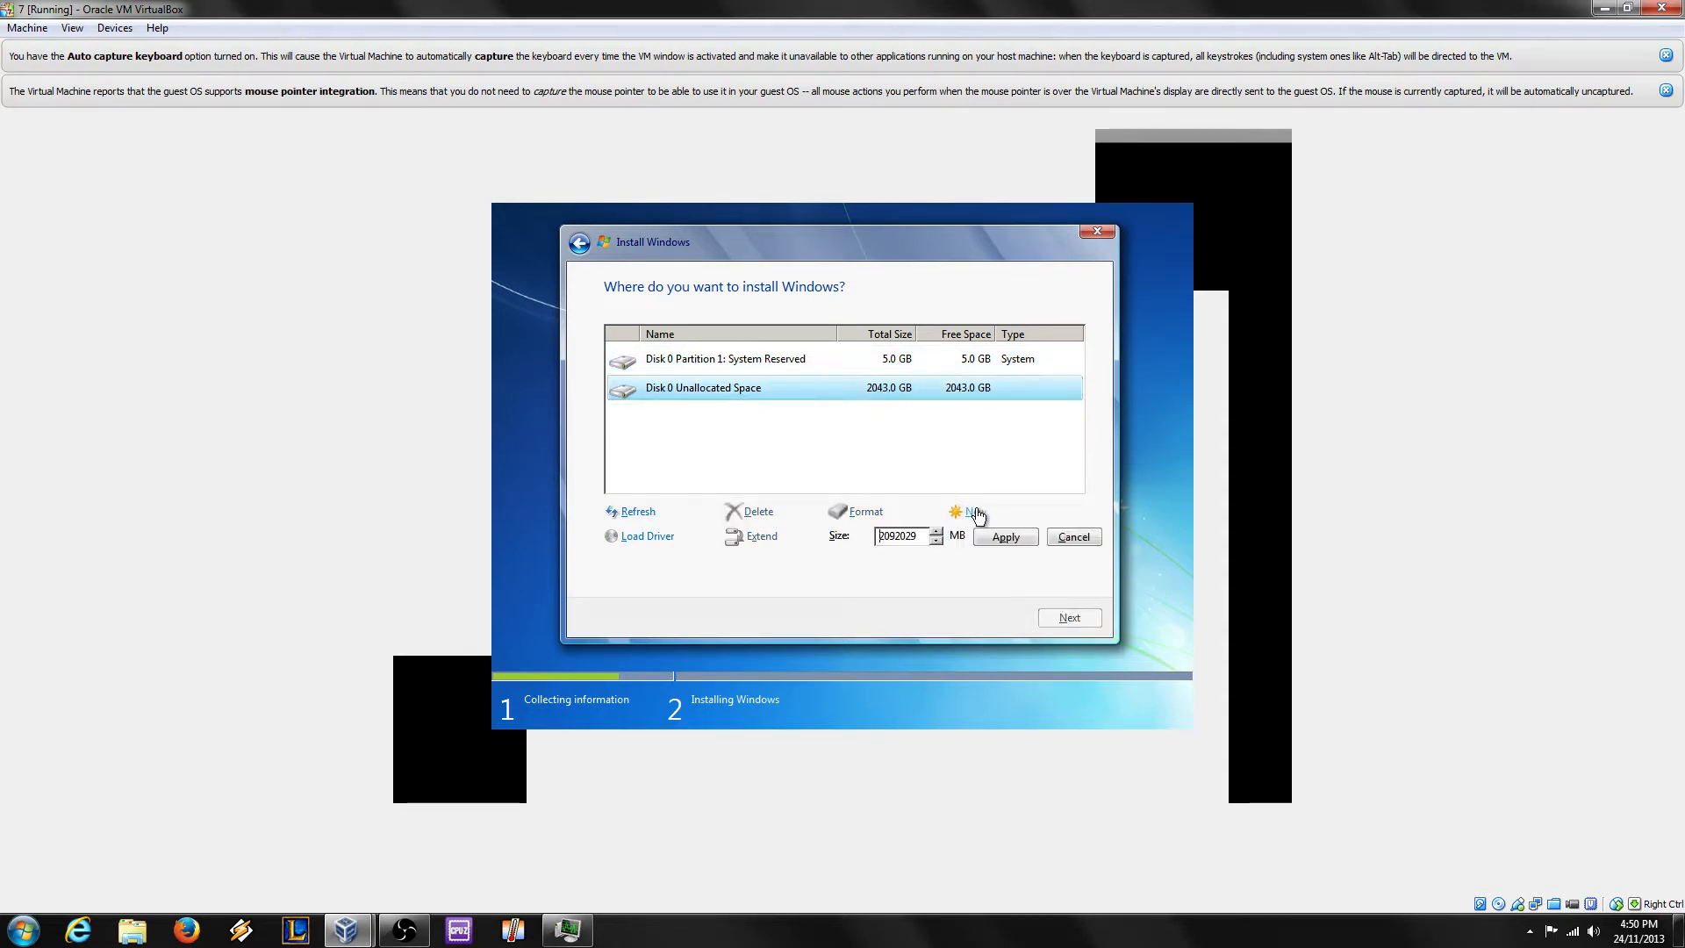
left_click(1009, 538)
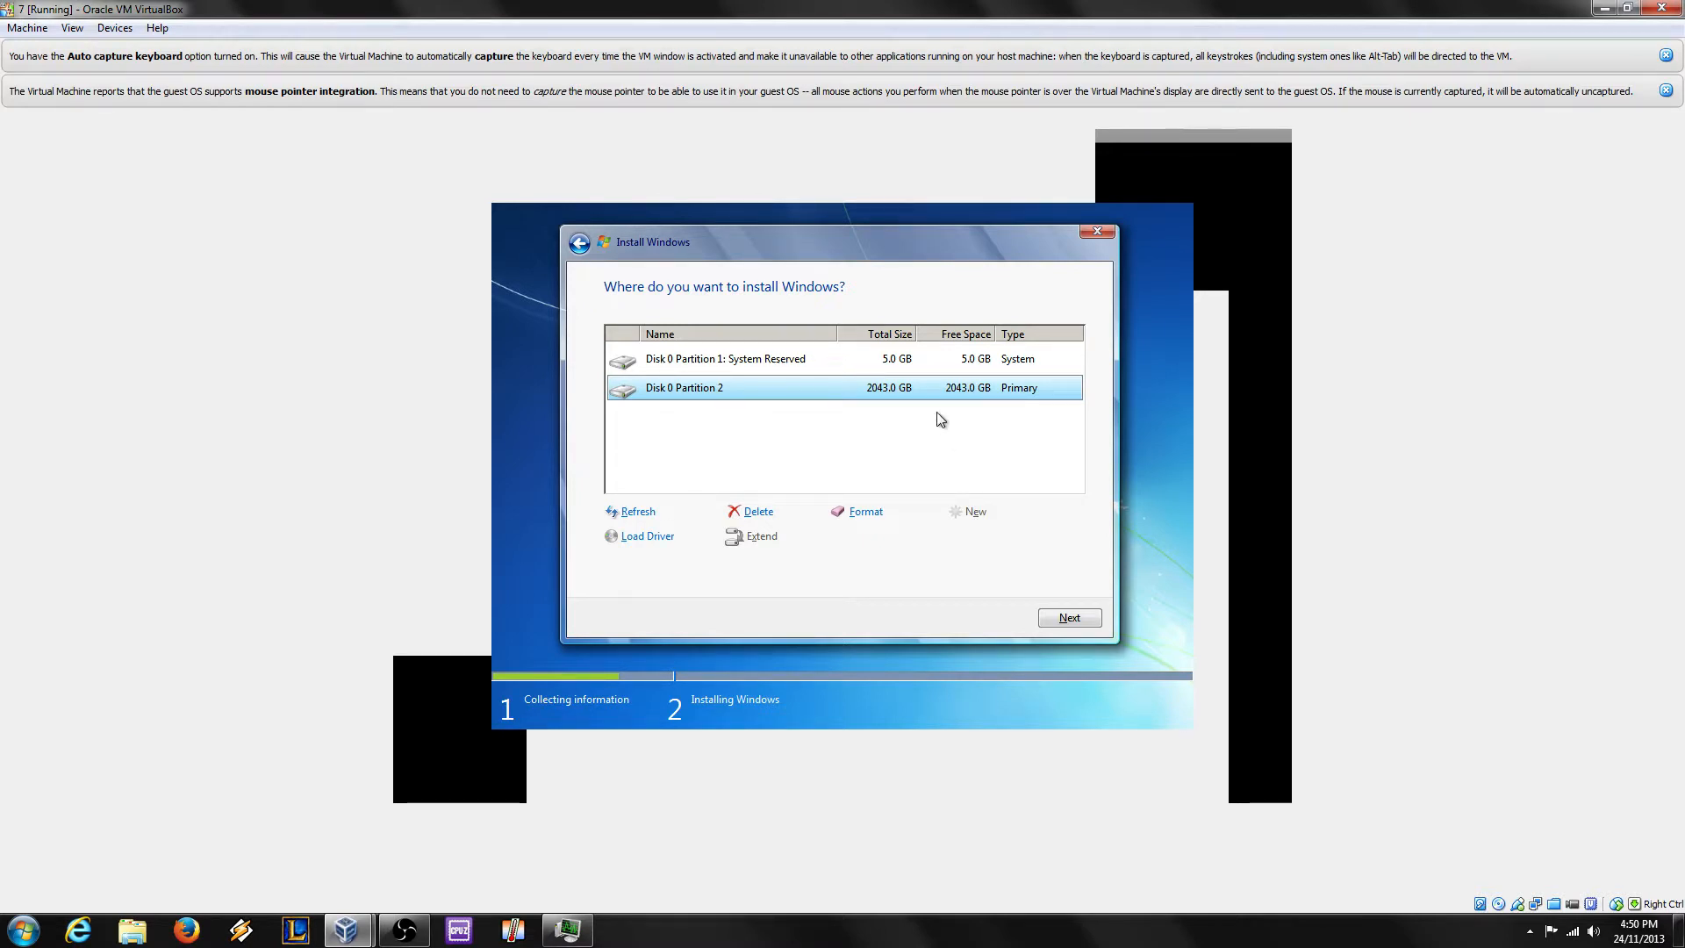
left_click(1097, 231)
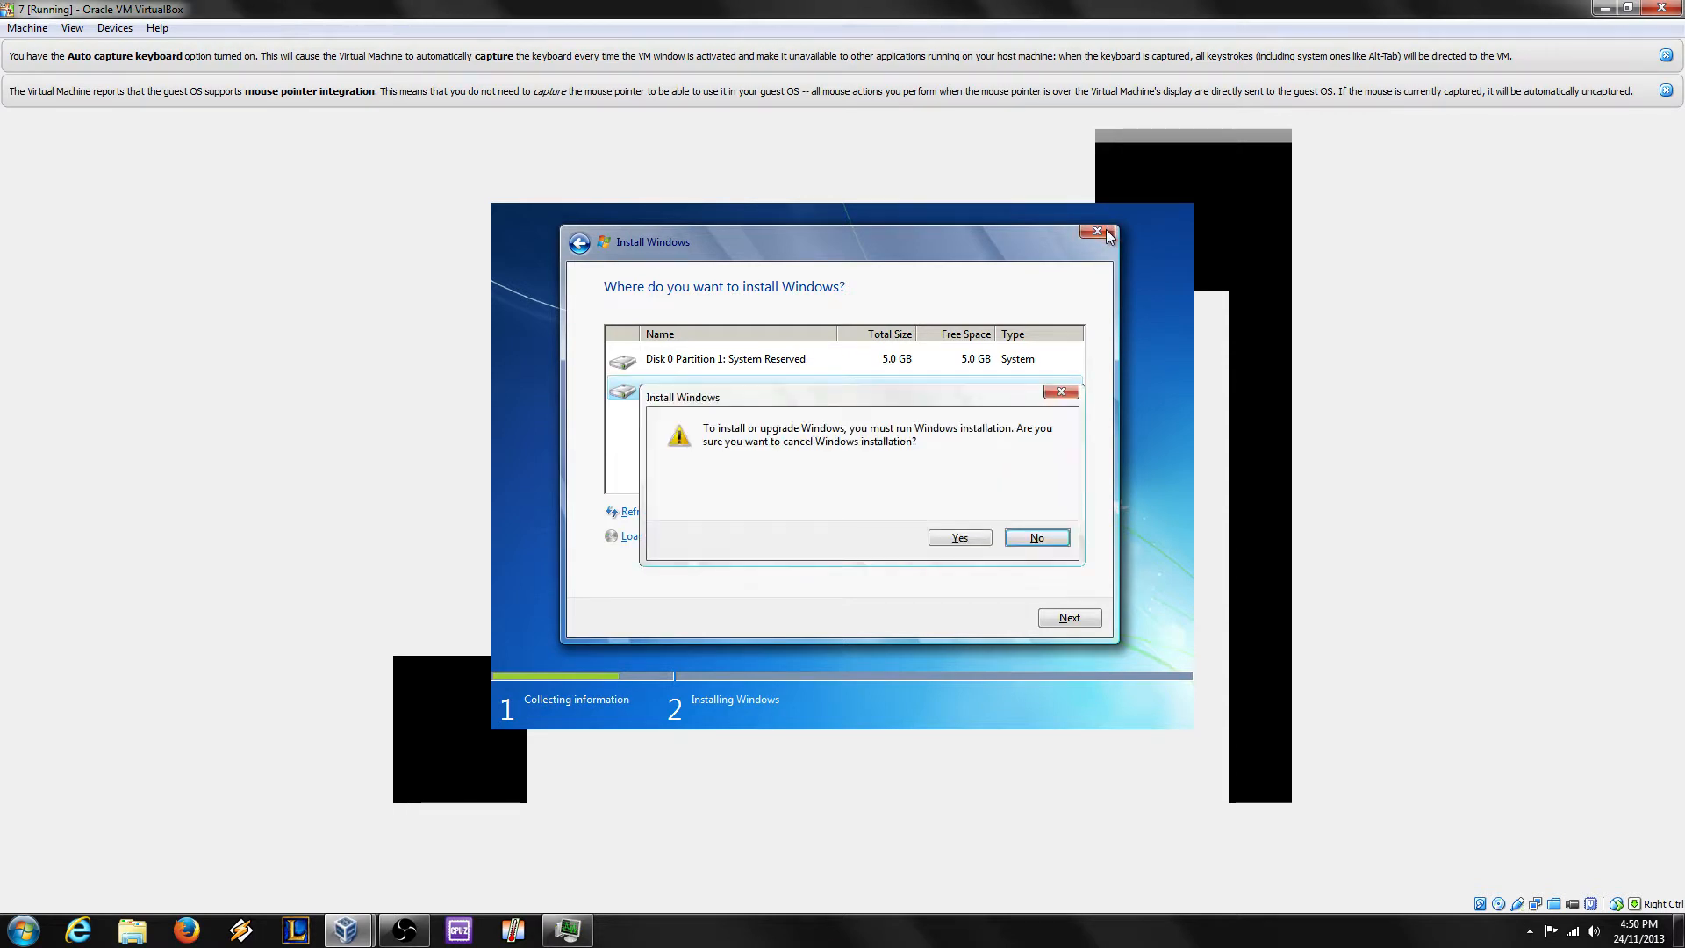
left_click(961, 535)
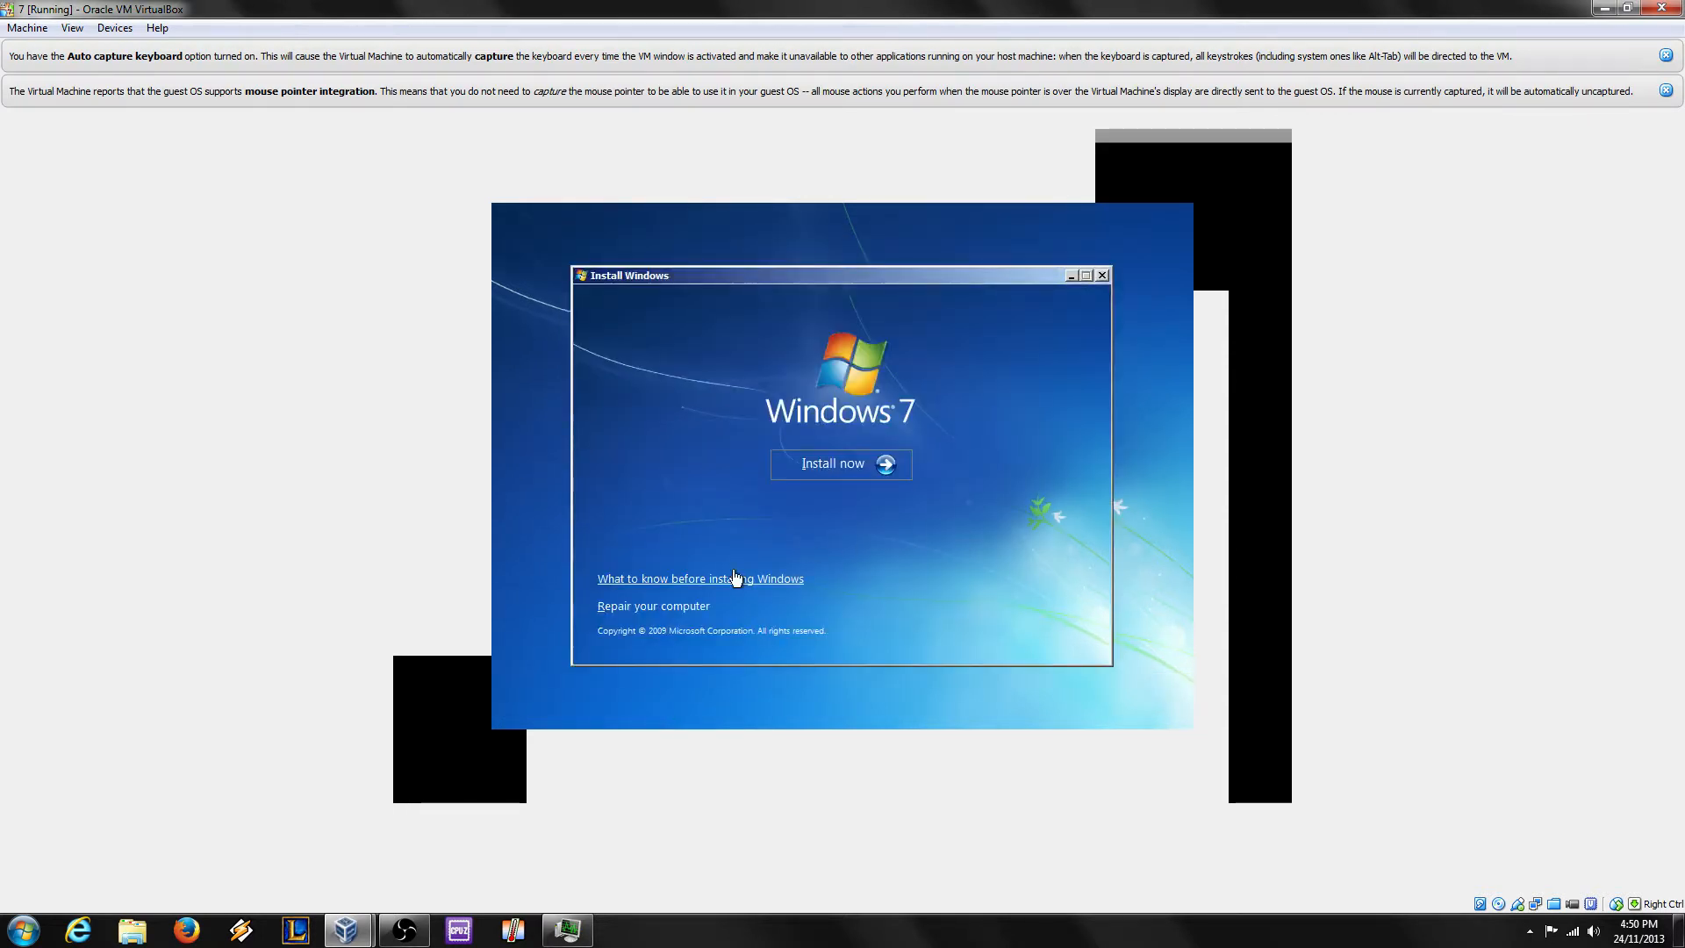
Step: Choose Repair your computer, try system image restore, then dismiss the error and re-image wizard
left_click(666, 606)
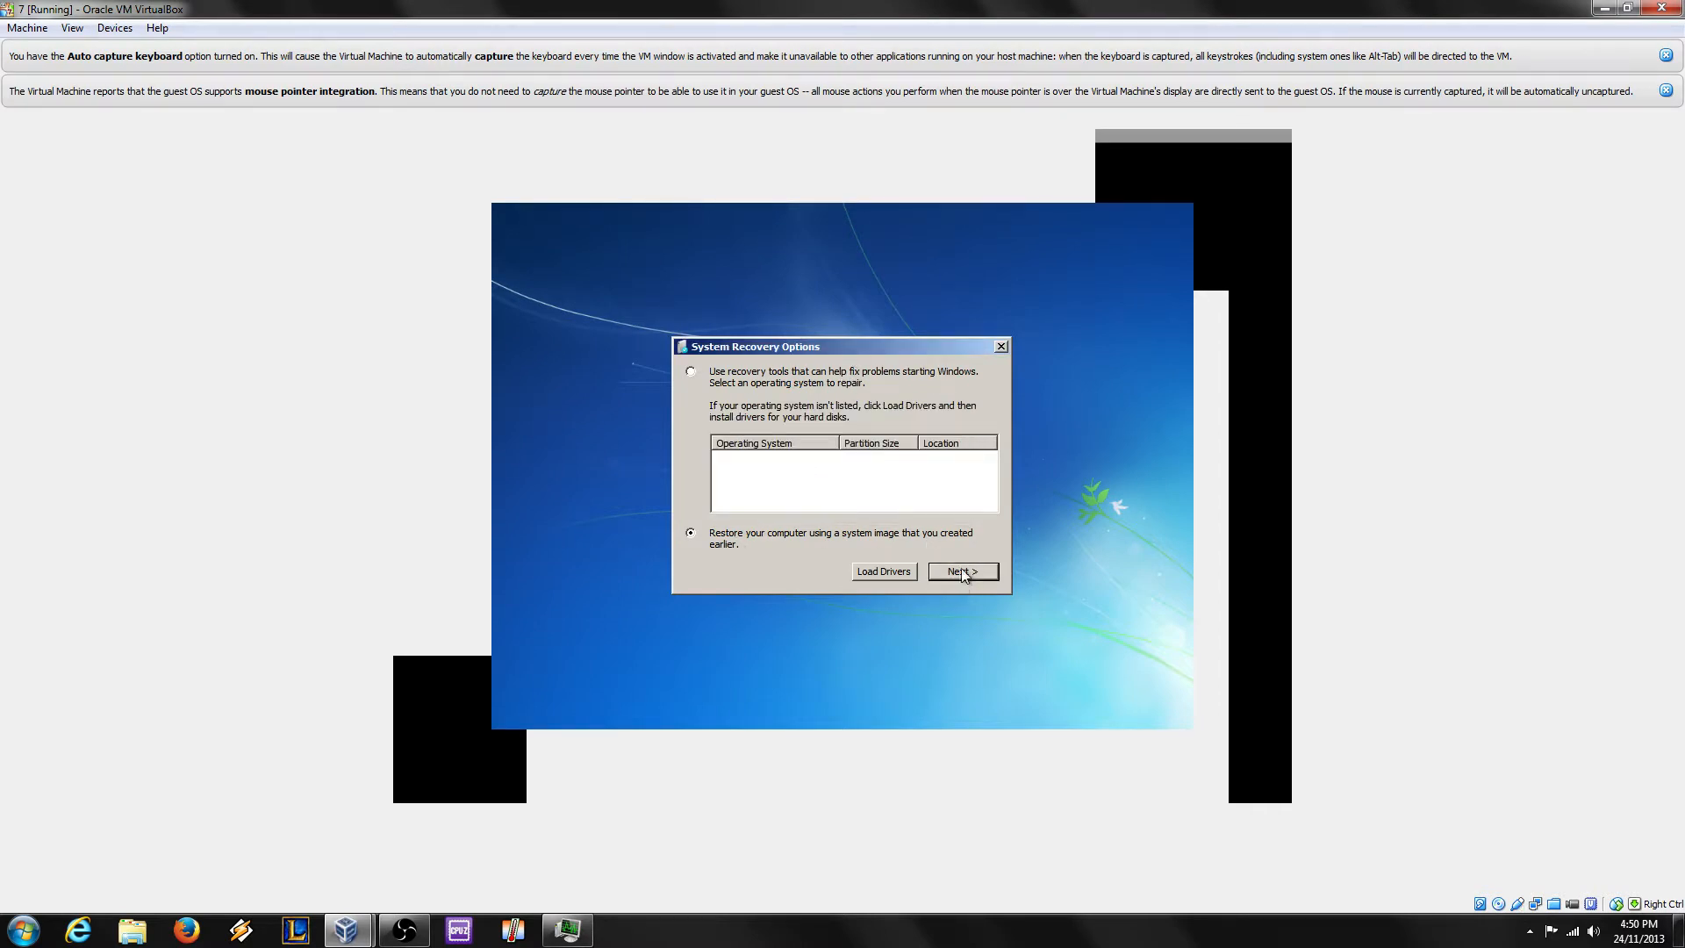
left_click_drag(811, 348, 837, 373)
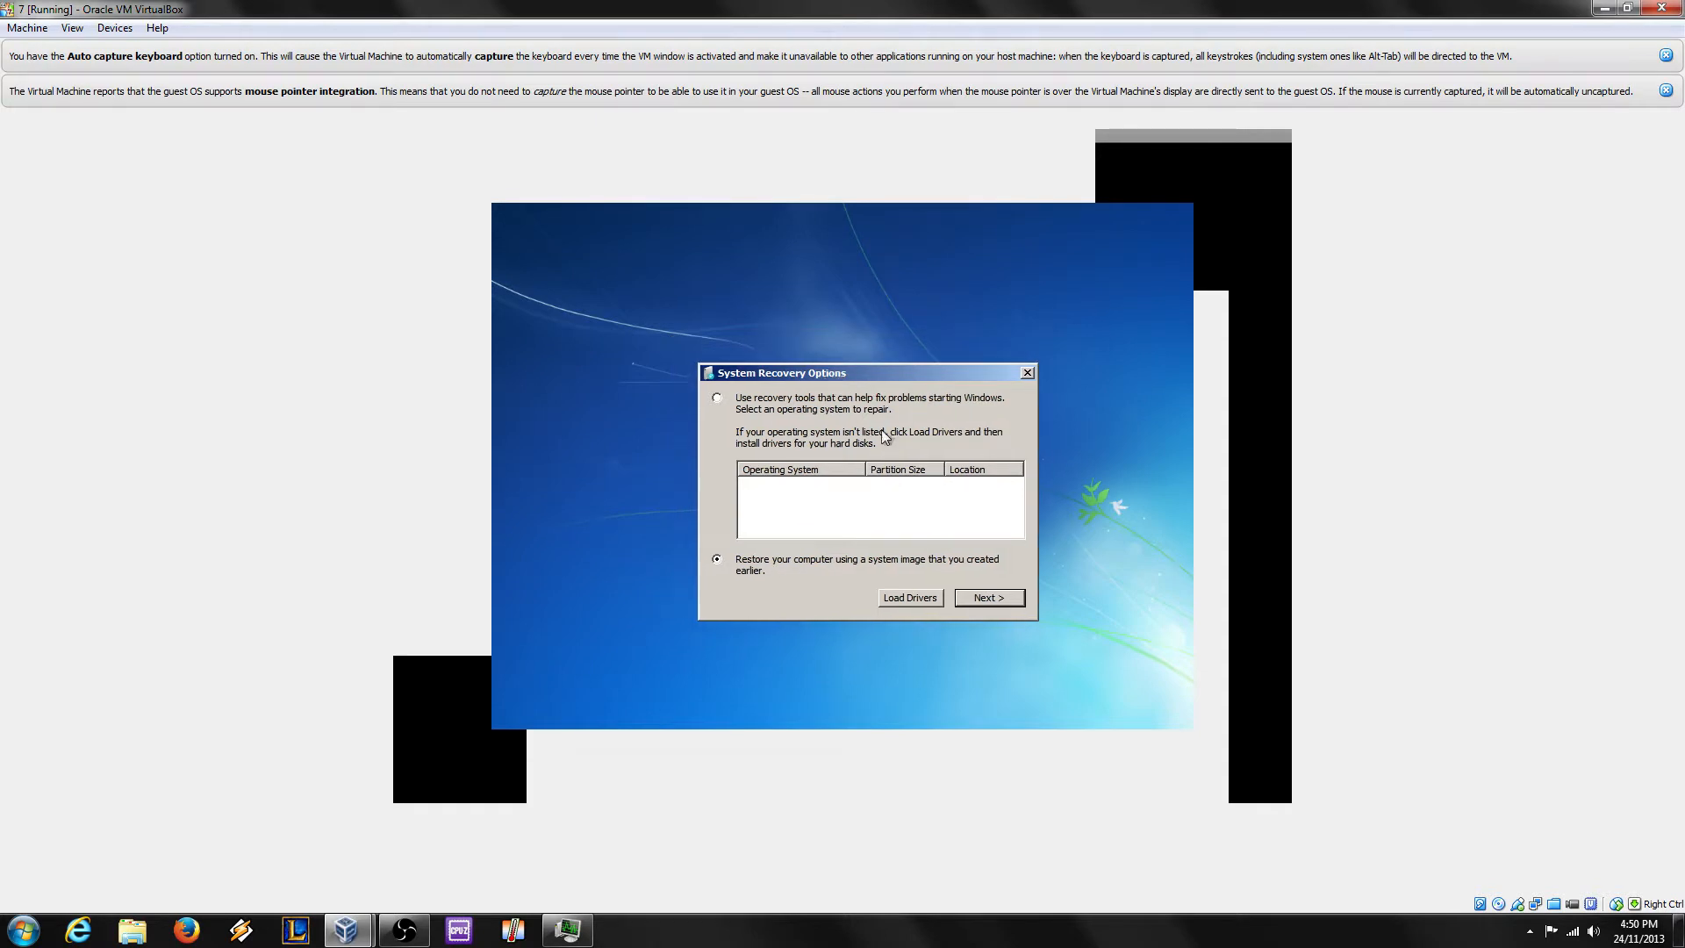
left_click(982, 600)
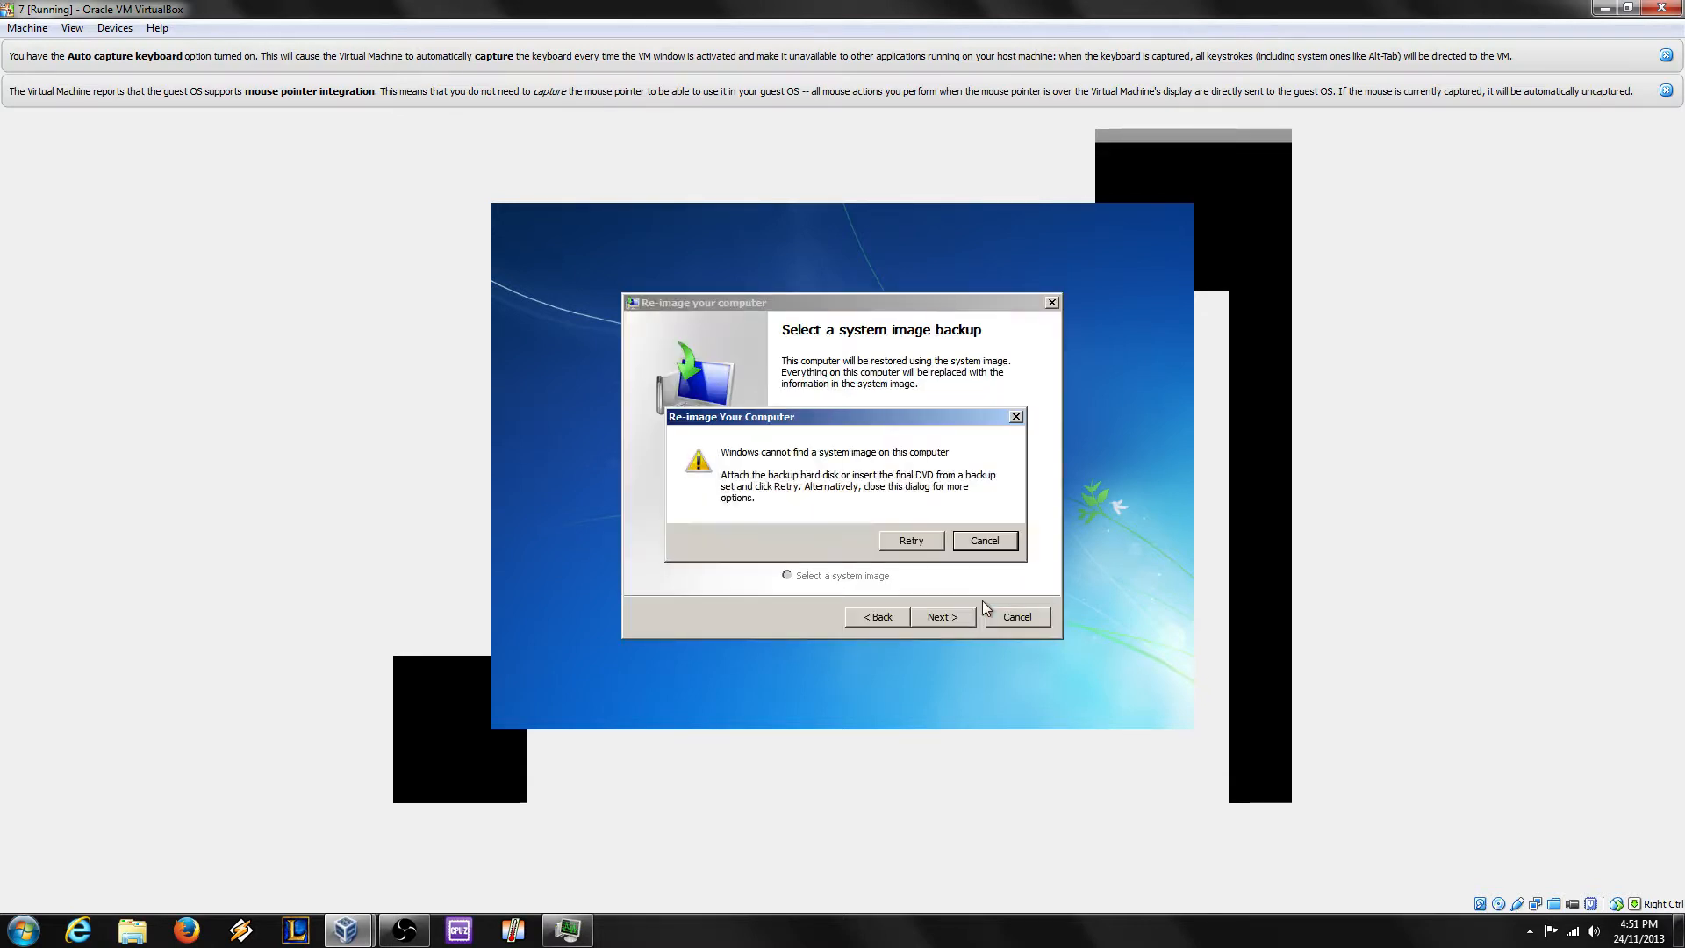
left_click(985, 540)
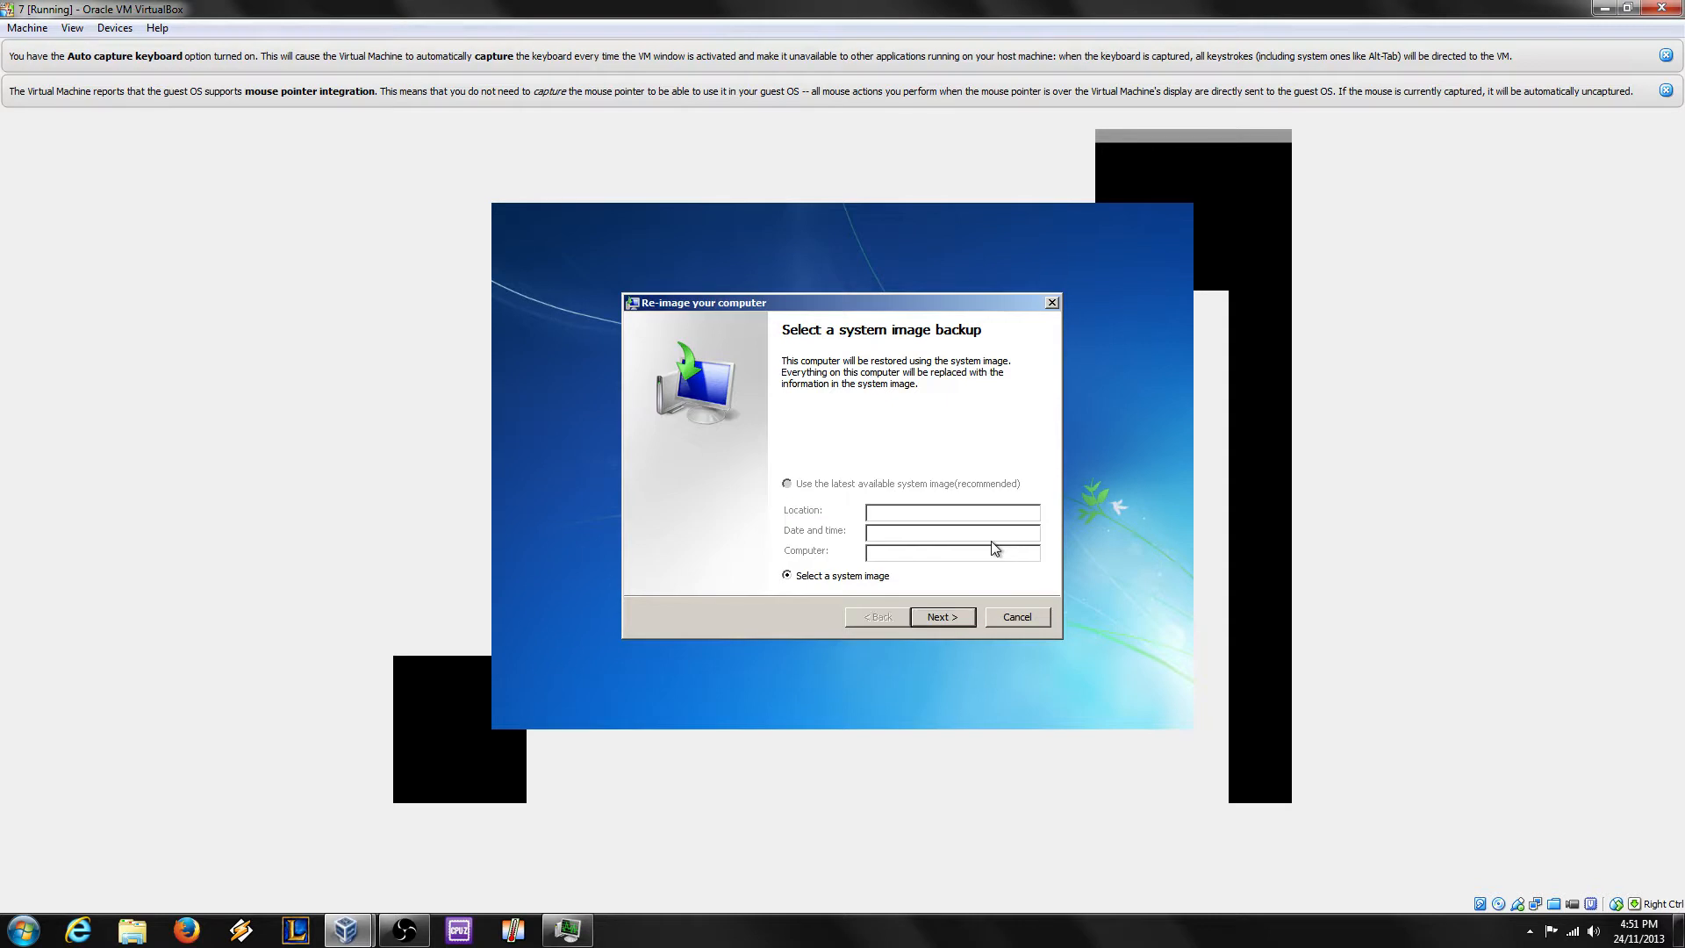
left_click(1018, 616)
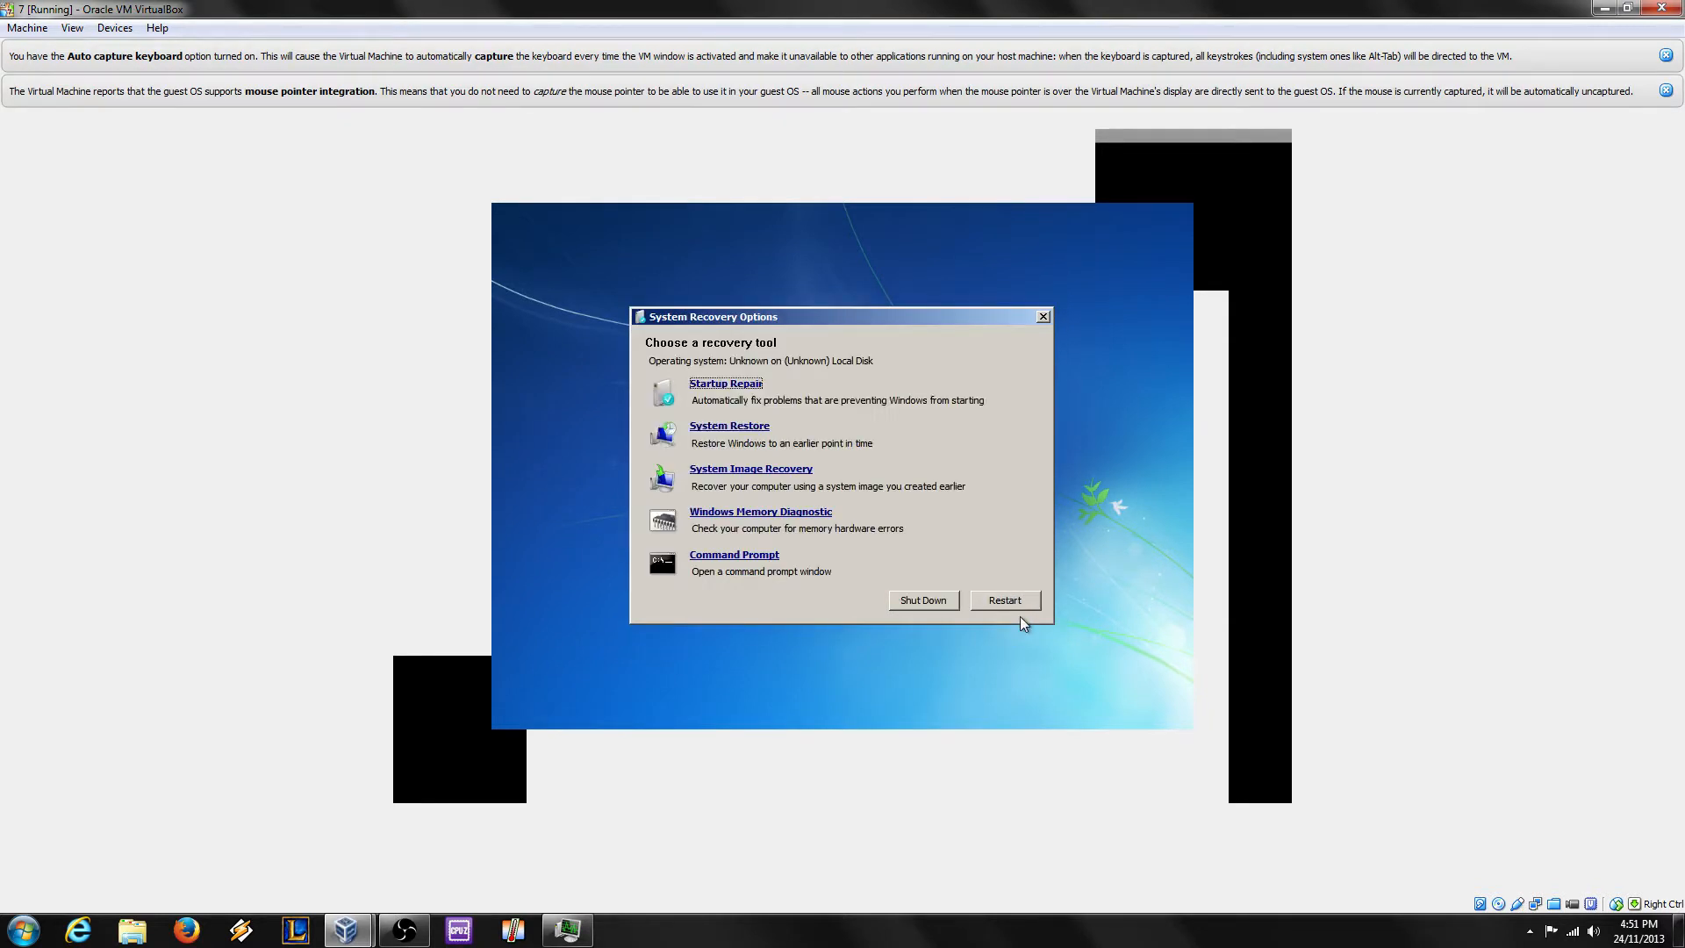
Step: Launch Notepad from Command Prompt and browse its Open dialog to CD Drive (D:)
left_click(753, 555)
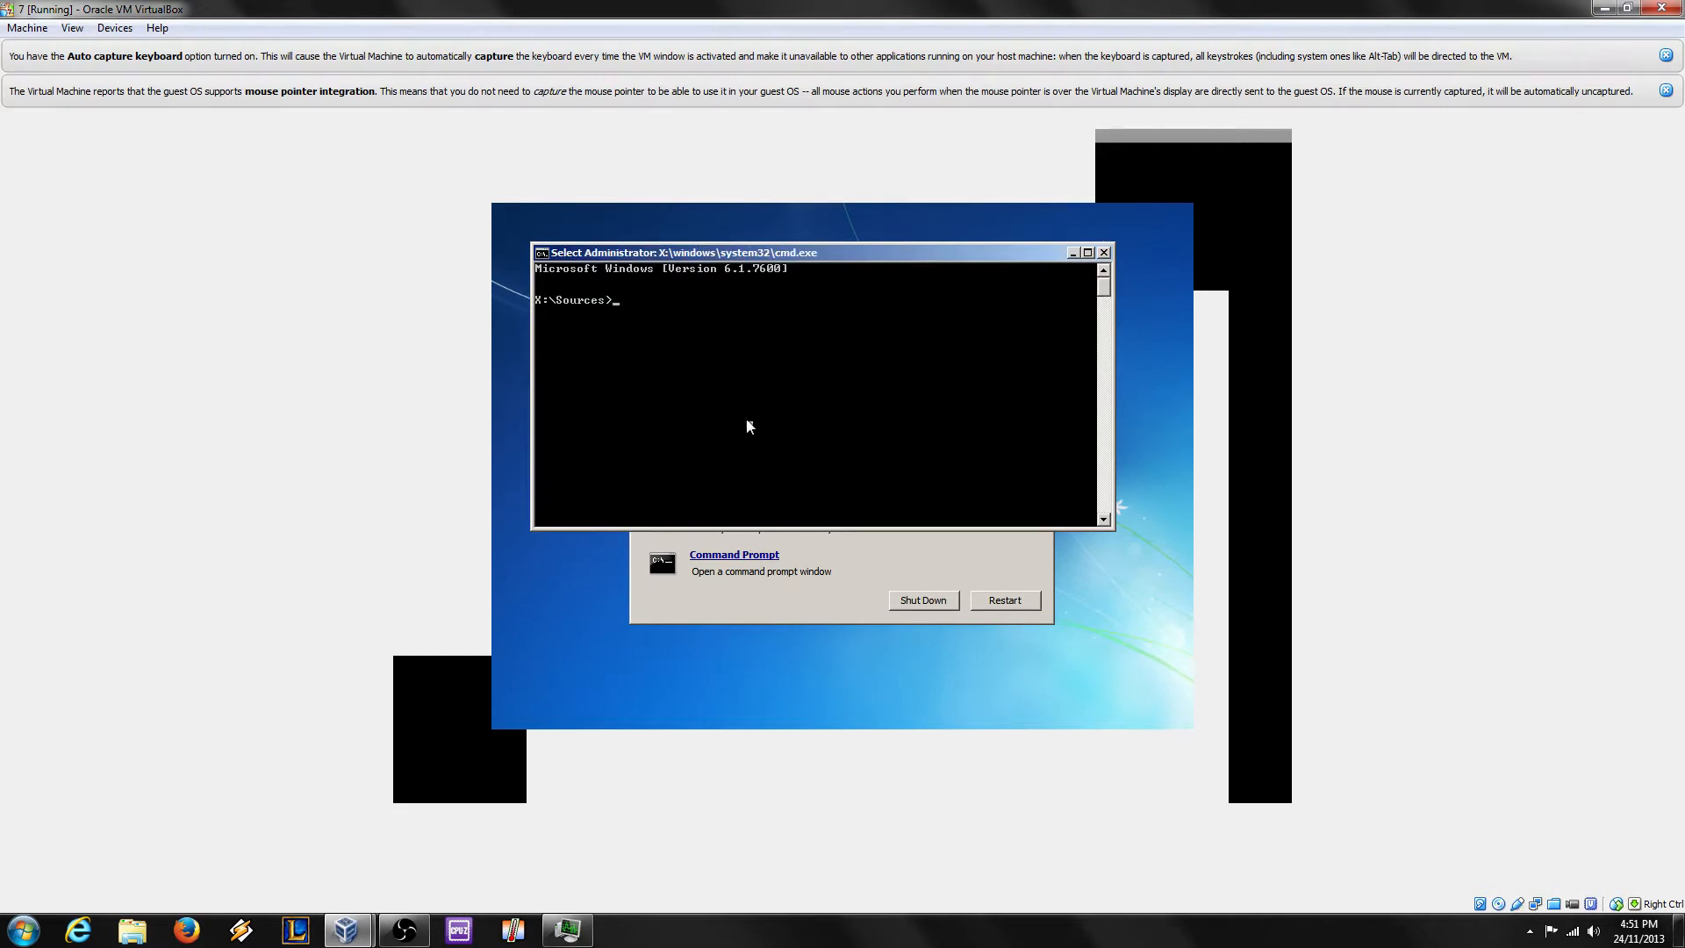
left_click(748, 405)
type("notepad")
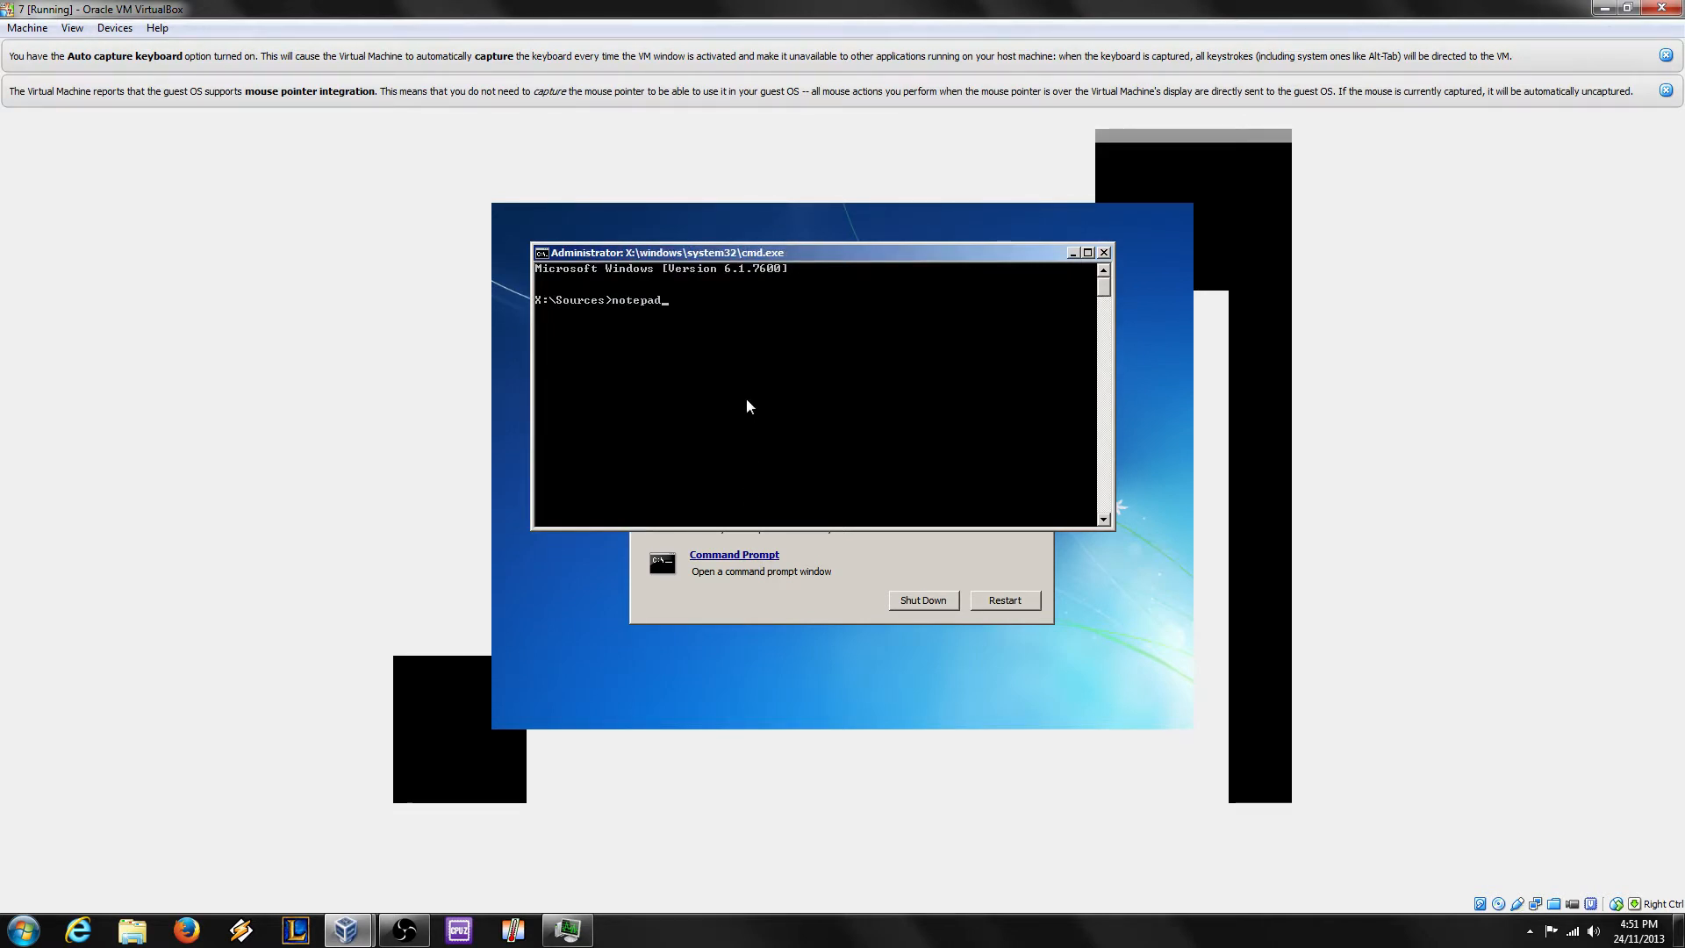
key("Return")
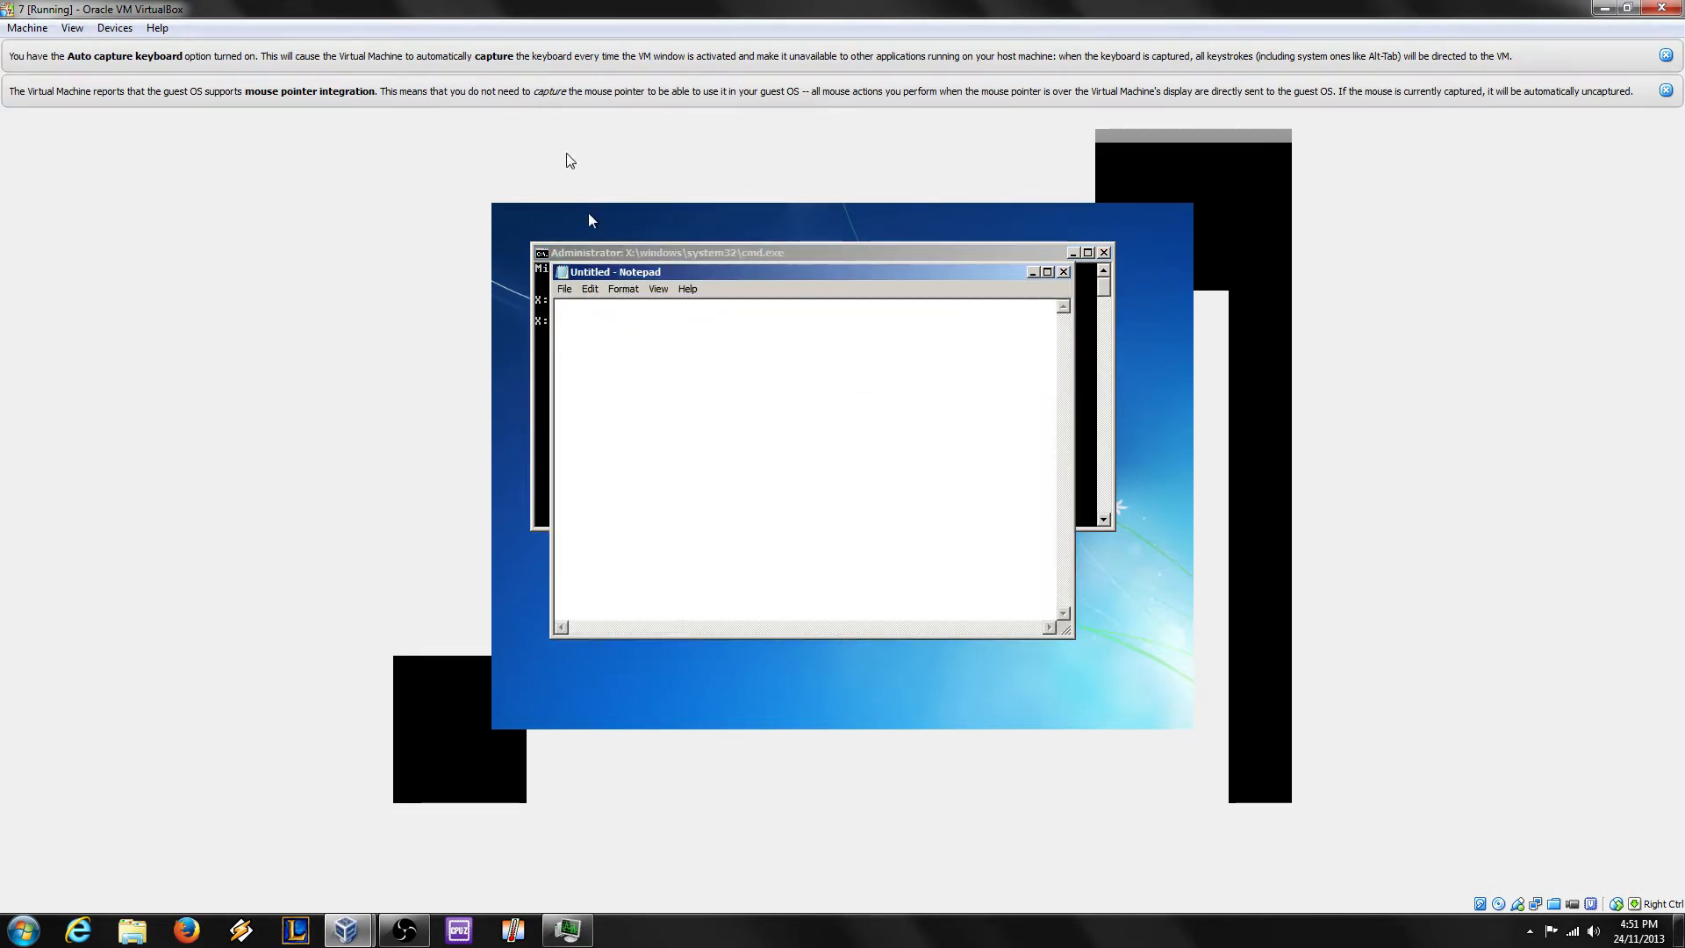
left_click(564, 289)
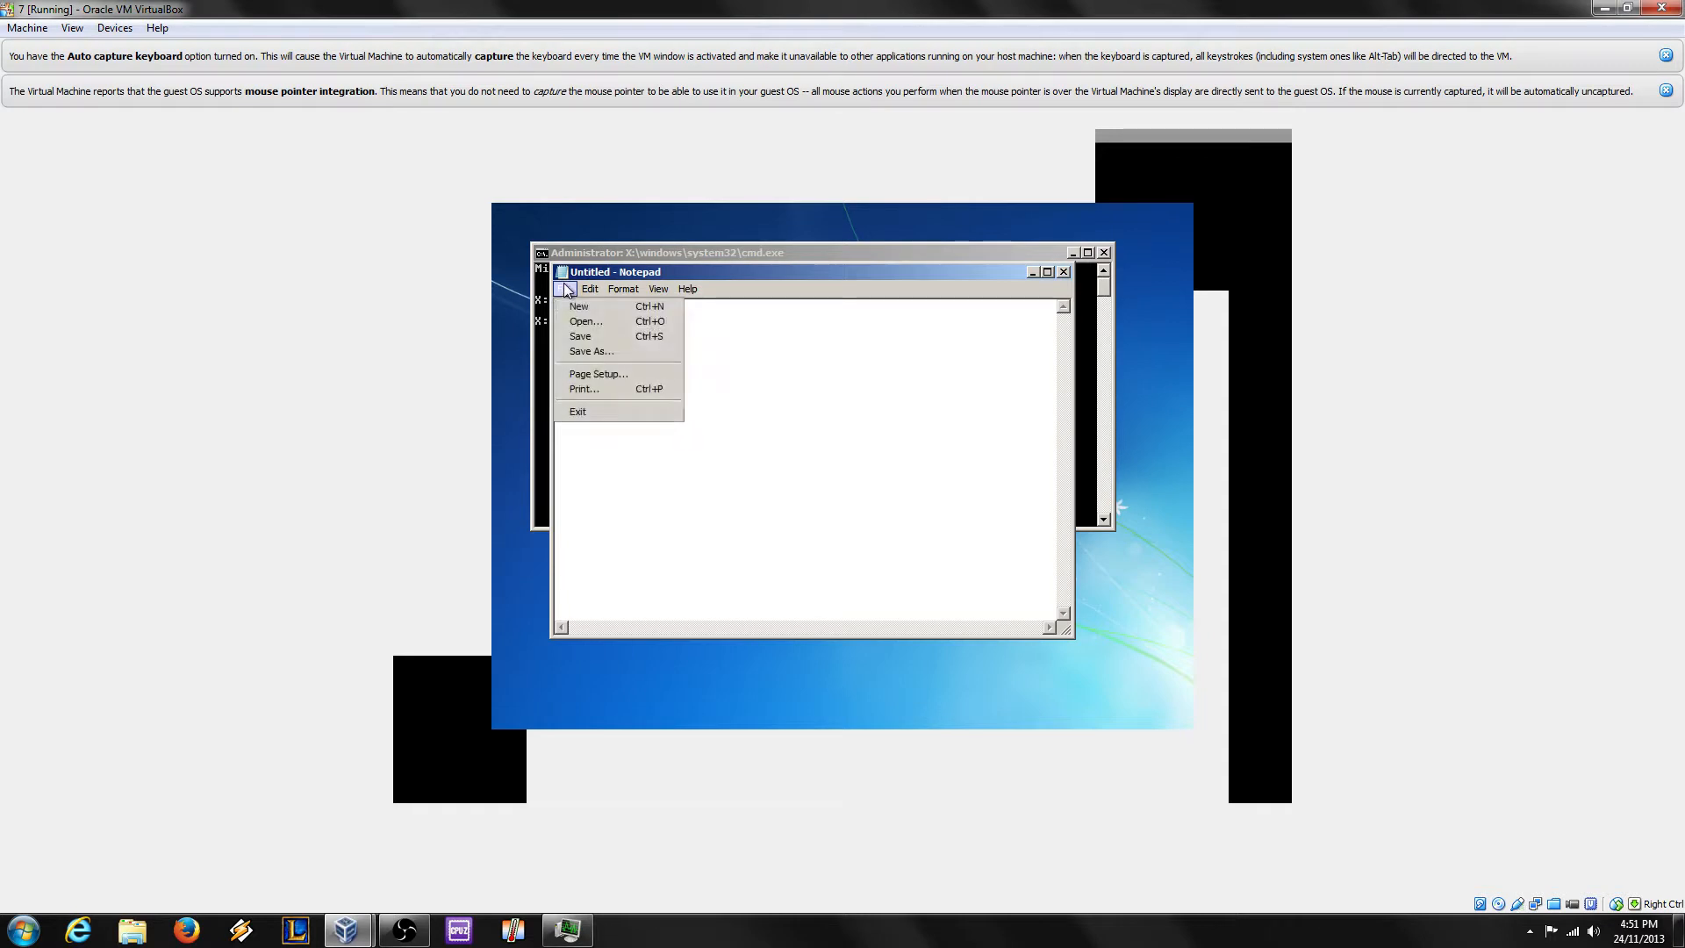
left_click(605, 322)
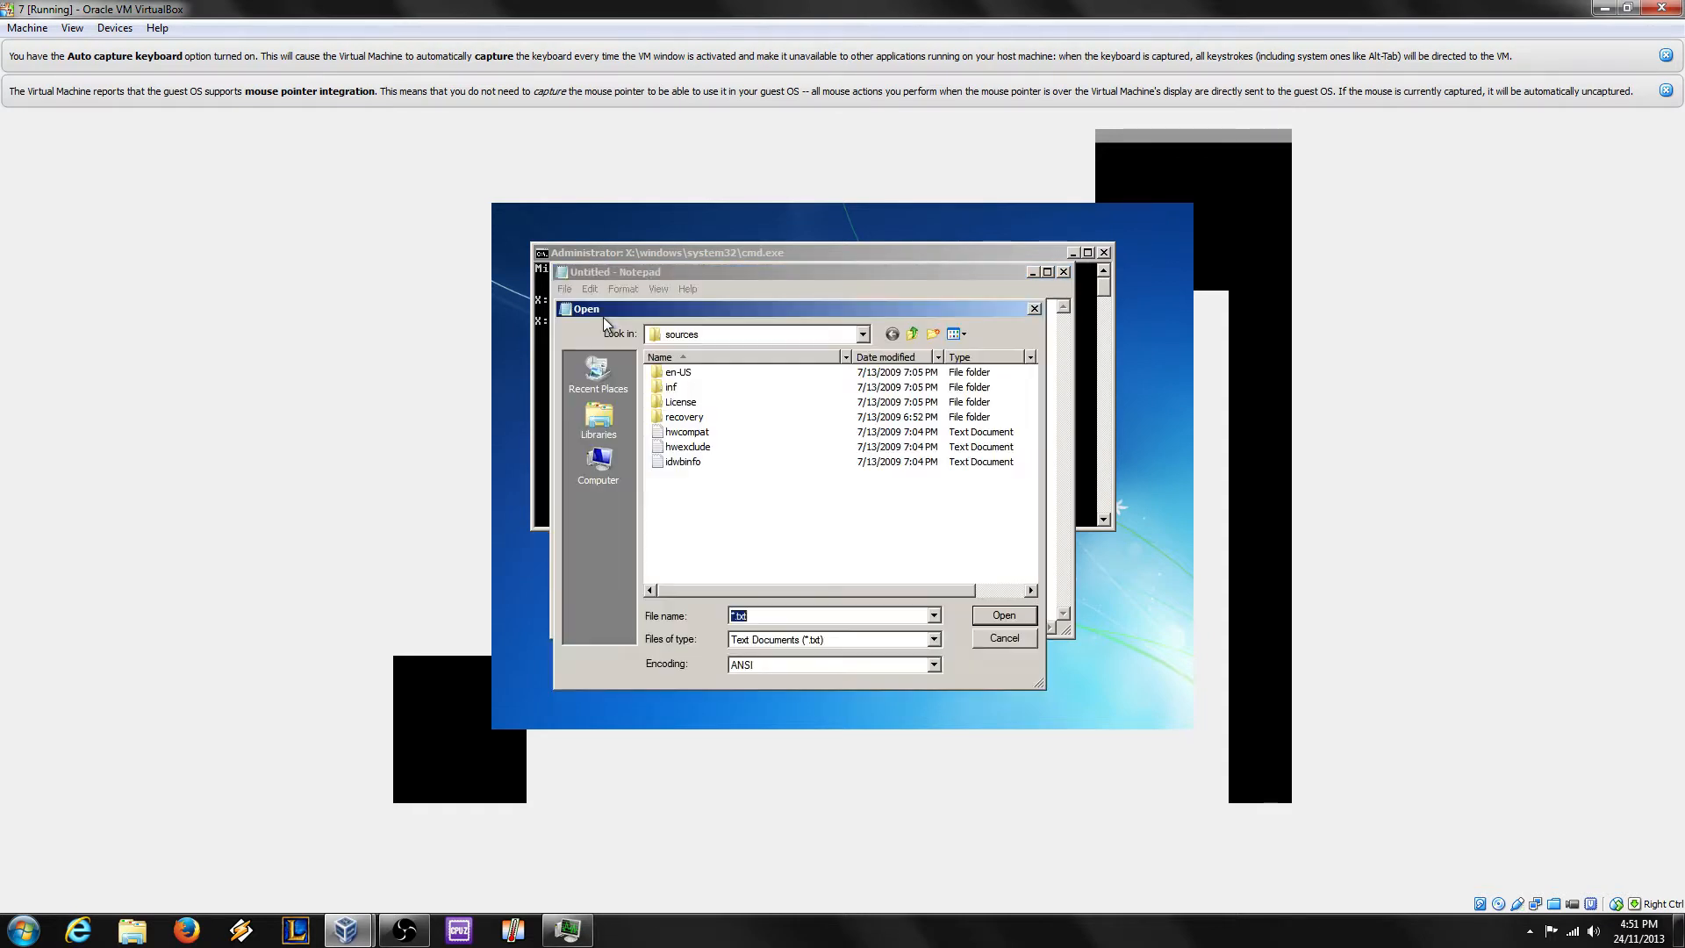
left_click(606, 472)
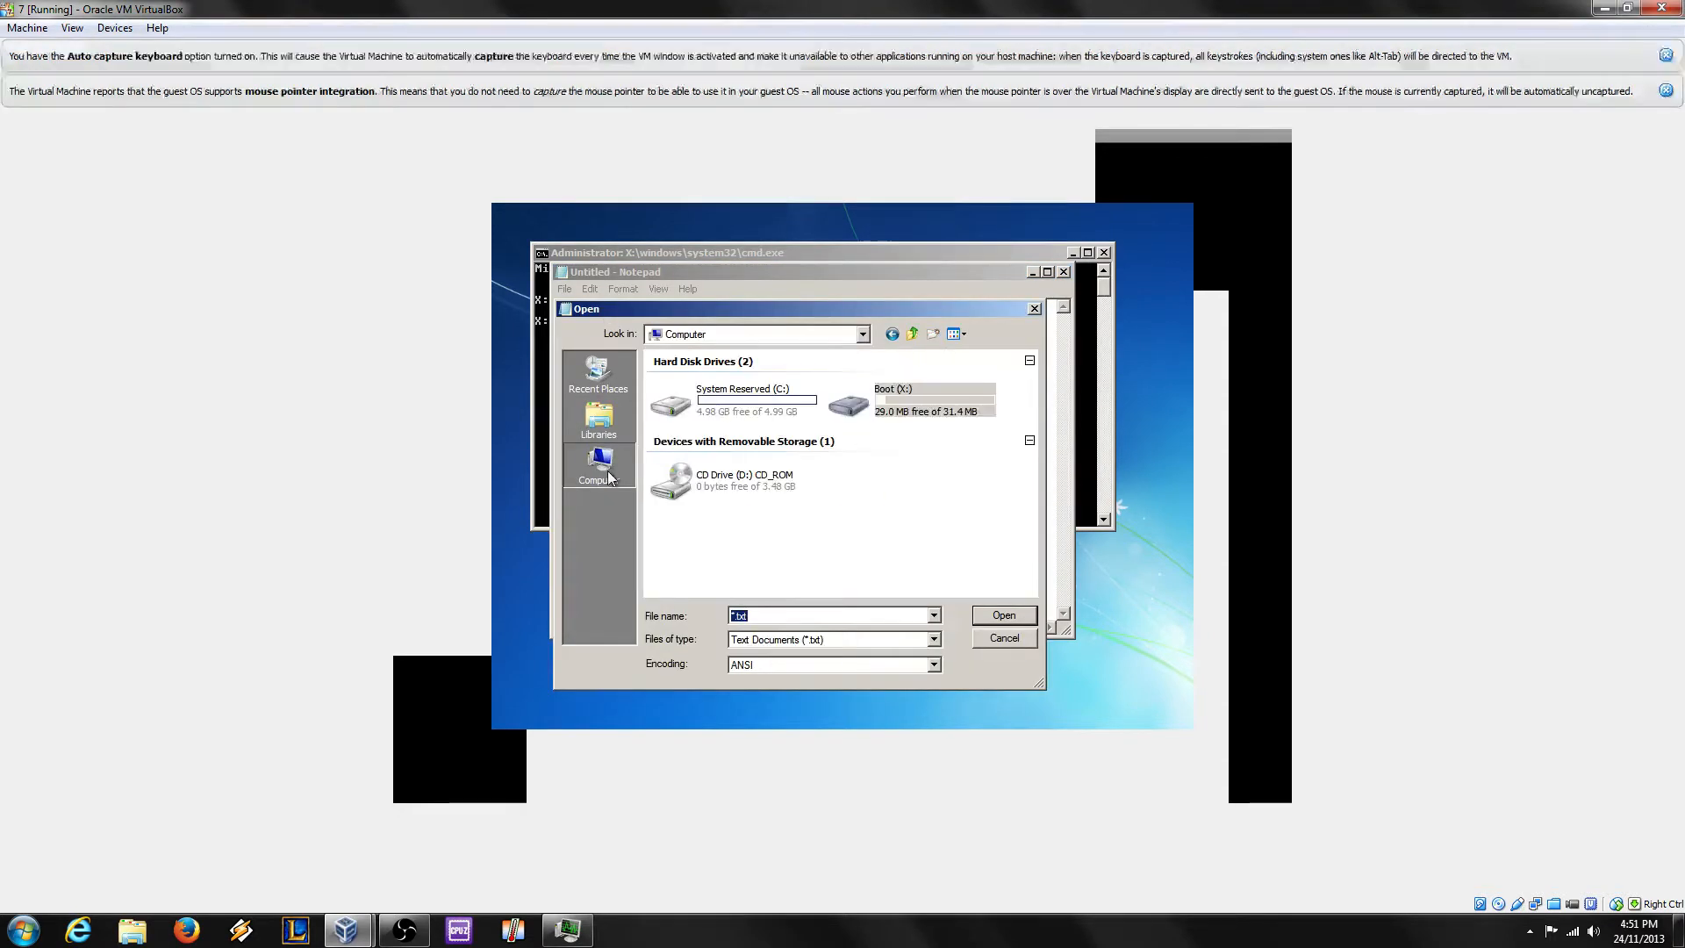
left_click(733, 476)
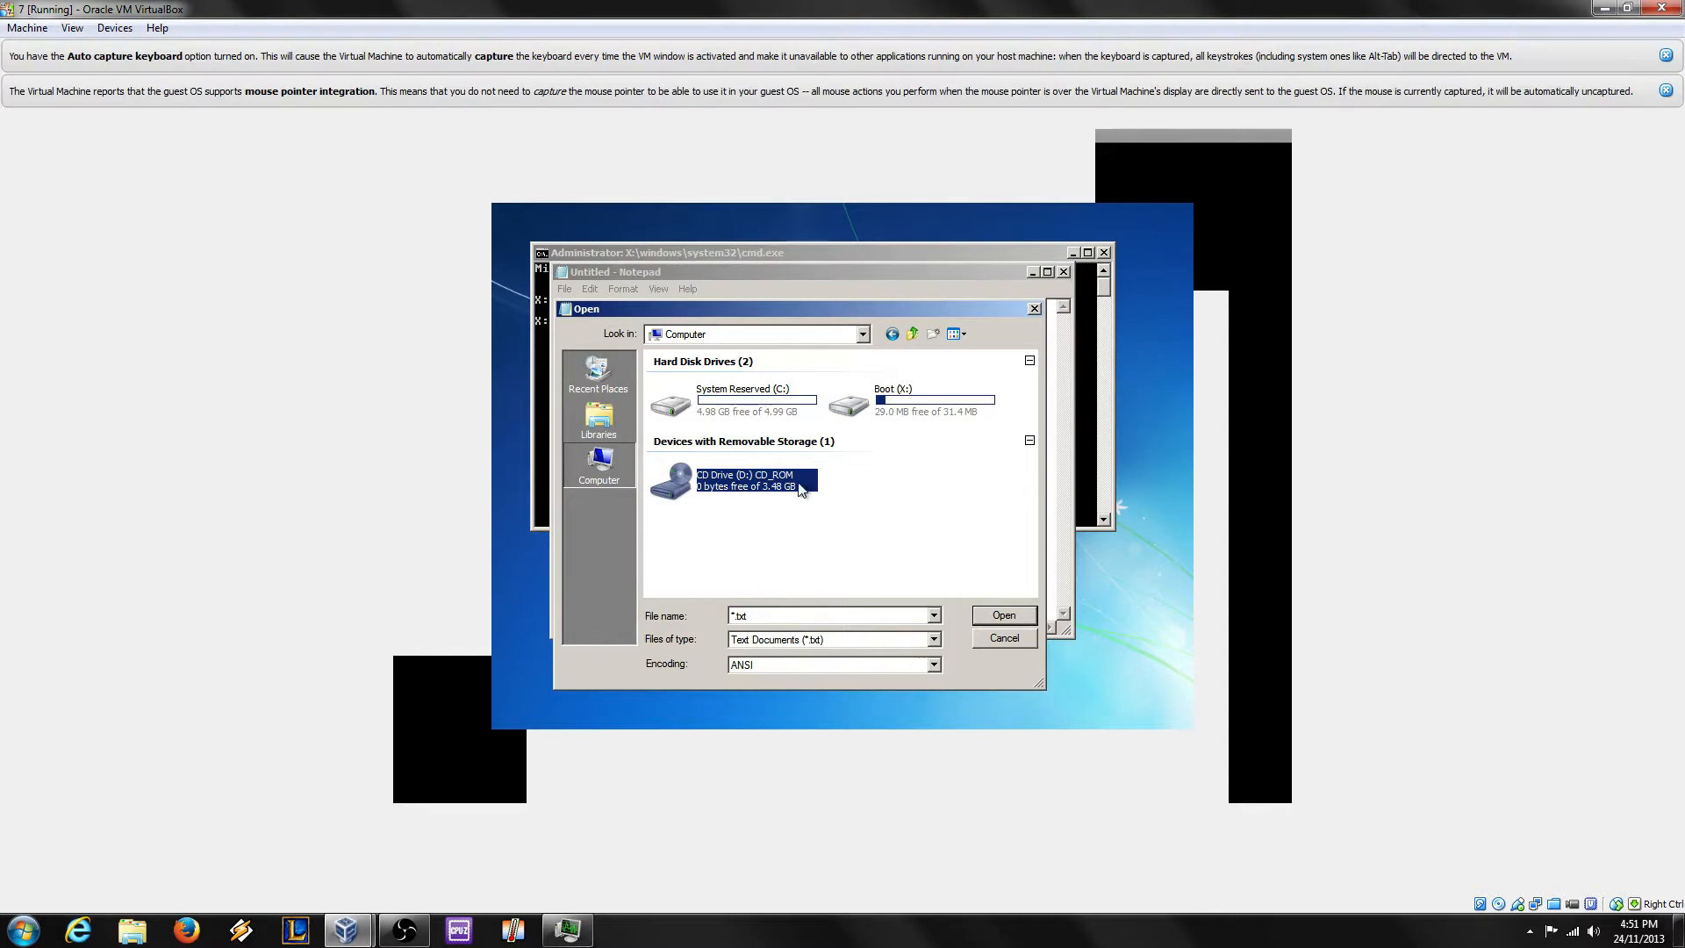
double_click(713, 483)
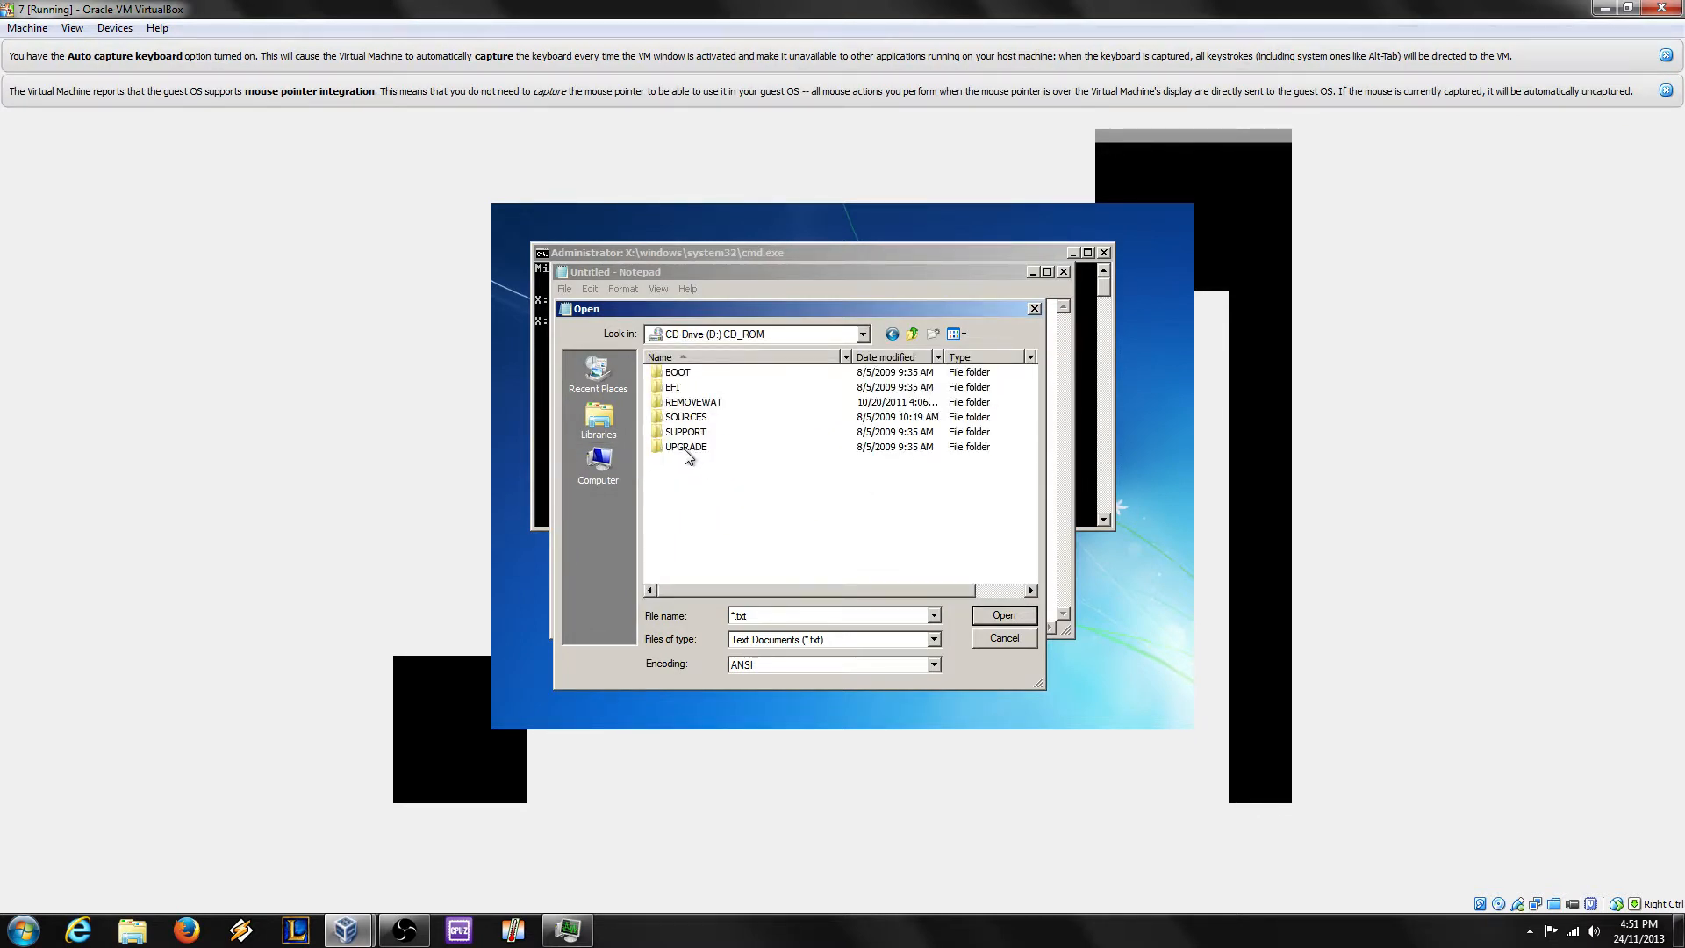
Step: Check the SOURCES folder's properties, noting its 3.38 GB size
left_click(685, 419)
right_click(684, 418)
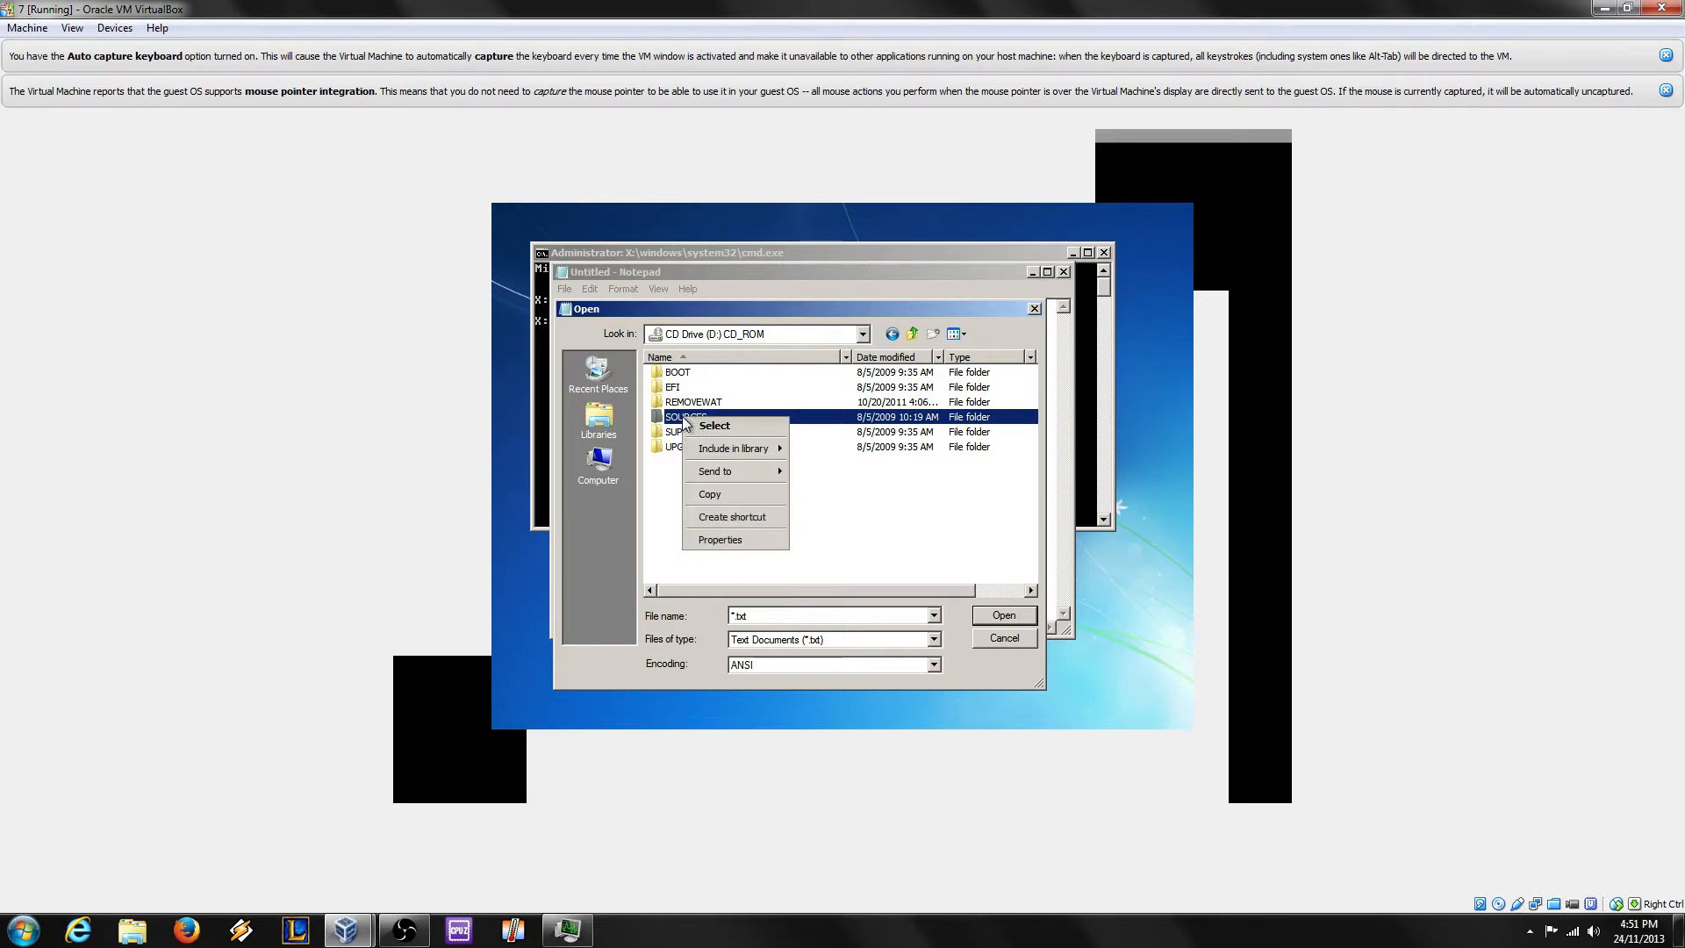
left_click(720, 540)
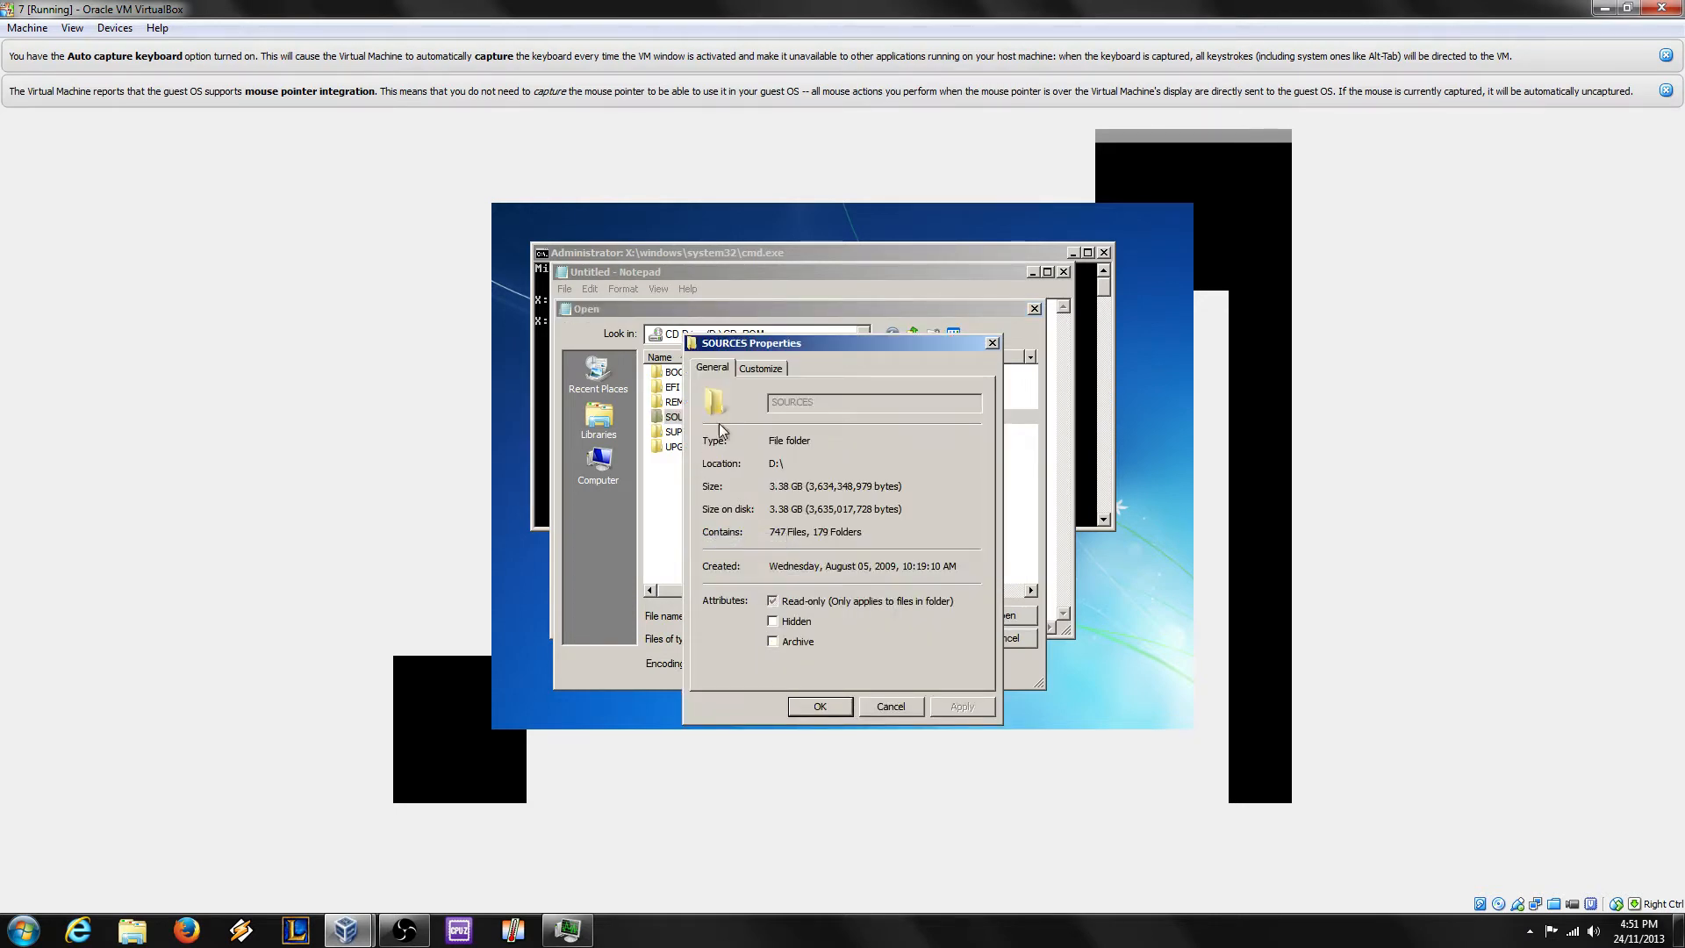
left_click_drag(803, 487, 761, 499)
left_click(798, 487)
left_click(889, 706)
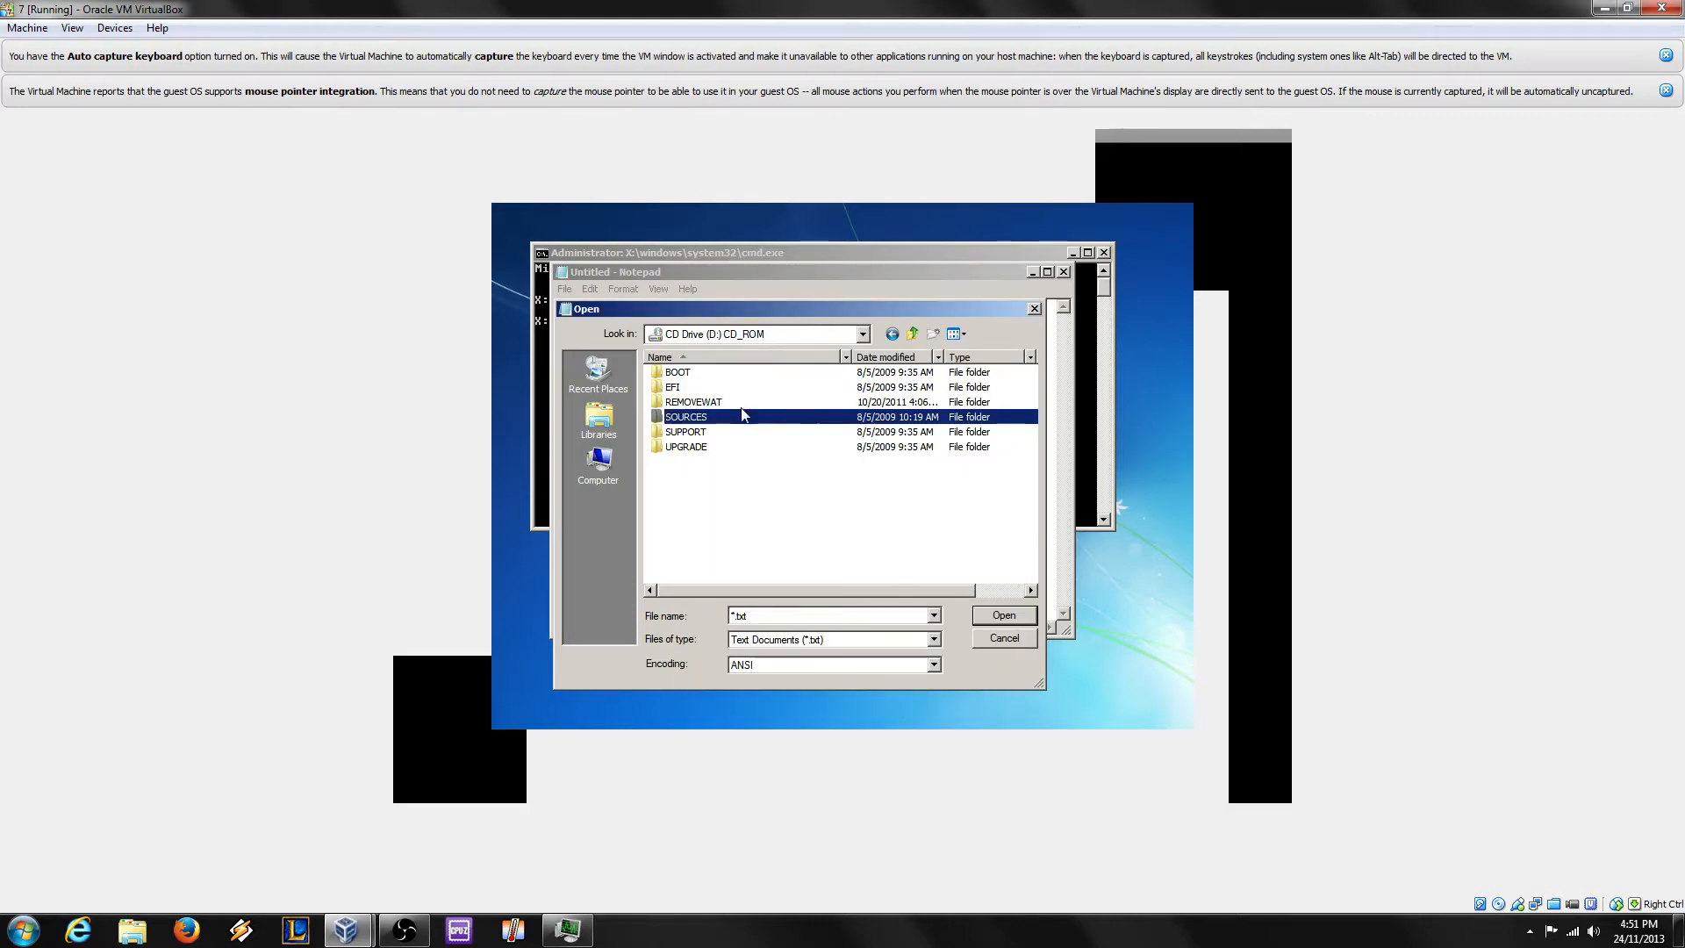
Step: Copy the SOURCES folder and open the System Reserved (C:) drive
right_click(747, 422)
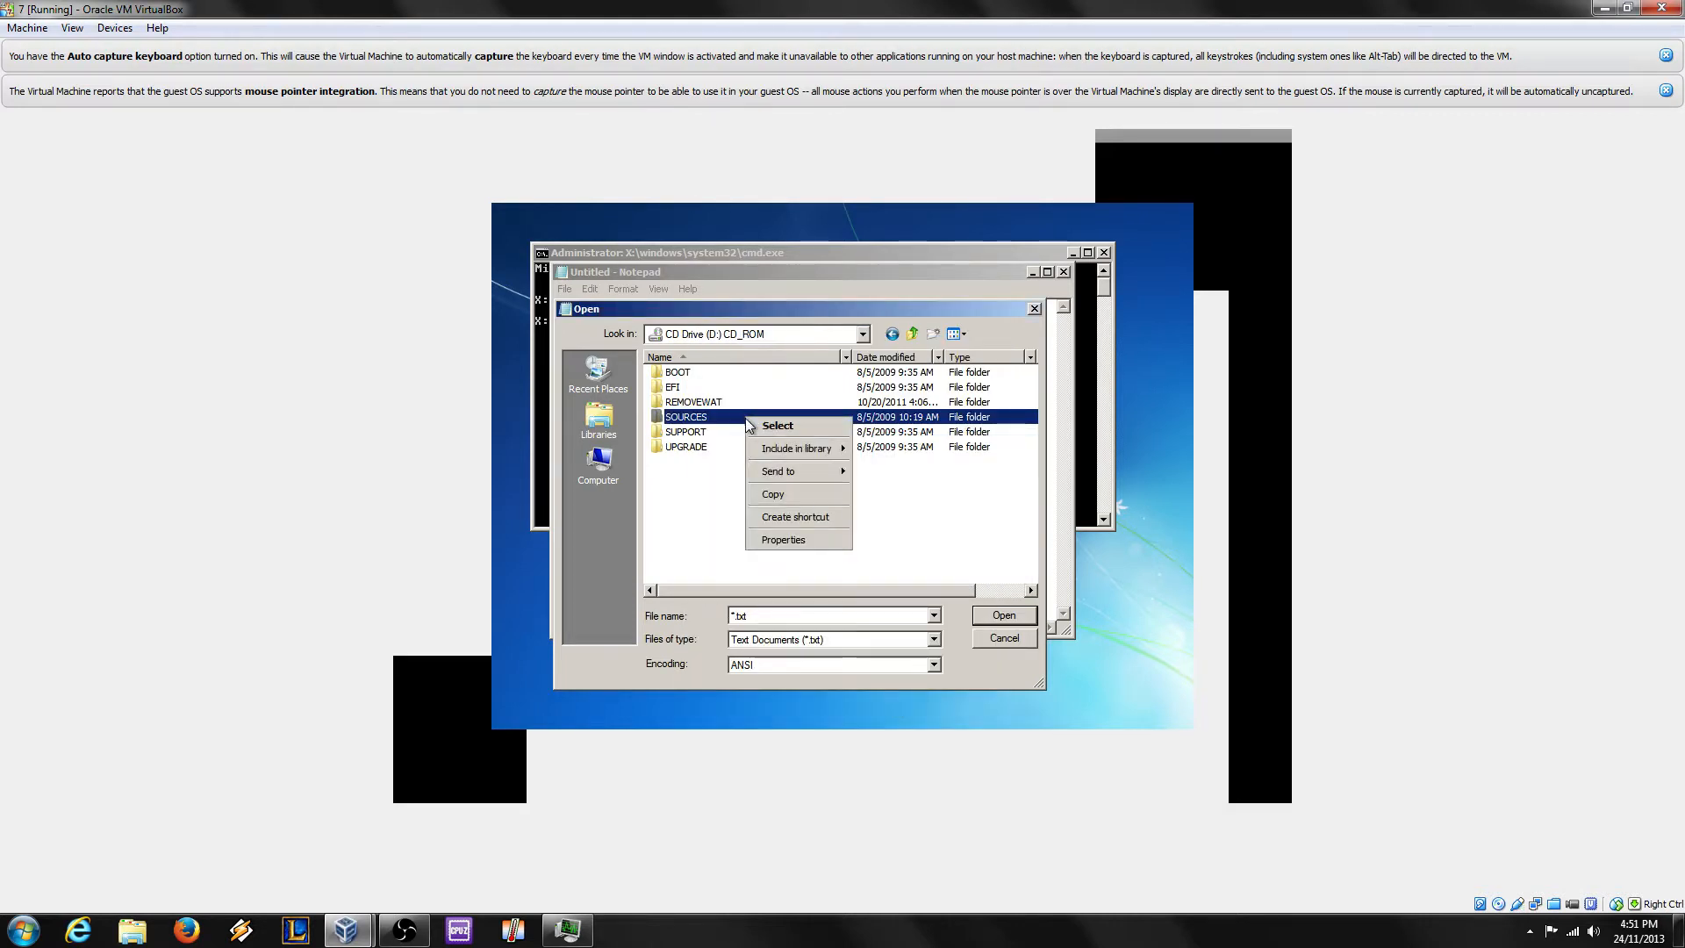
left_click(781, 494)
left_click(593, 476)
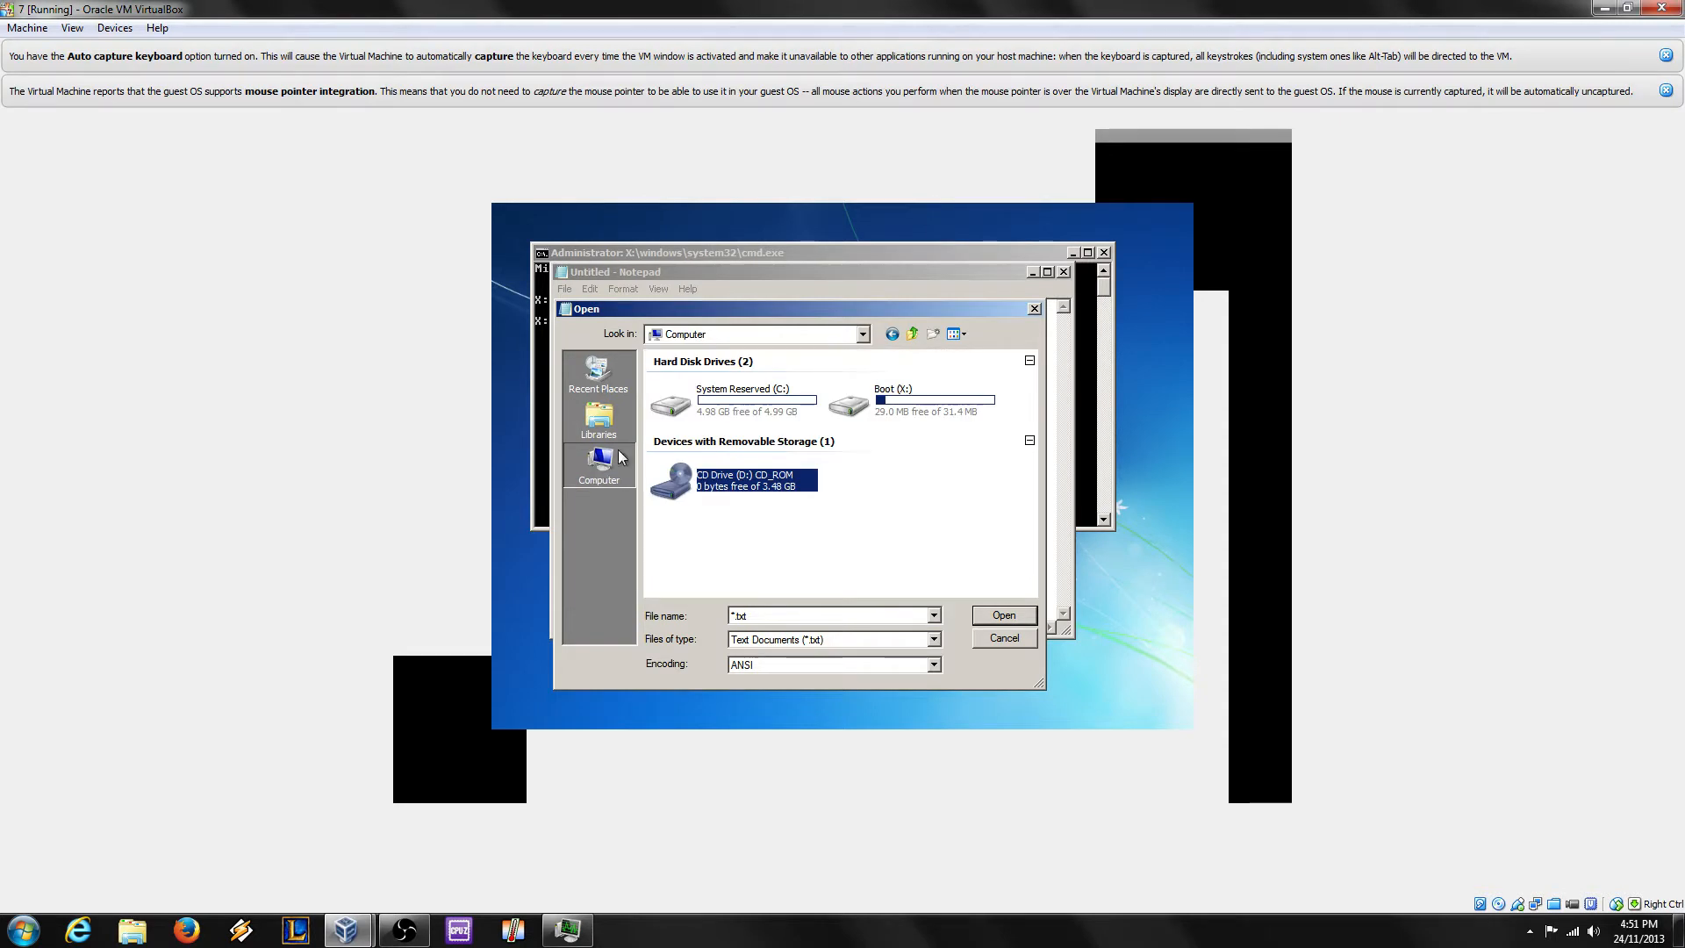
left_click(756, 400)
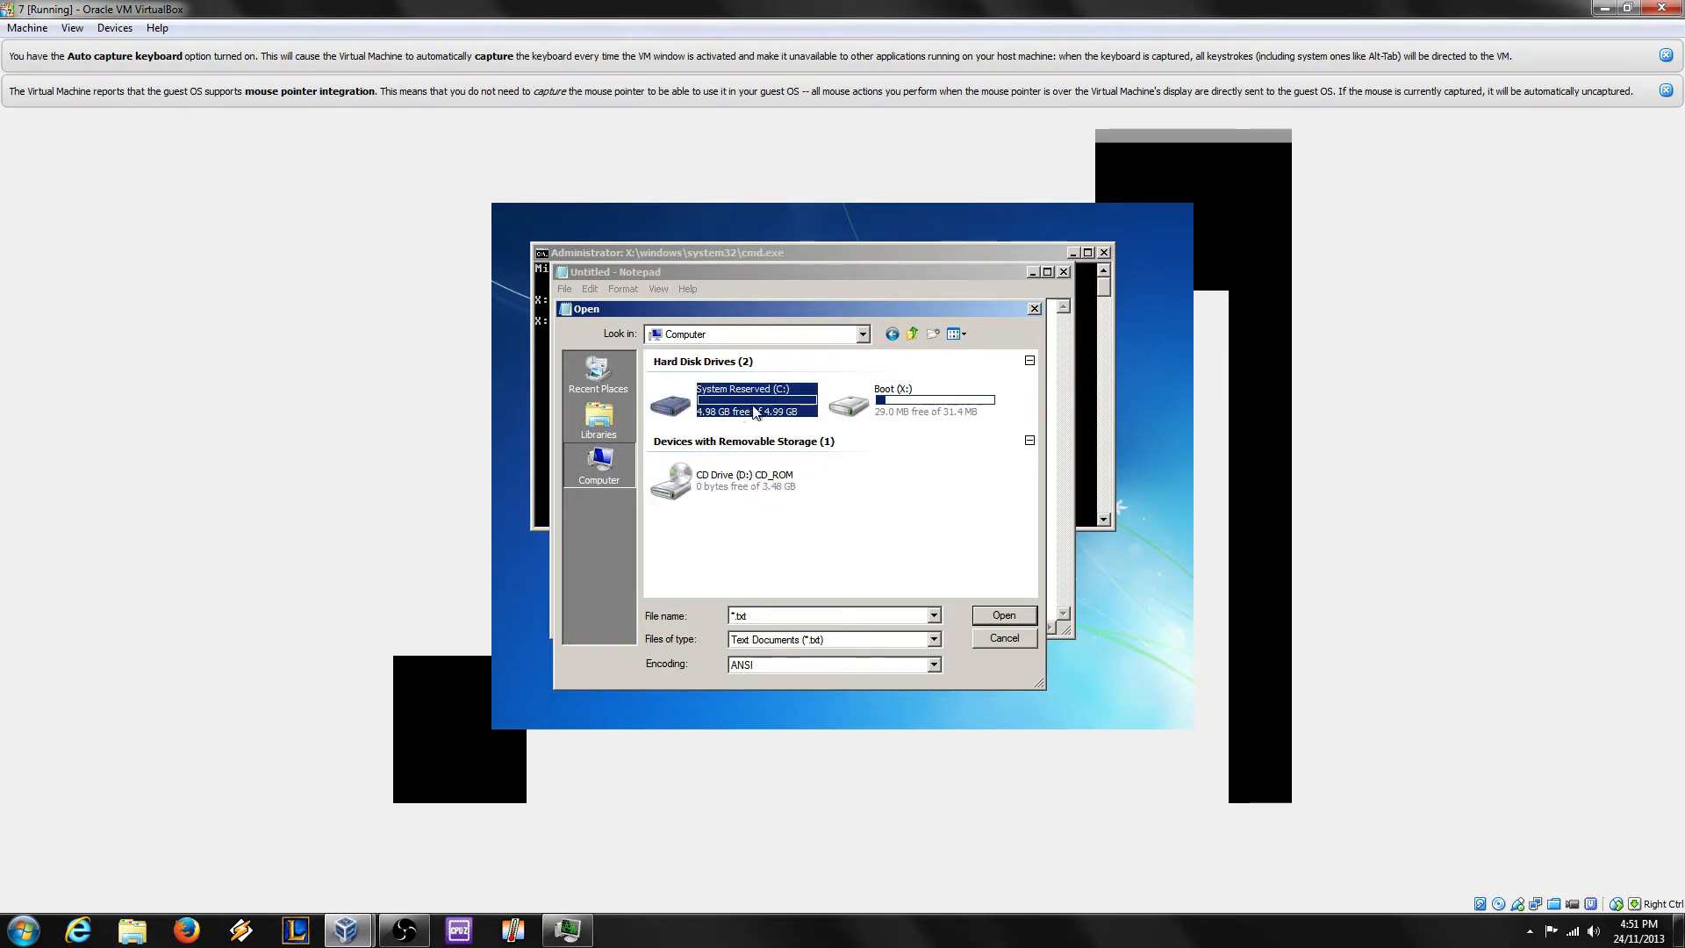
double_click(756, 403)
Step: Make a folder named setup on C:, open it, and paste SOURCES inside
left_click(931, 335)
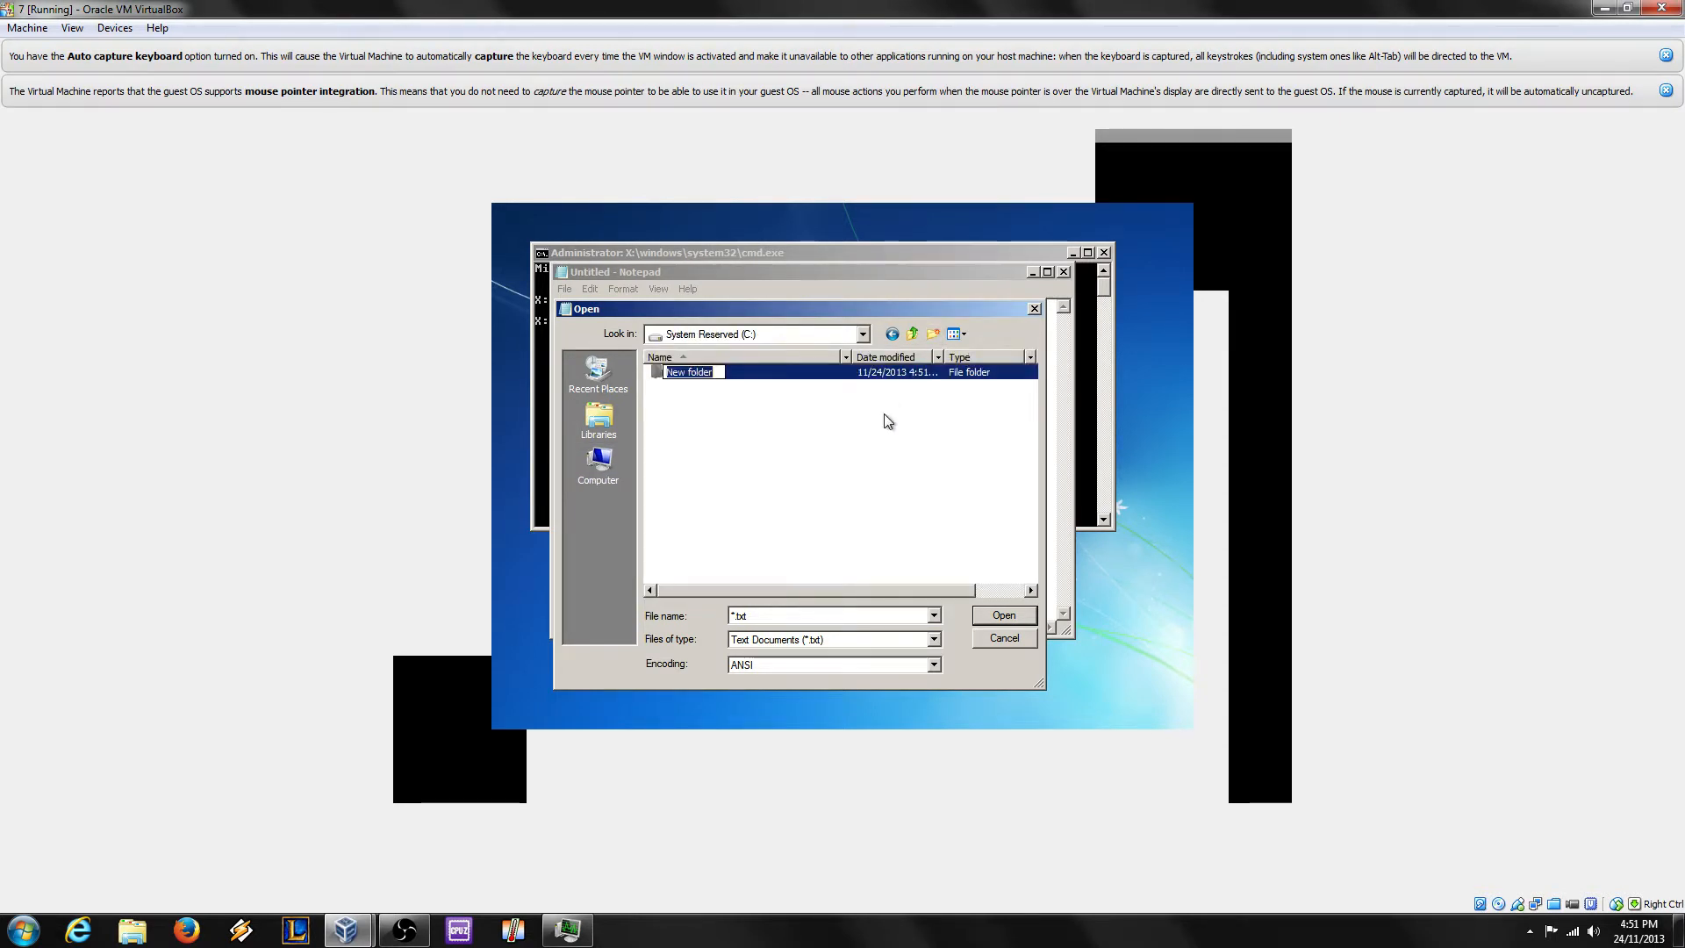
type("setup")
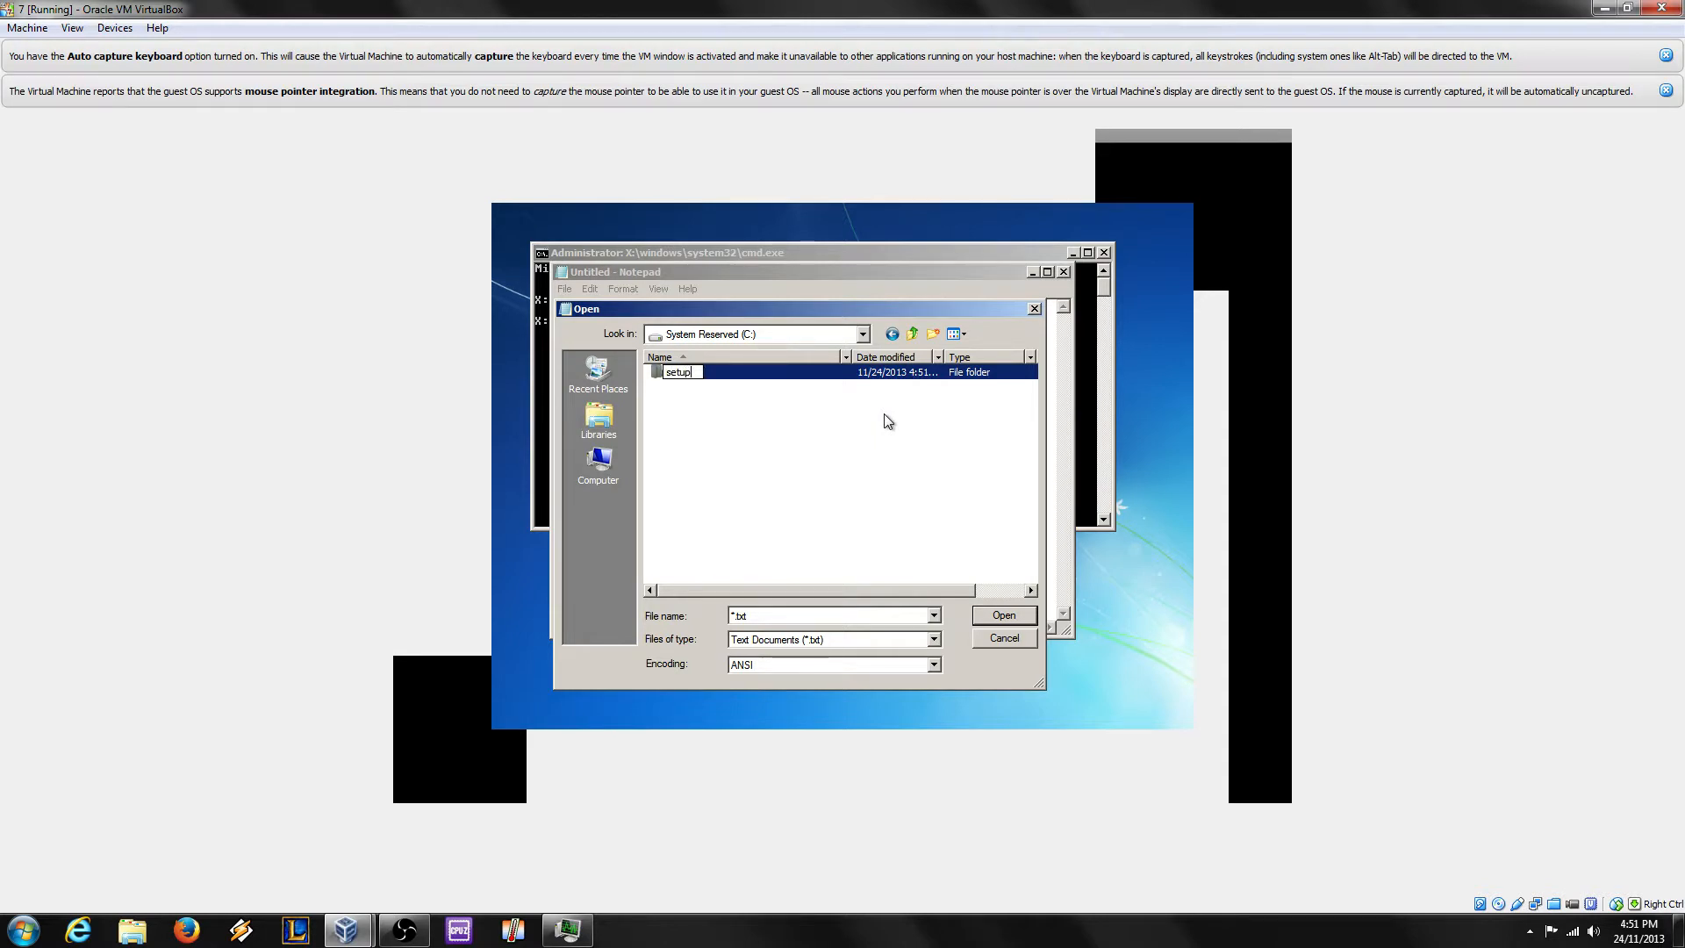
key("Return")
left_click(747, 471)
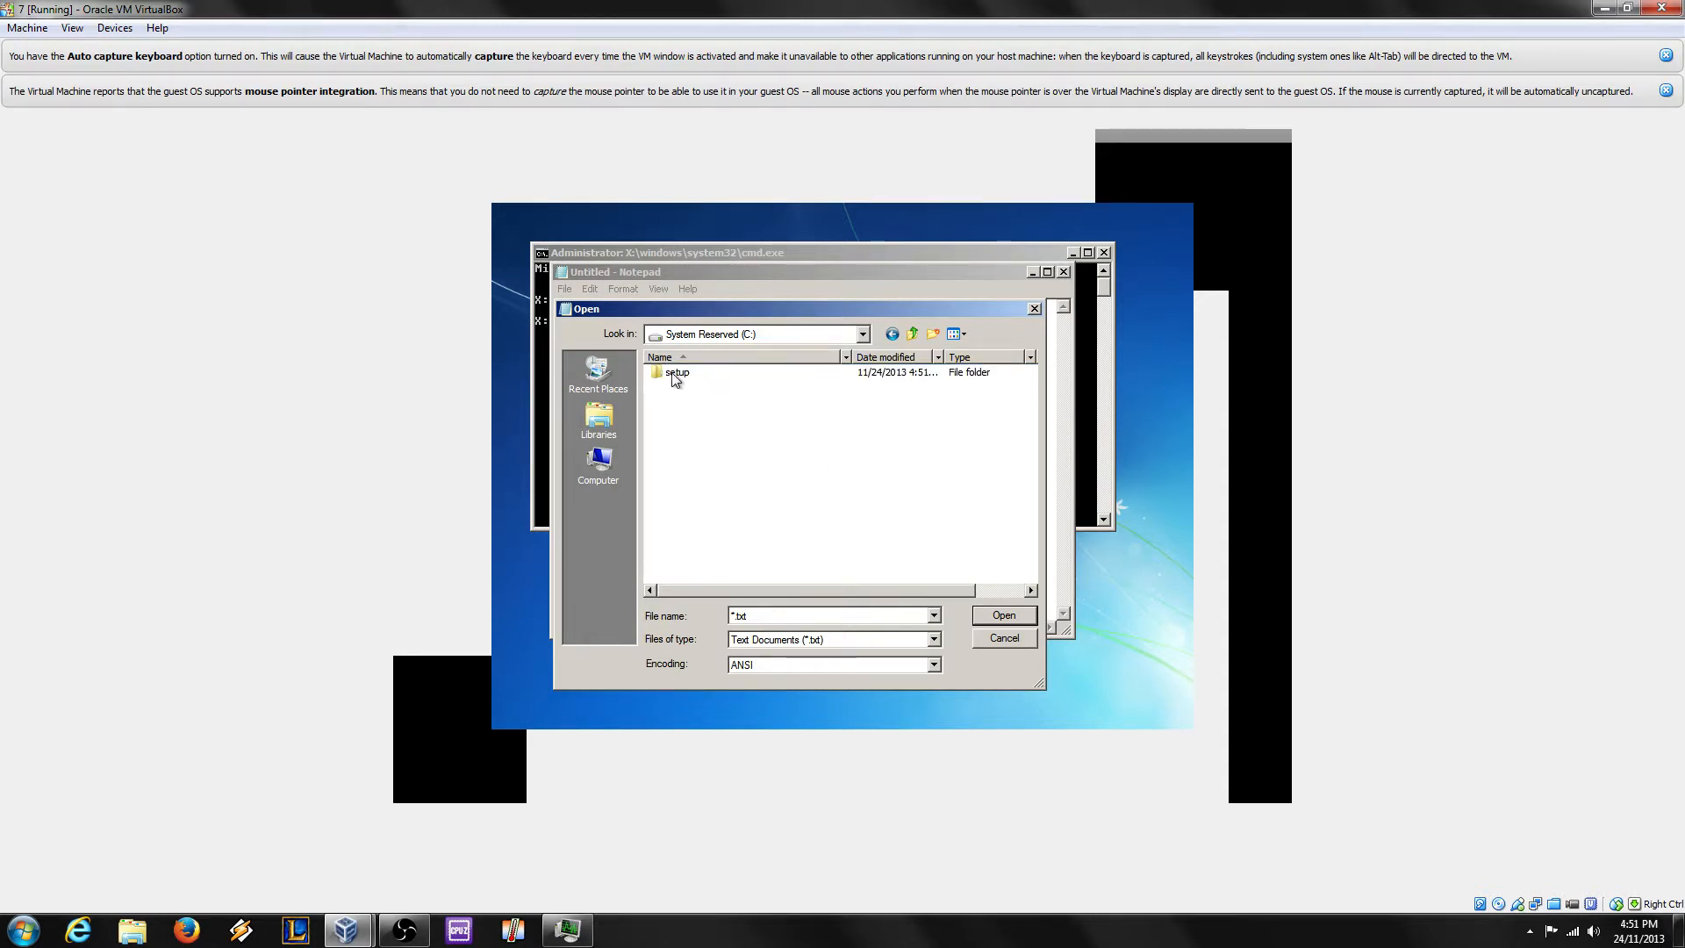
double_click(677, 376)
right_click(761, 421)
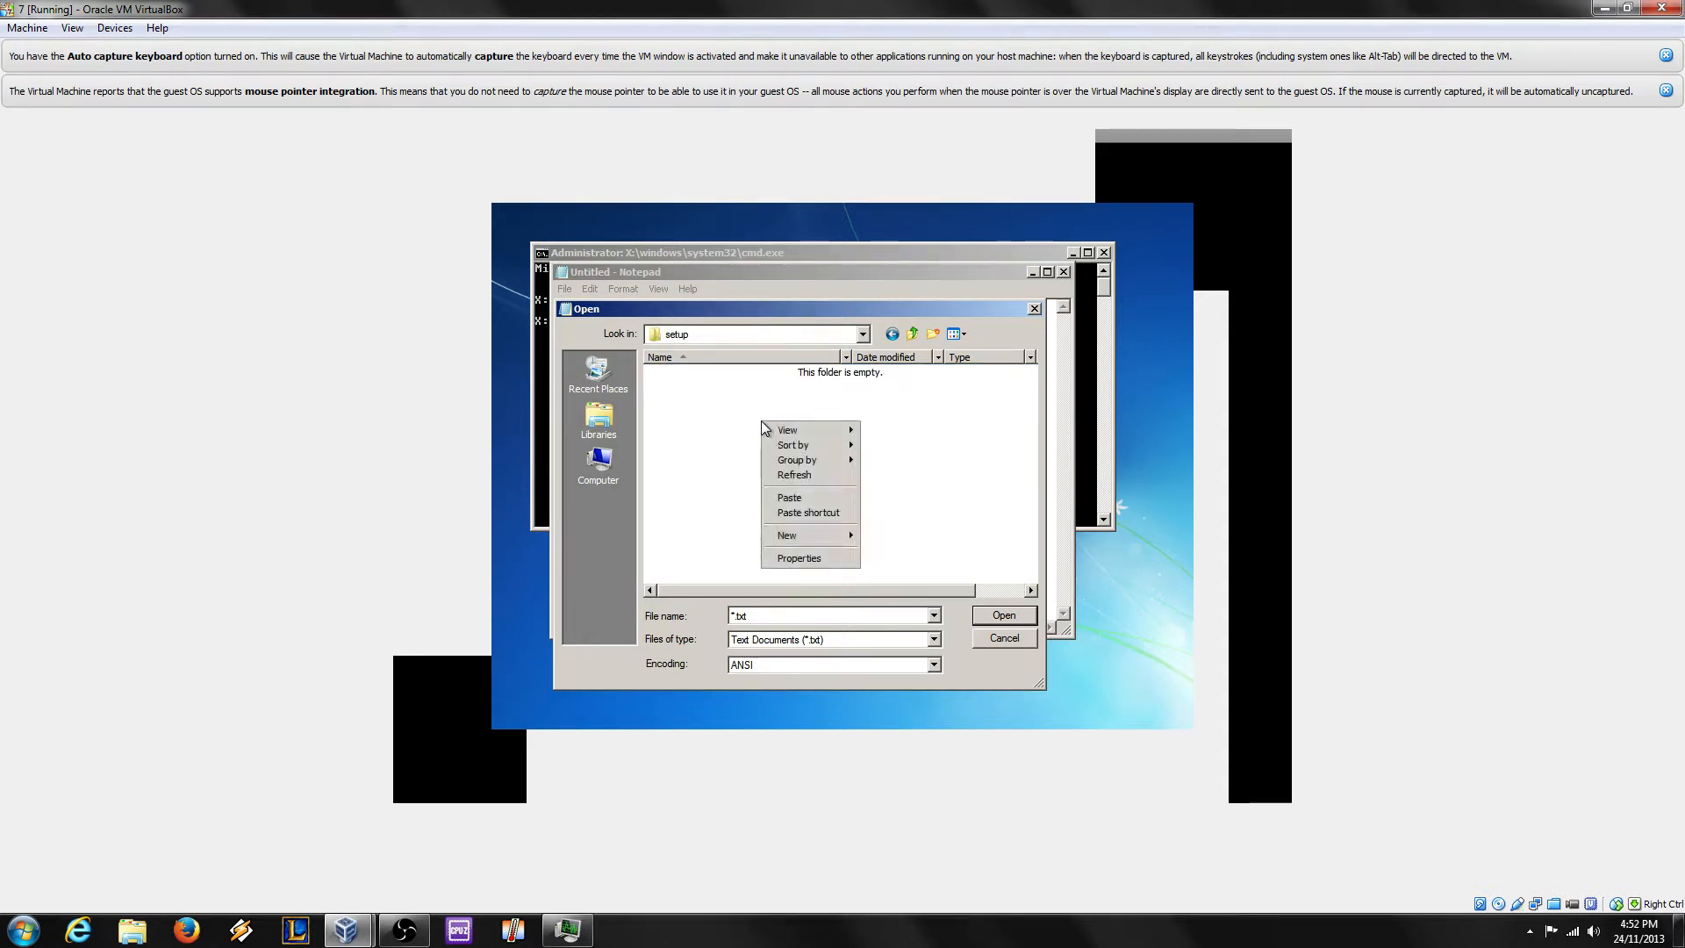
left_click(786, 500)
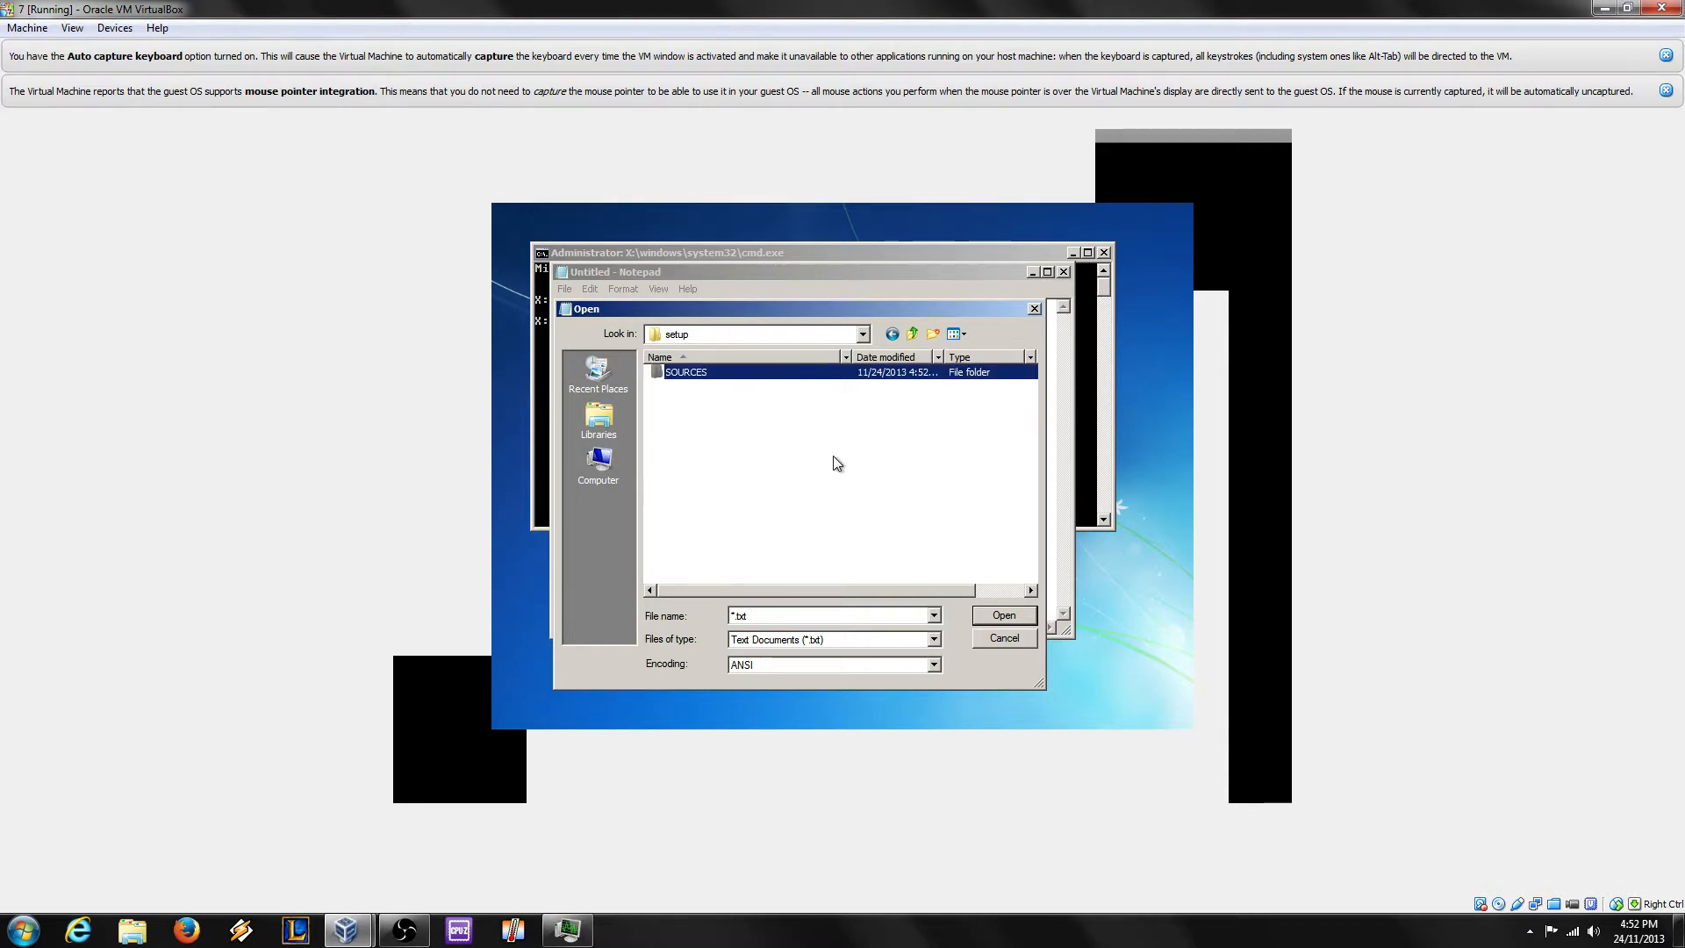
Step: Copy the UPGRADE folder from the CD and paste it into C:\setup
left_click(611, 479)
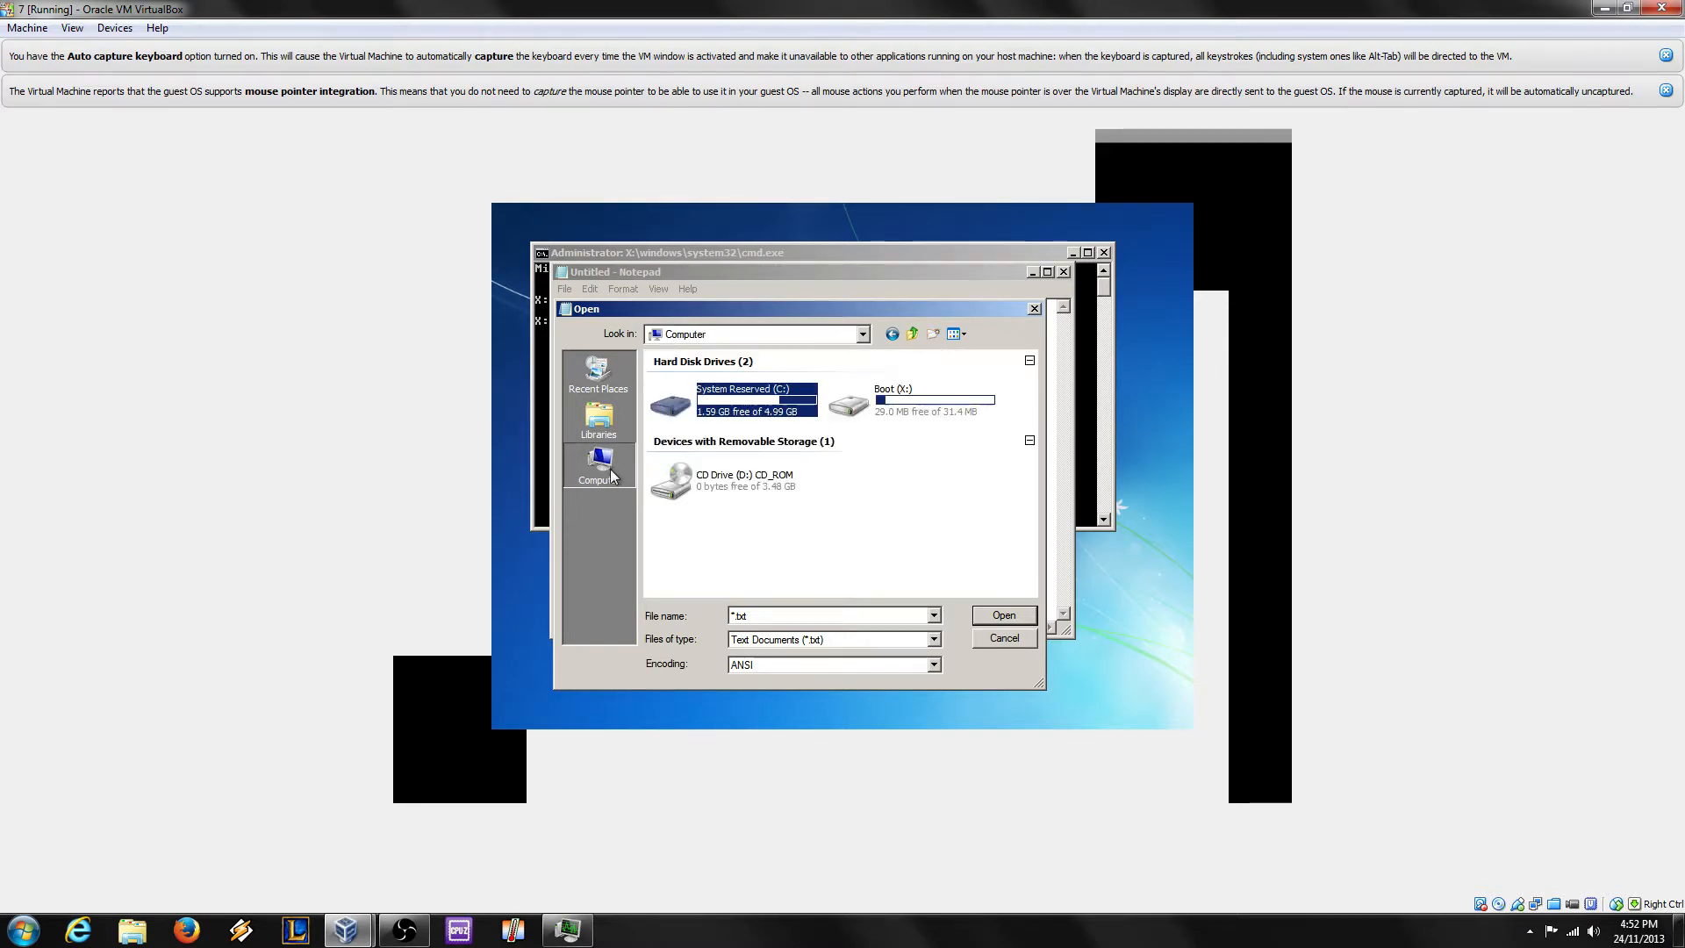
double_click(757, 482)
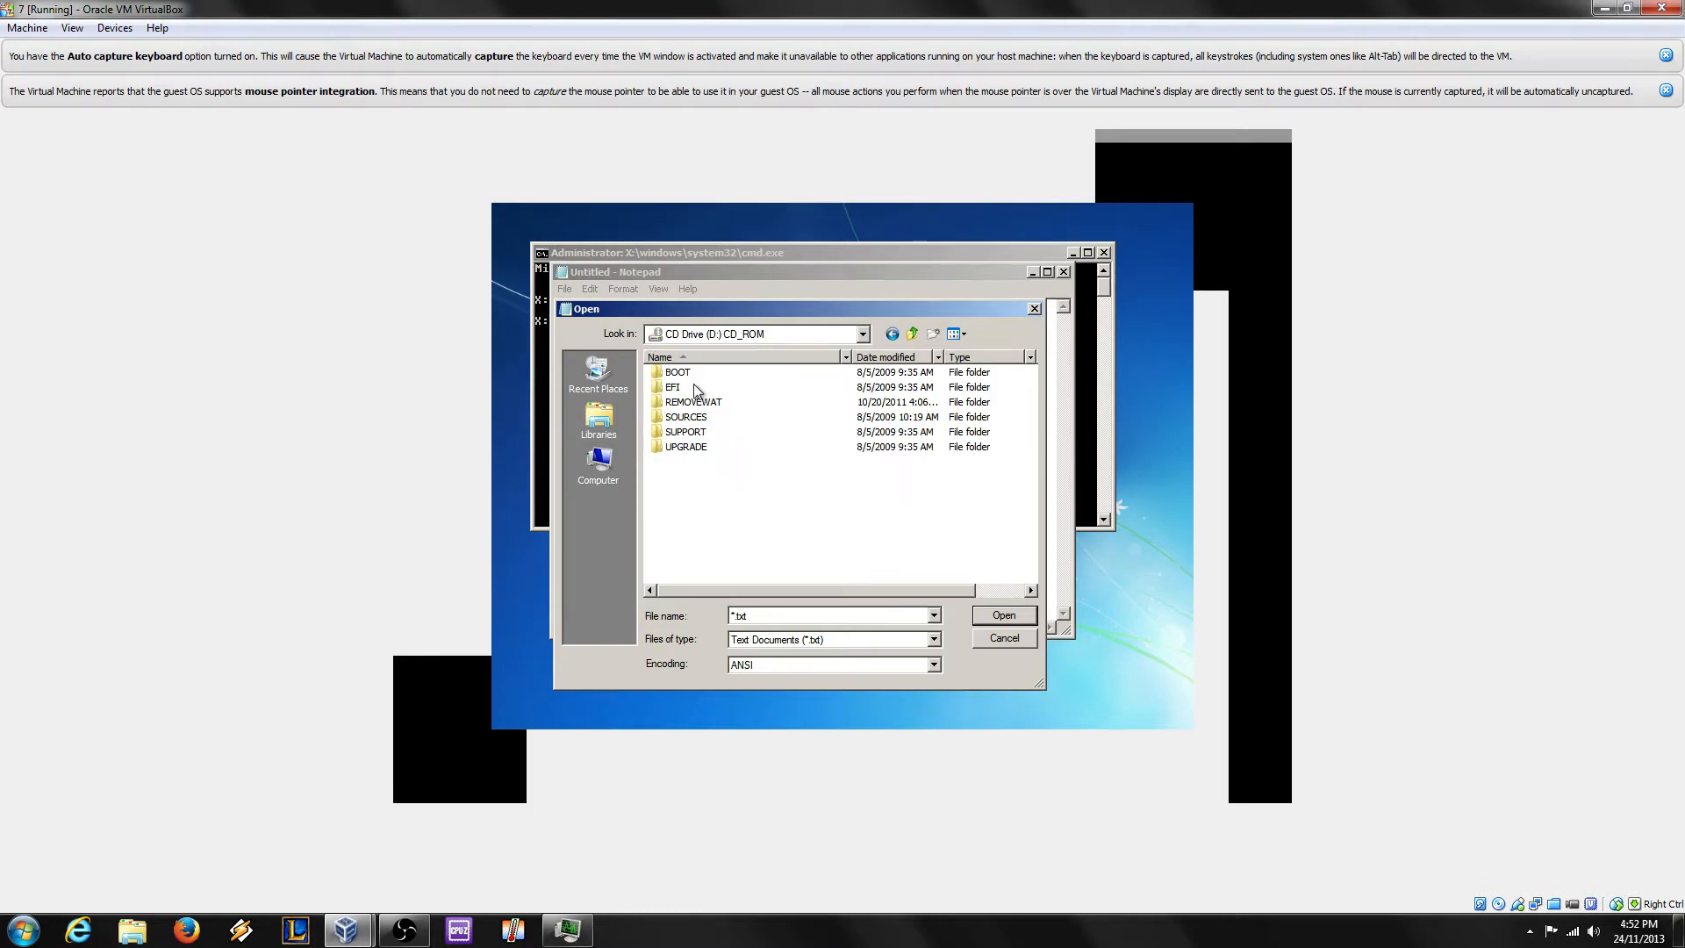
right_click(689, 446)
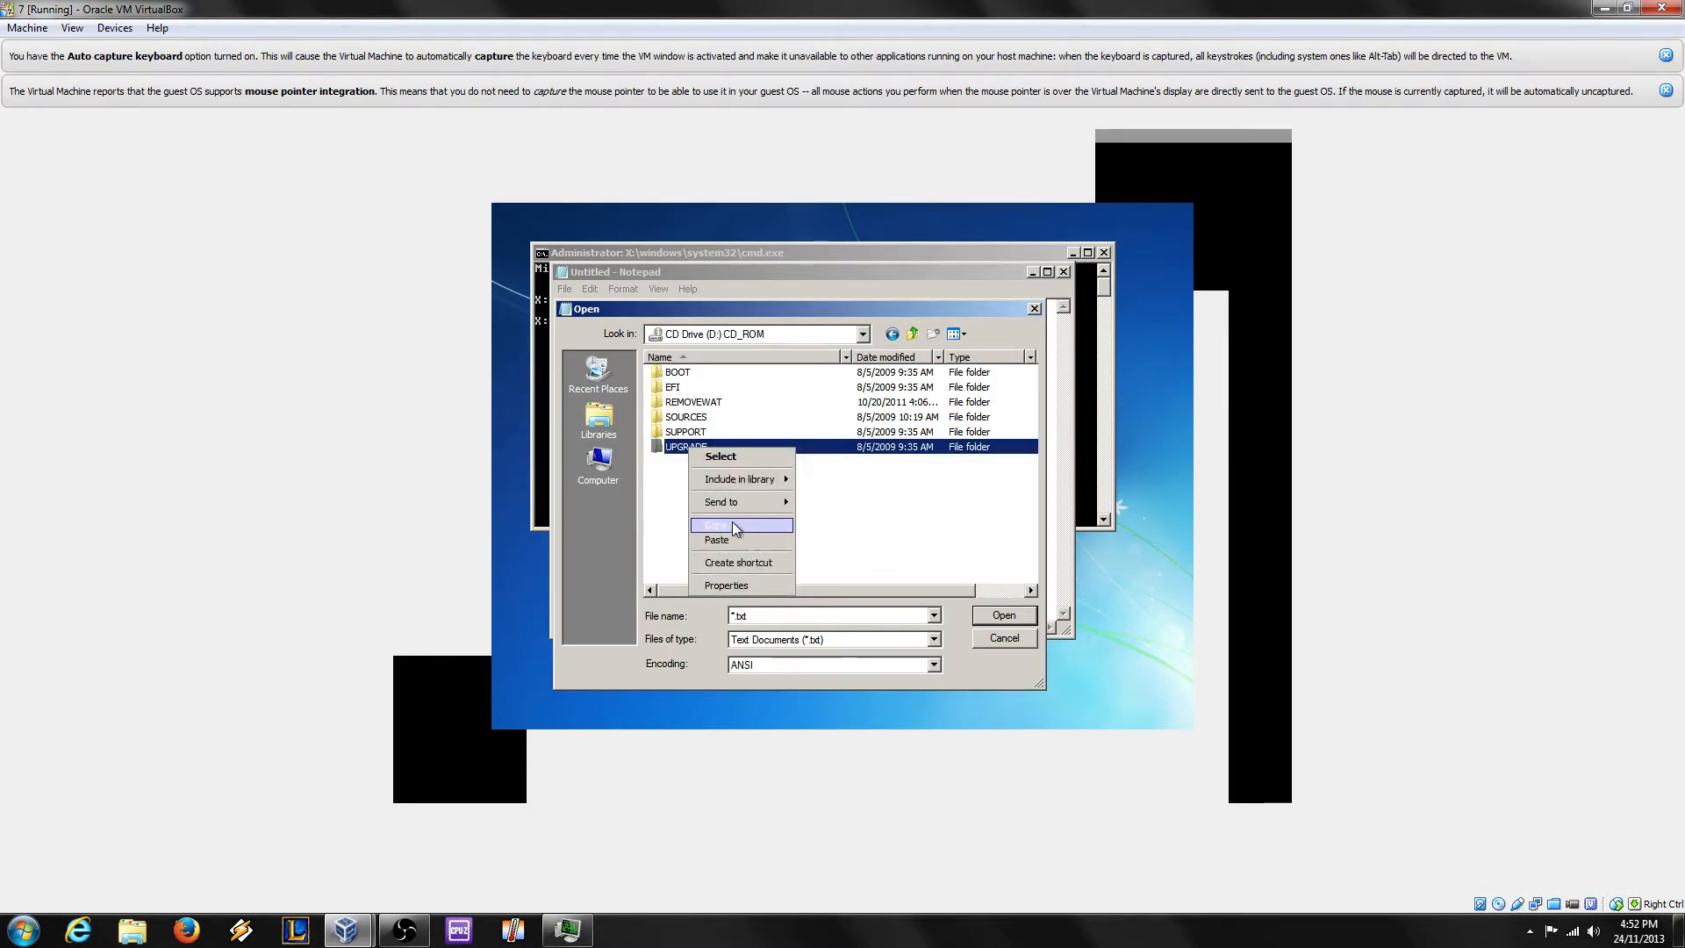
left_click(735, 525)
left_click(598, 464)
double_click(702, 413)
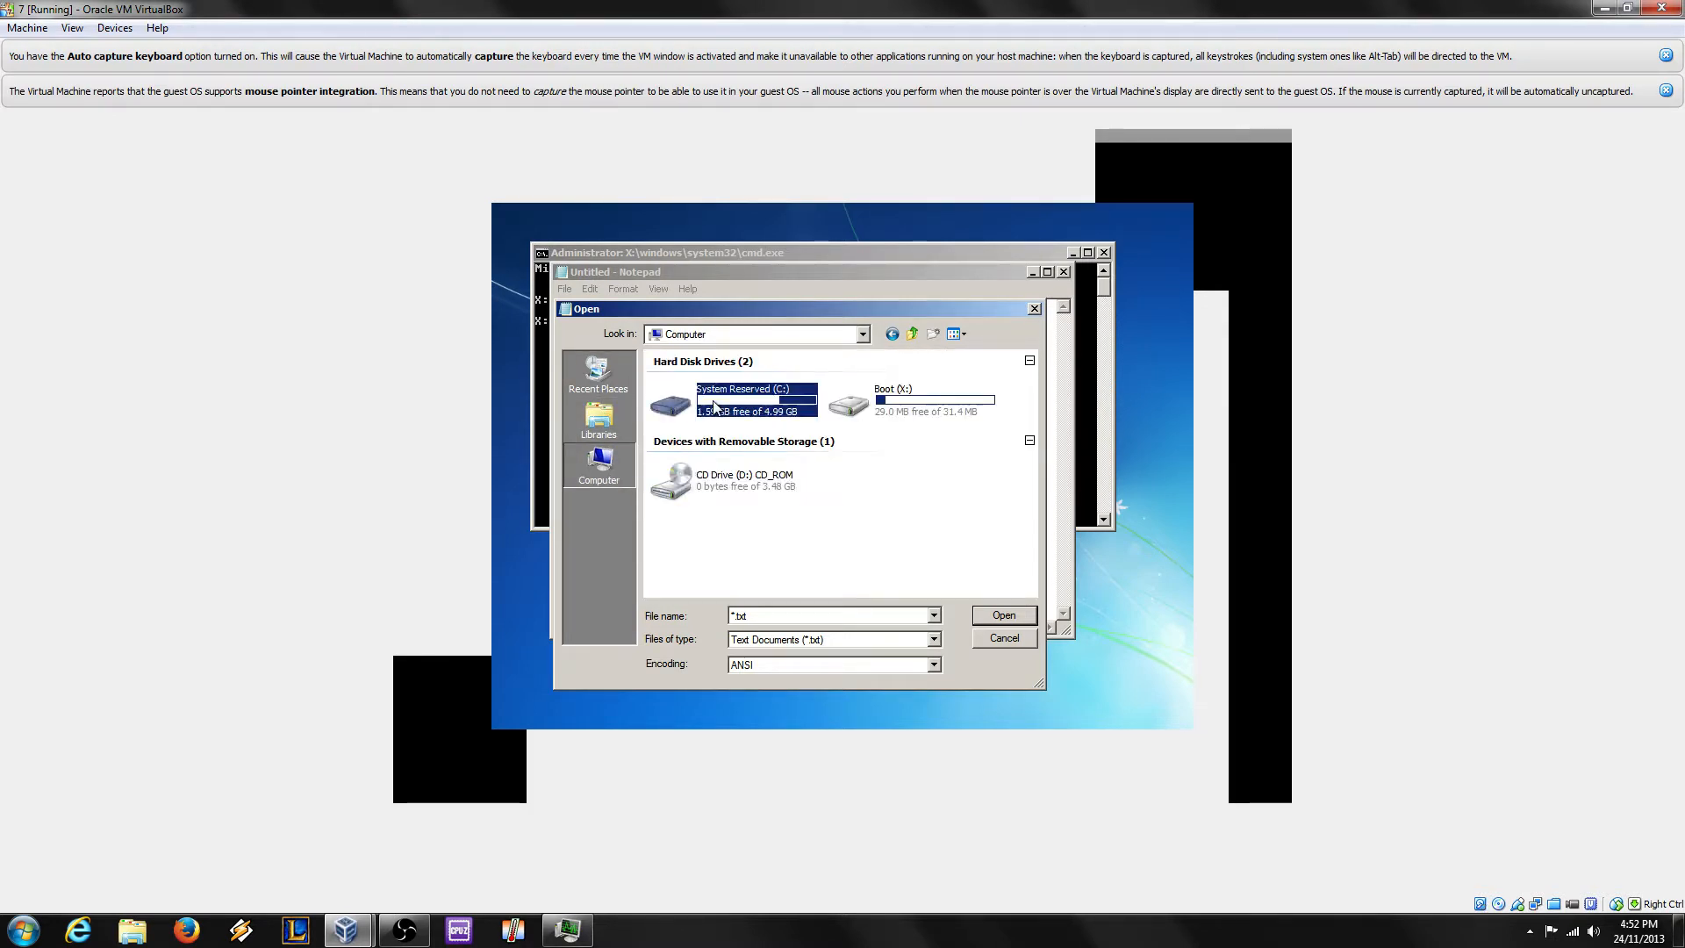
double_click(704, 374)
right_click(702, 439)
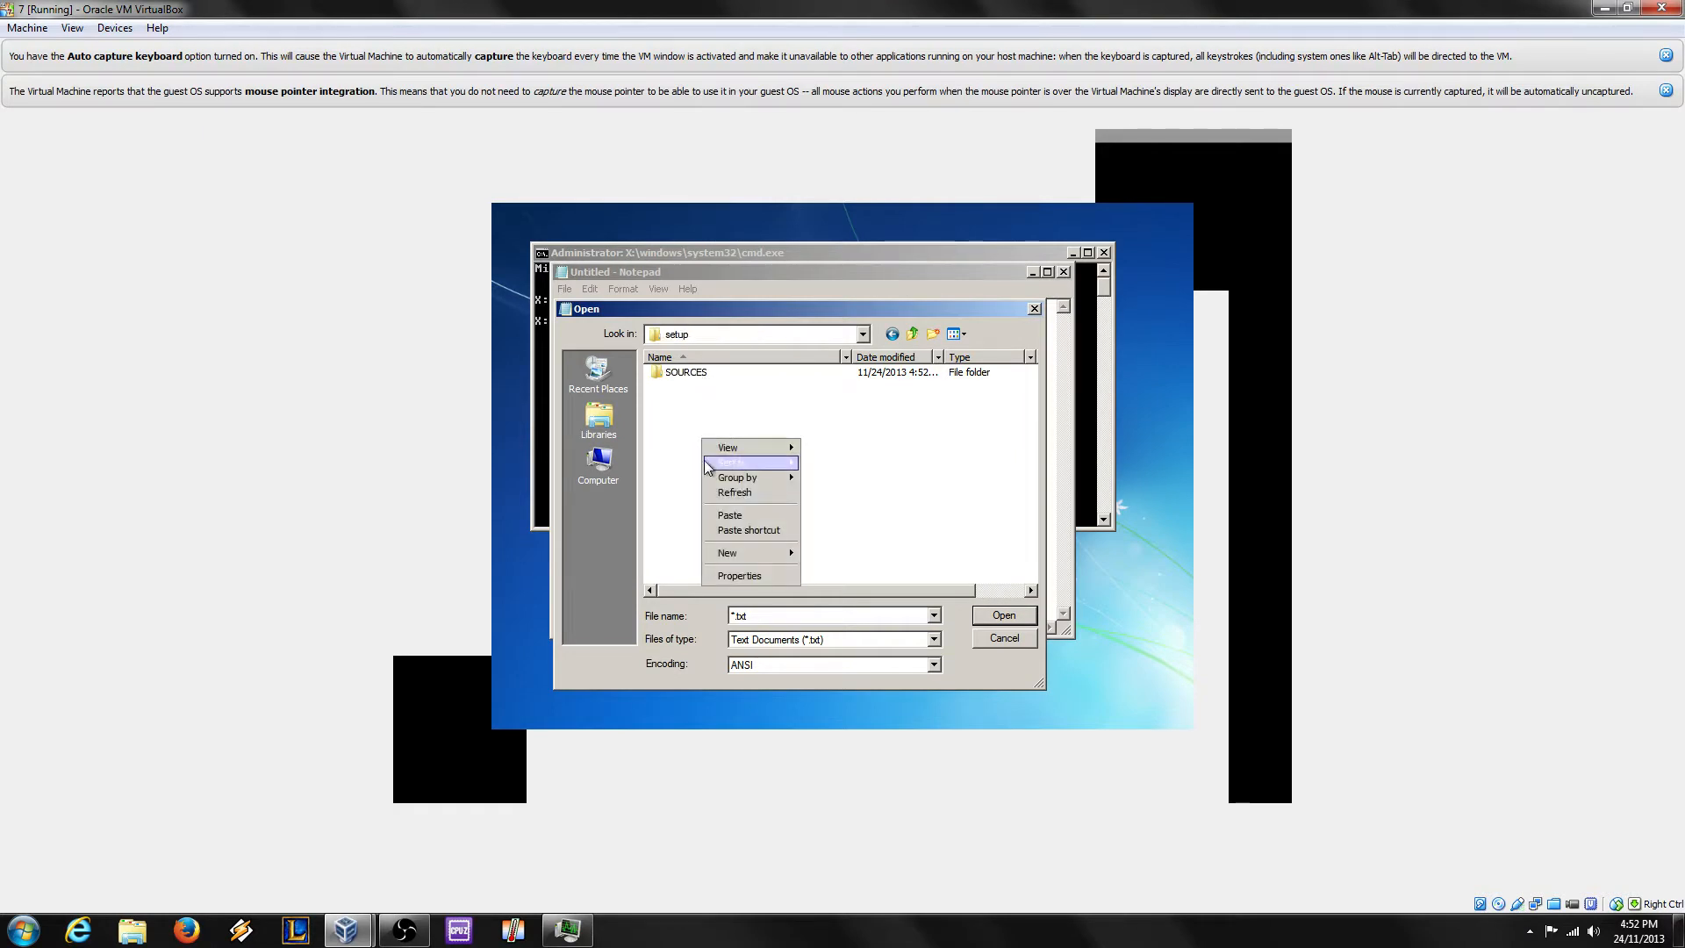
left_click(733, 518)
Step: Copy the SUPPORT folder from the CD and paste it into C:\setup
left_click(599, 474)
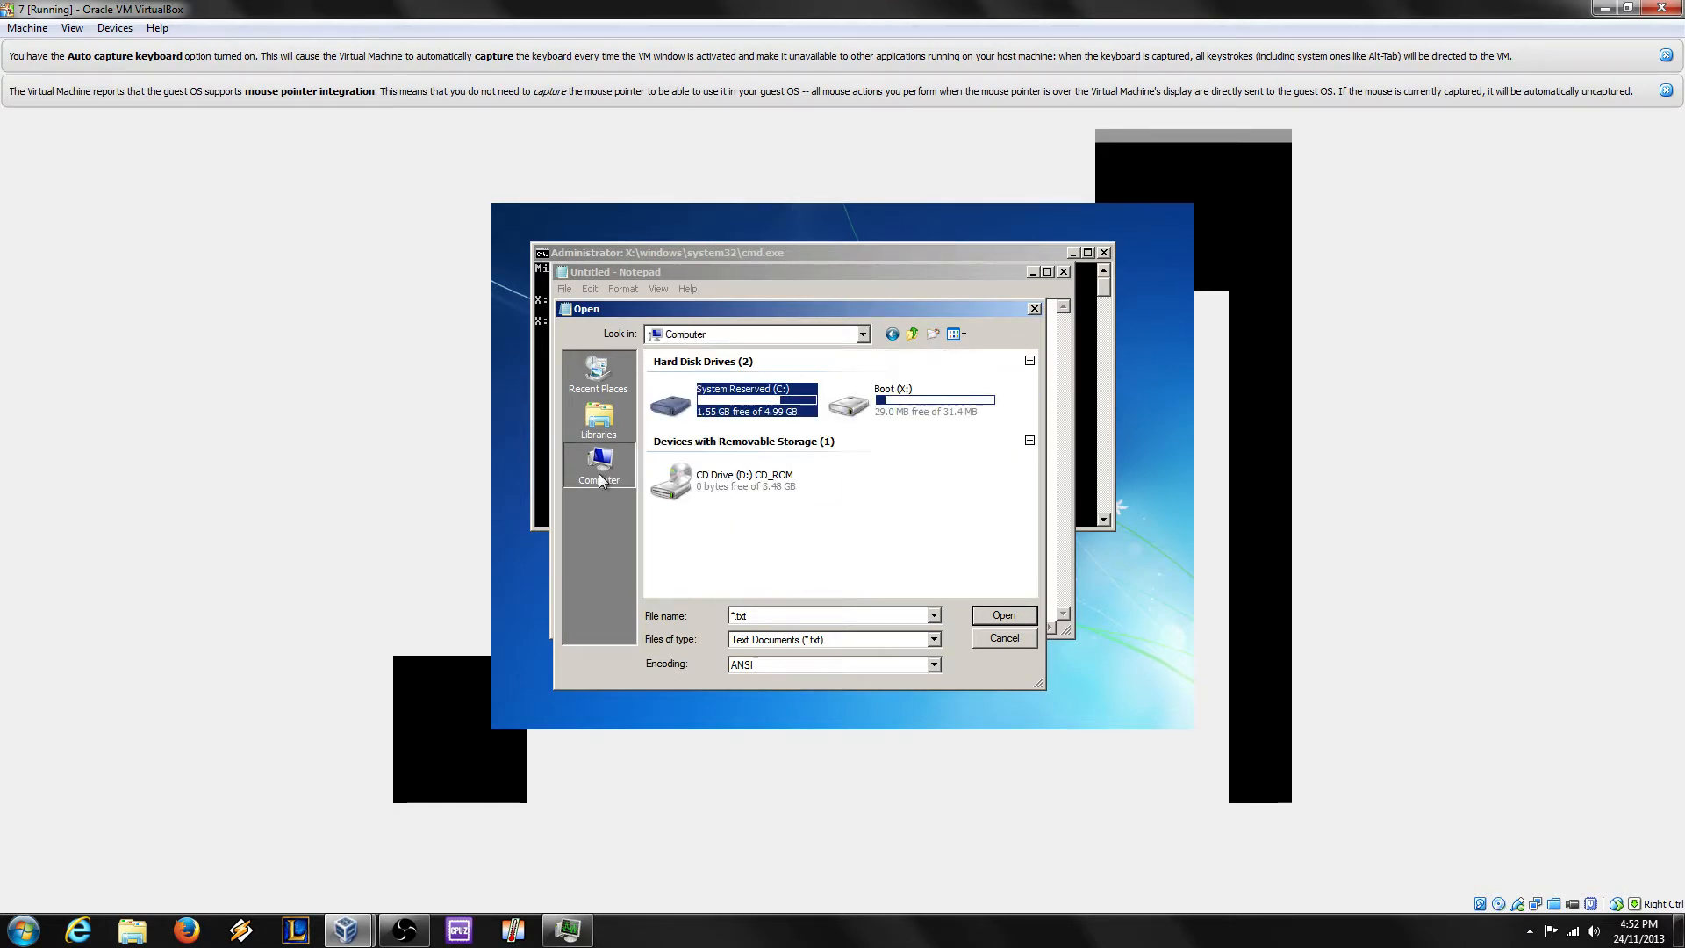
double_click(729, 478)
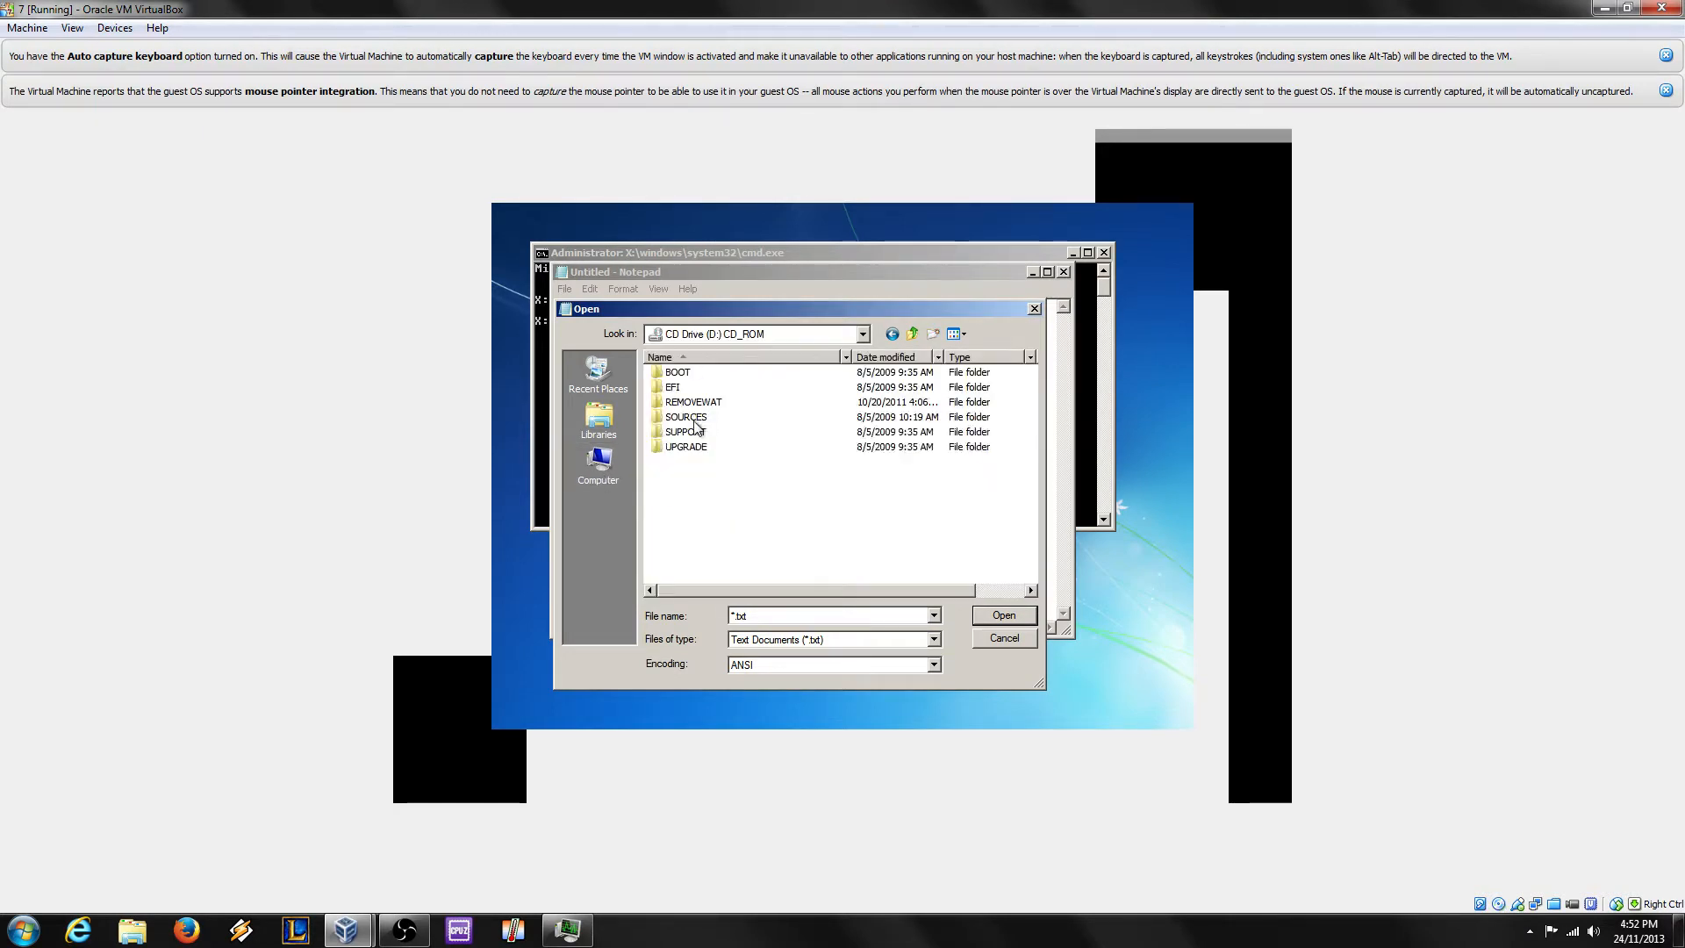
right_click(704, 433)
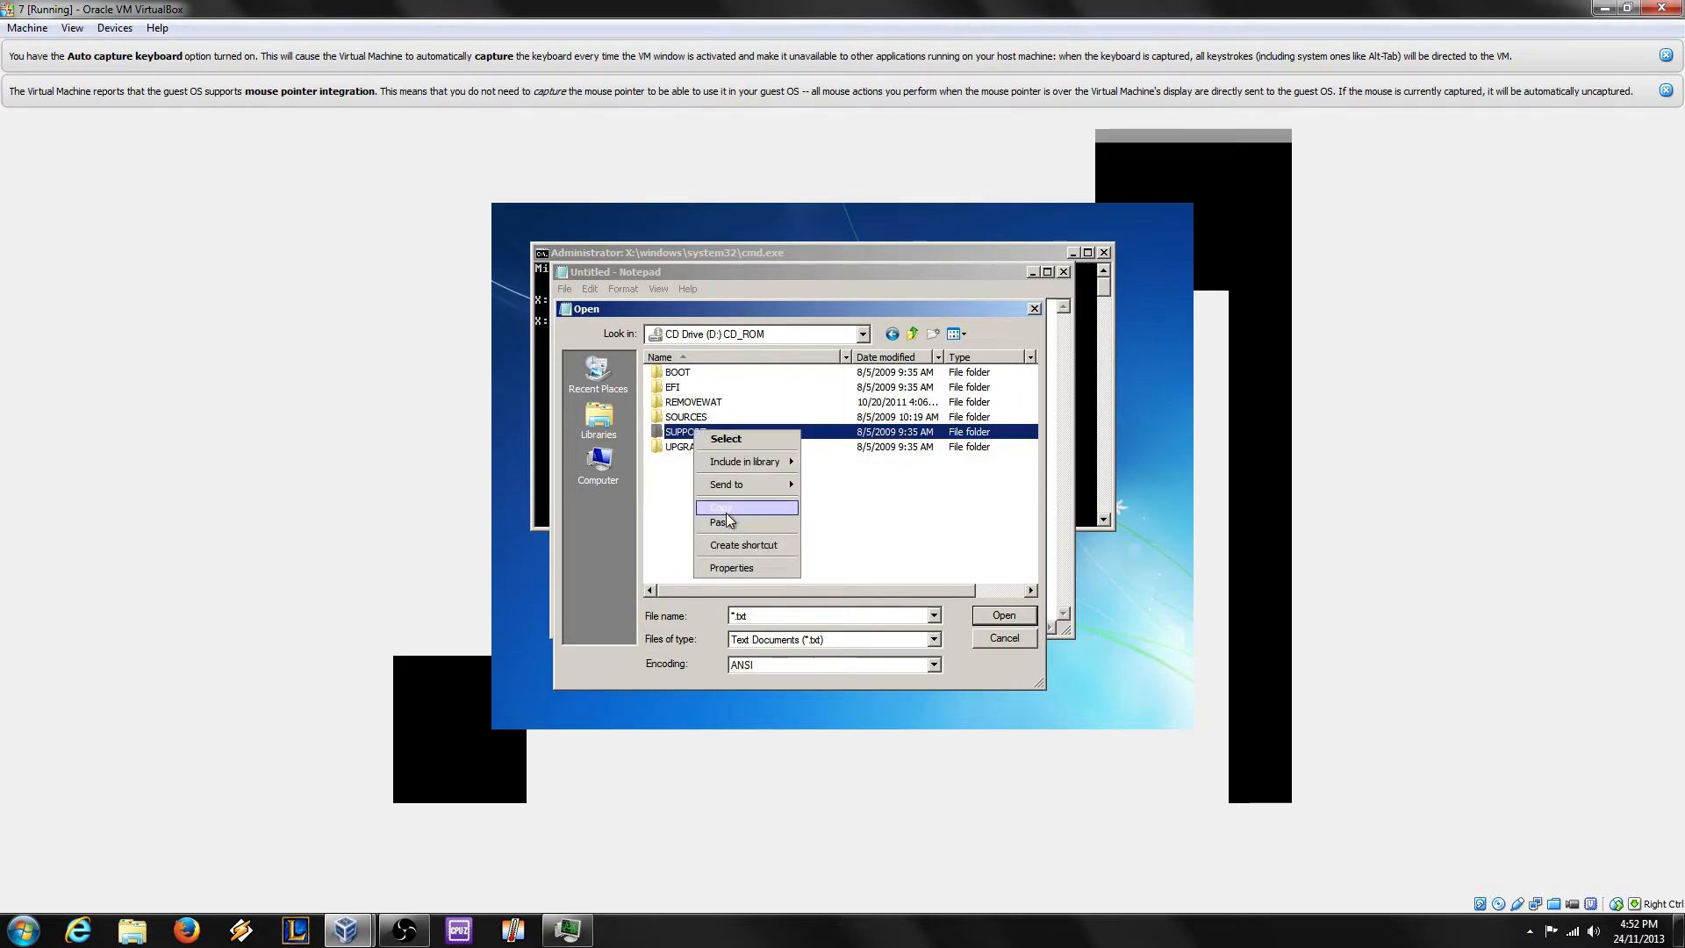
left_click(723, 509)
left_click(598, 465)
double_click(717, 396)
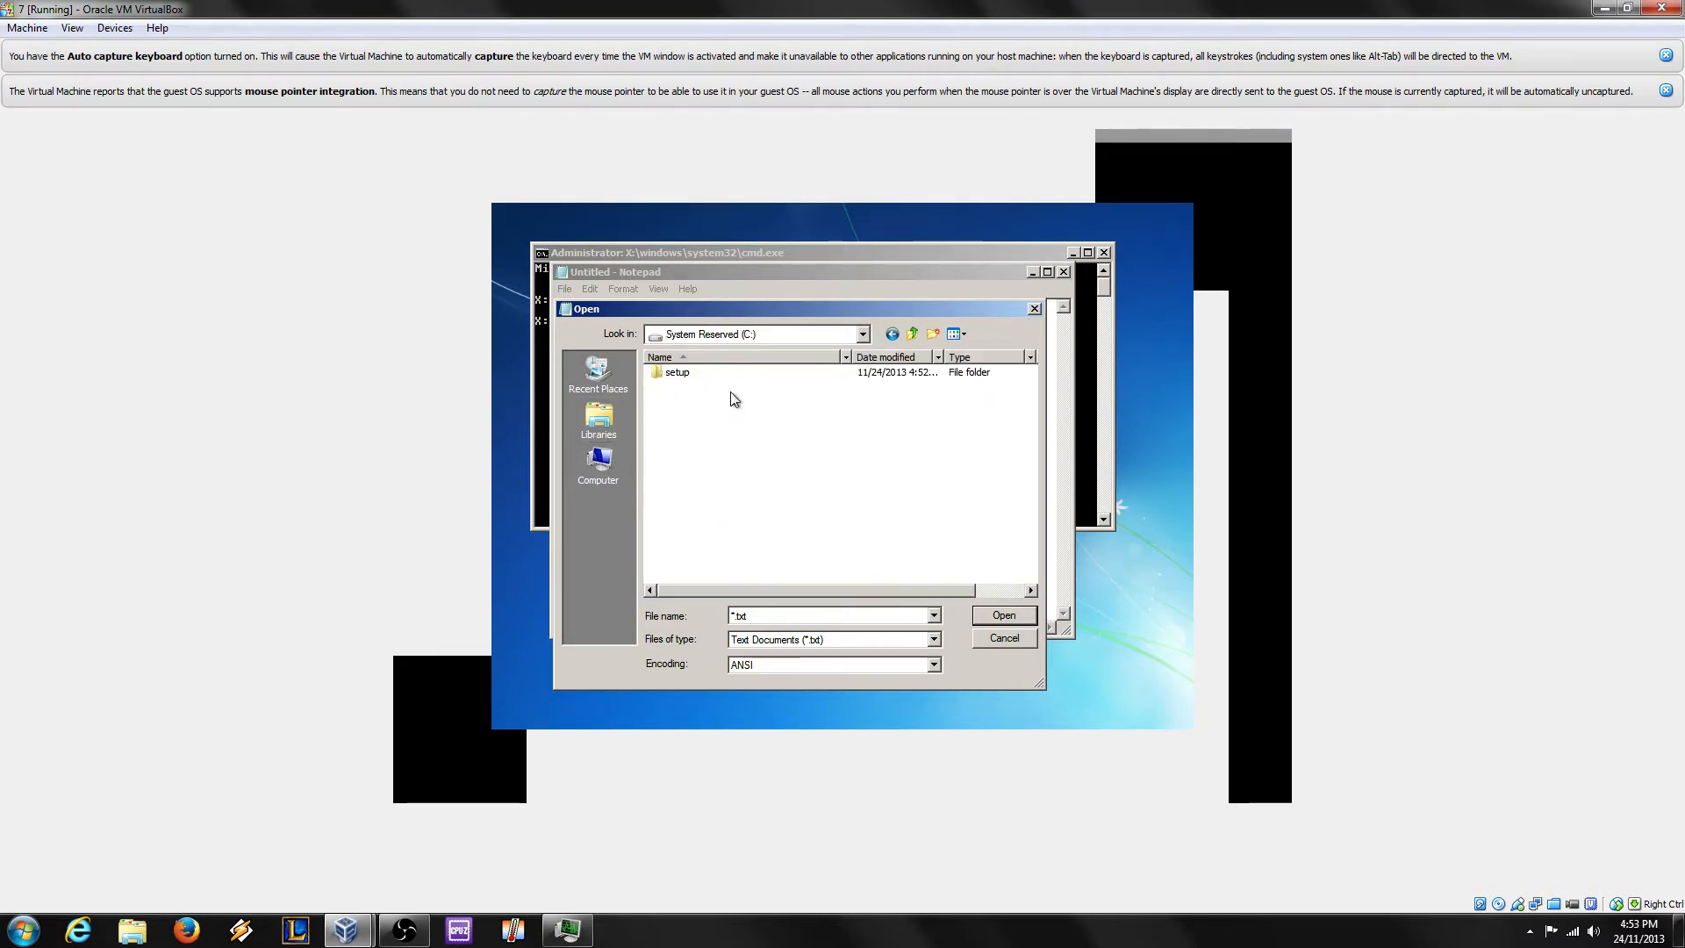
double_click(700, 375)
right_click(711, 477)
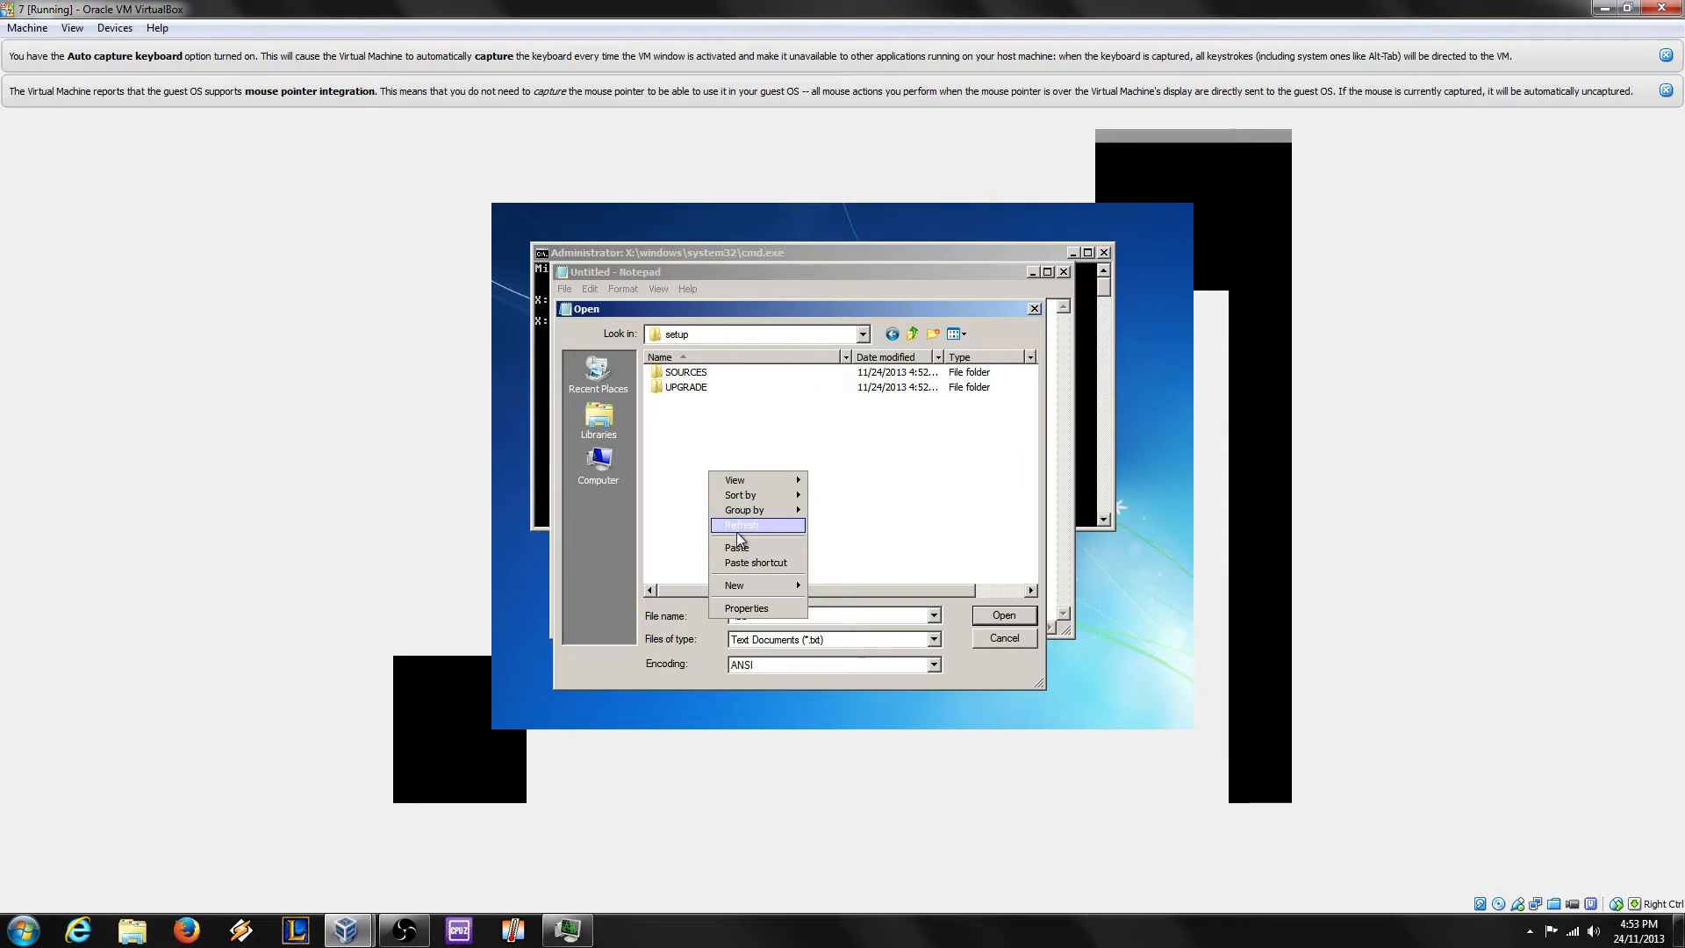
left_click(739, 537)
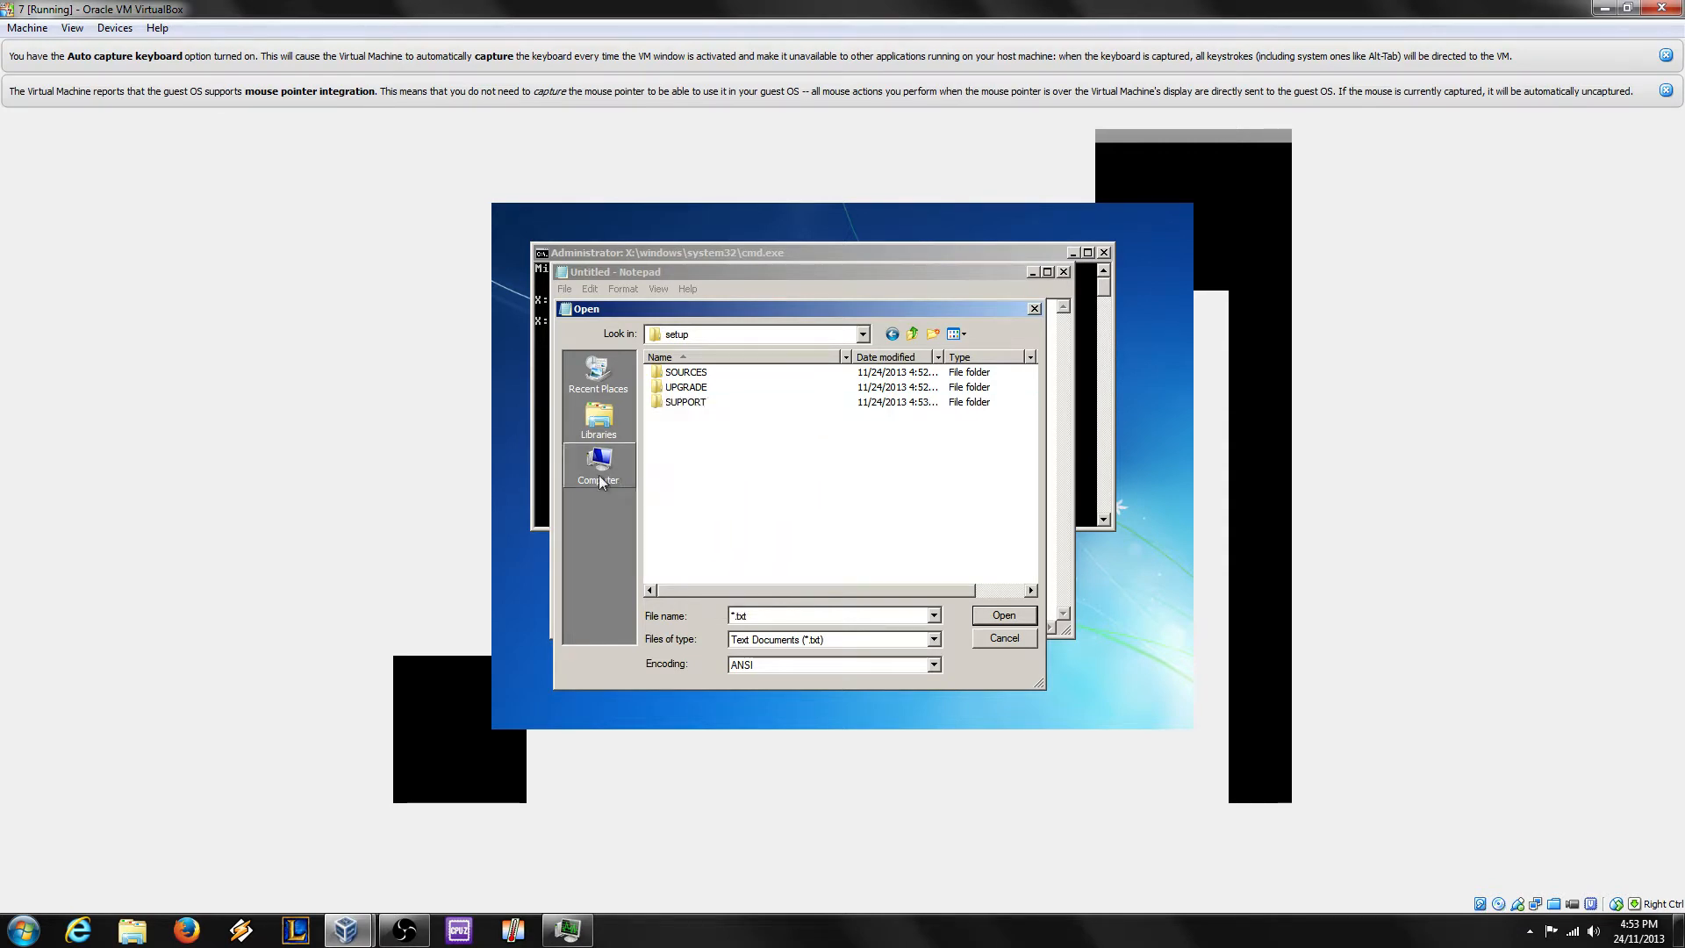
Step: Copy the EFI folder from the install CD
left_click(599, 474)
double_click(737, 478)
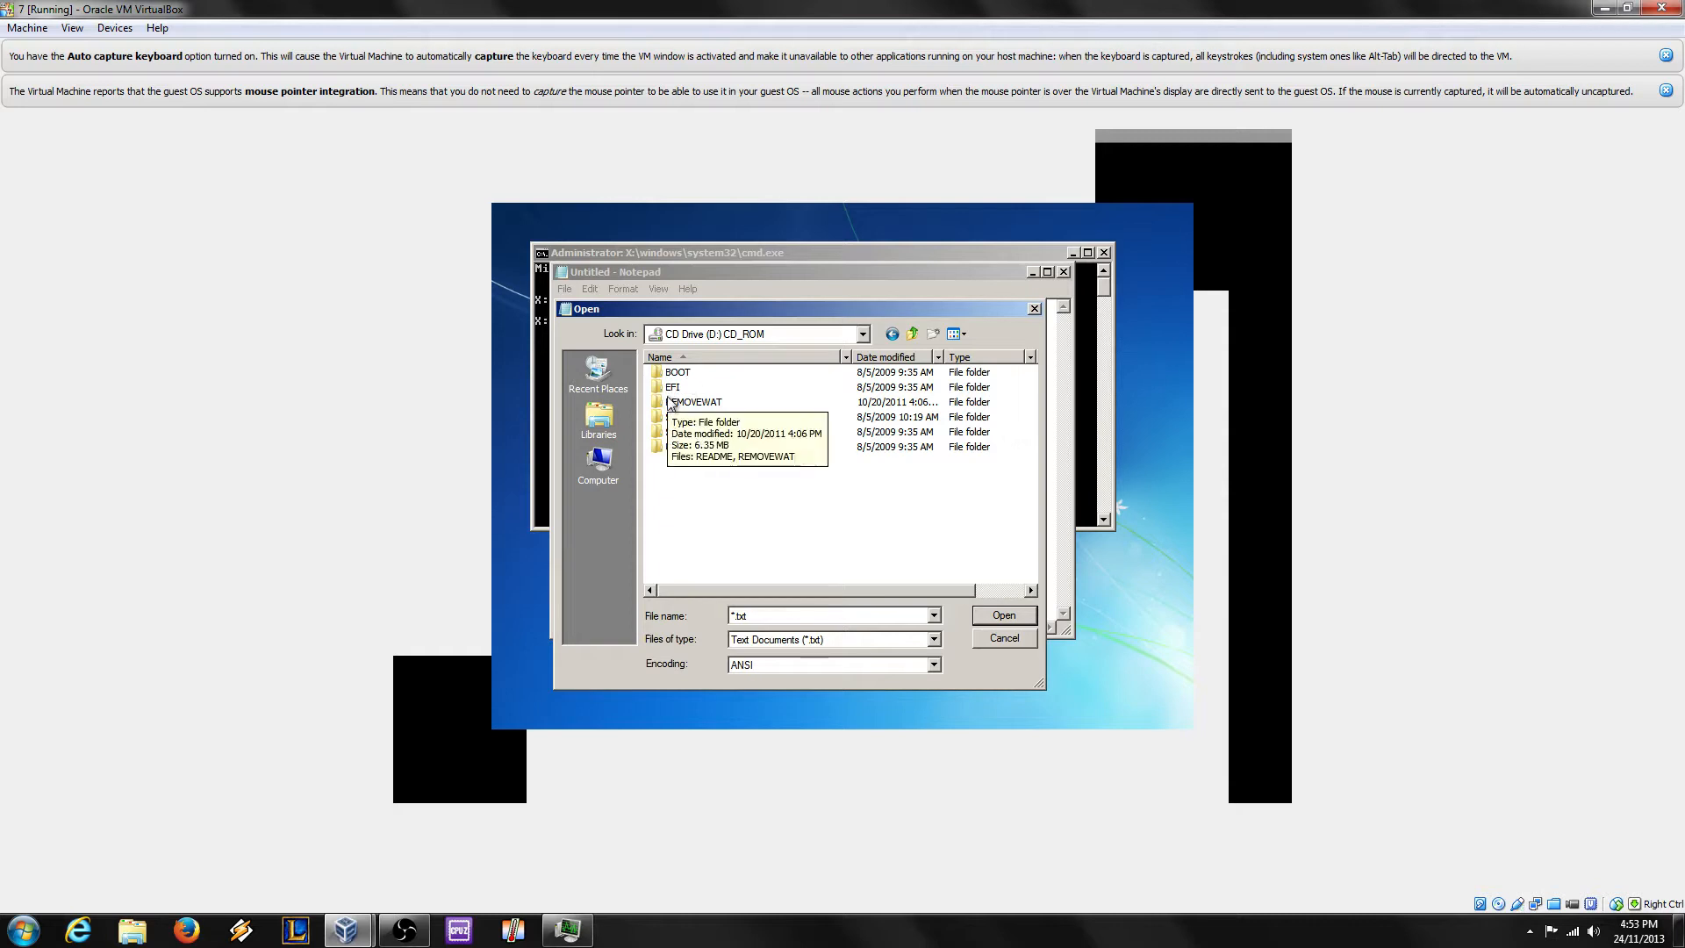
right_click(671, 387)
left_click(720, 462)
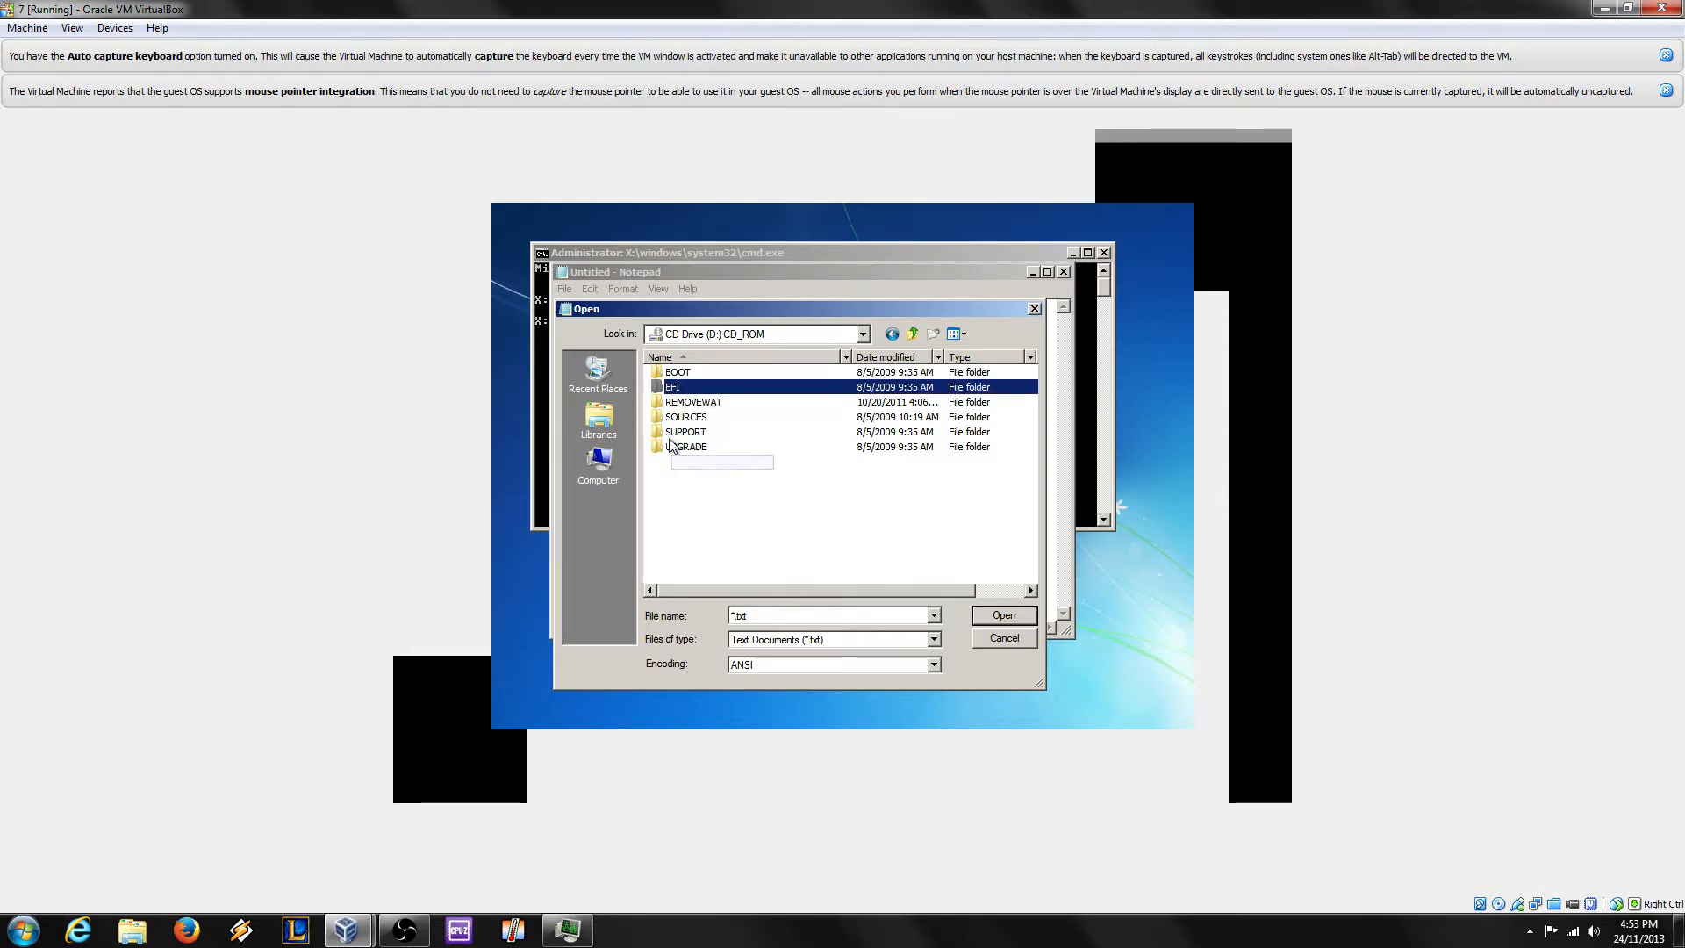
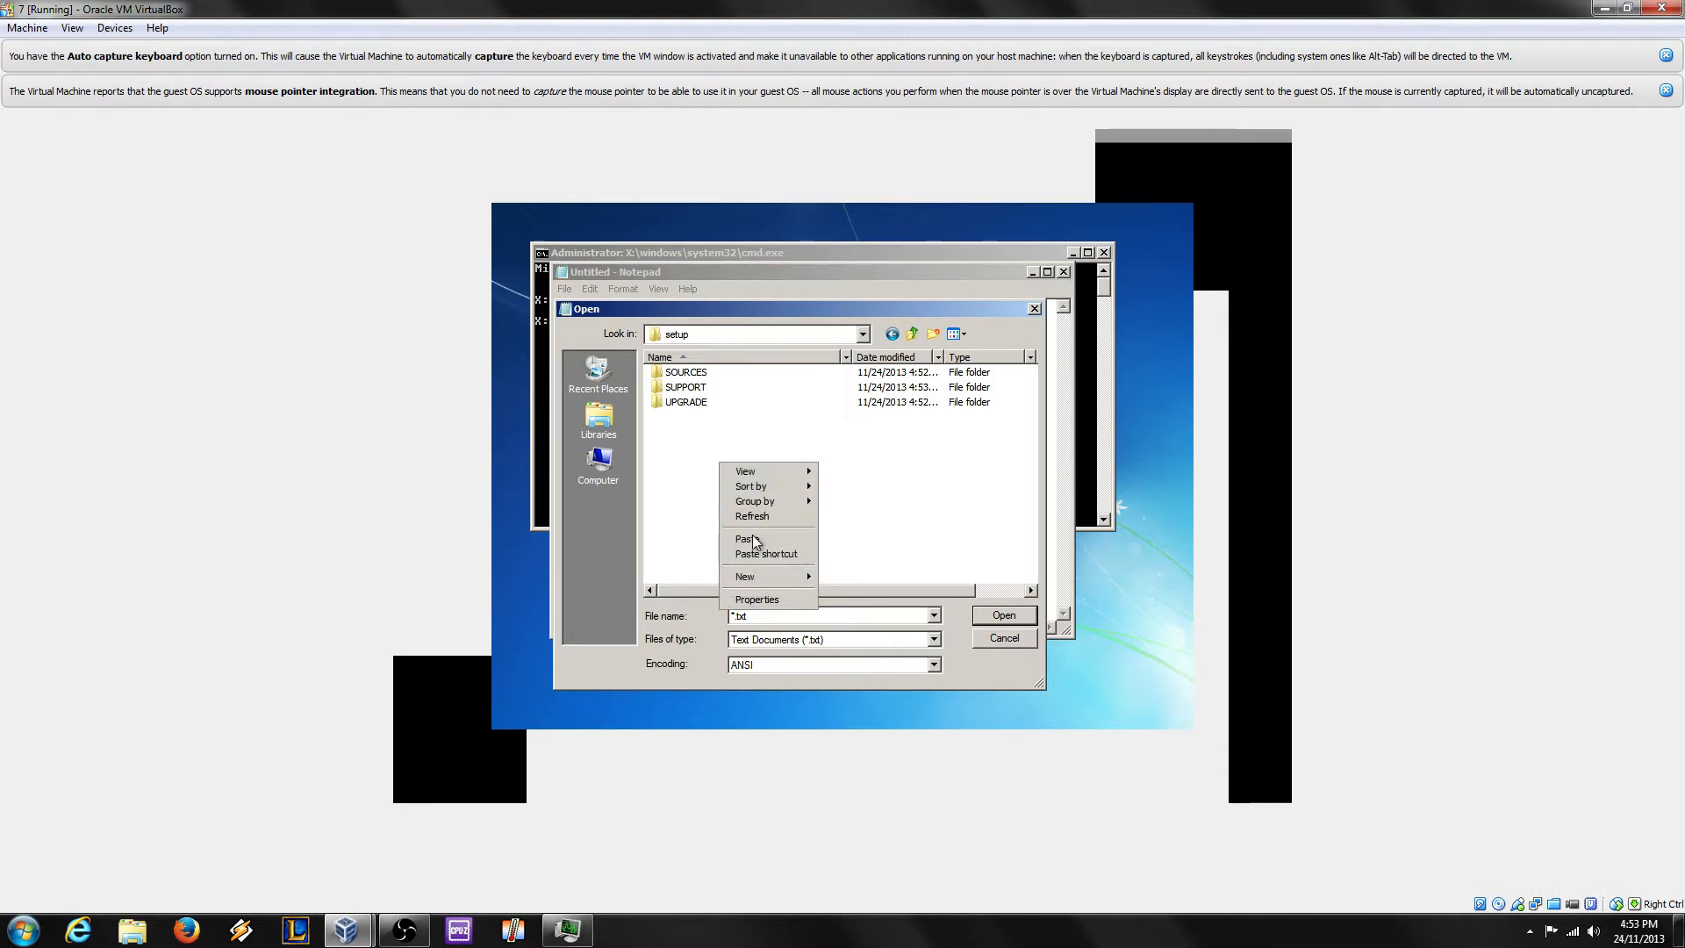
Step: Paste the EFI folder into C:\setup, then browse back to the install CD drive (D:)
left_click(755, 543)
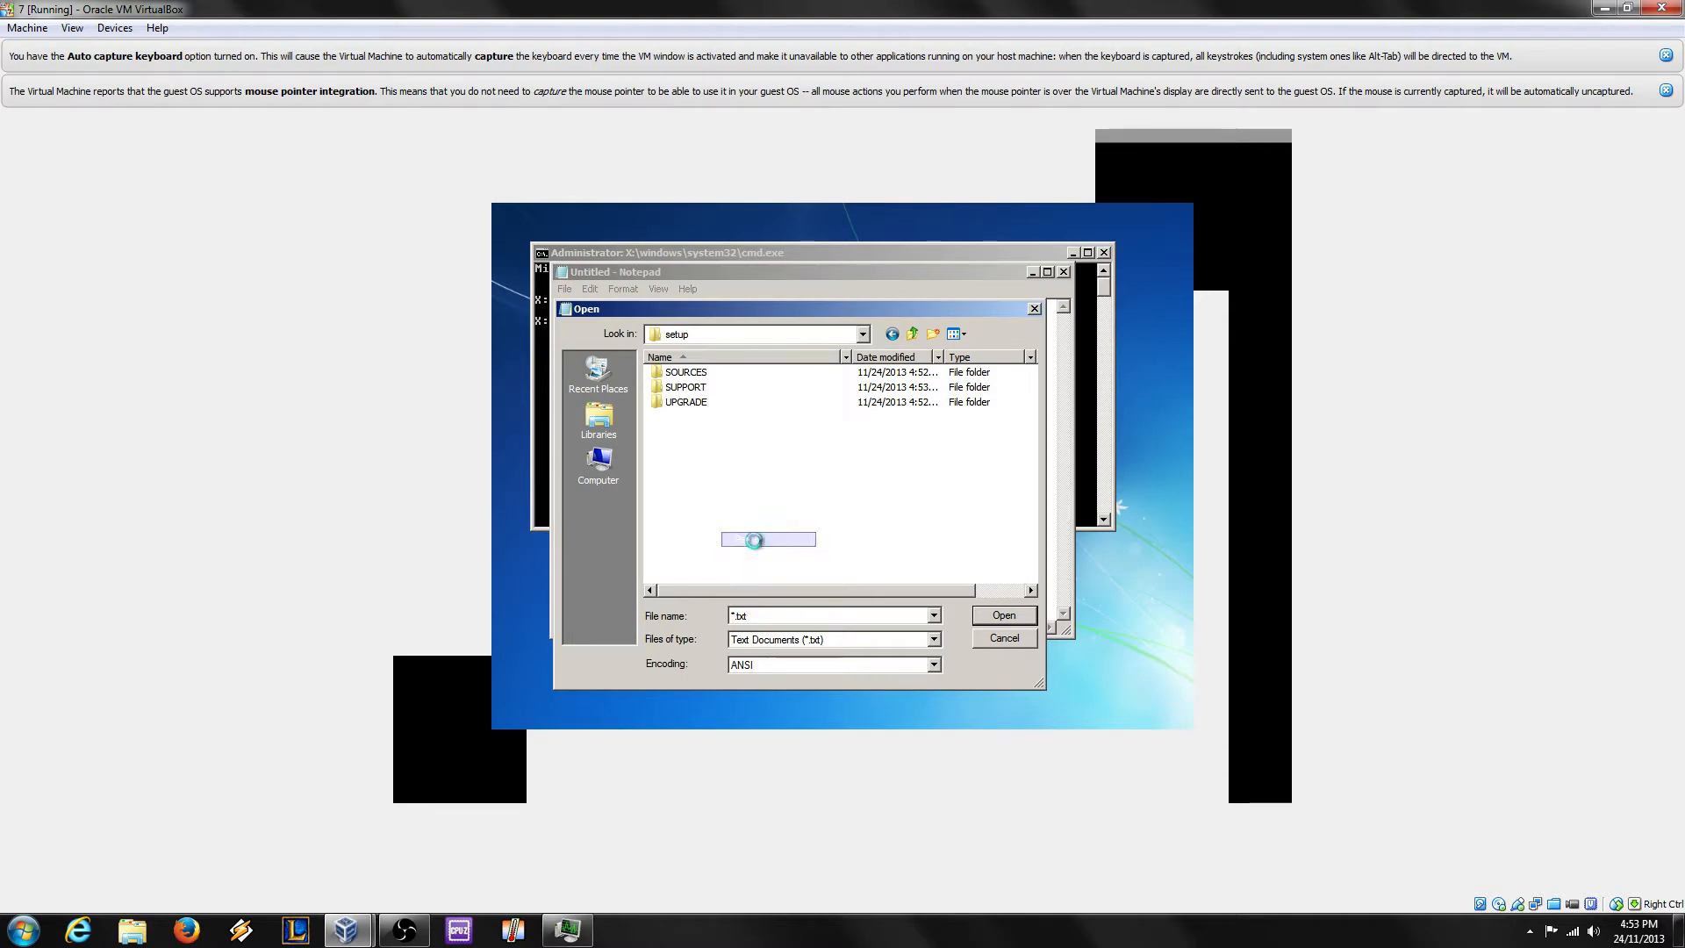
left_click(578, 472)
left_click(741, 481)
double_click(742, 481)
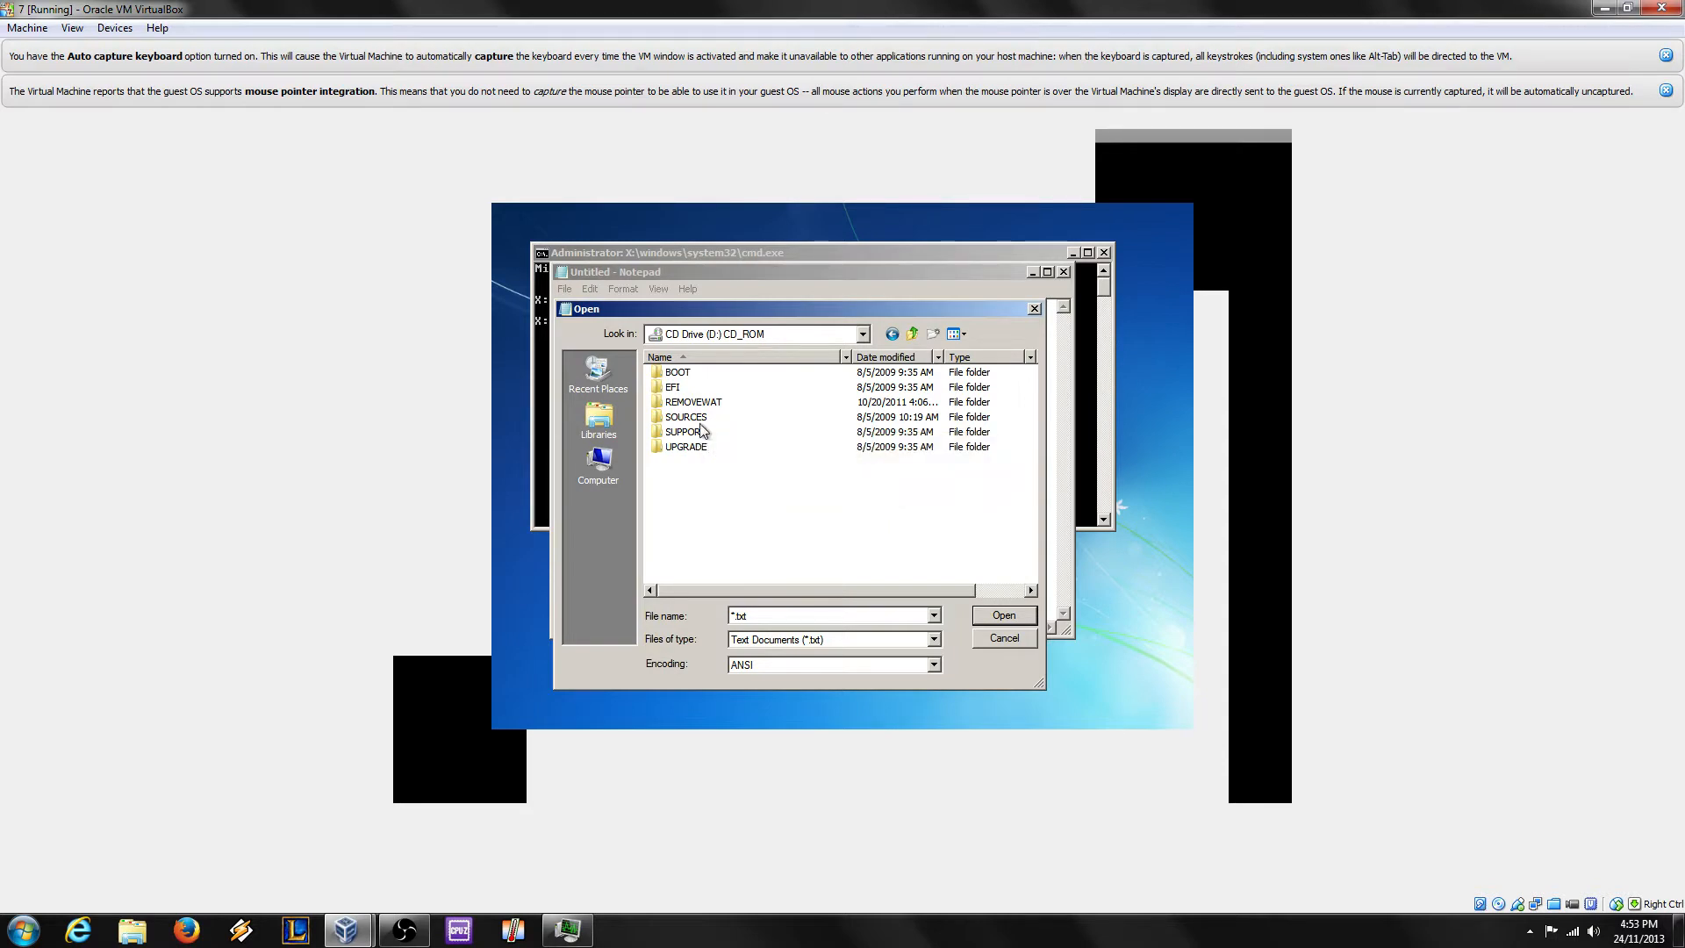
Step: Copy the BOOT folder from the CD and navigate to C:\setup
right_click(686, 369)
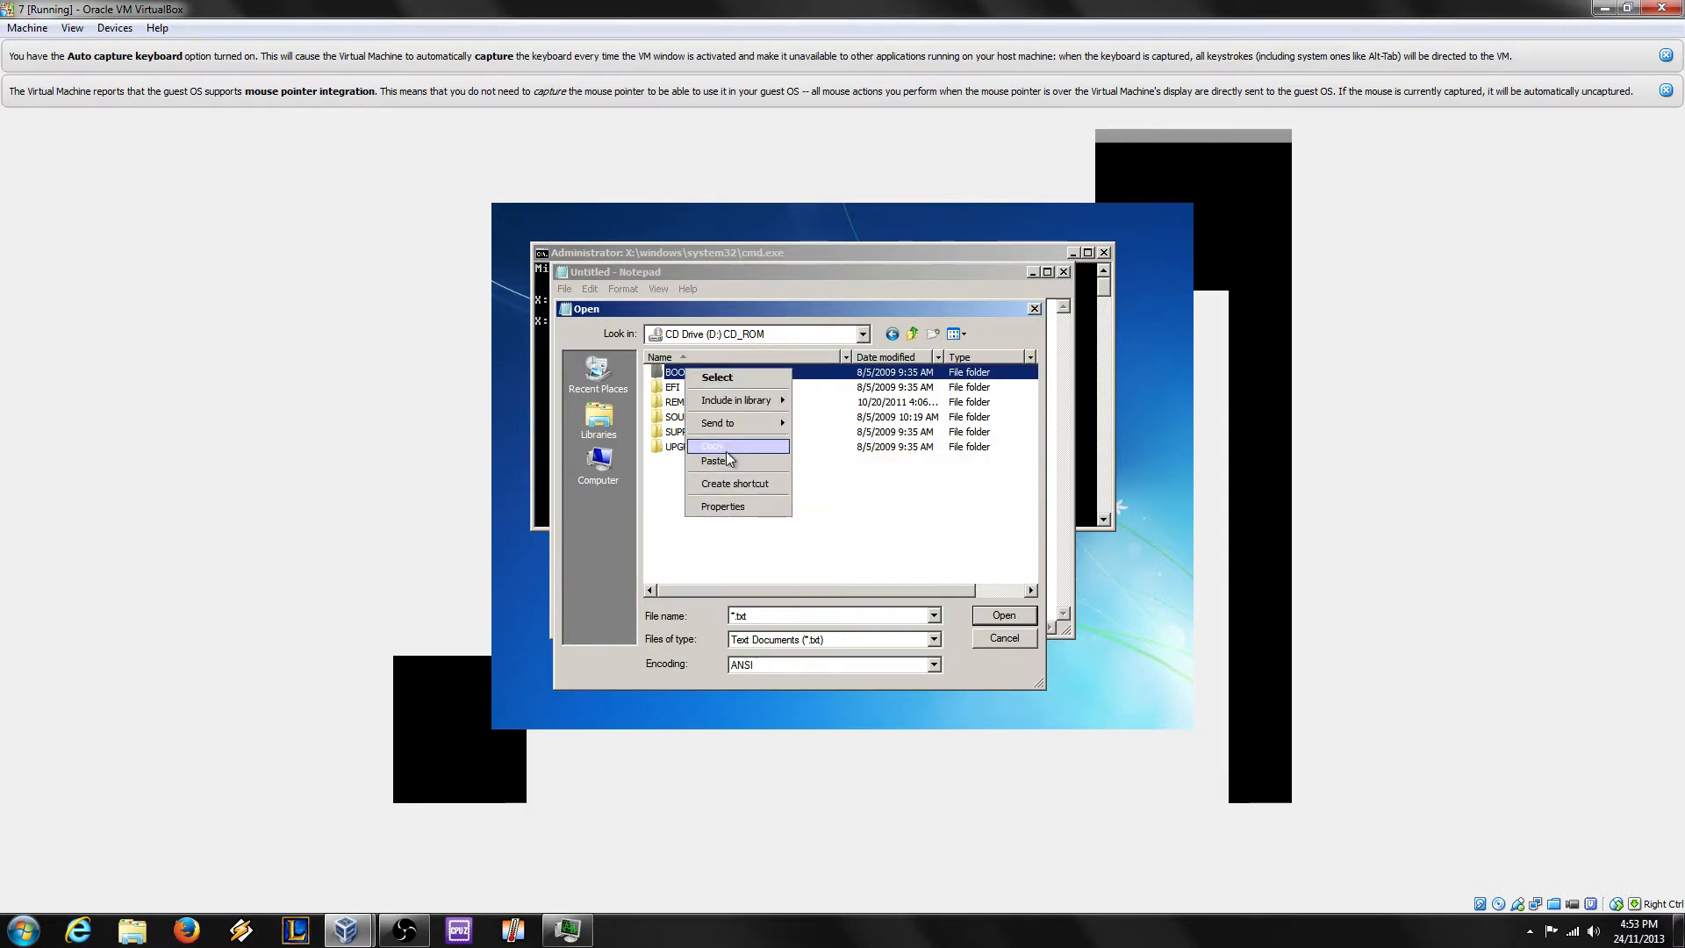
left_click(723, 446)
left_click(628, 462)
left_click(712, 405)
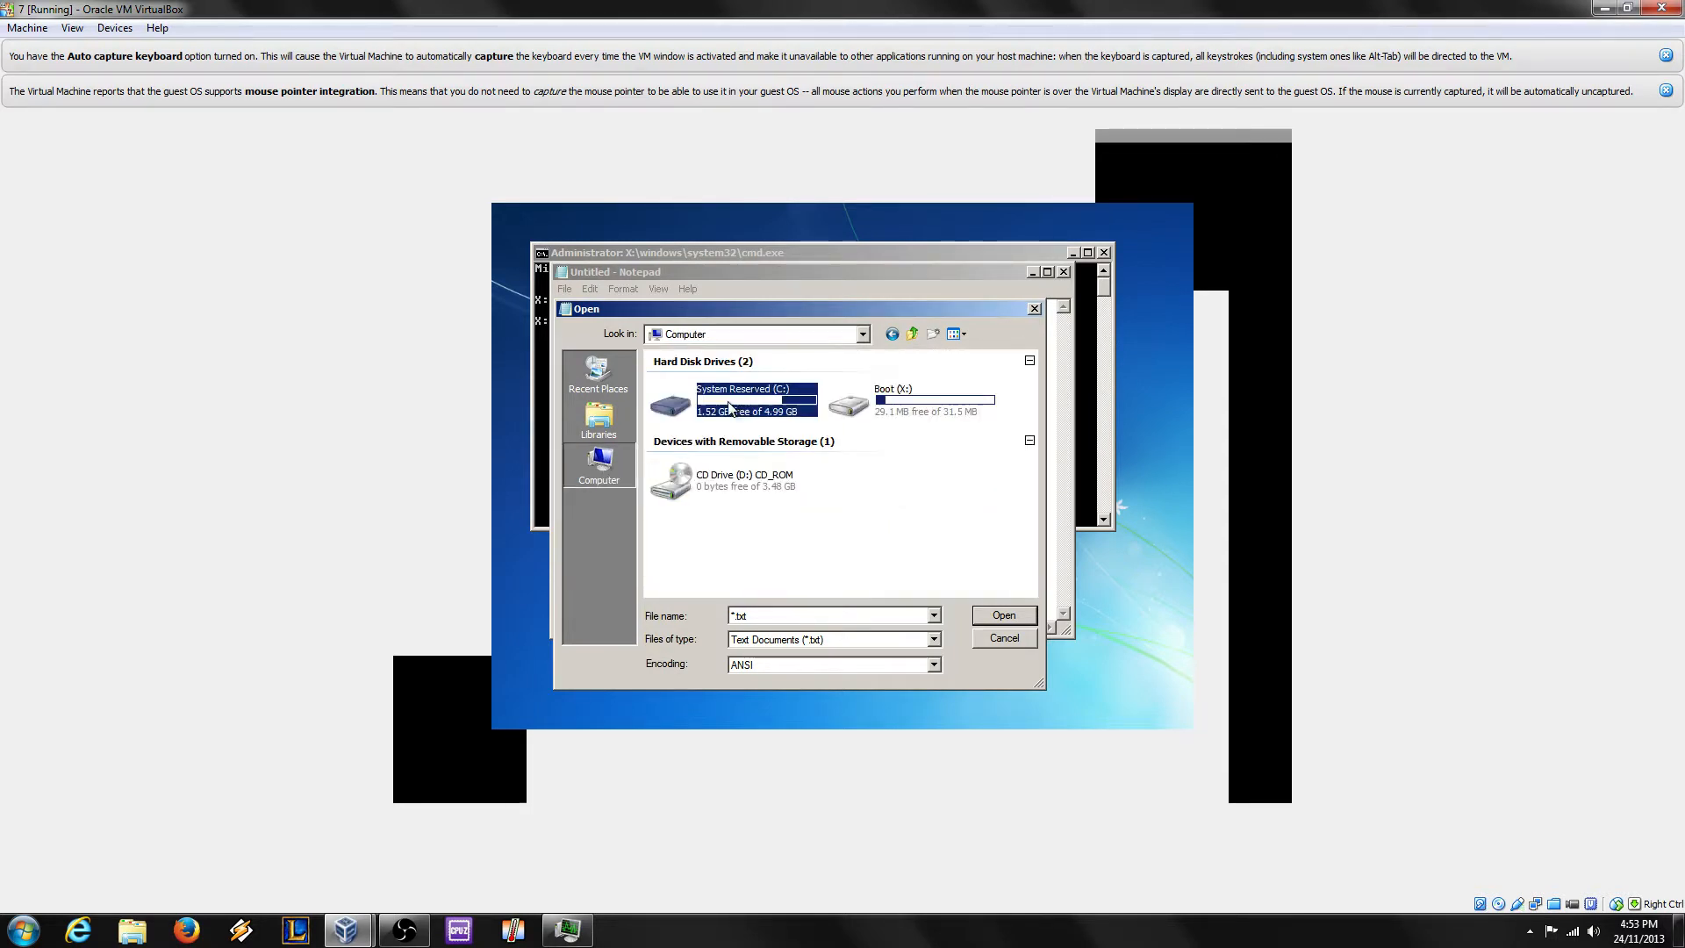
double_click(710, 404)
double_click(711, 373)
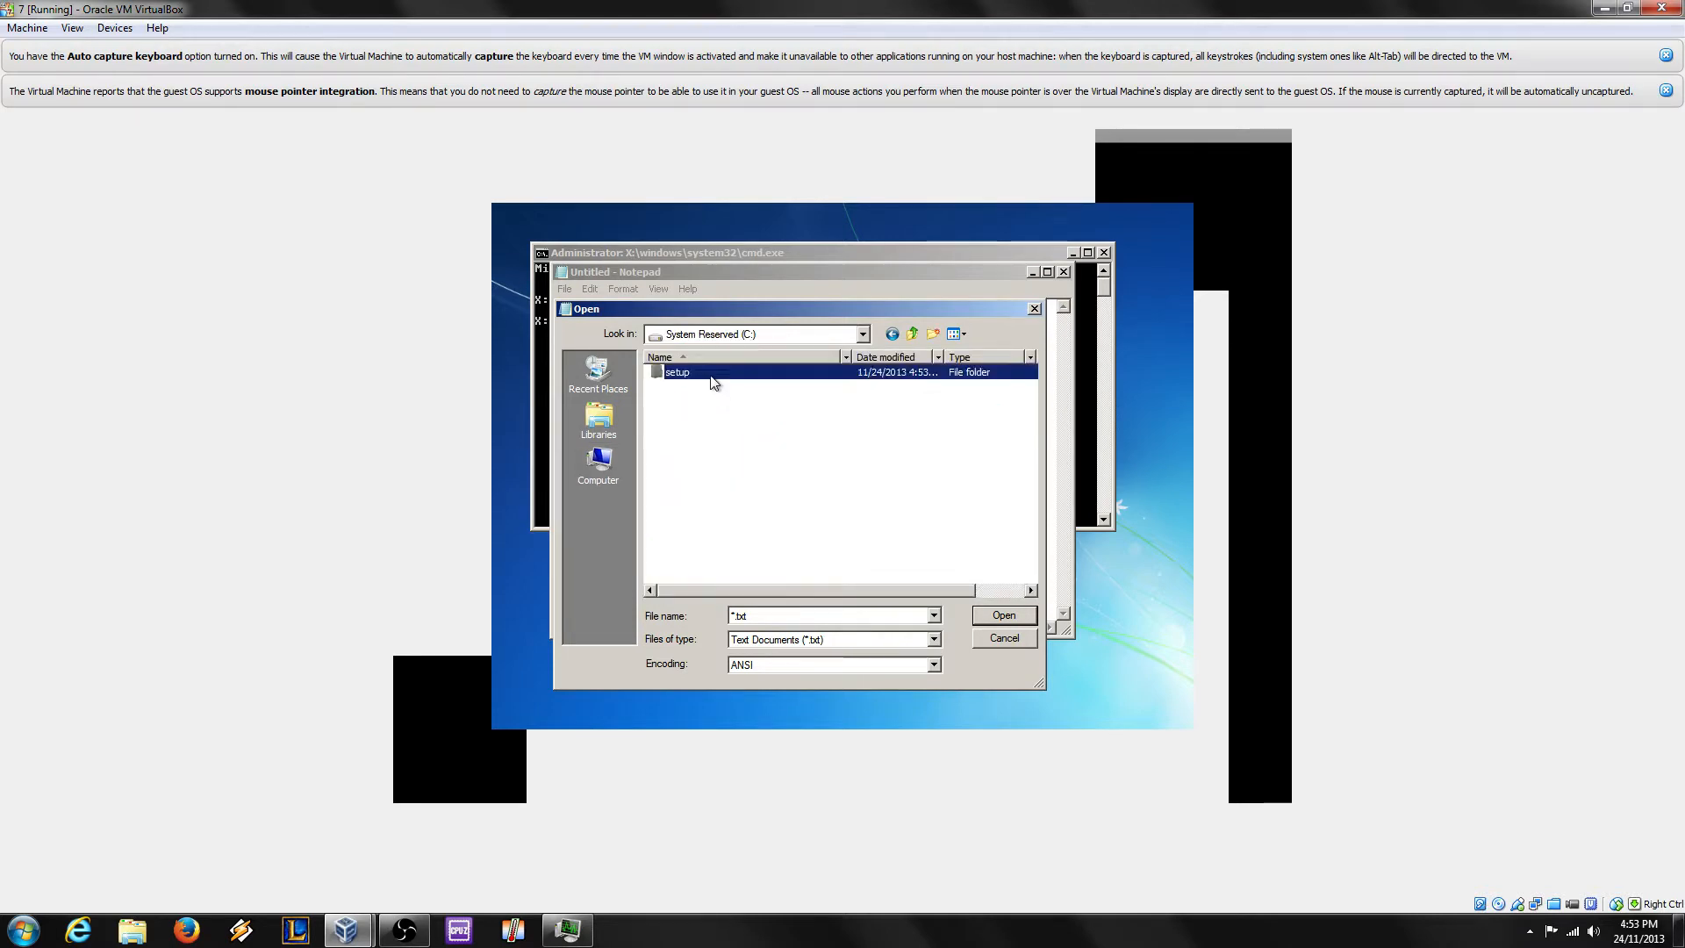
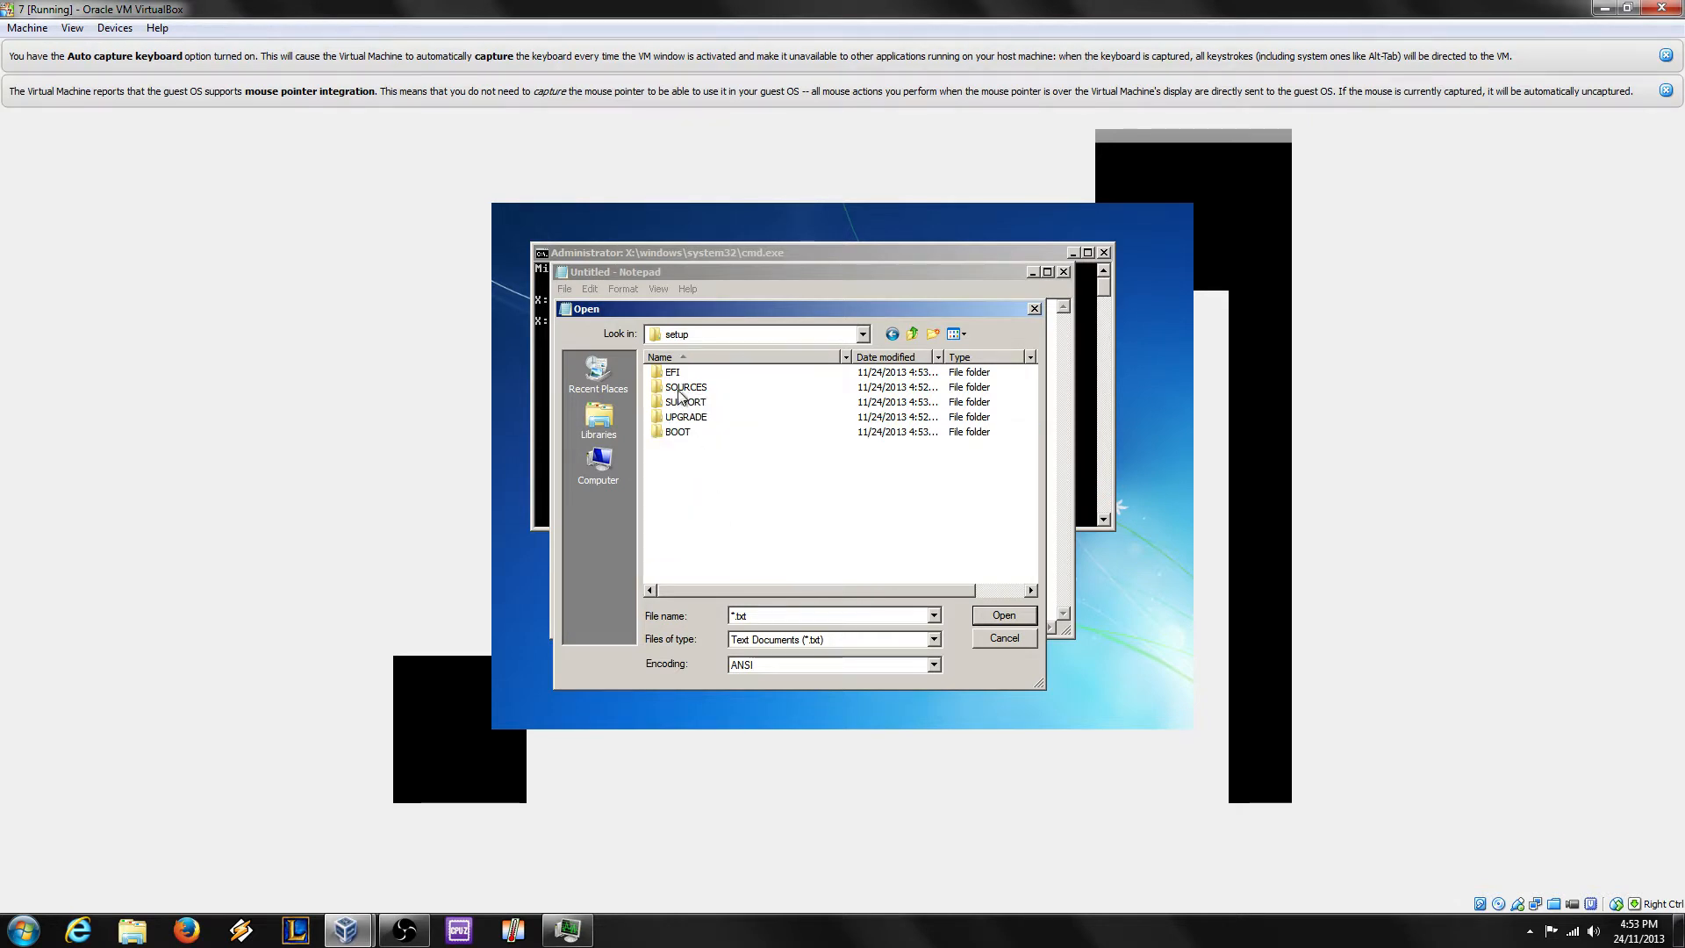
Step: Check the C:\setup folder's properties: 3.47 GB in 865 files
key("BackSpace")
right_click(701, 372)
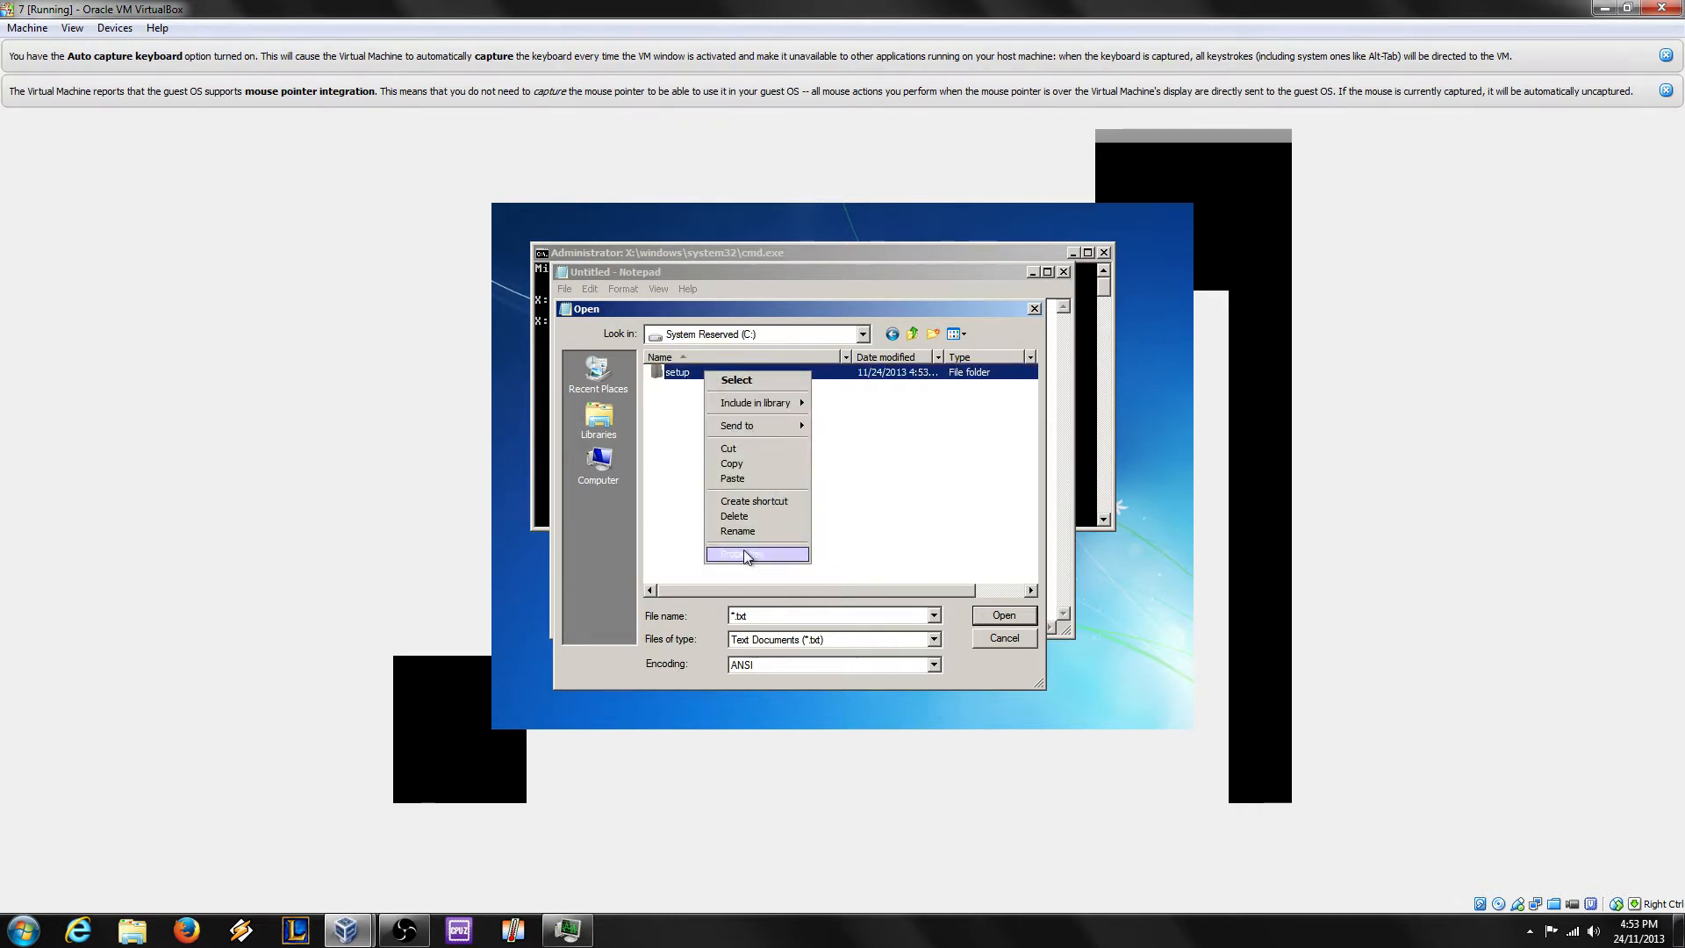
left_click(744, 549)
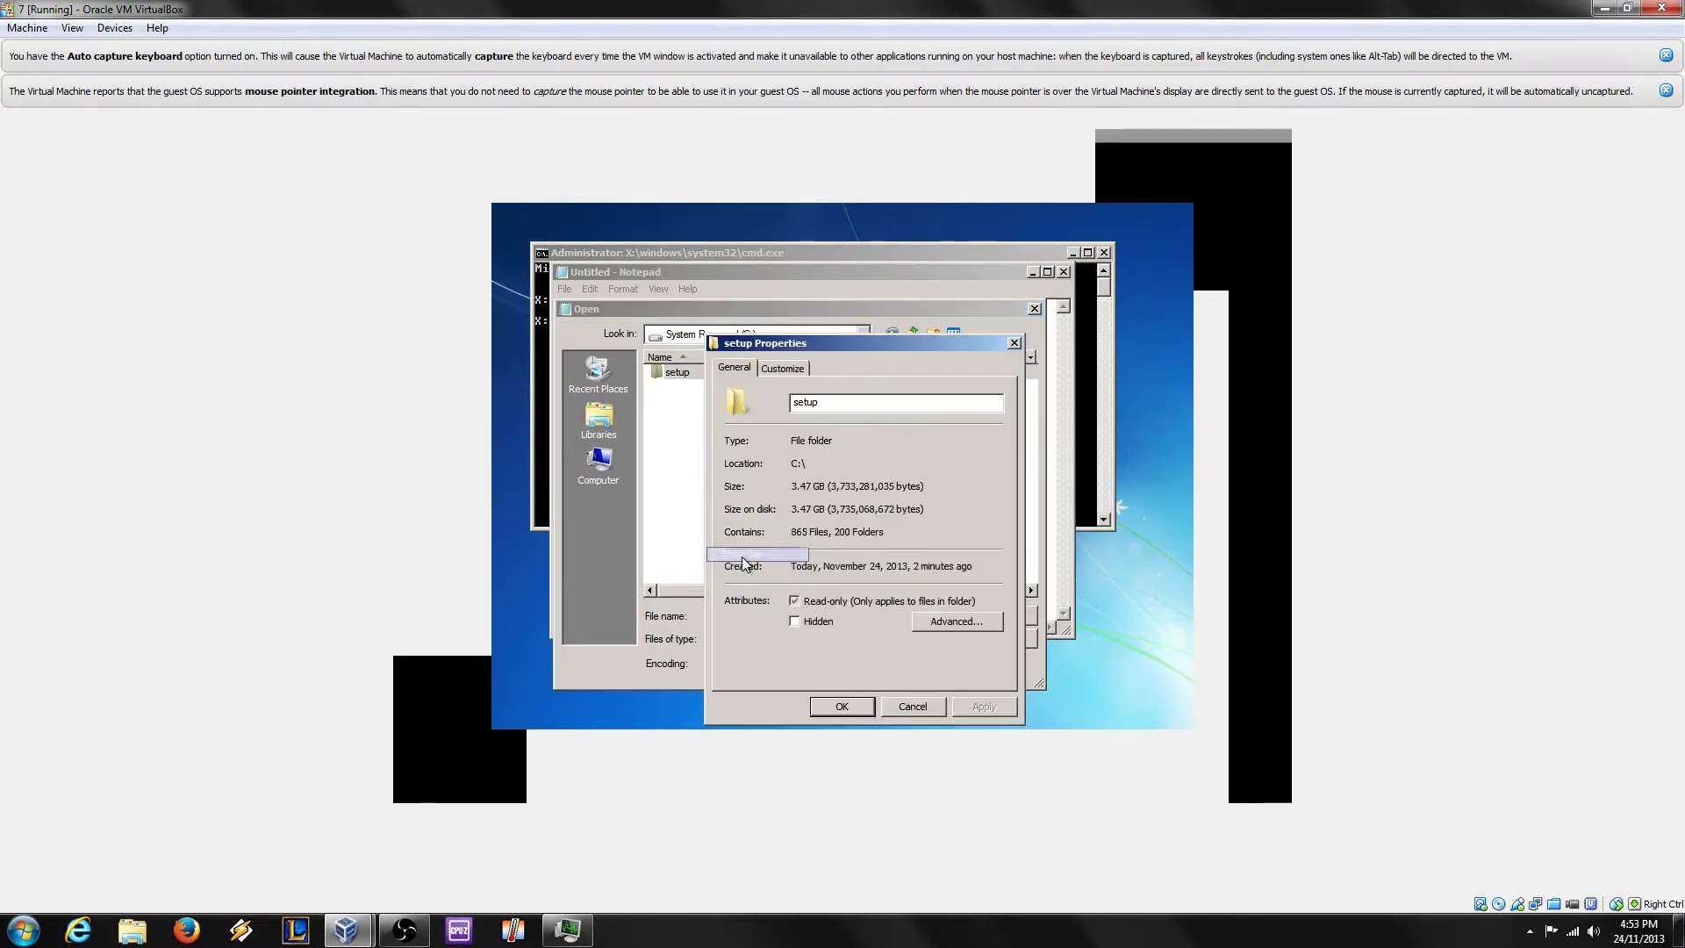
left_click(1013, 343)
Step: Browse the CD Drive (D:) folders, including UPGRADE and REMOVEWAT, then return to Computer
left_click(598, 462)
double_click(737, 478)
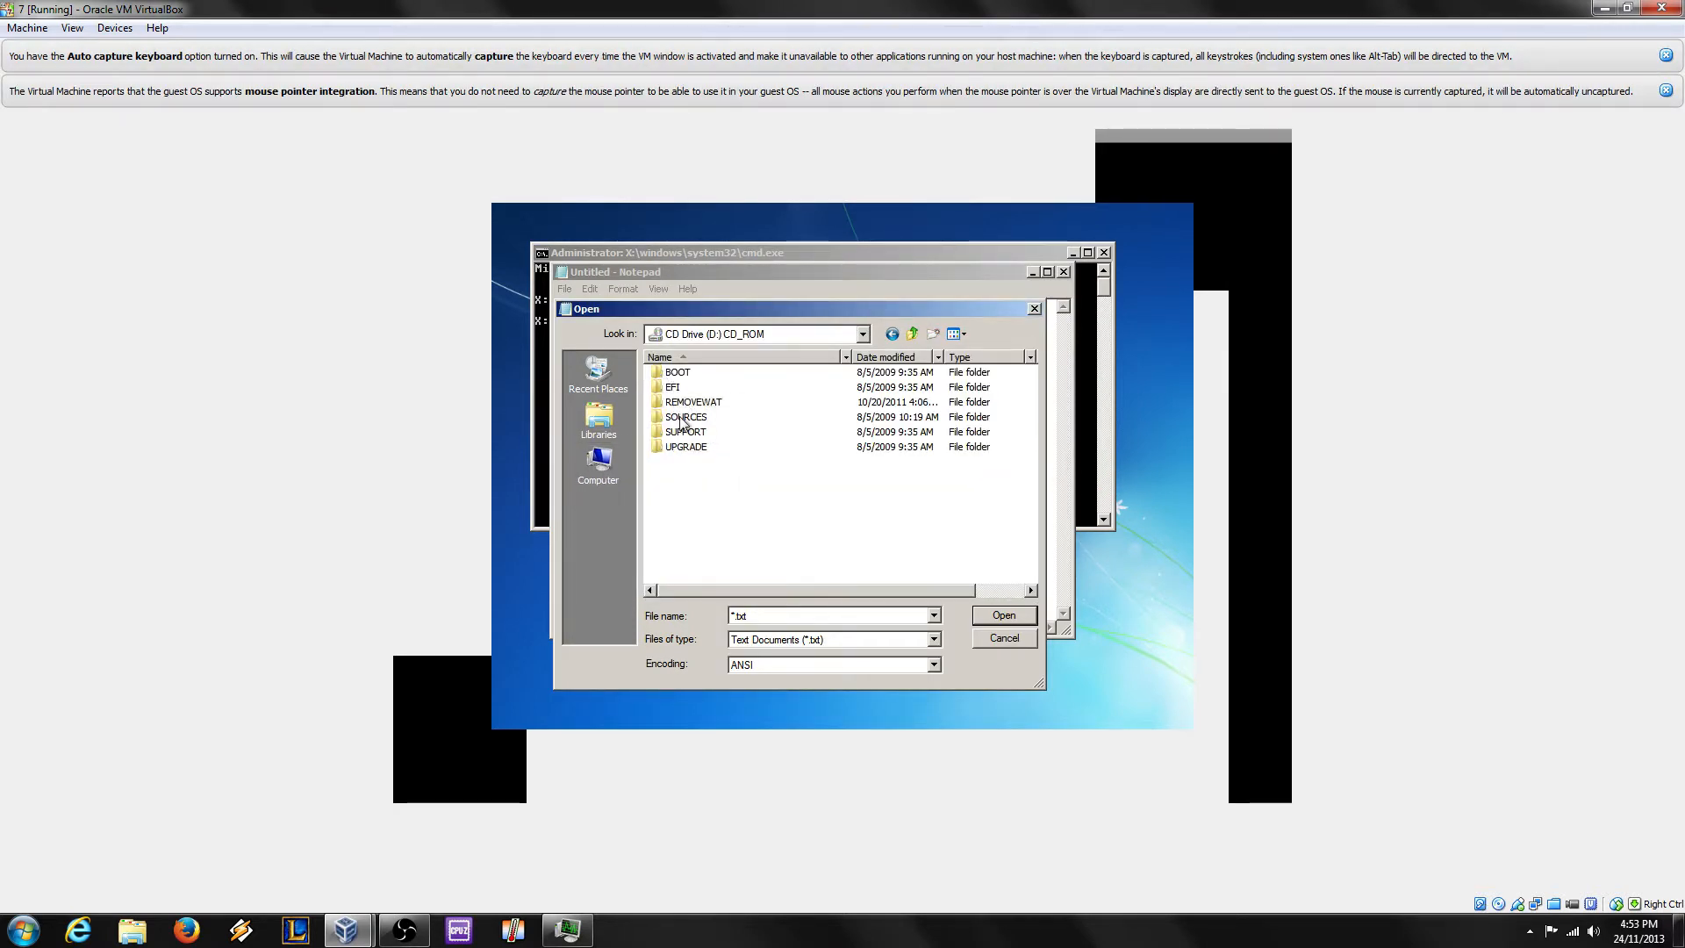
left_click(682, 449)
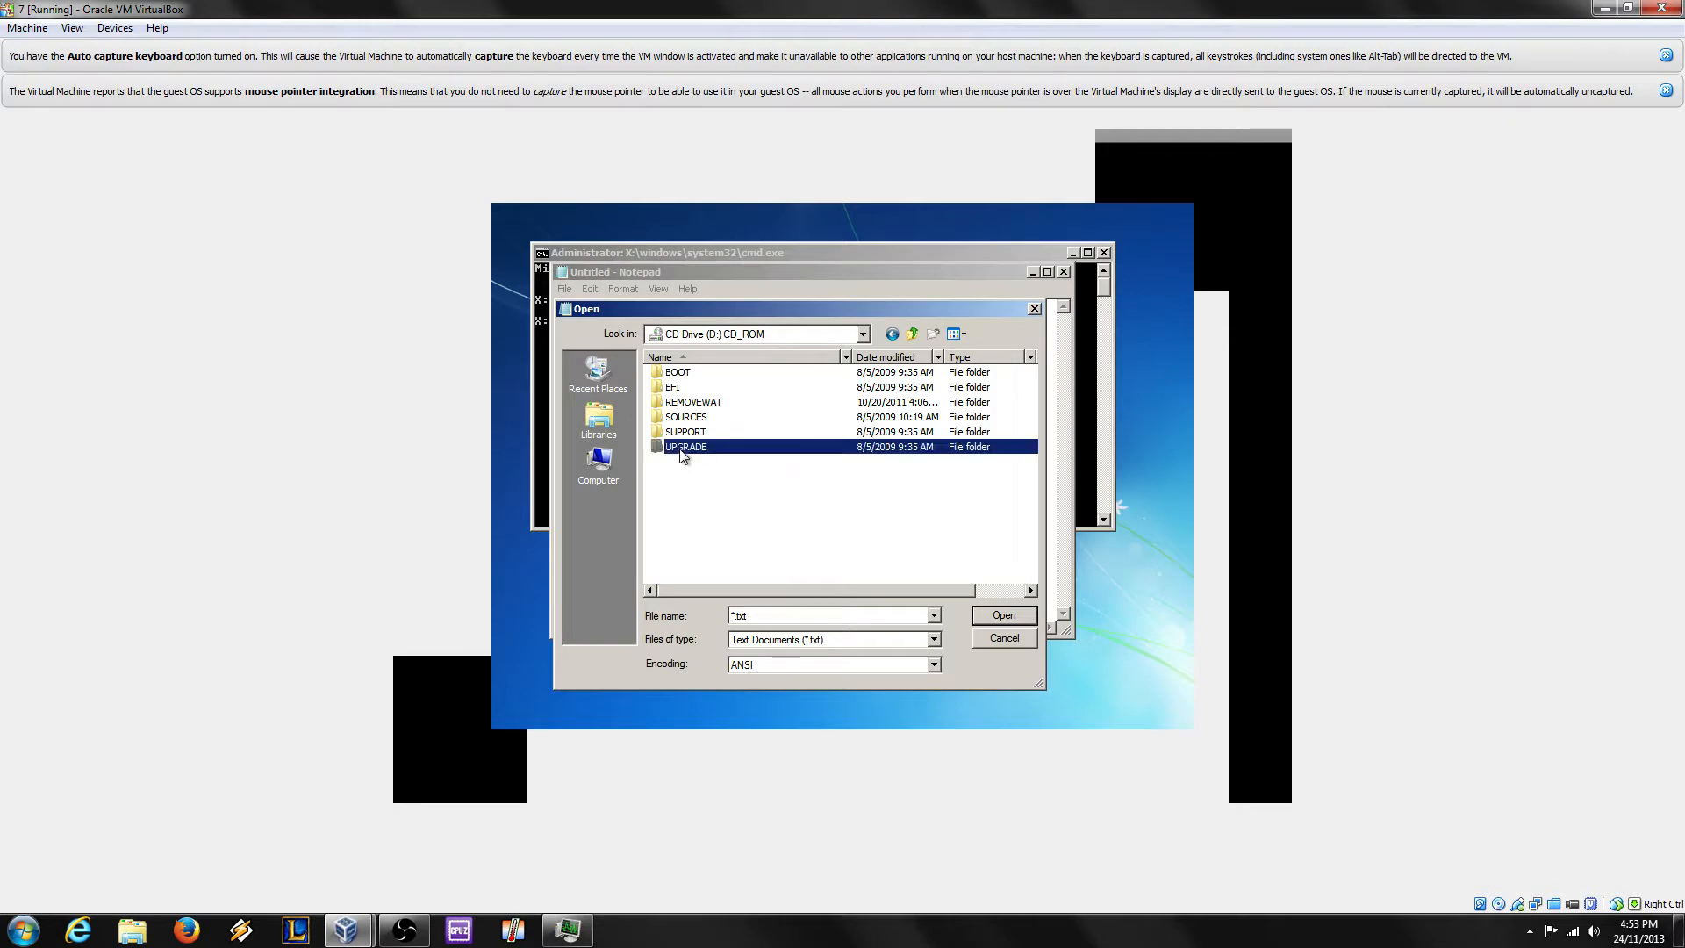
left_click(716, 502)
left_click(712, 405)
left_click(710, 522)
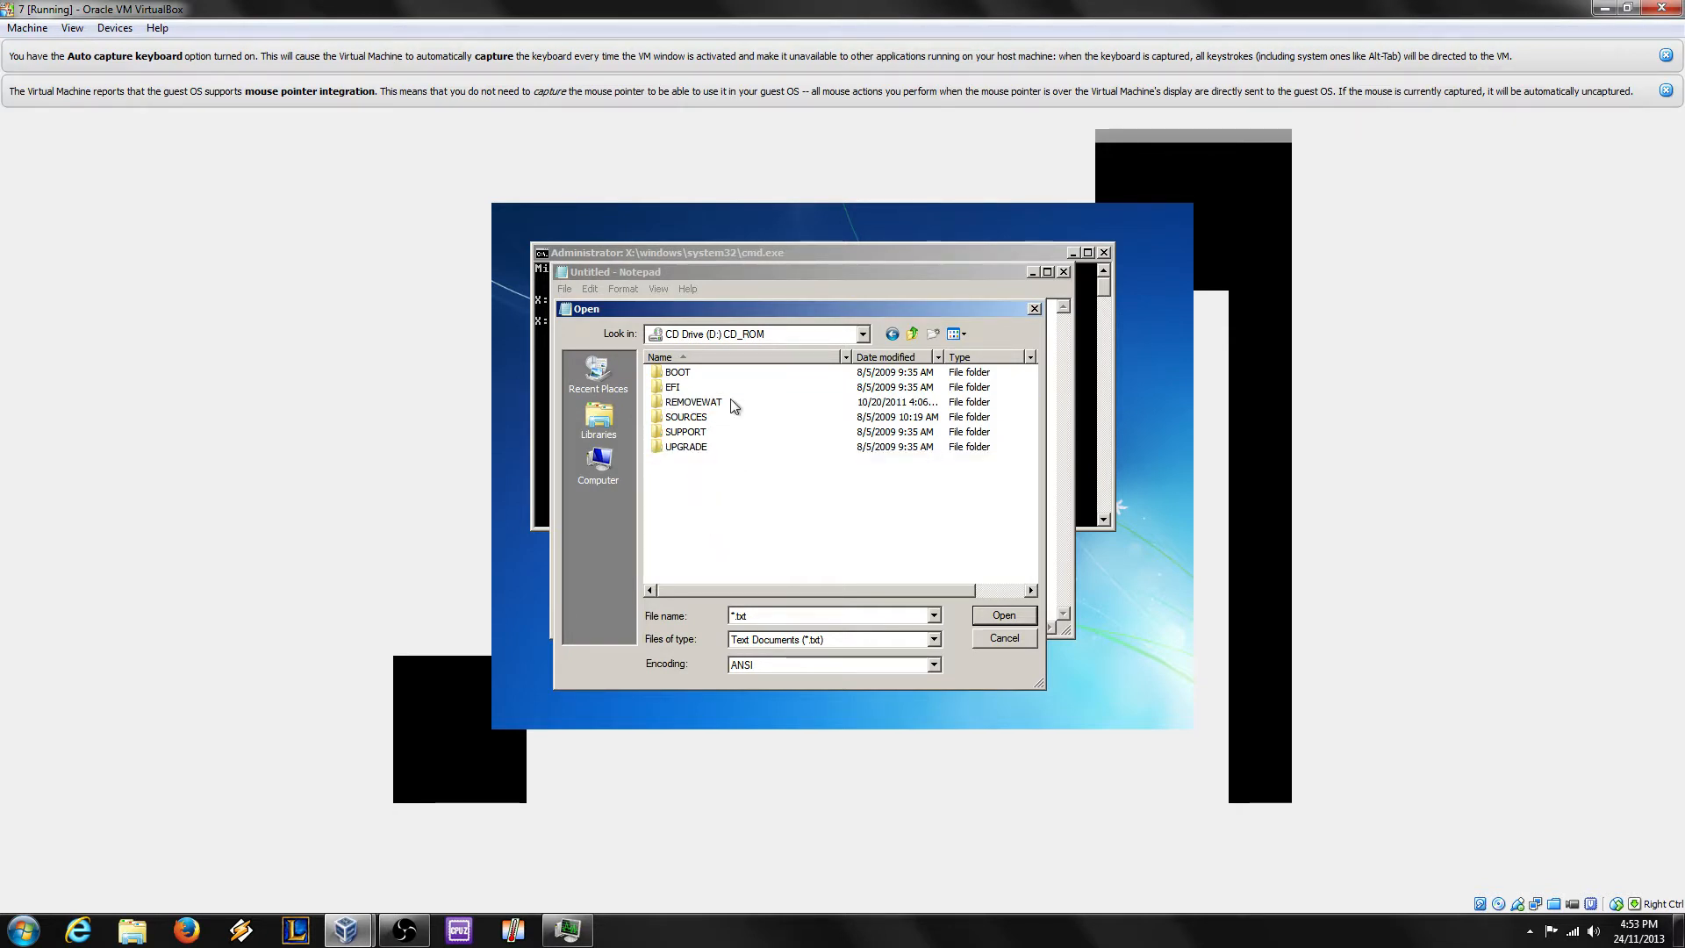
left_click(737, 404)
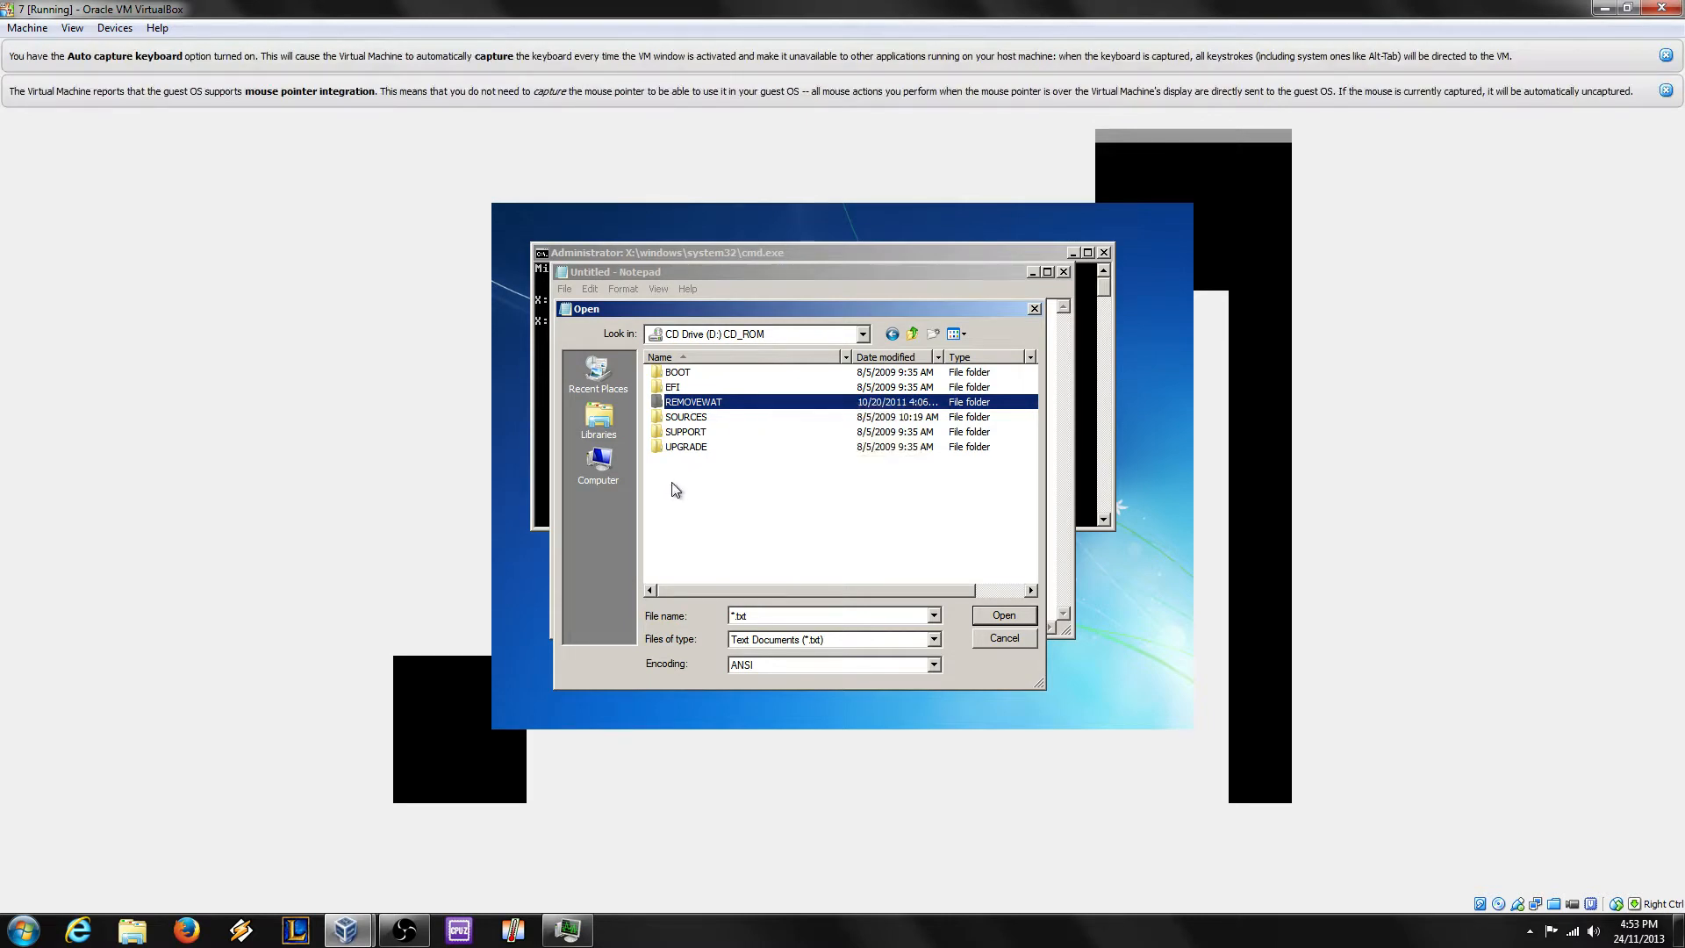
left_click(618, 469)
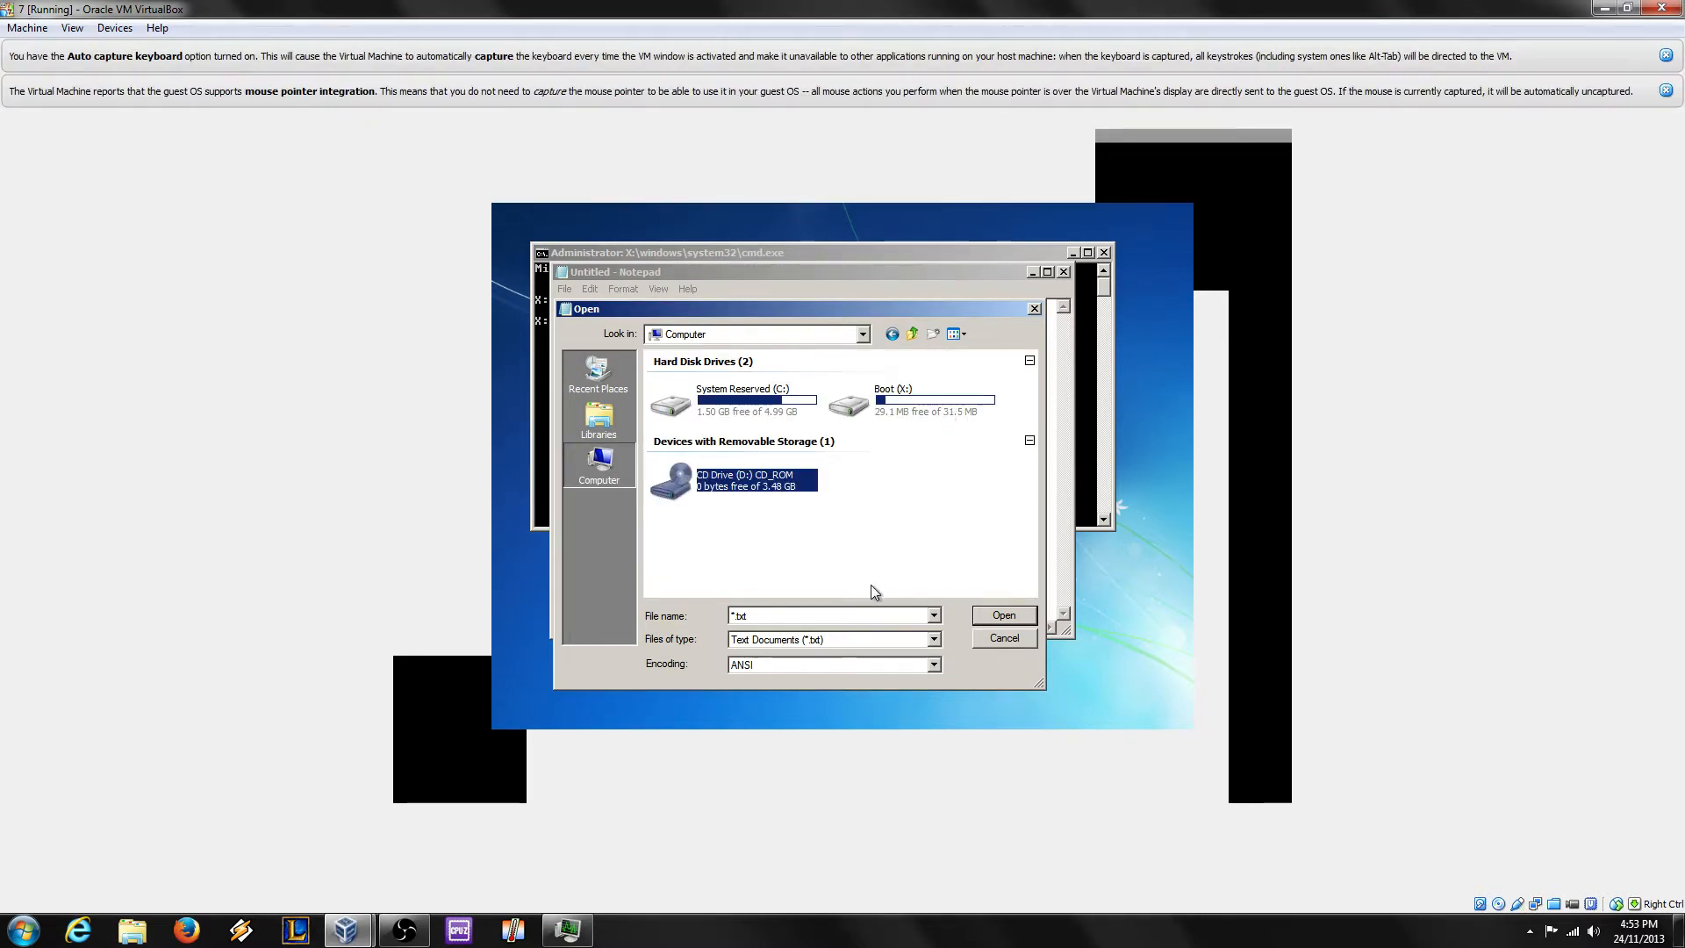
Step: Cancel the Open dialog and close Notepad, returning to the X:\Sources command prompt
left_click(995, 640)
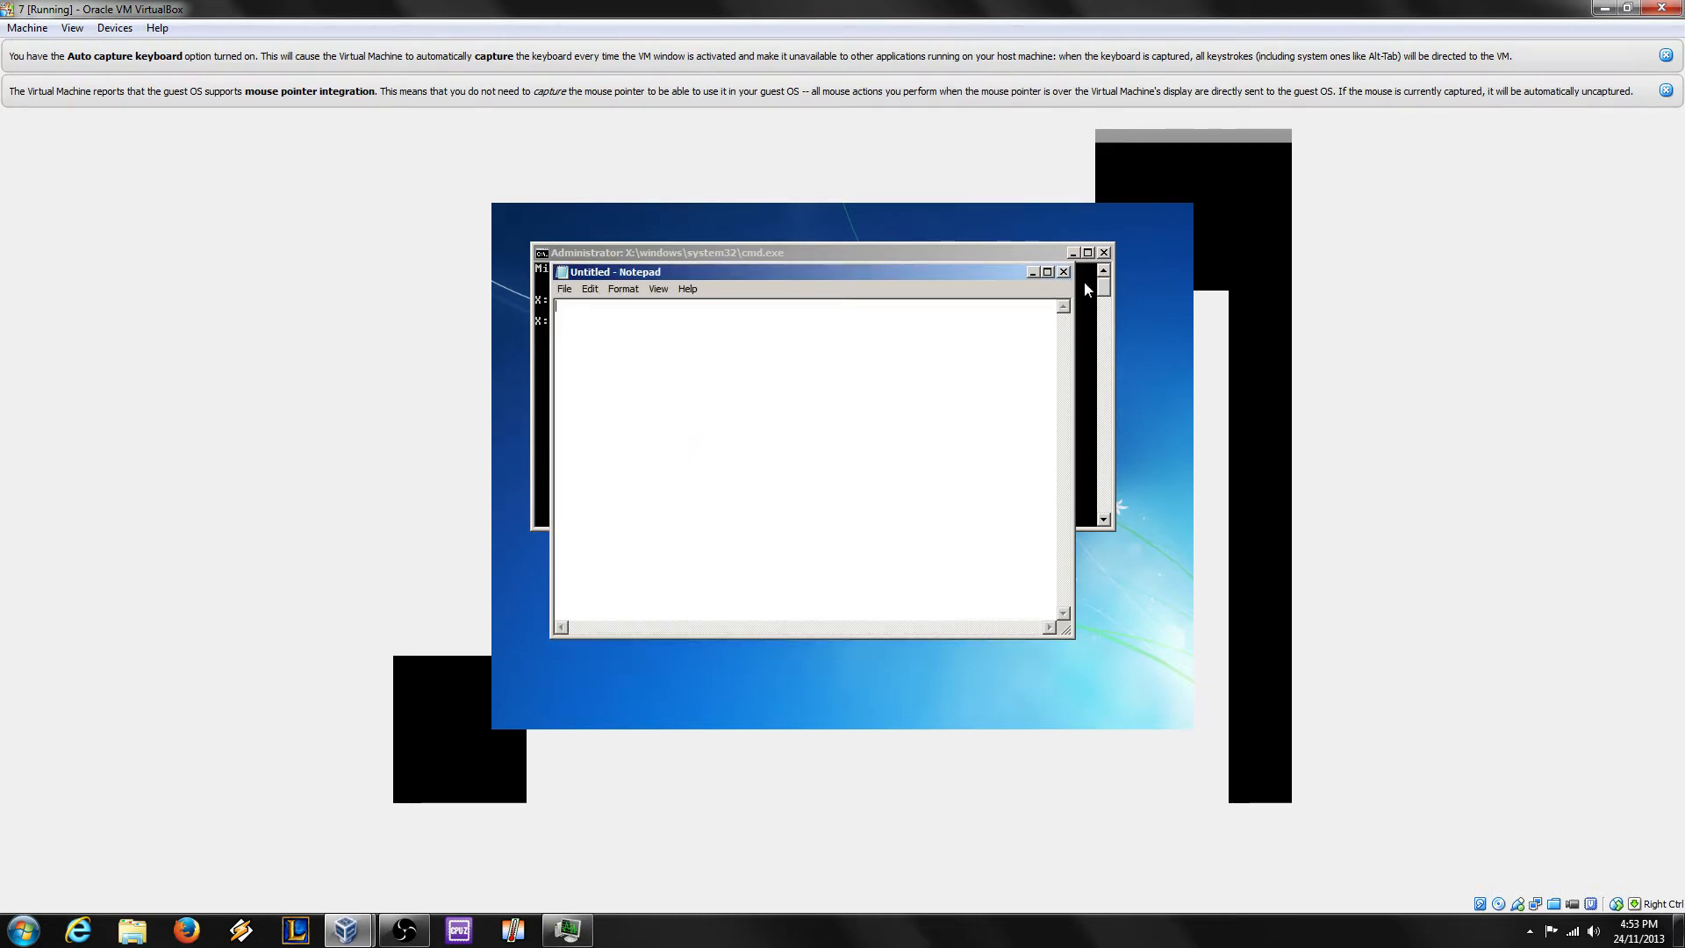
left_click(1061, 272)
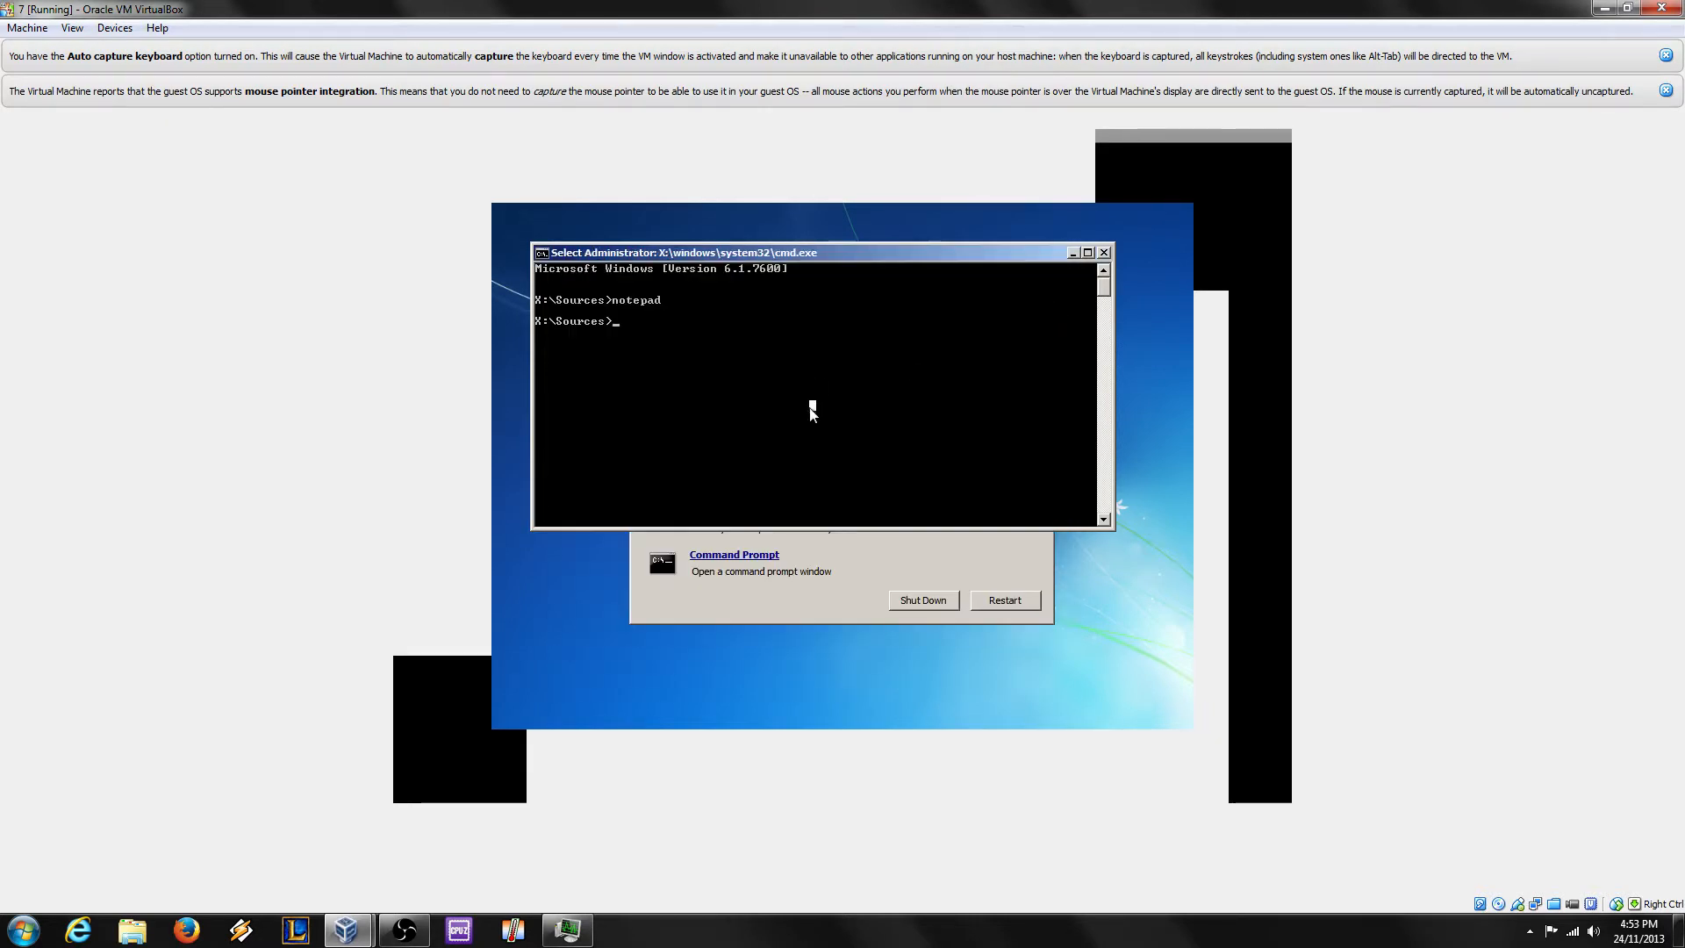
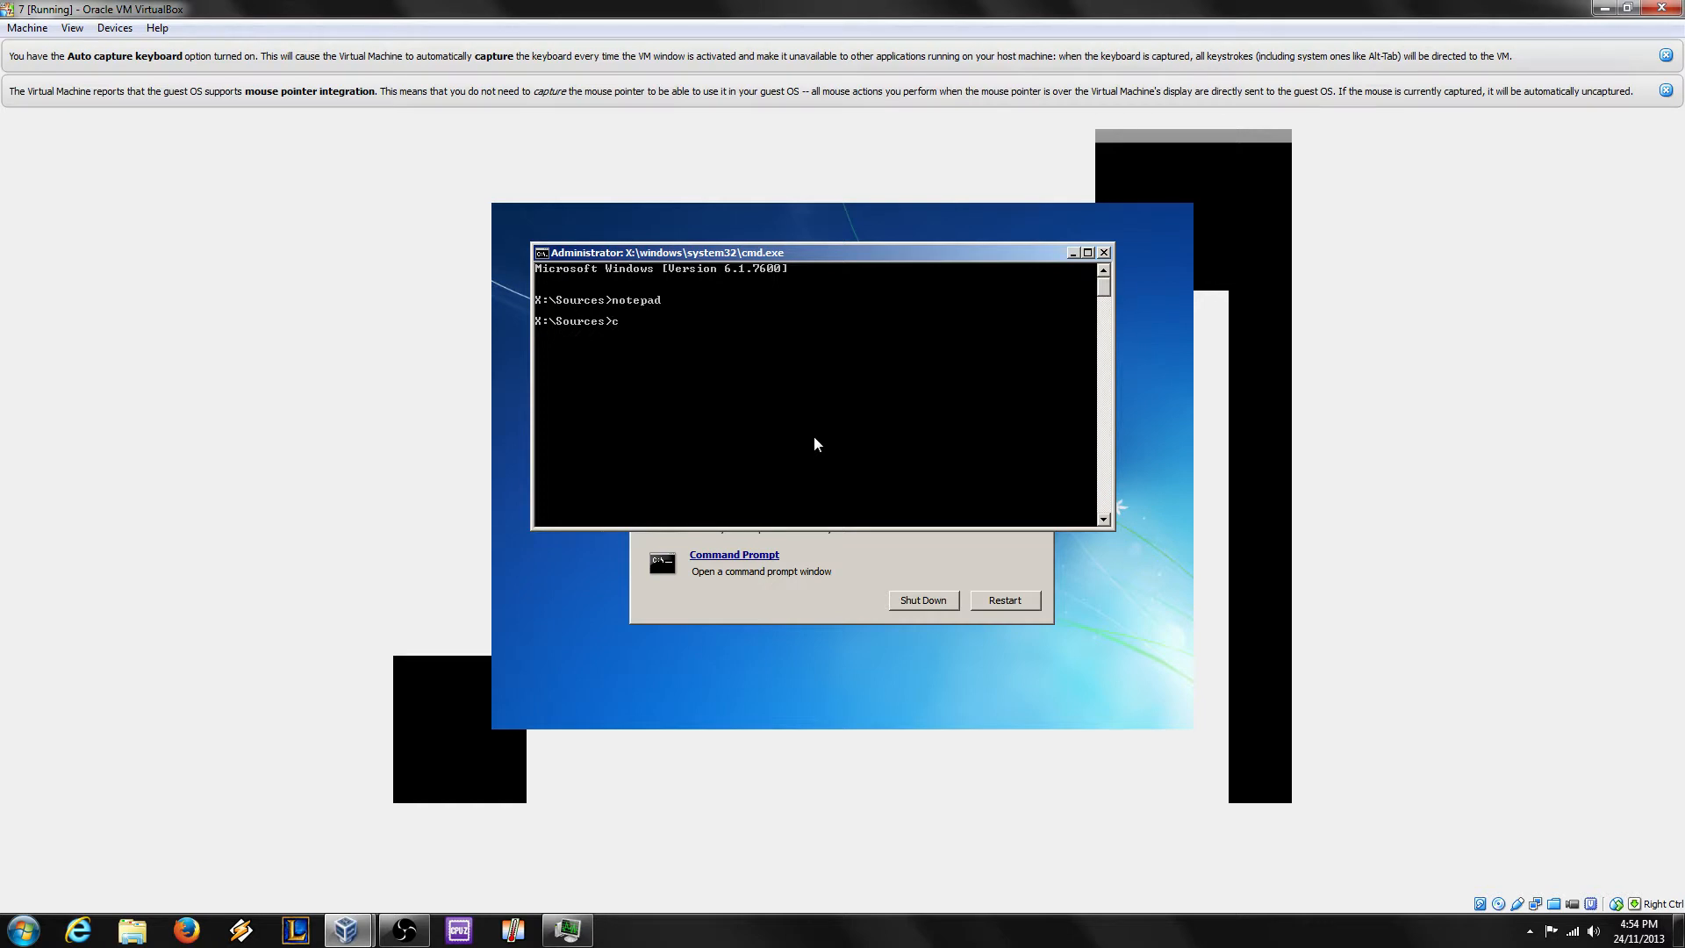
Step: Run dir on drive C, cd into setup, dir to list its copied folders, then launch Notepad
type("dir")
key("Return")
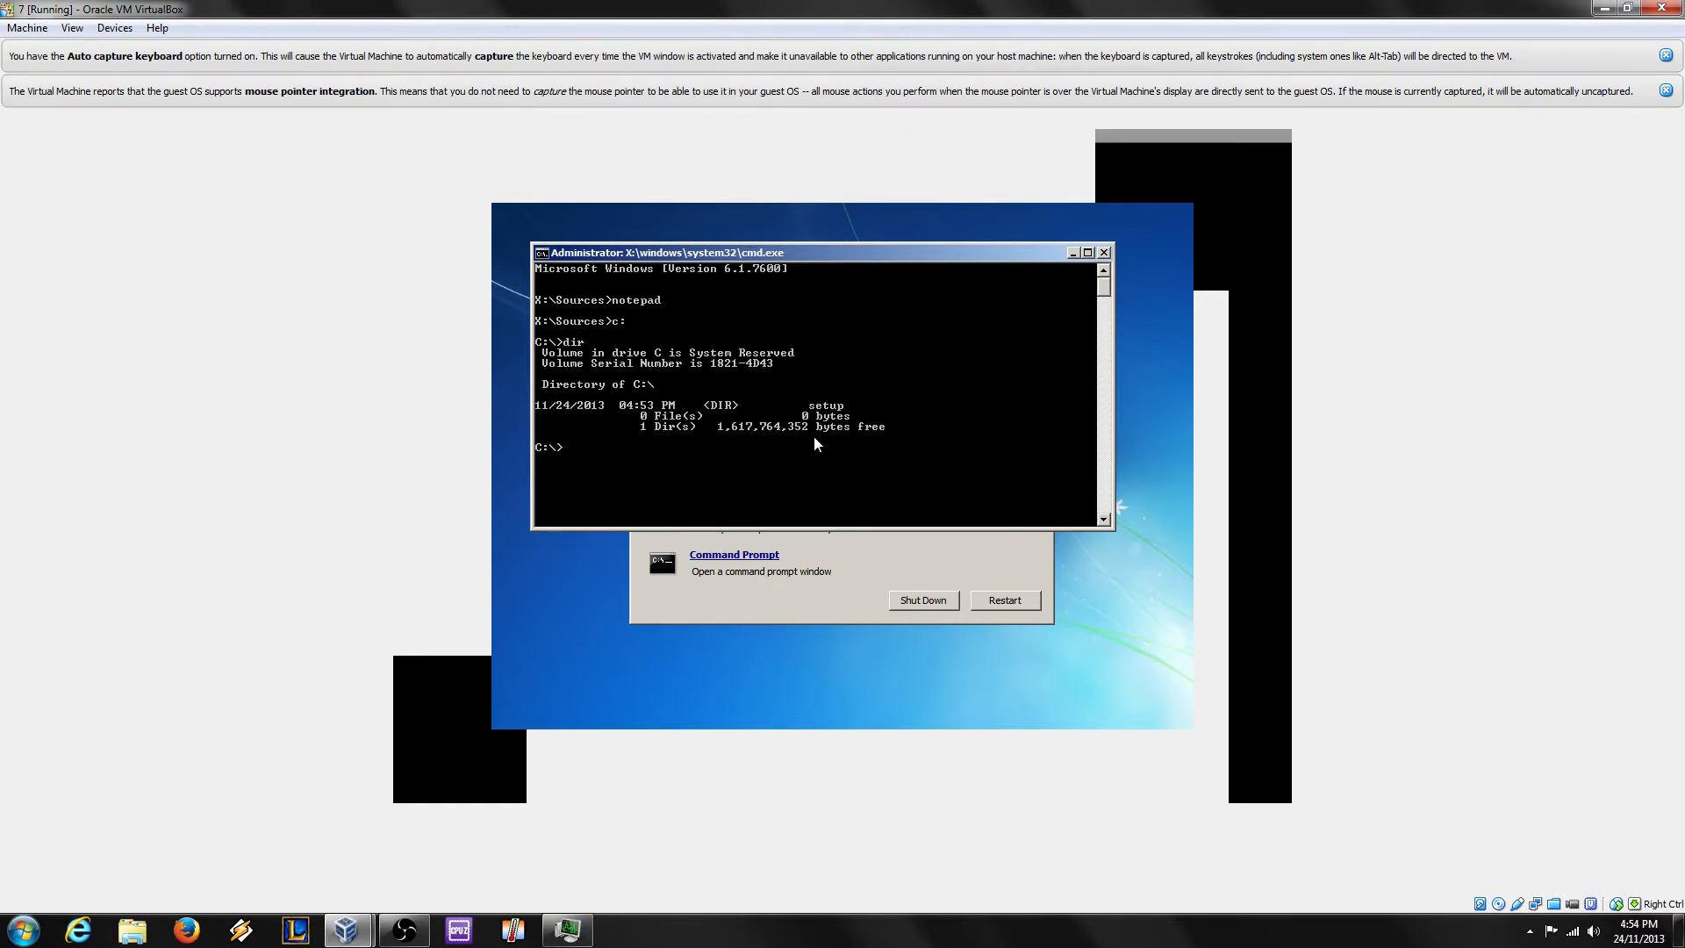
type("cd setup")
key("Return")
type("dir")
key("Return")
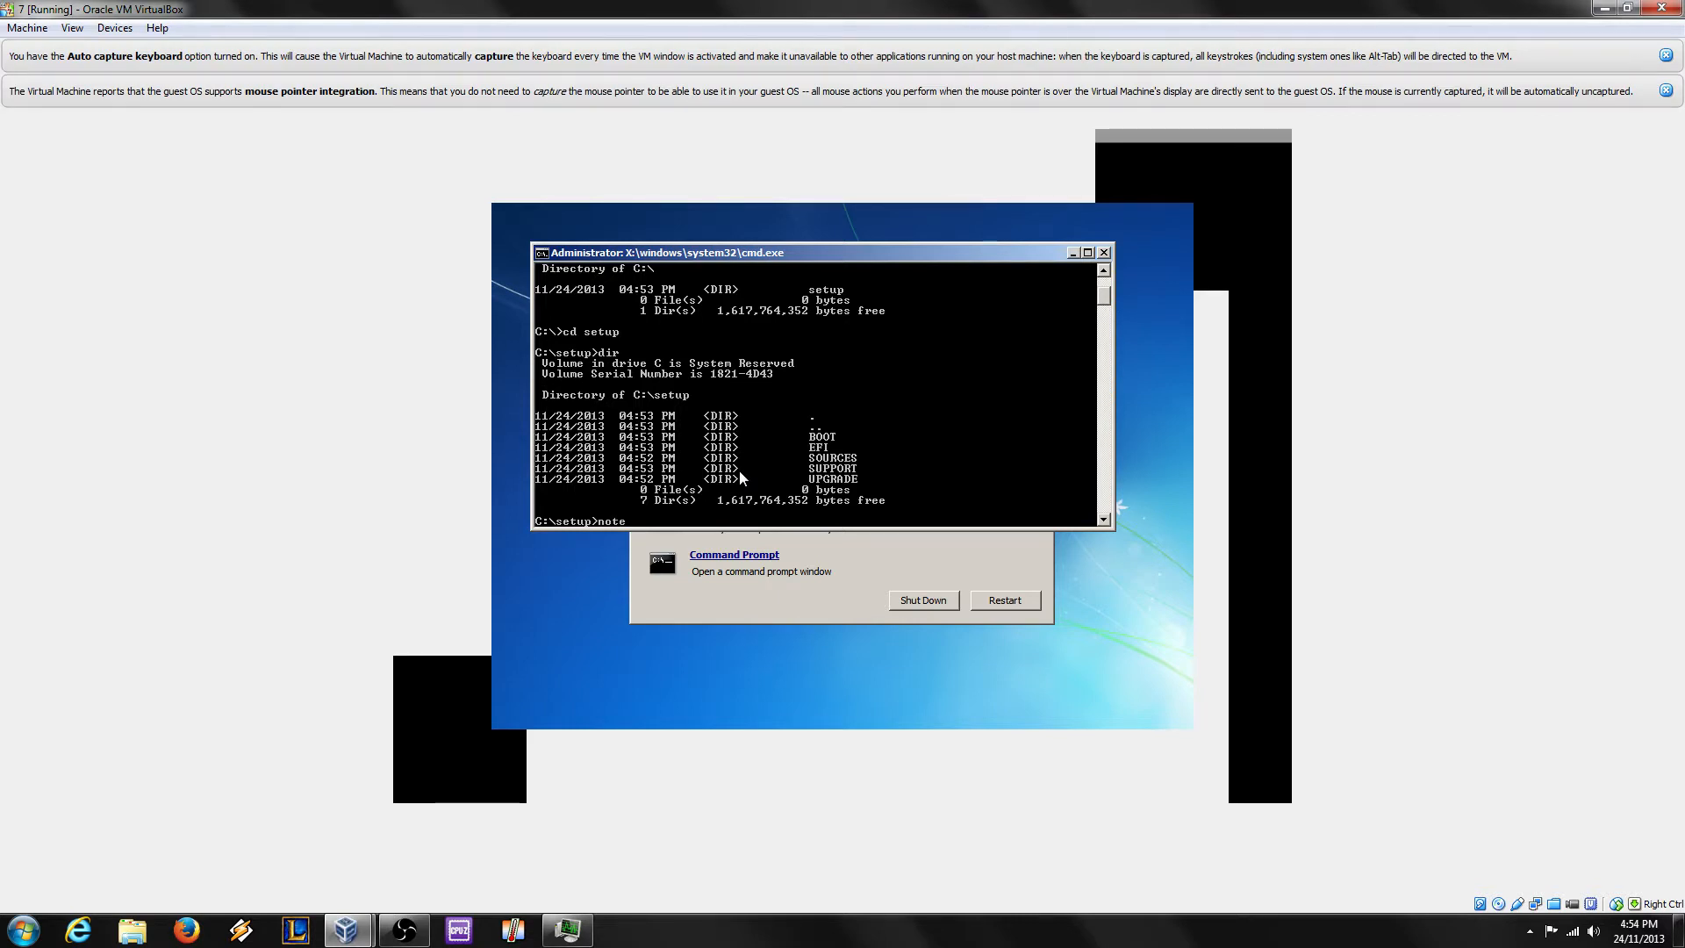
key("Return")
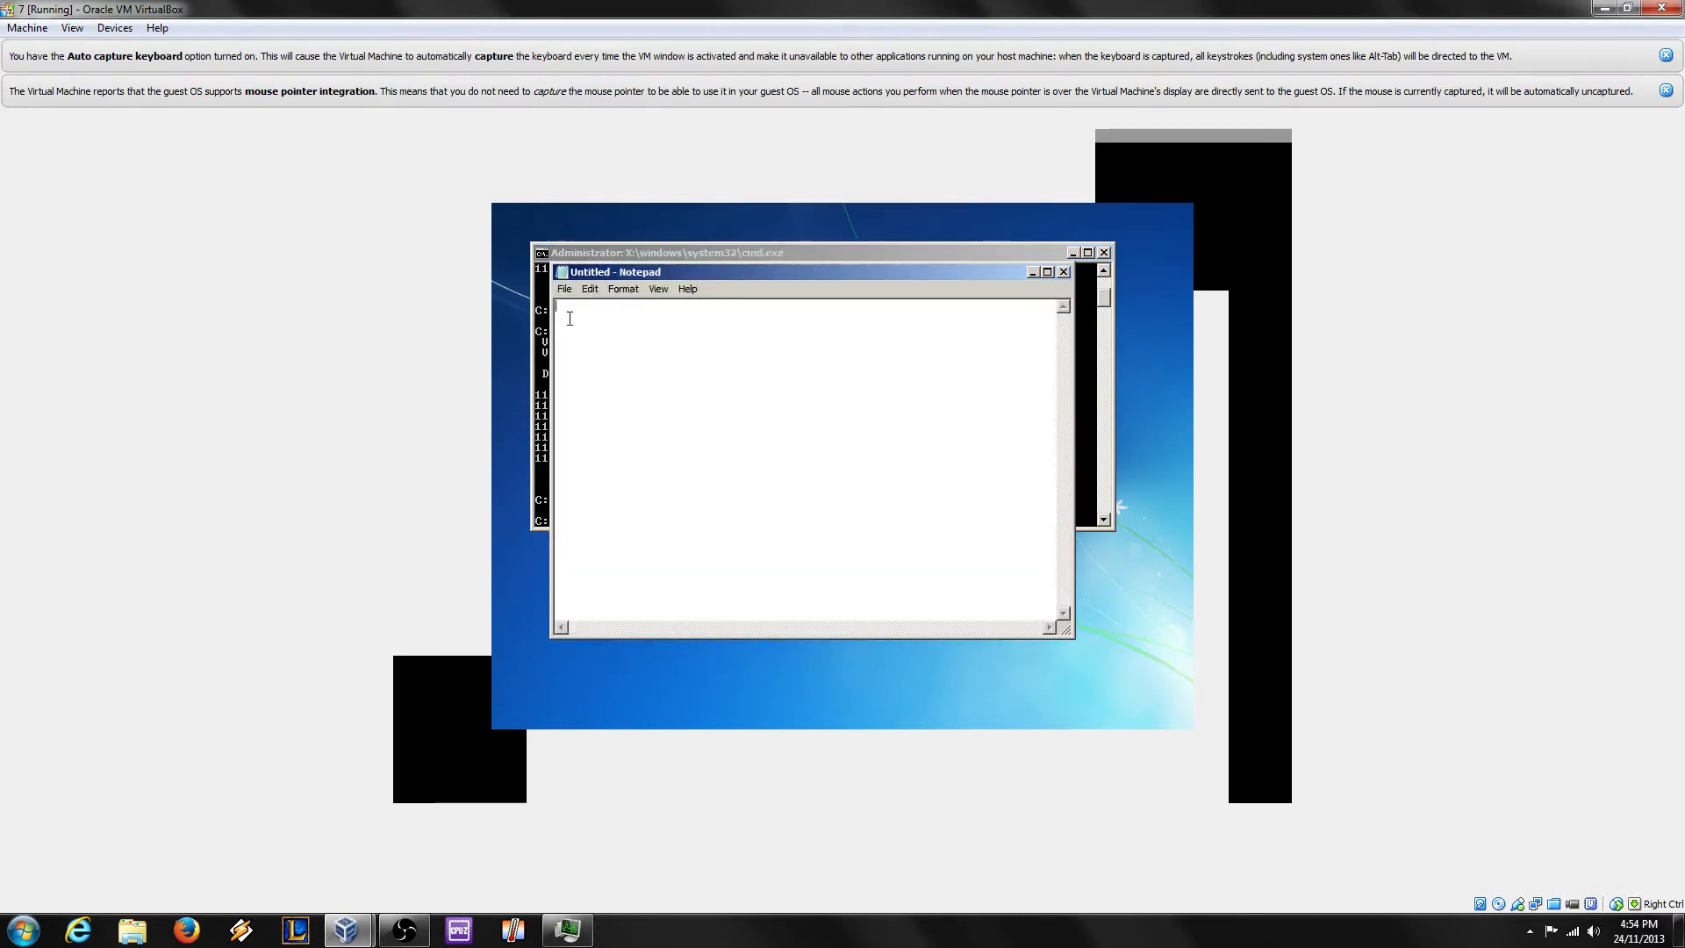
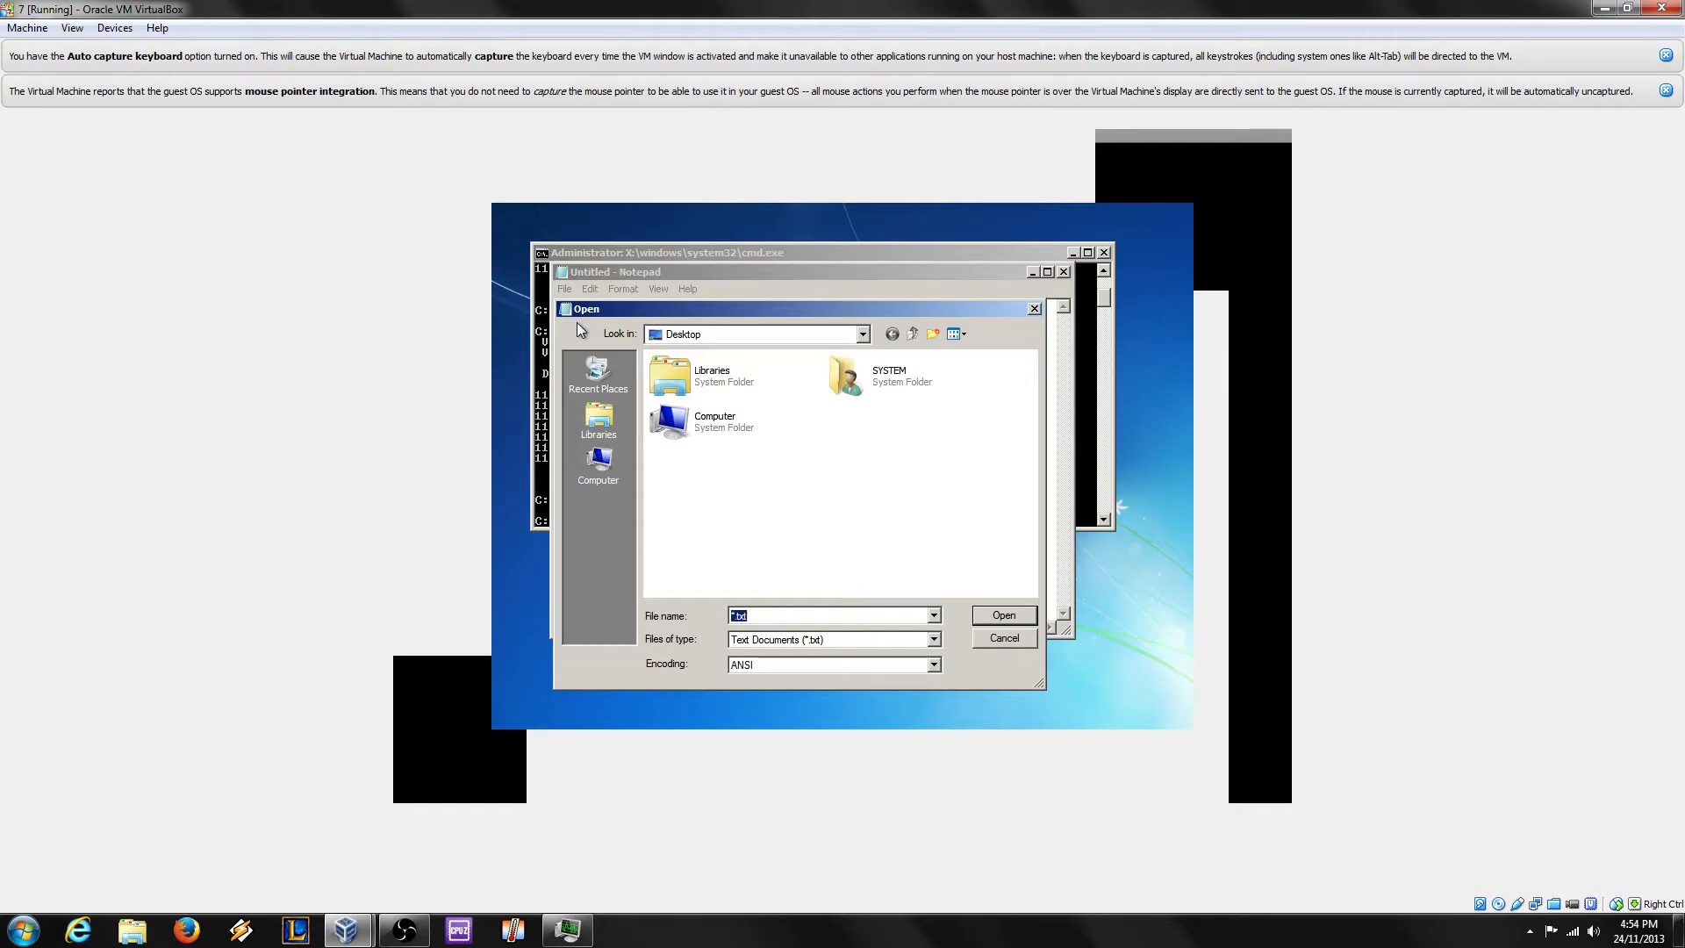
Step: Browse Notepad's Open dialog to Computer, then into CD Drive (D:) to list its folders
left_click(599, 463)
double_click(738, 474)
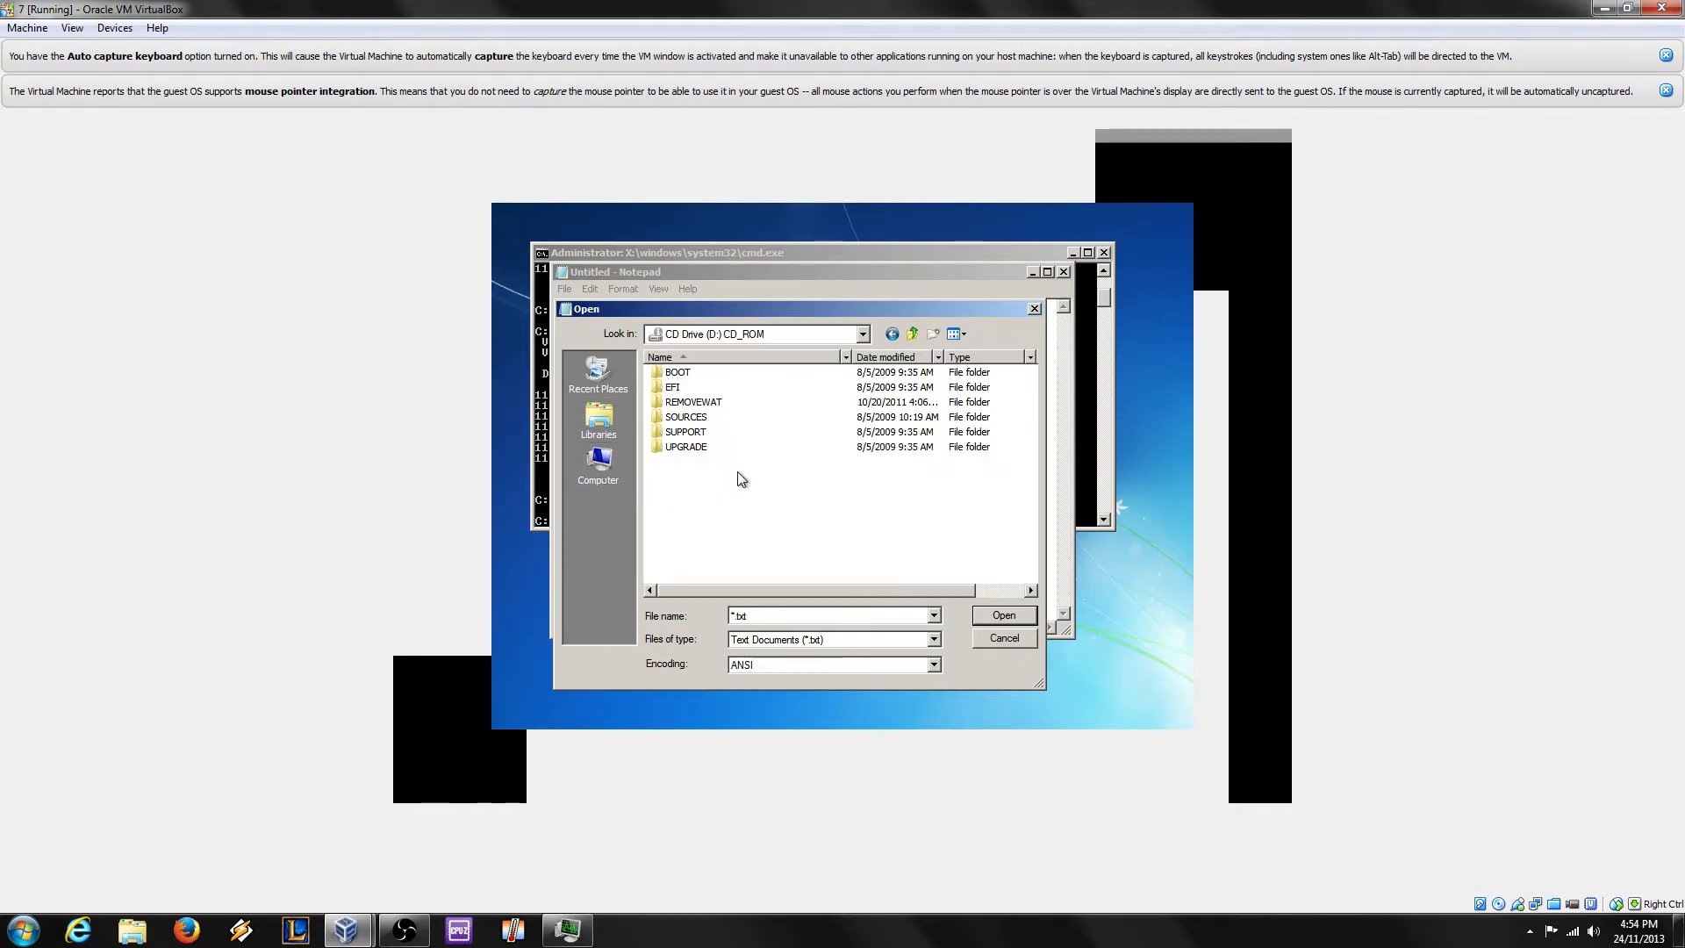
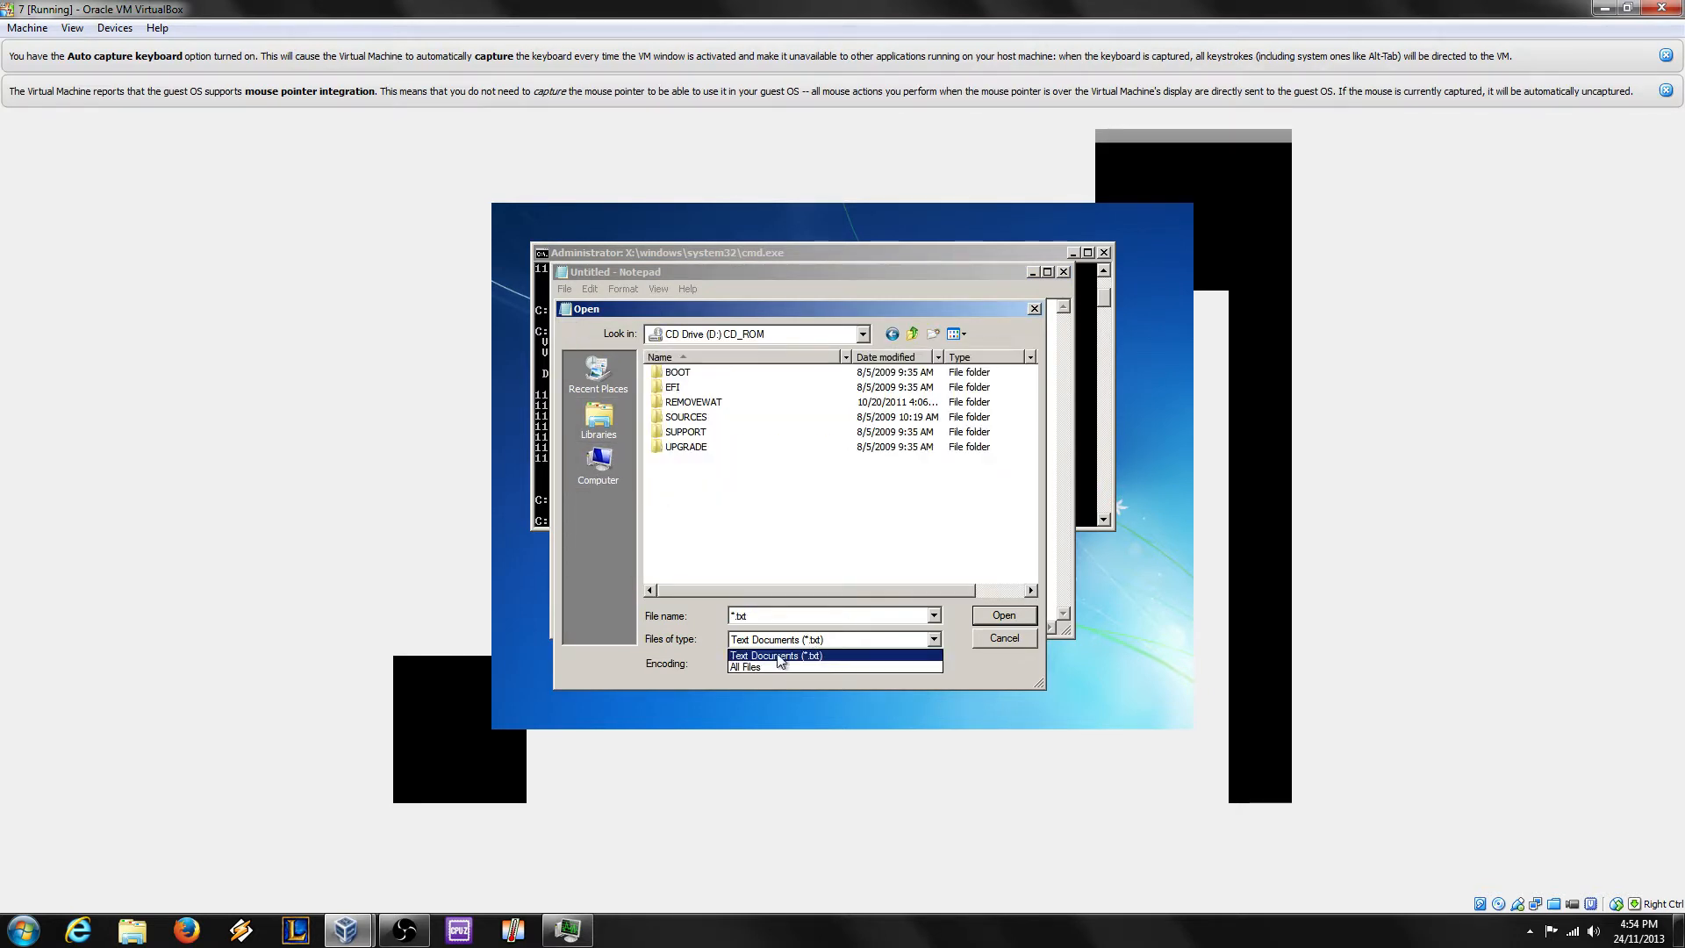
Step: Switch the Open dialog to All Files on CD Drive (D:) and copy the SETUP application
left_click(771, 661)
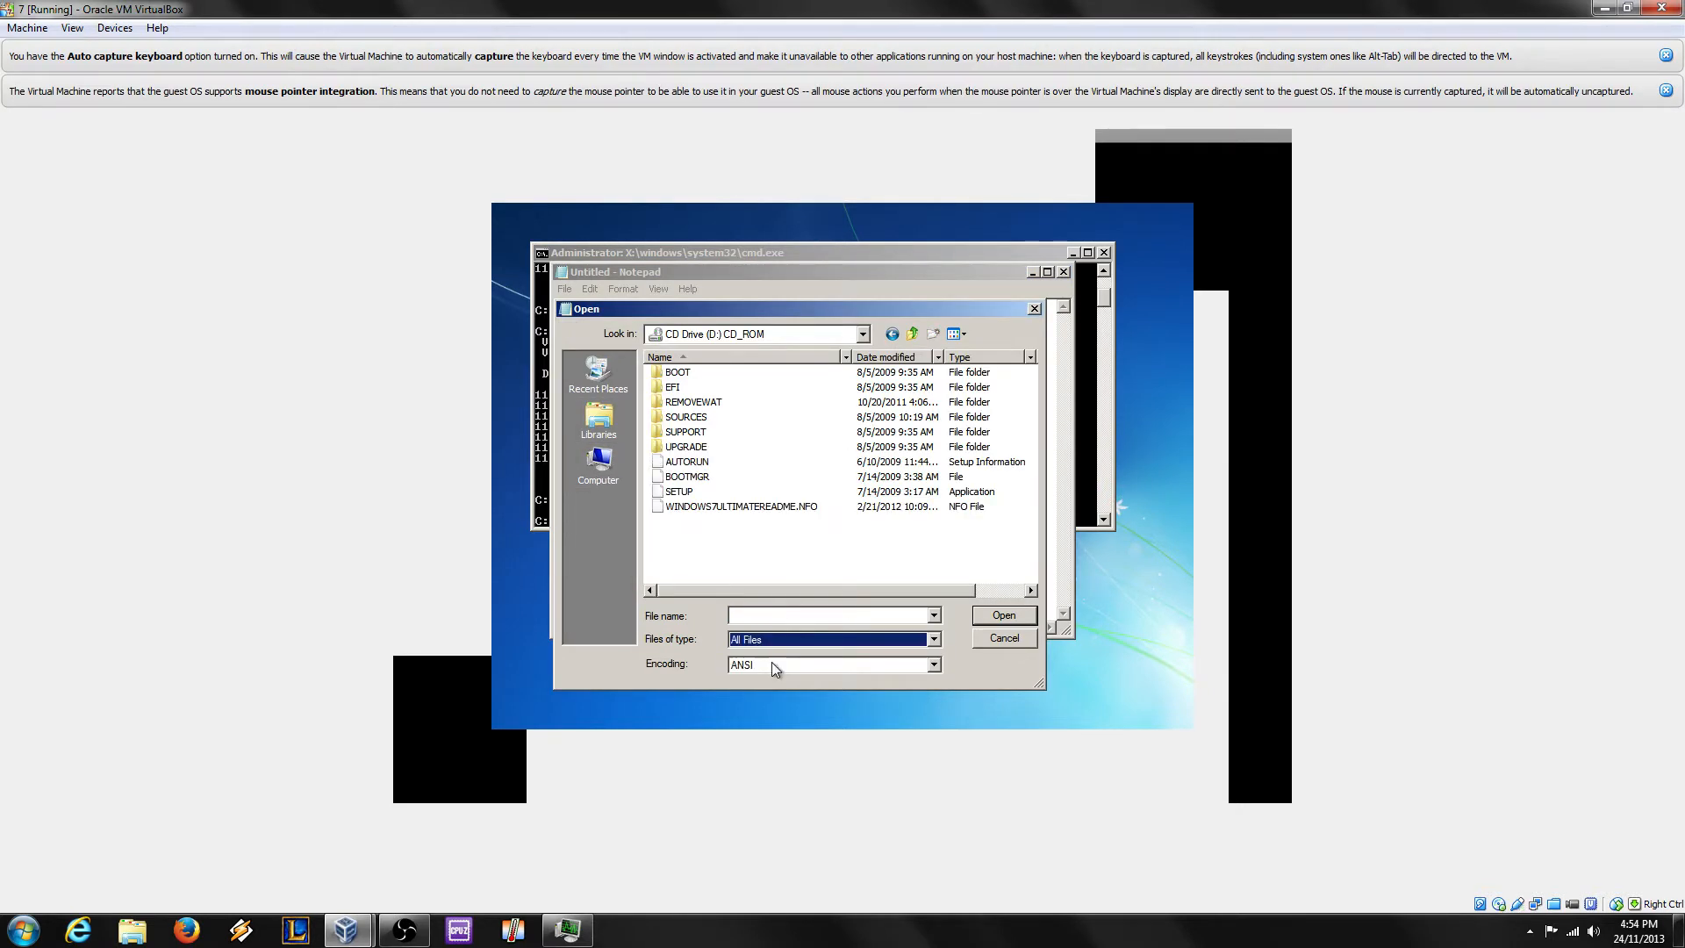
left_click(693, 461)
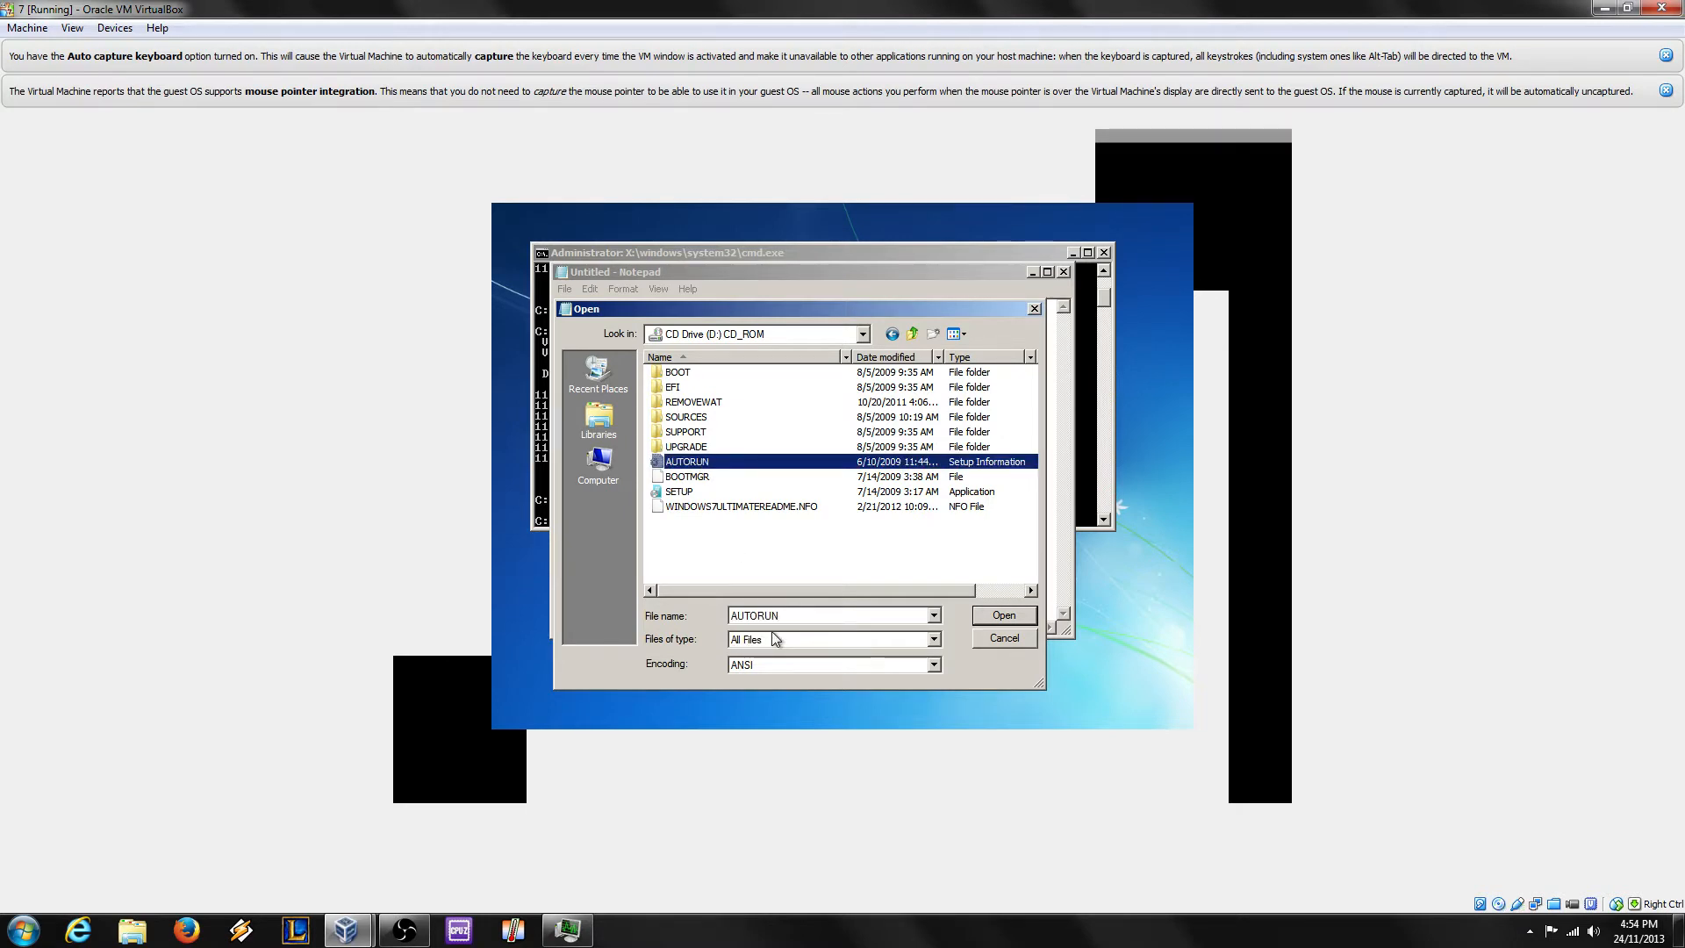
right_click(679, 494)
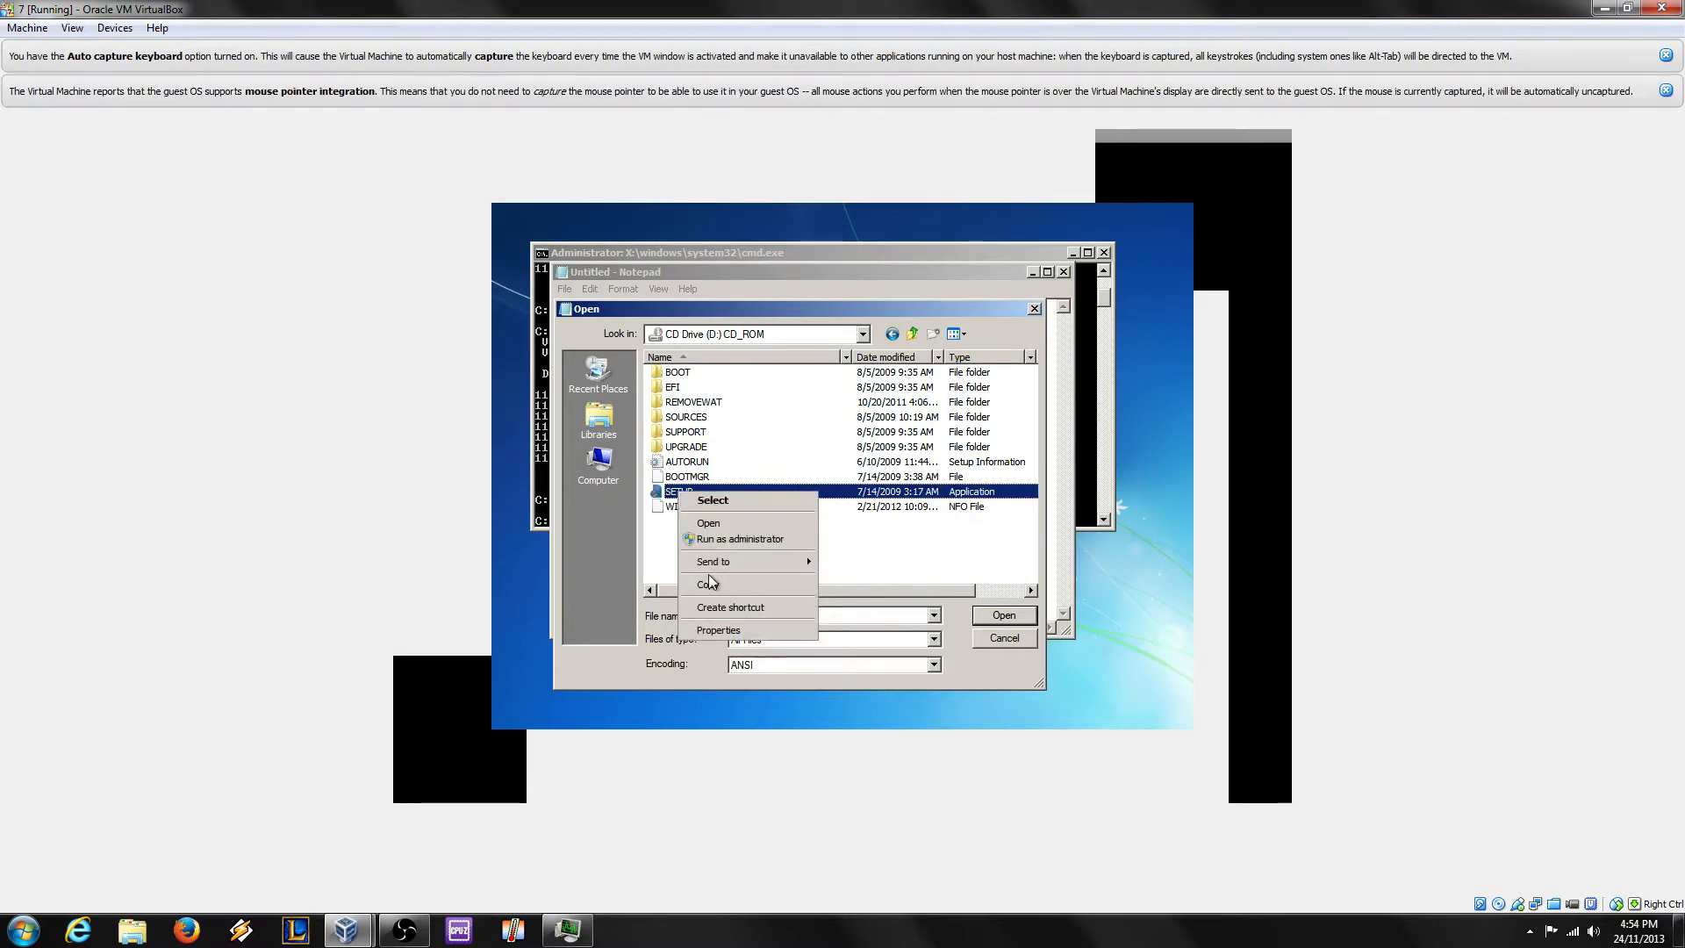
left_click(714, 583)
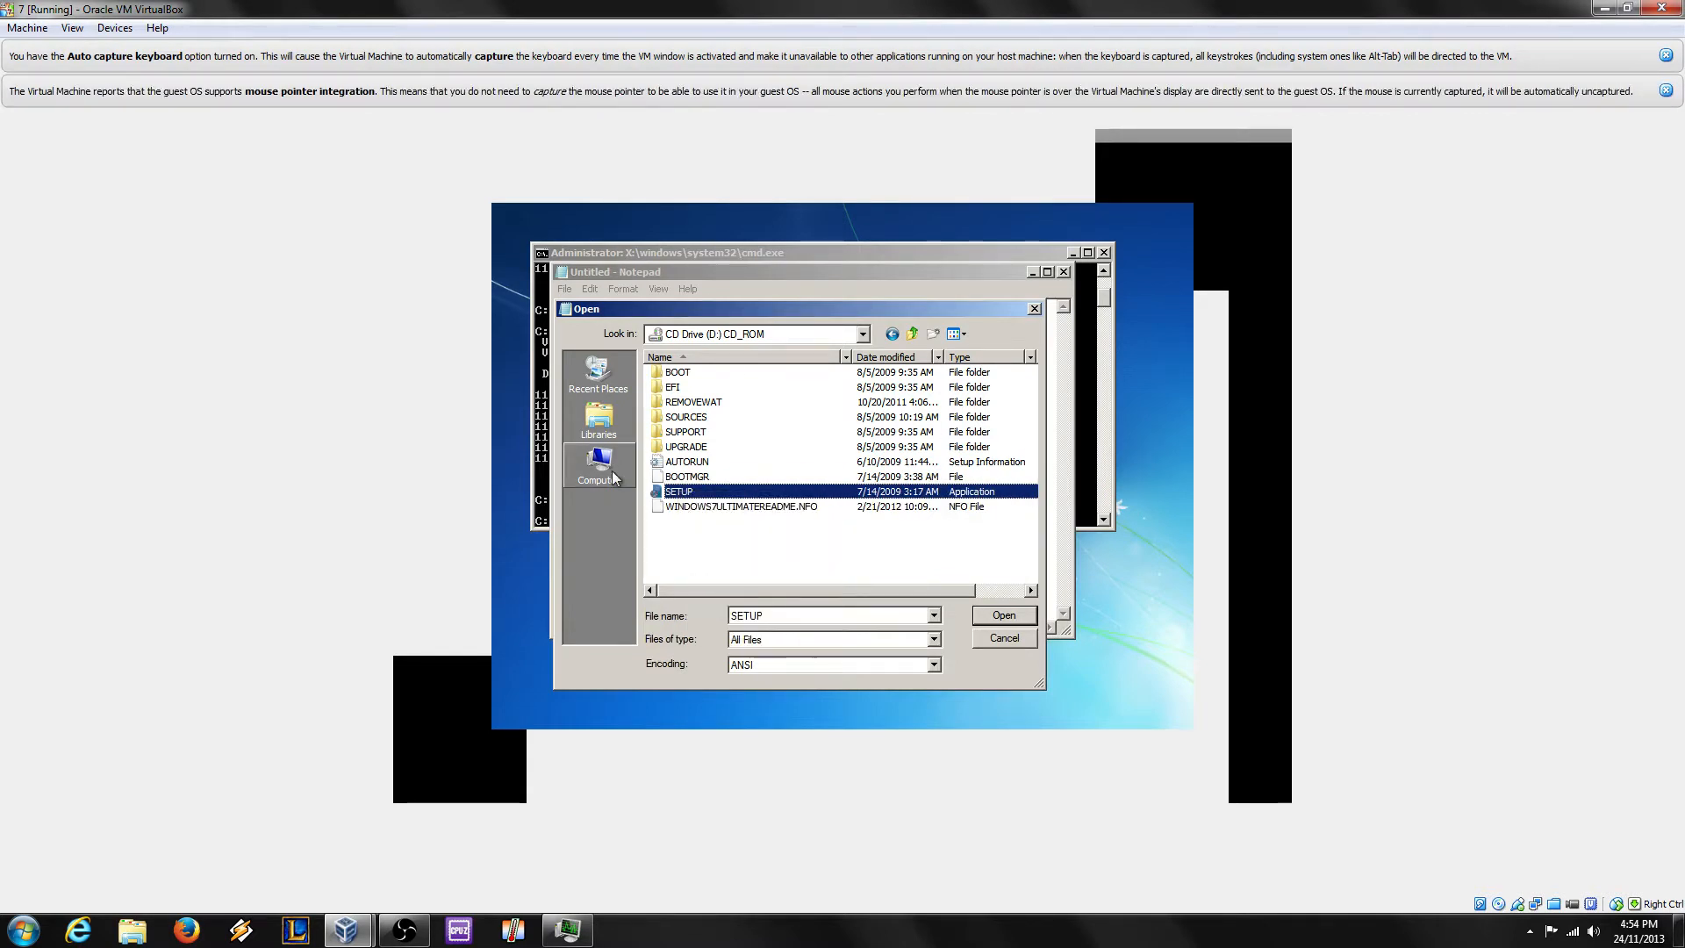
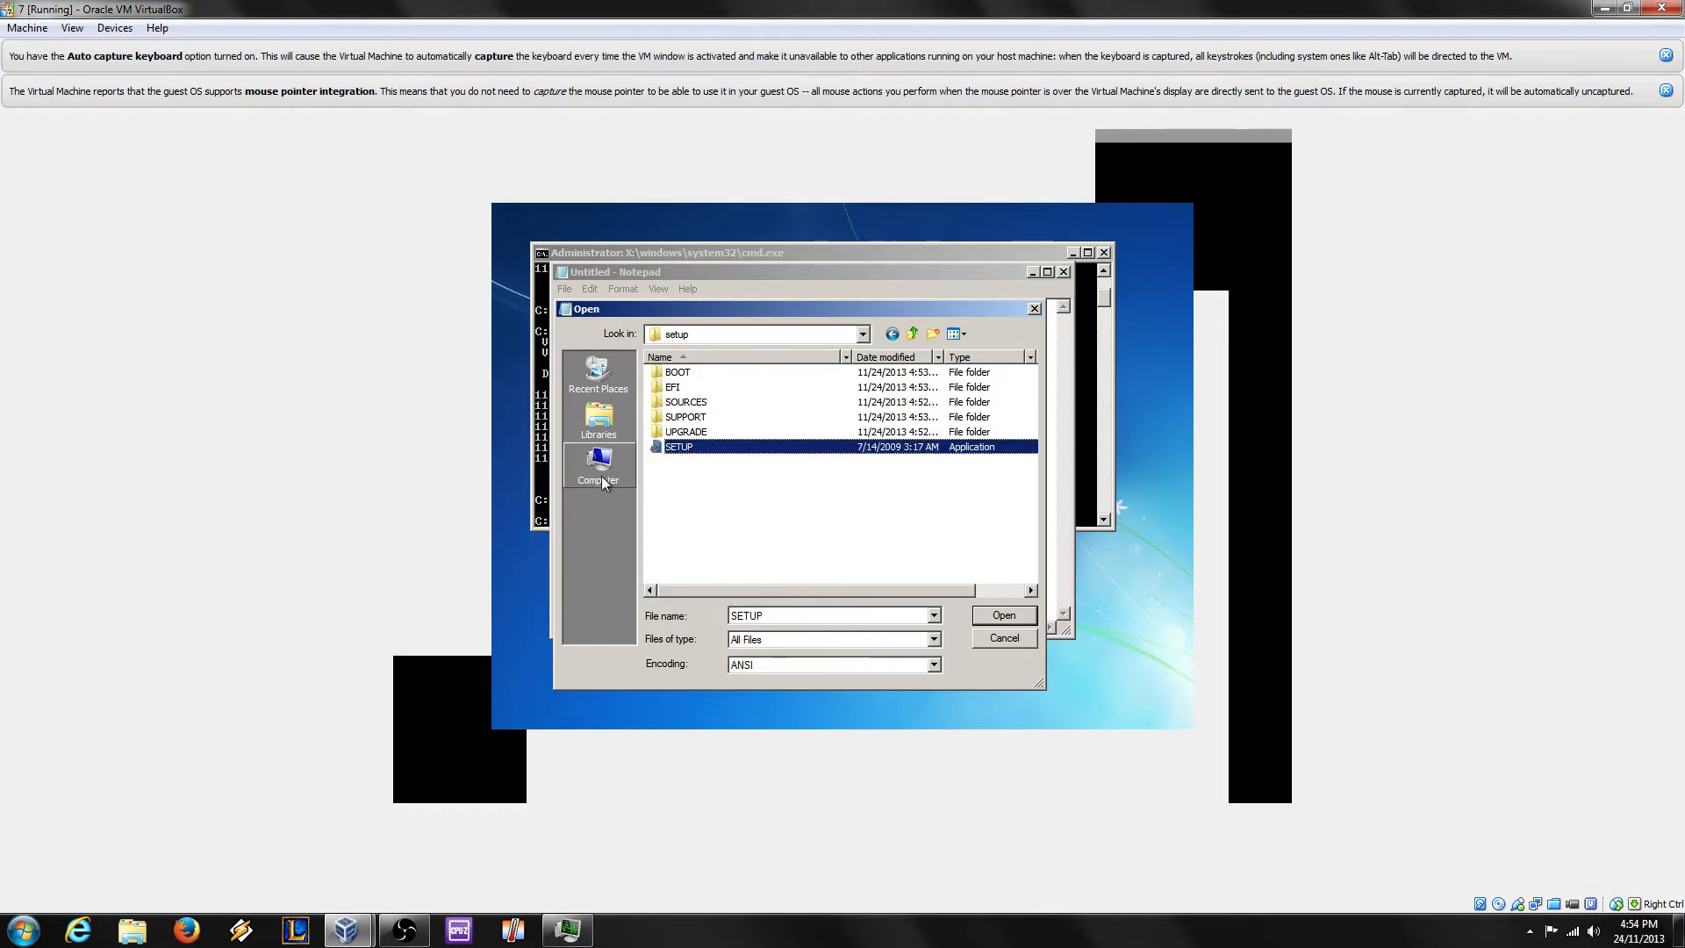
Step: Copy the BOOTMGR file from CD Drive (D:) in the Open dialog
left_click(601, 474)
double_click(733, 490)
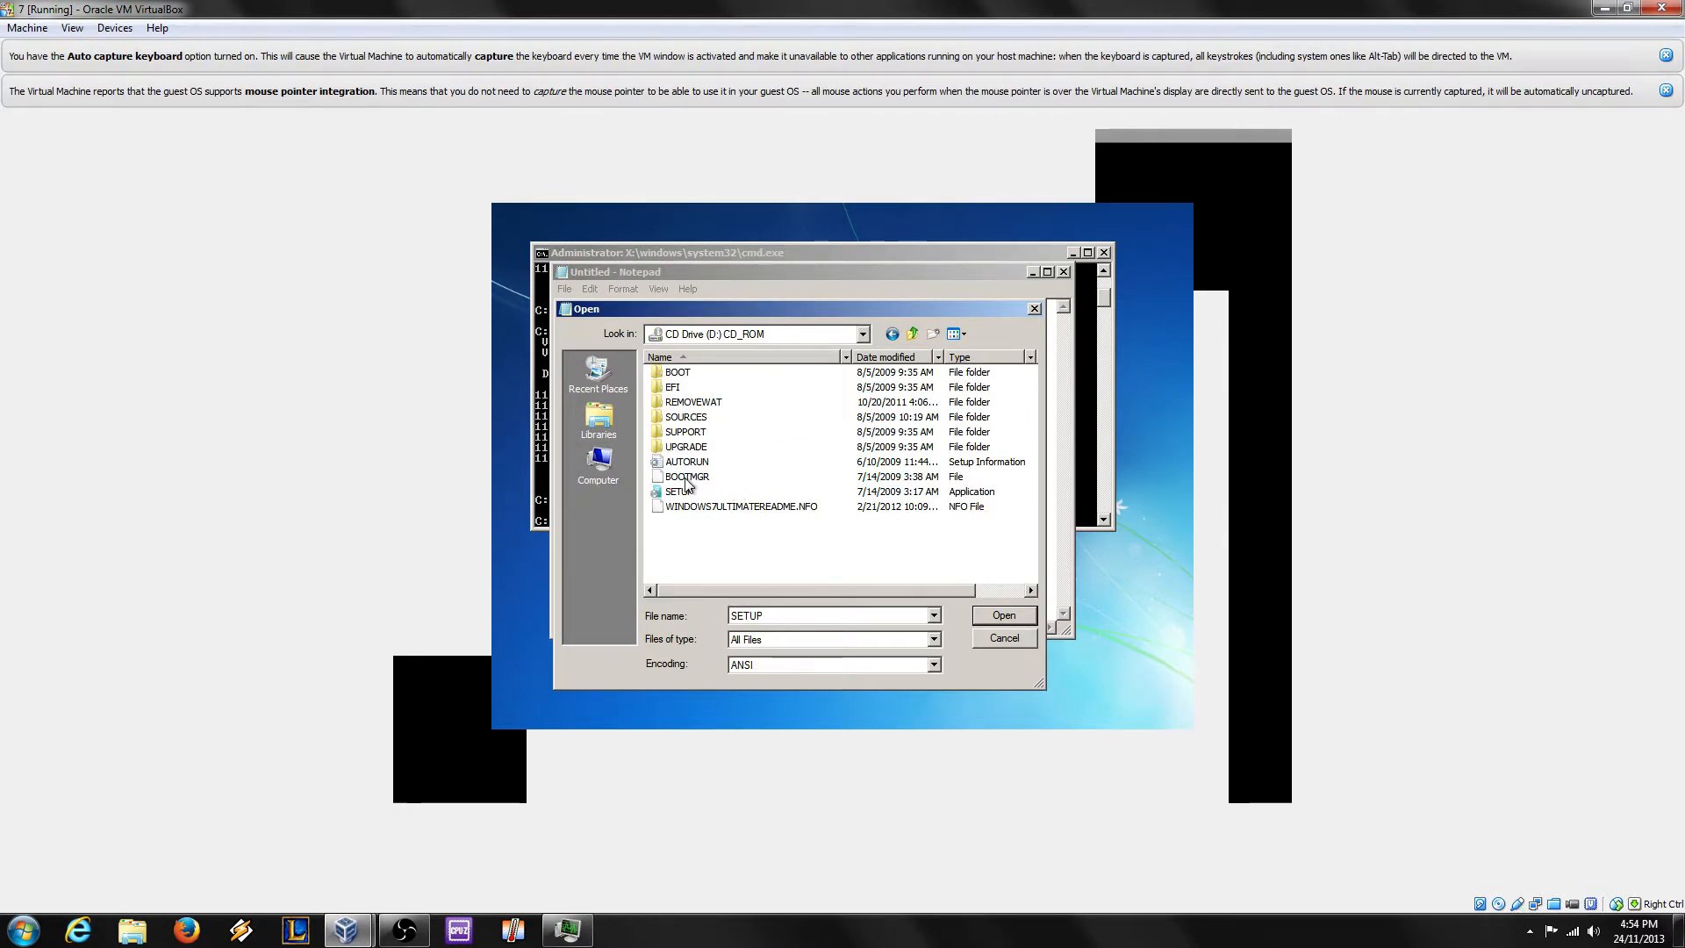
right_click(687, 476)
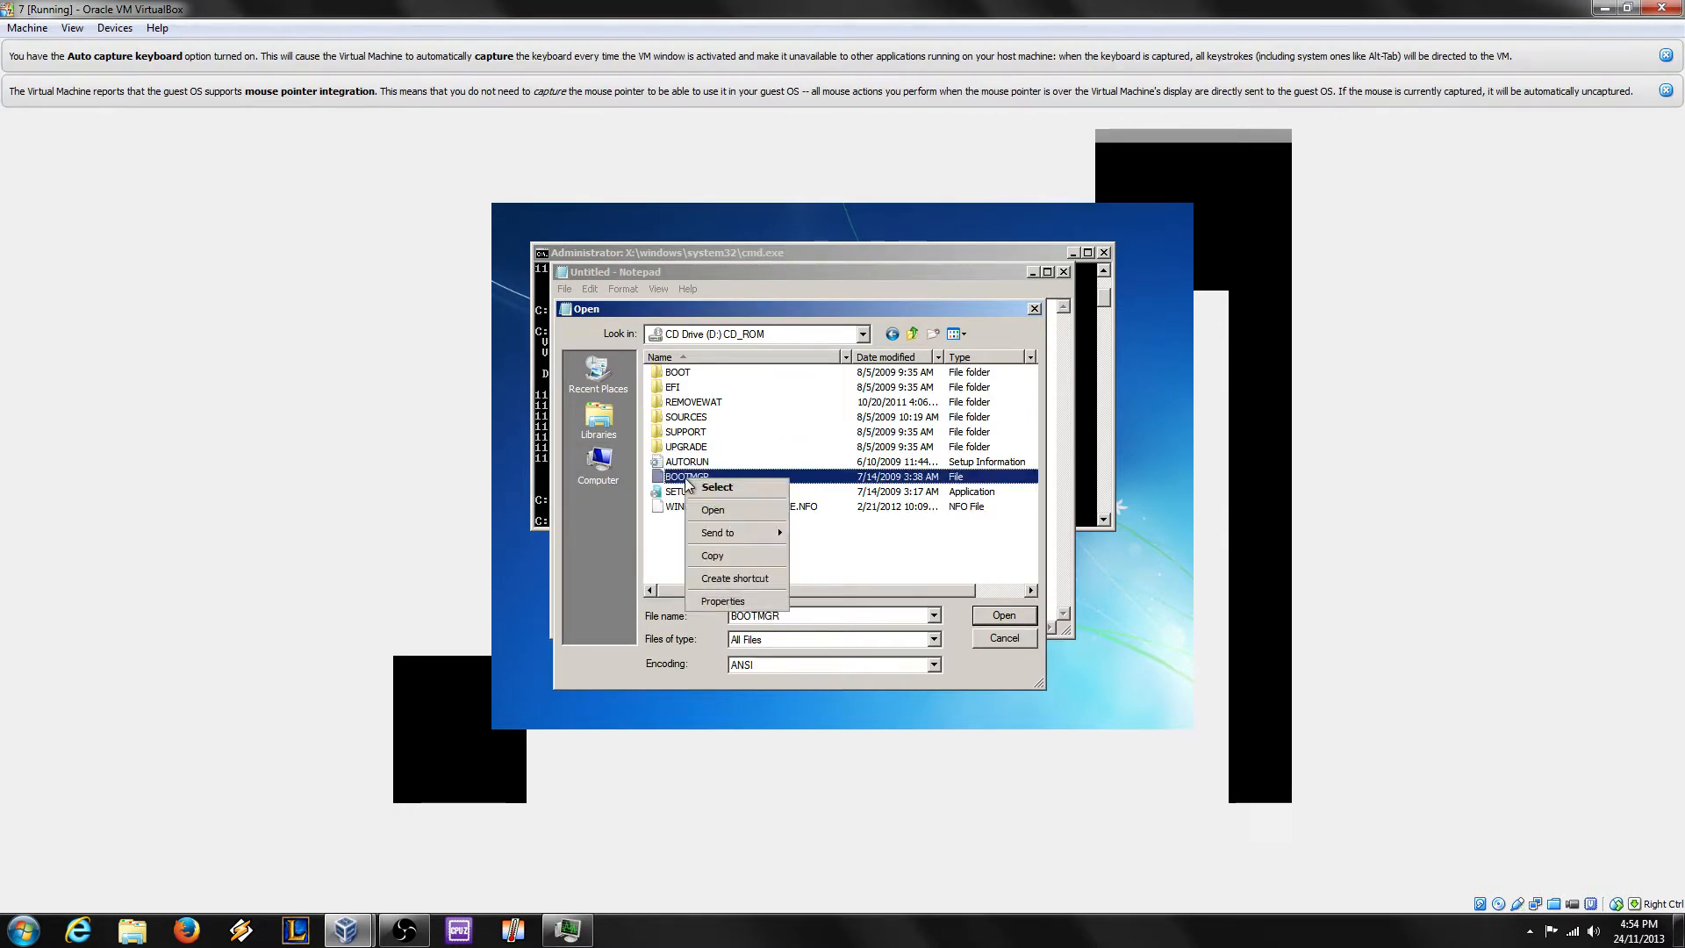
left_click(717, 559)
Step: Go back to Computer and open the System Reserved (C:) drive
left_click(606, 474)
left_click(729, 412)
double_click(729, 412)
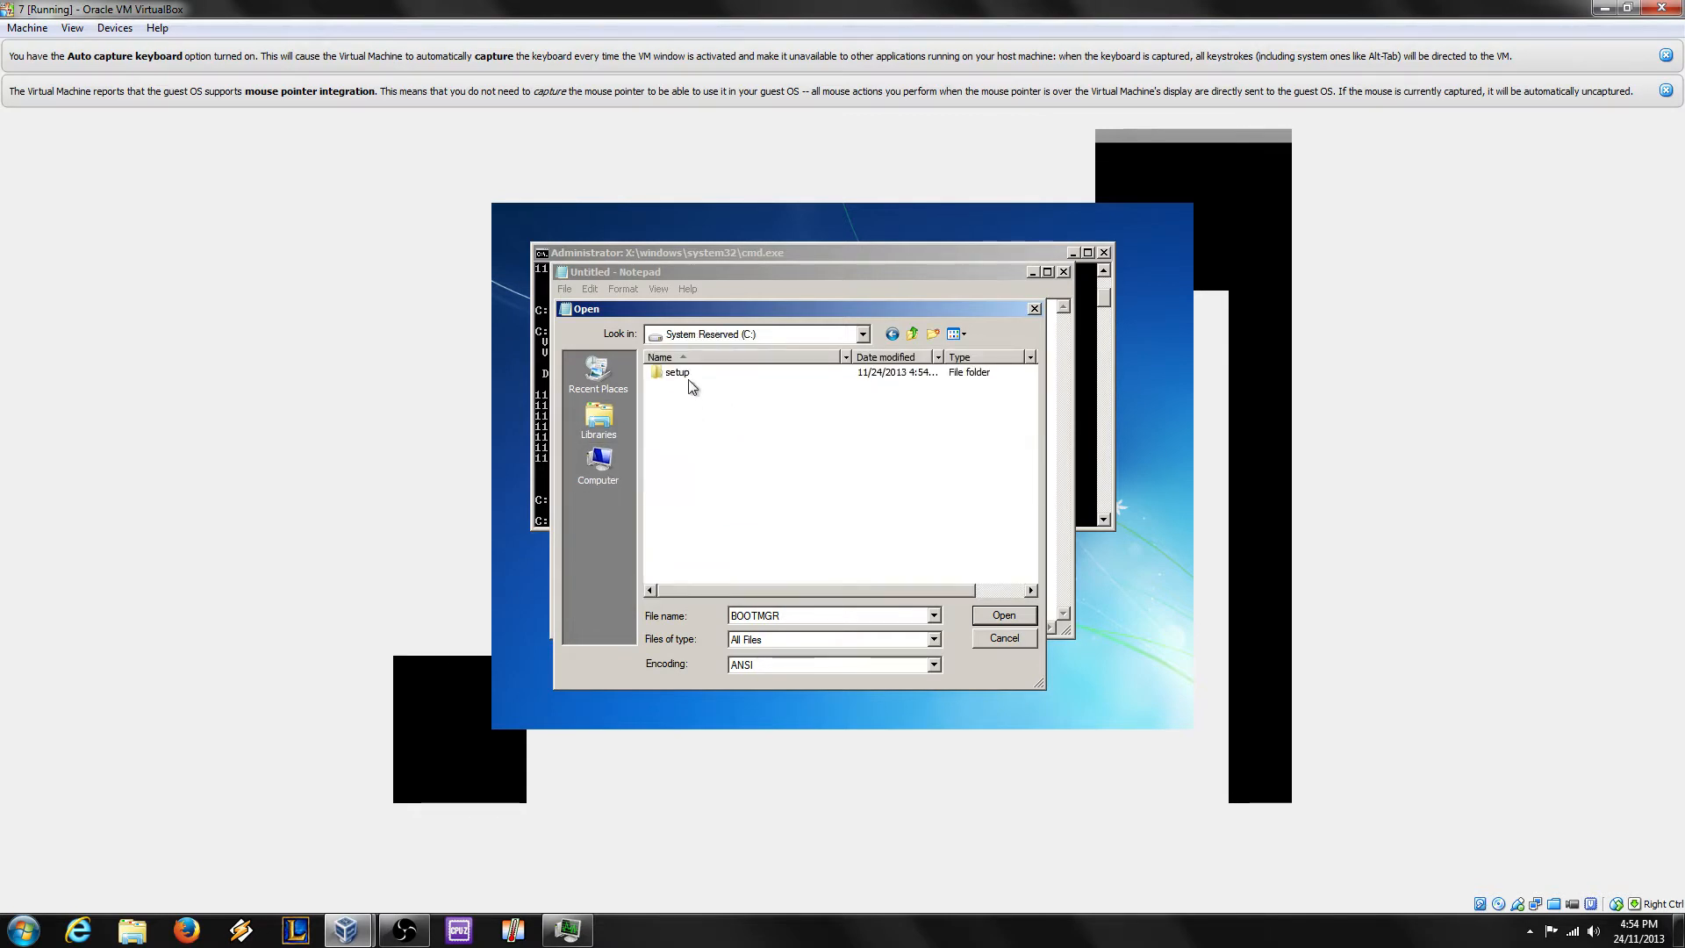
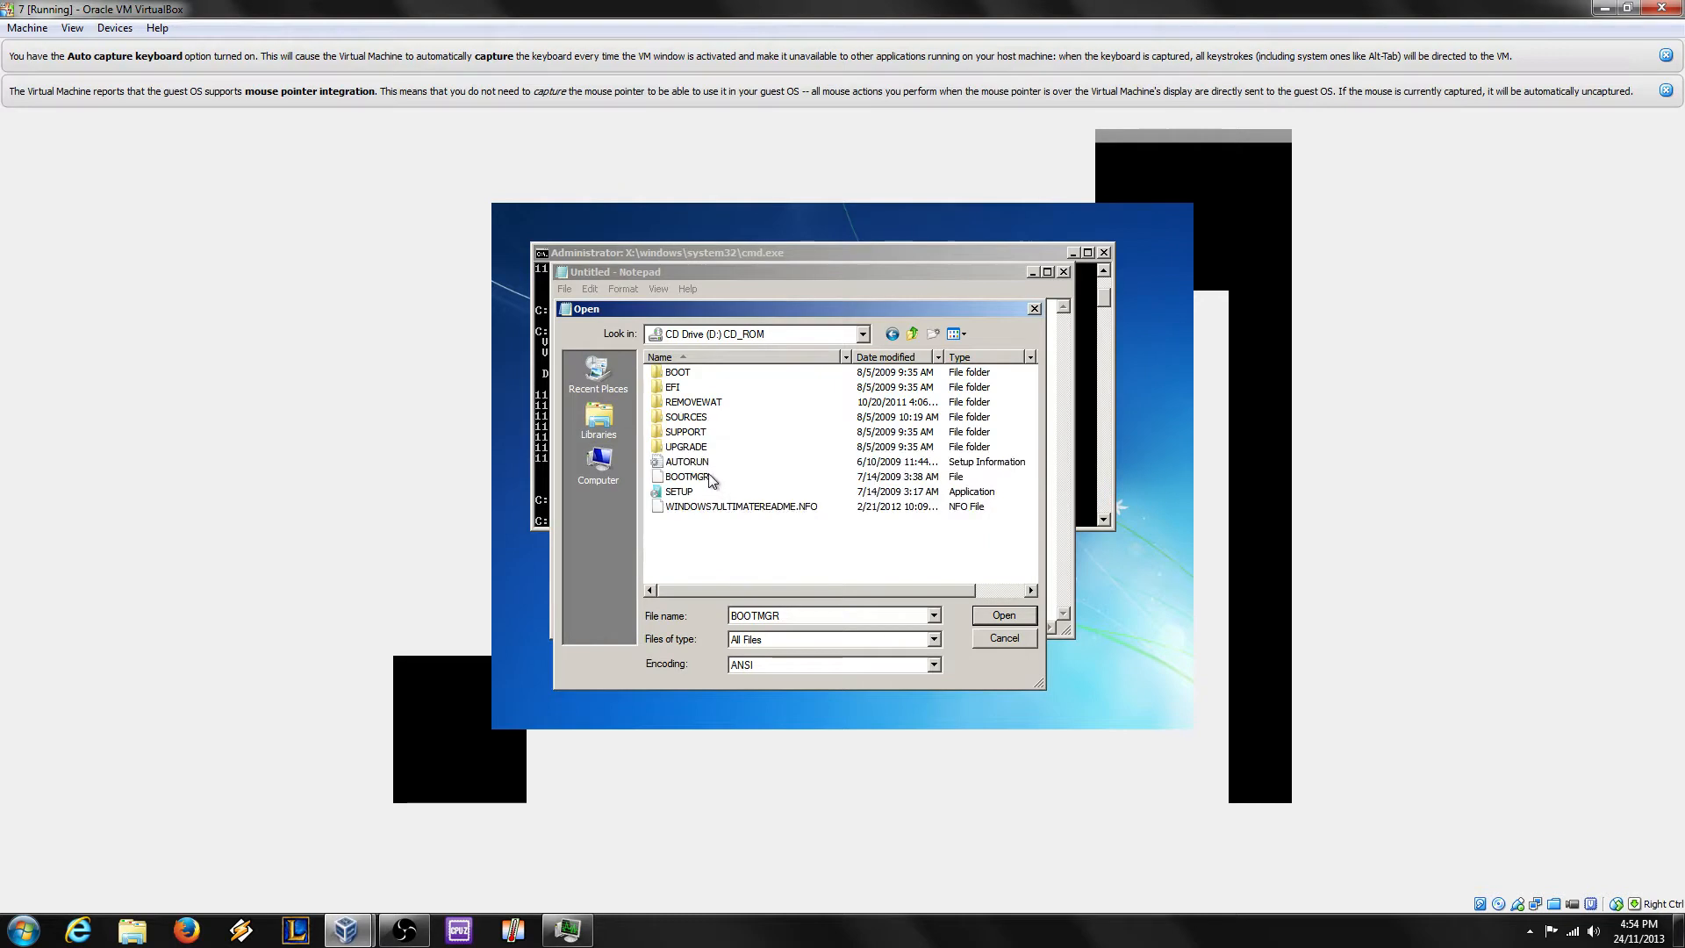
Step: Select the AUTORUN file on the CD and copy it
left_click(699, 463)
right_click(699, 458)
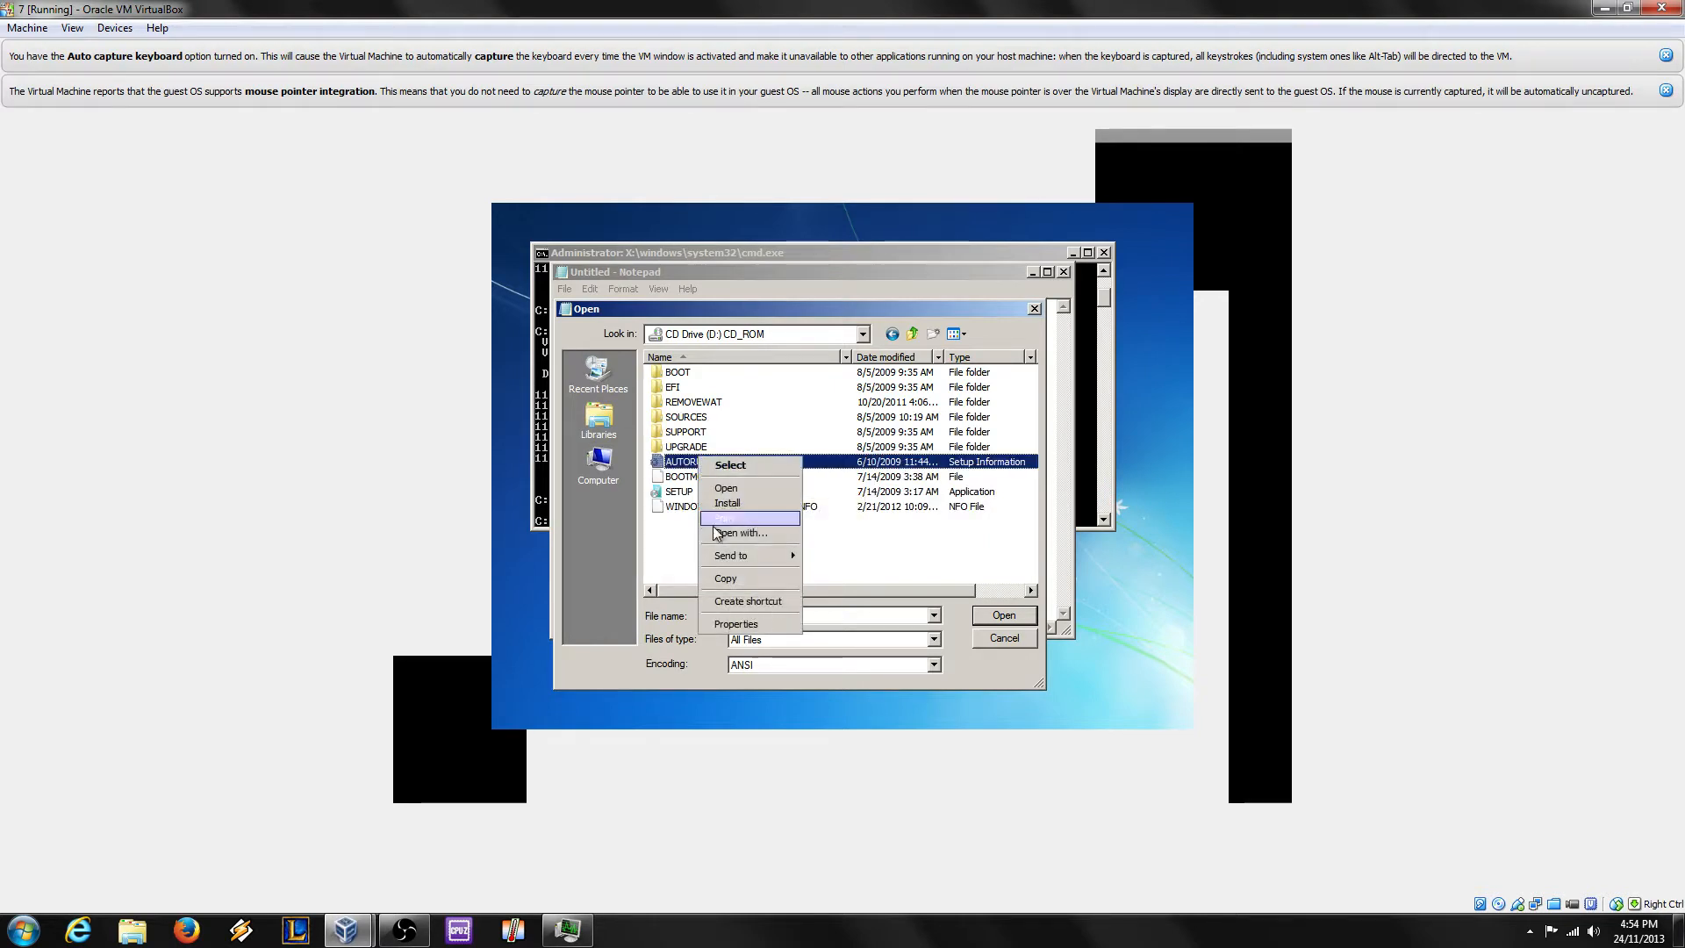
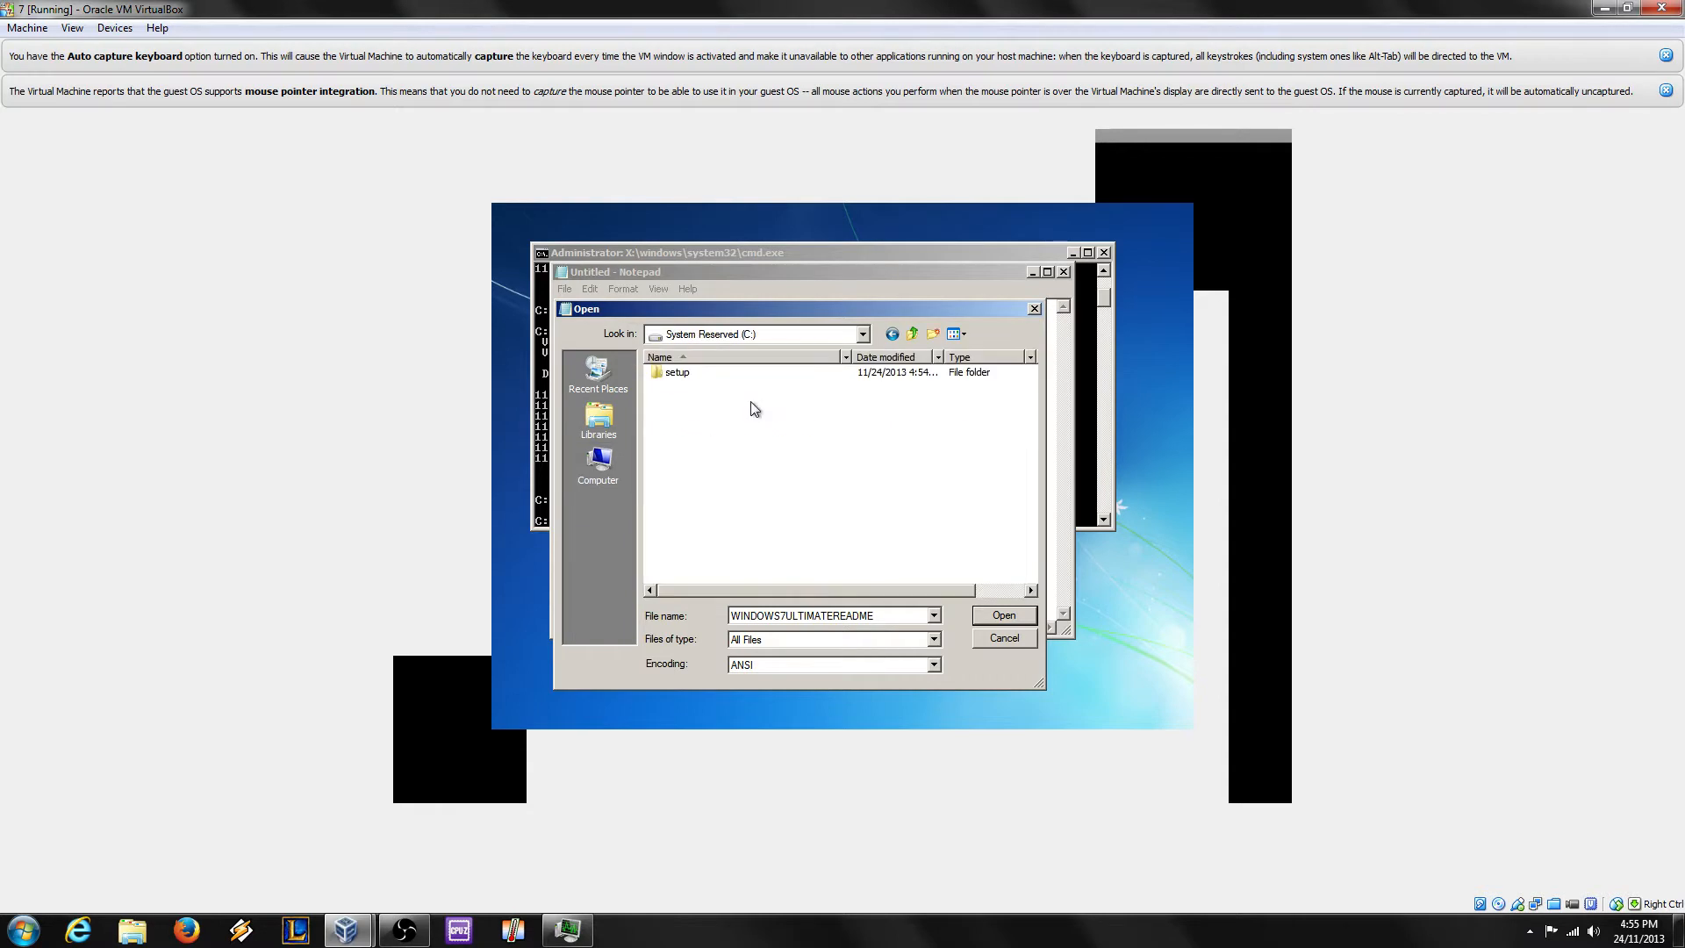
Step: Paste the copied AUTORUN file into the setup folder on drive C
double_click(695, 376)
right_click(723, 504)
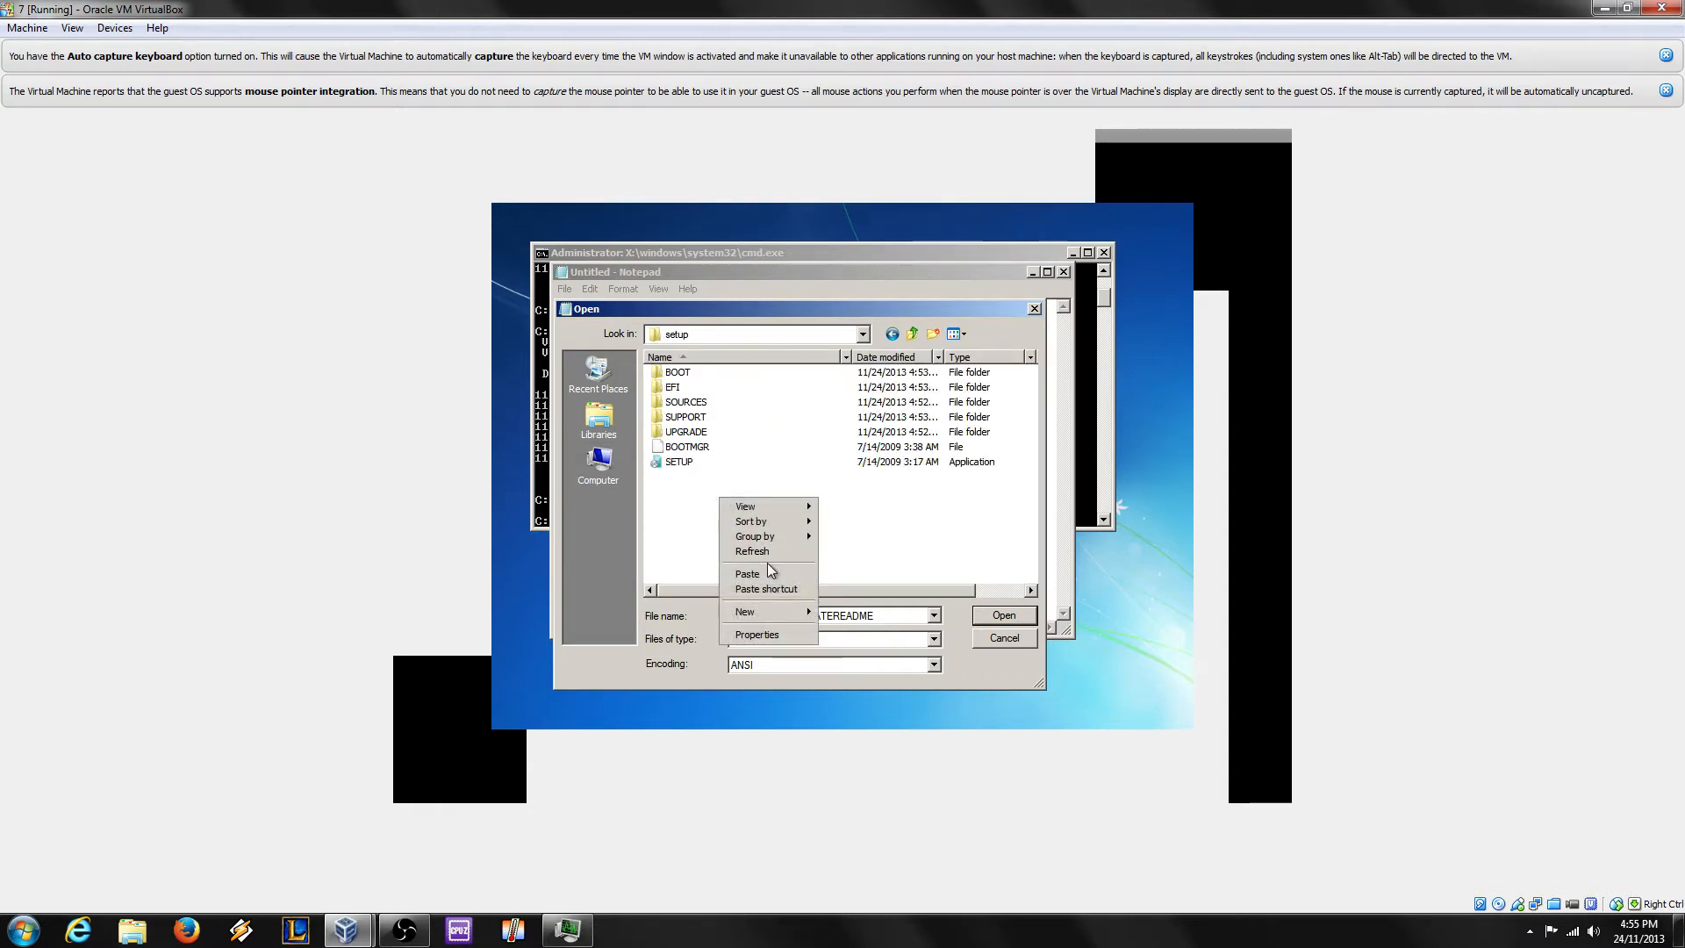
left_click(771, 567)
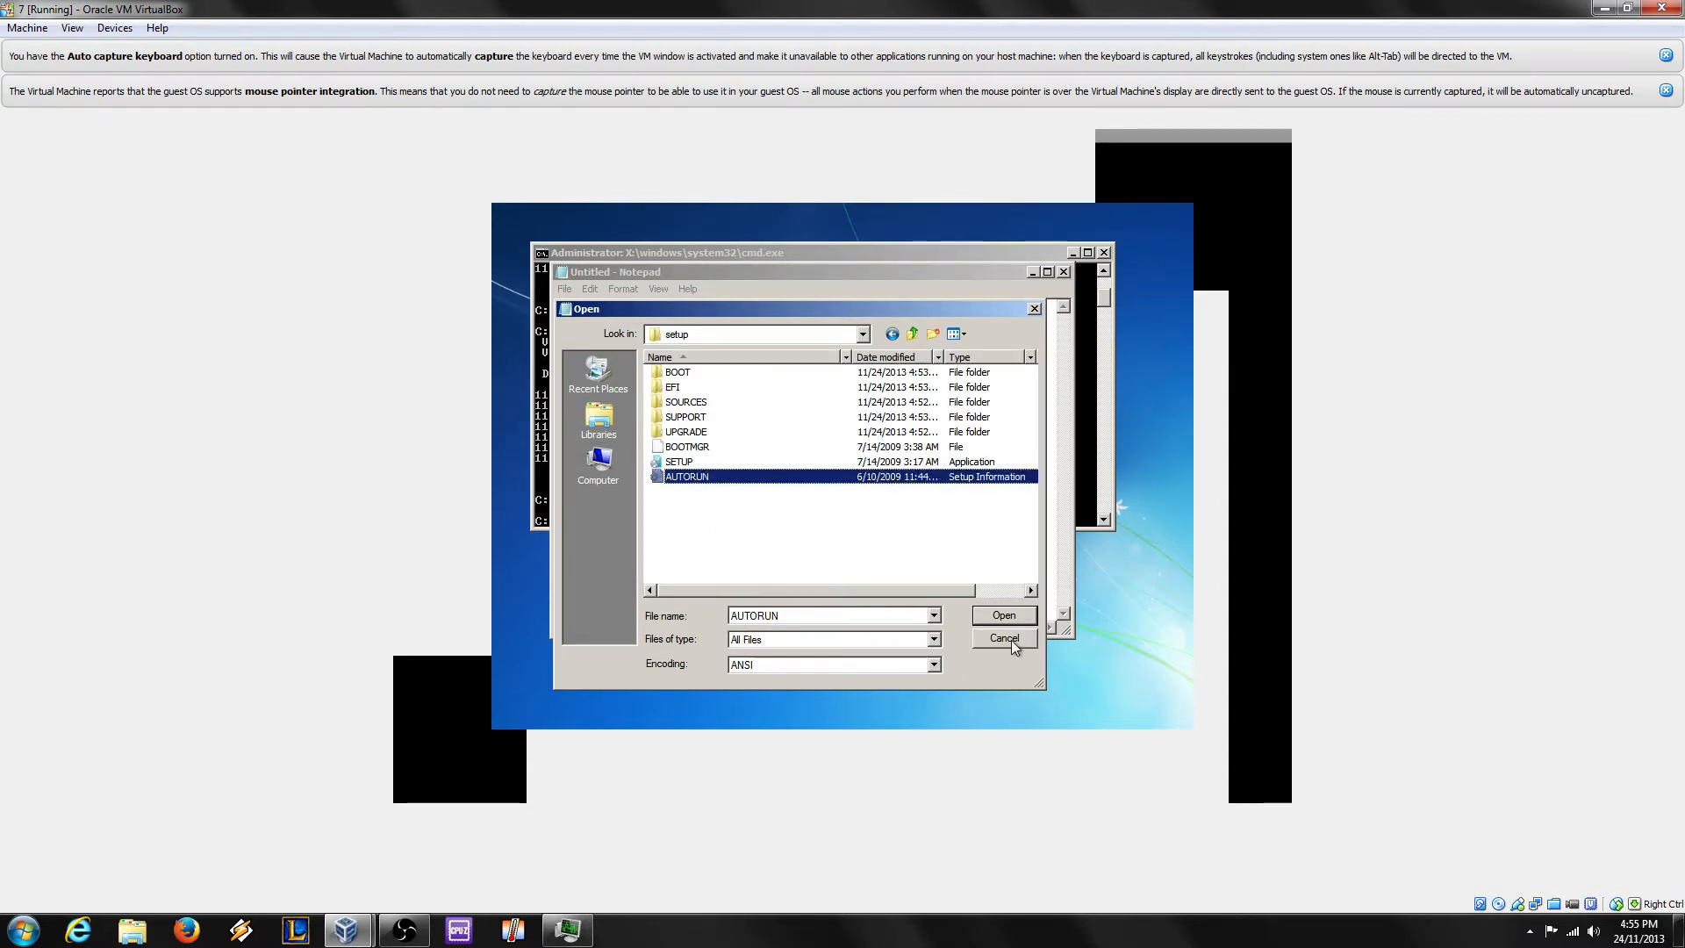
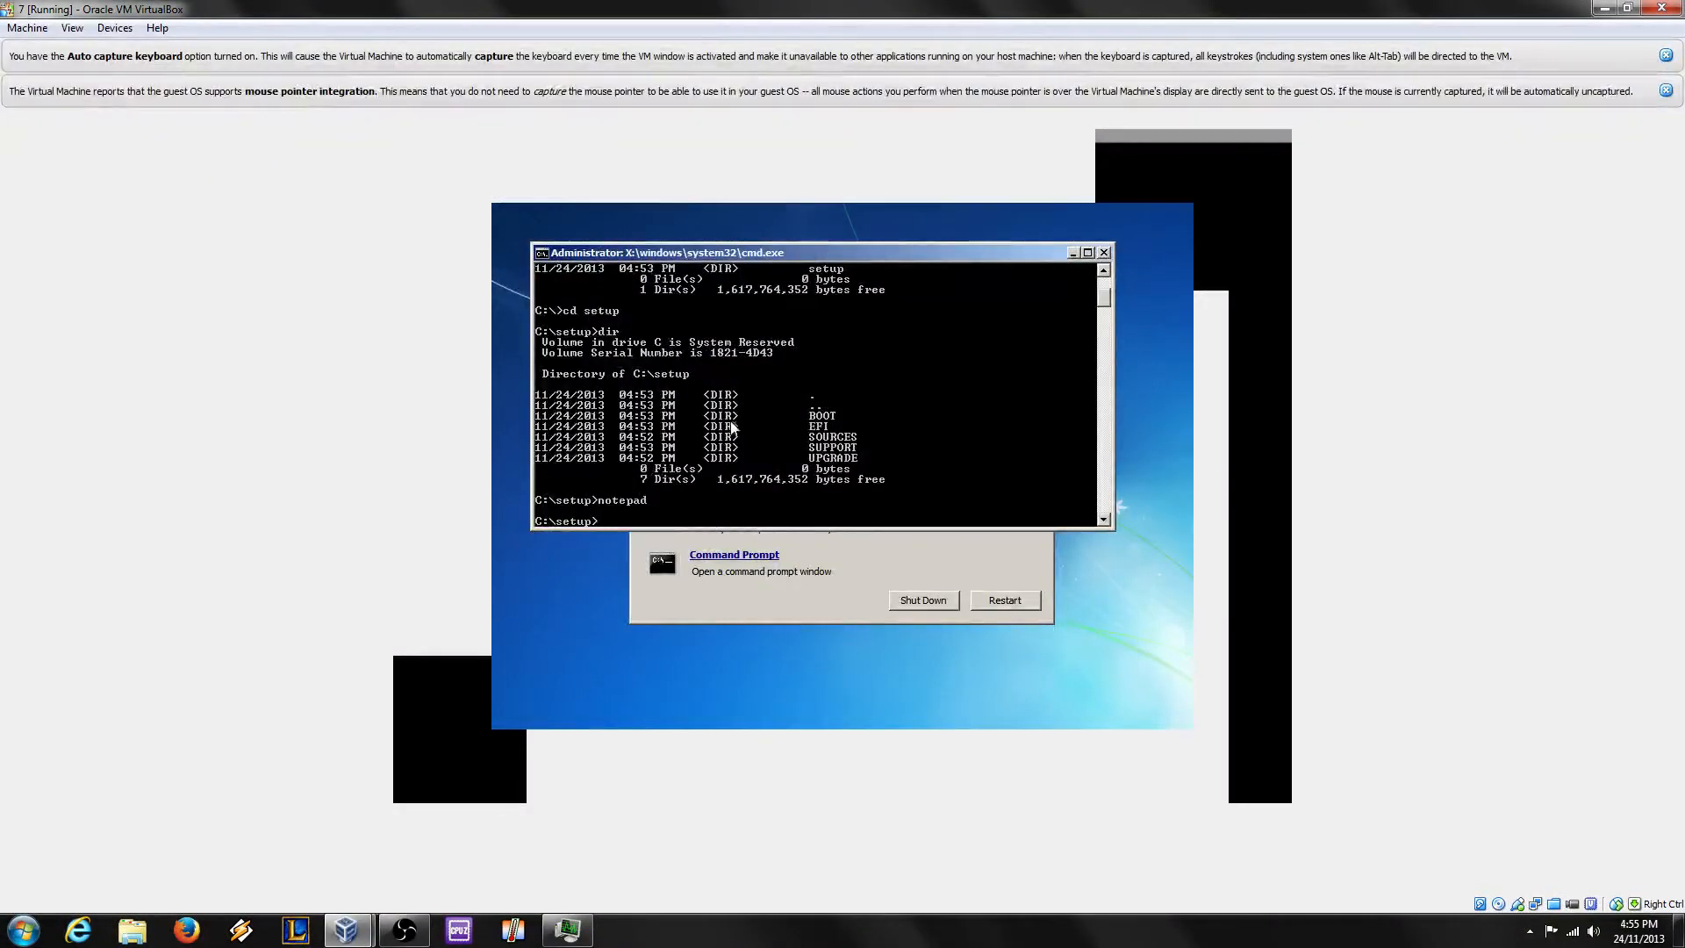
Step: List the setup folder with dir and run setup.exe from the command prompt
type("dir")
key("Return")
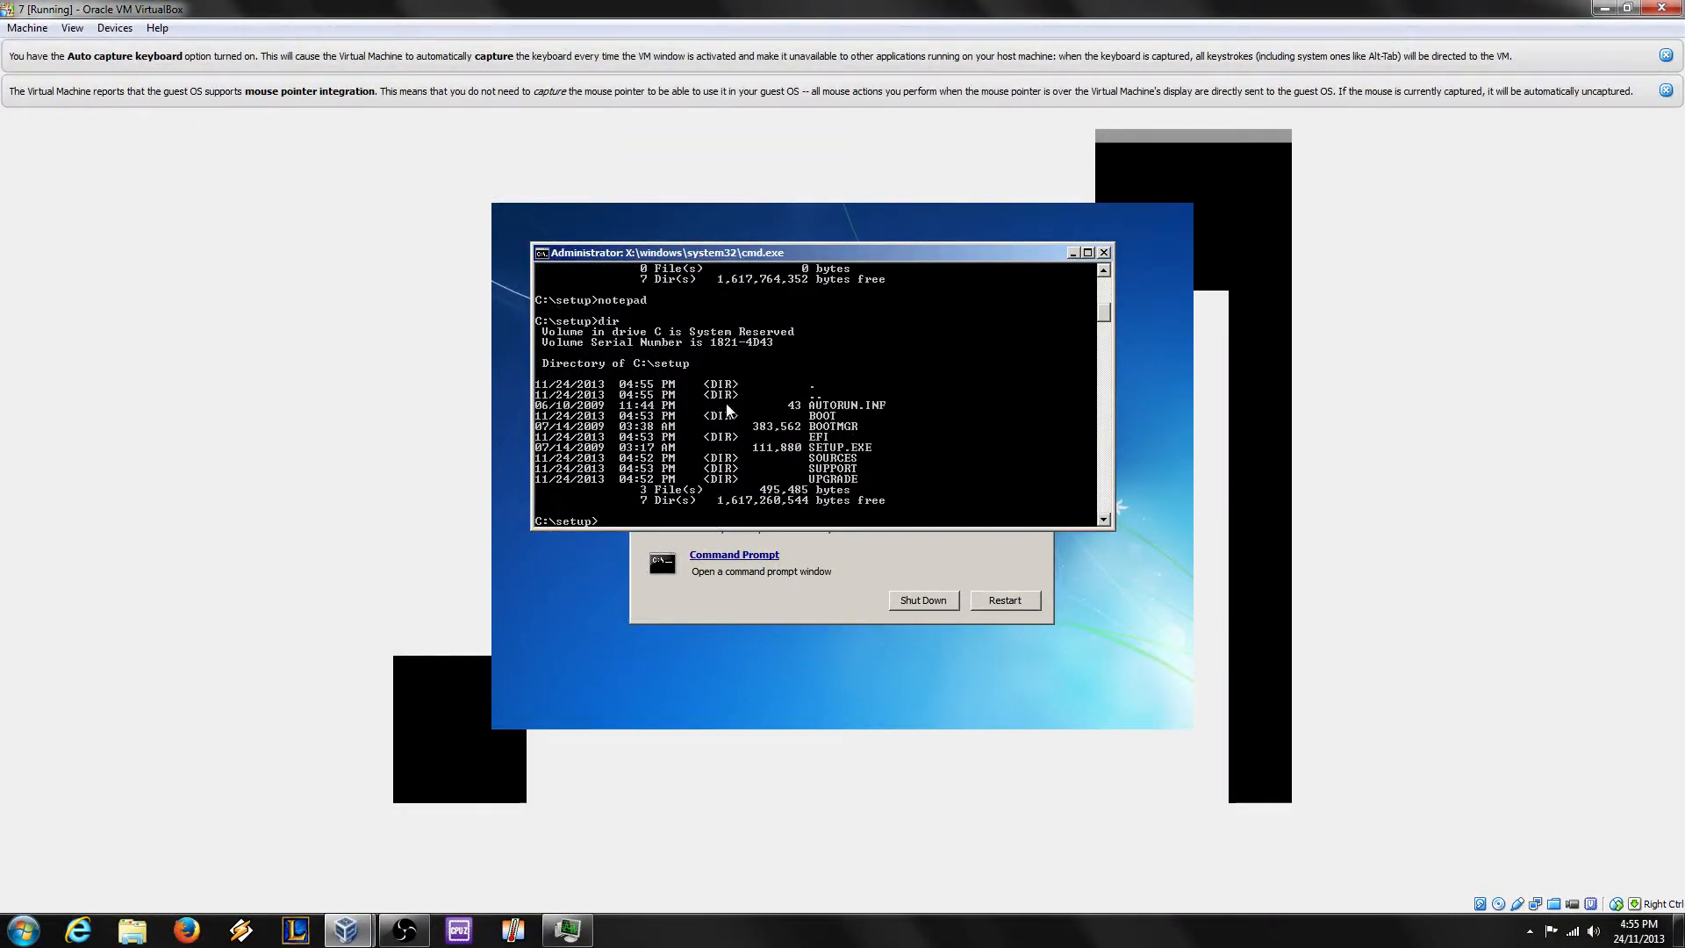
type("setup.exe")
key("Return")
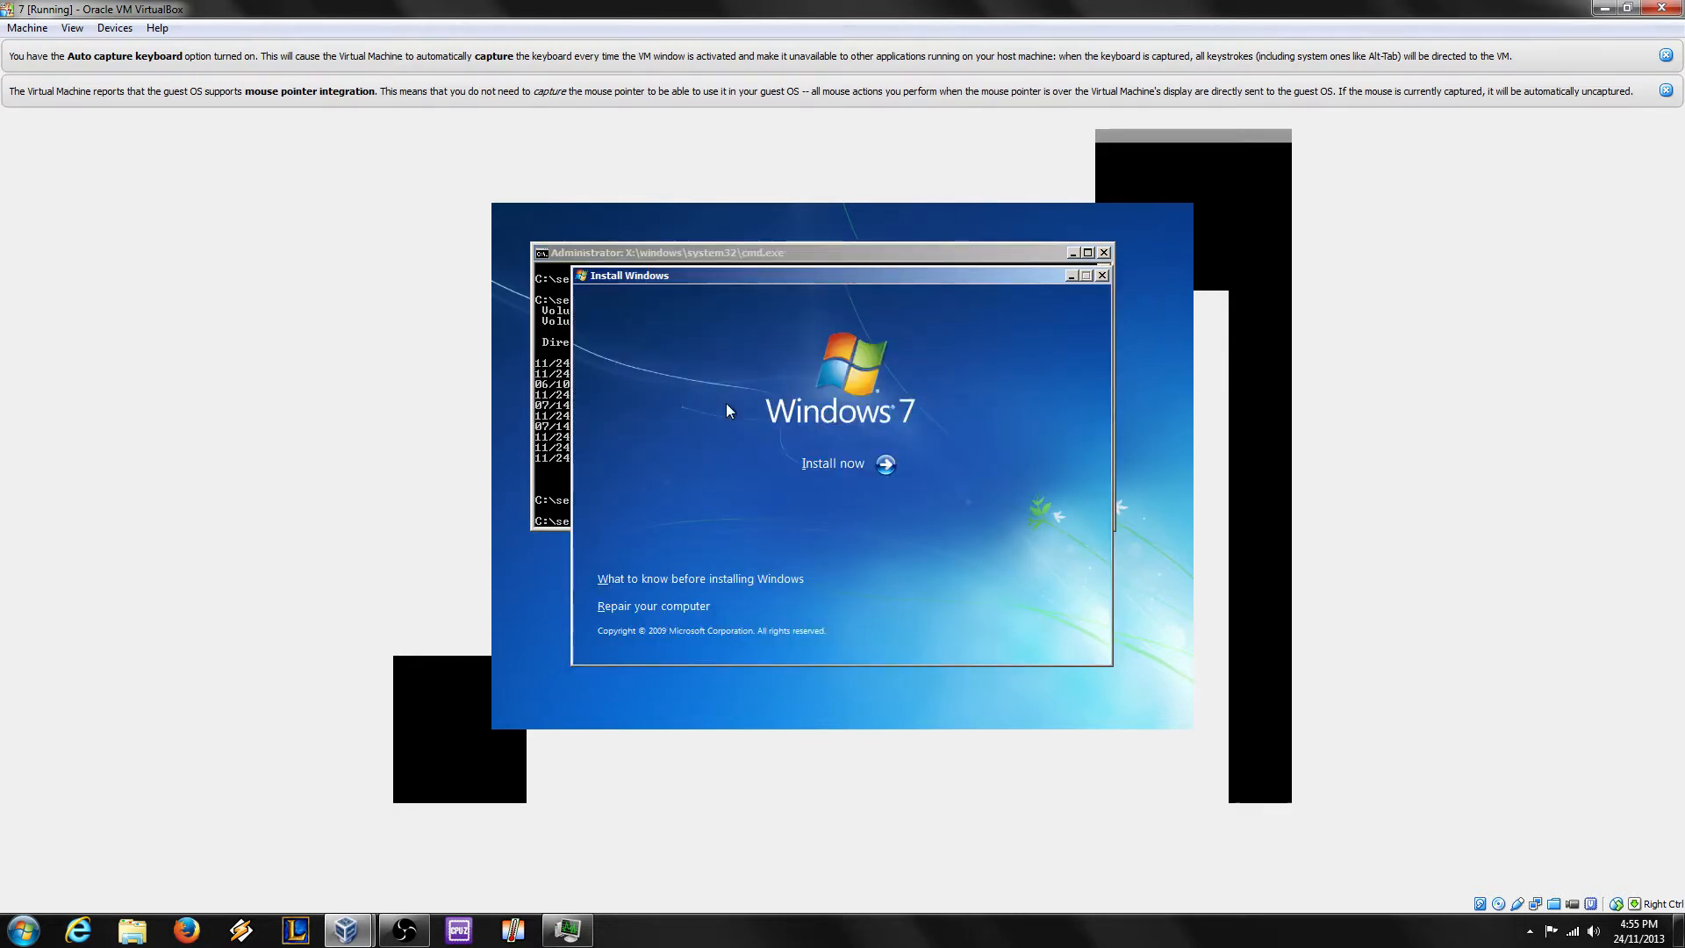
Step: Choose x64 Windows 7 Ultimate, accept the license, and custom-install onto Disk 0 Partition 2
left_click(833, 465)
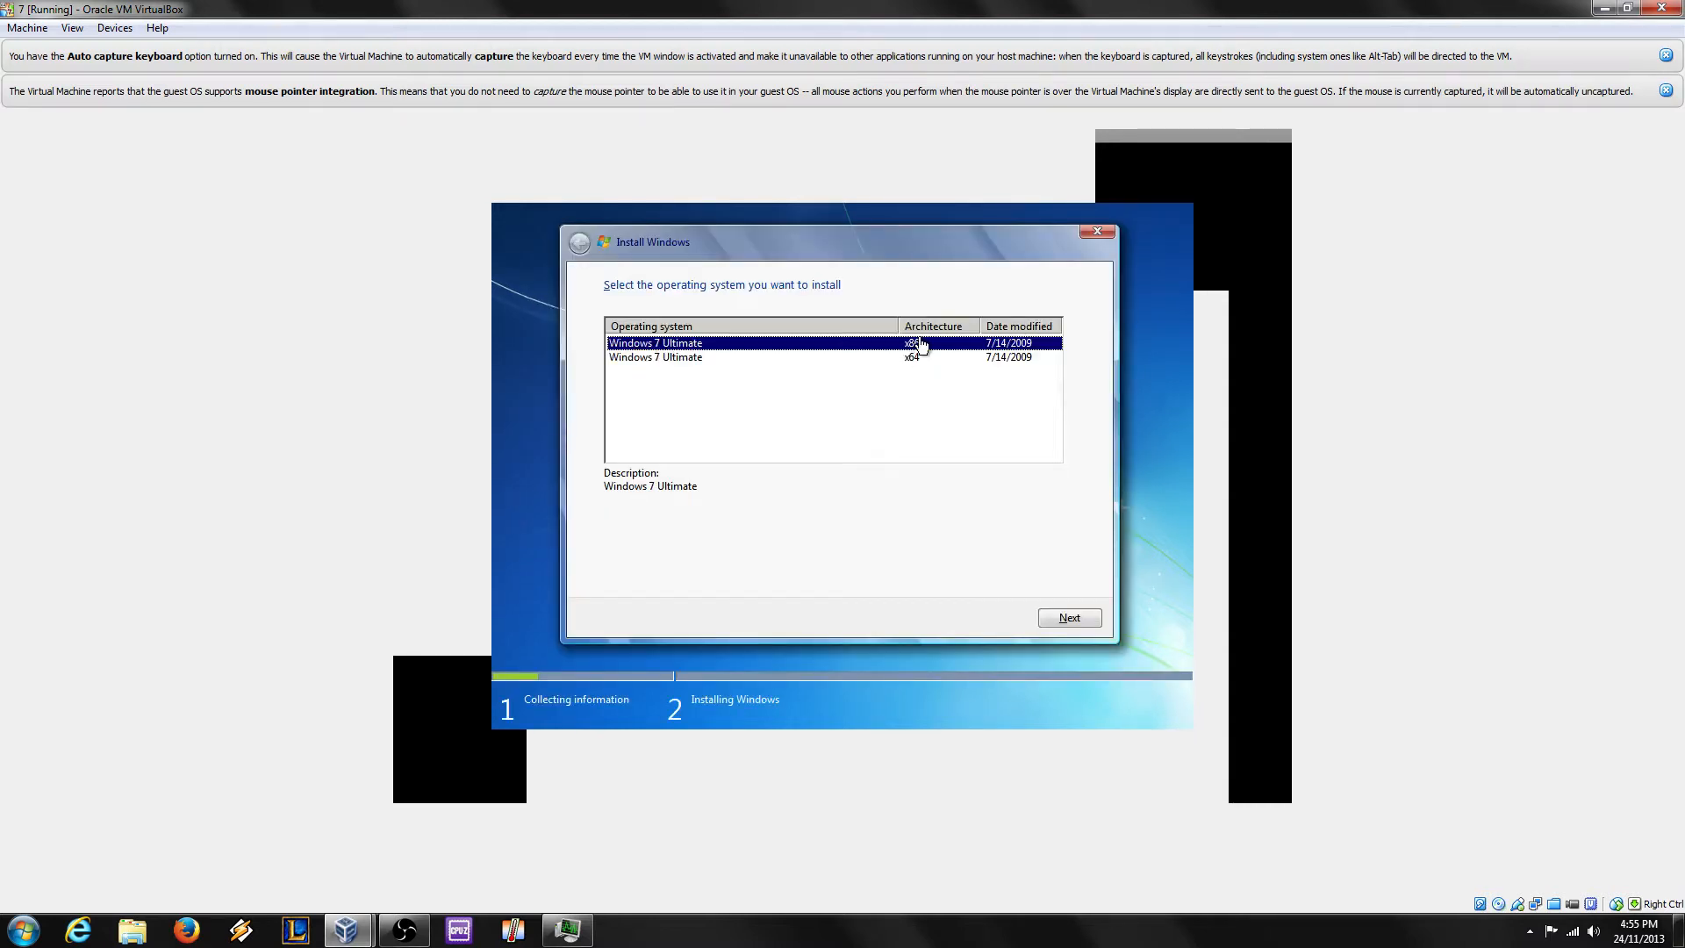
left_click(930, 358)
left_click(1074, 619)
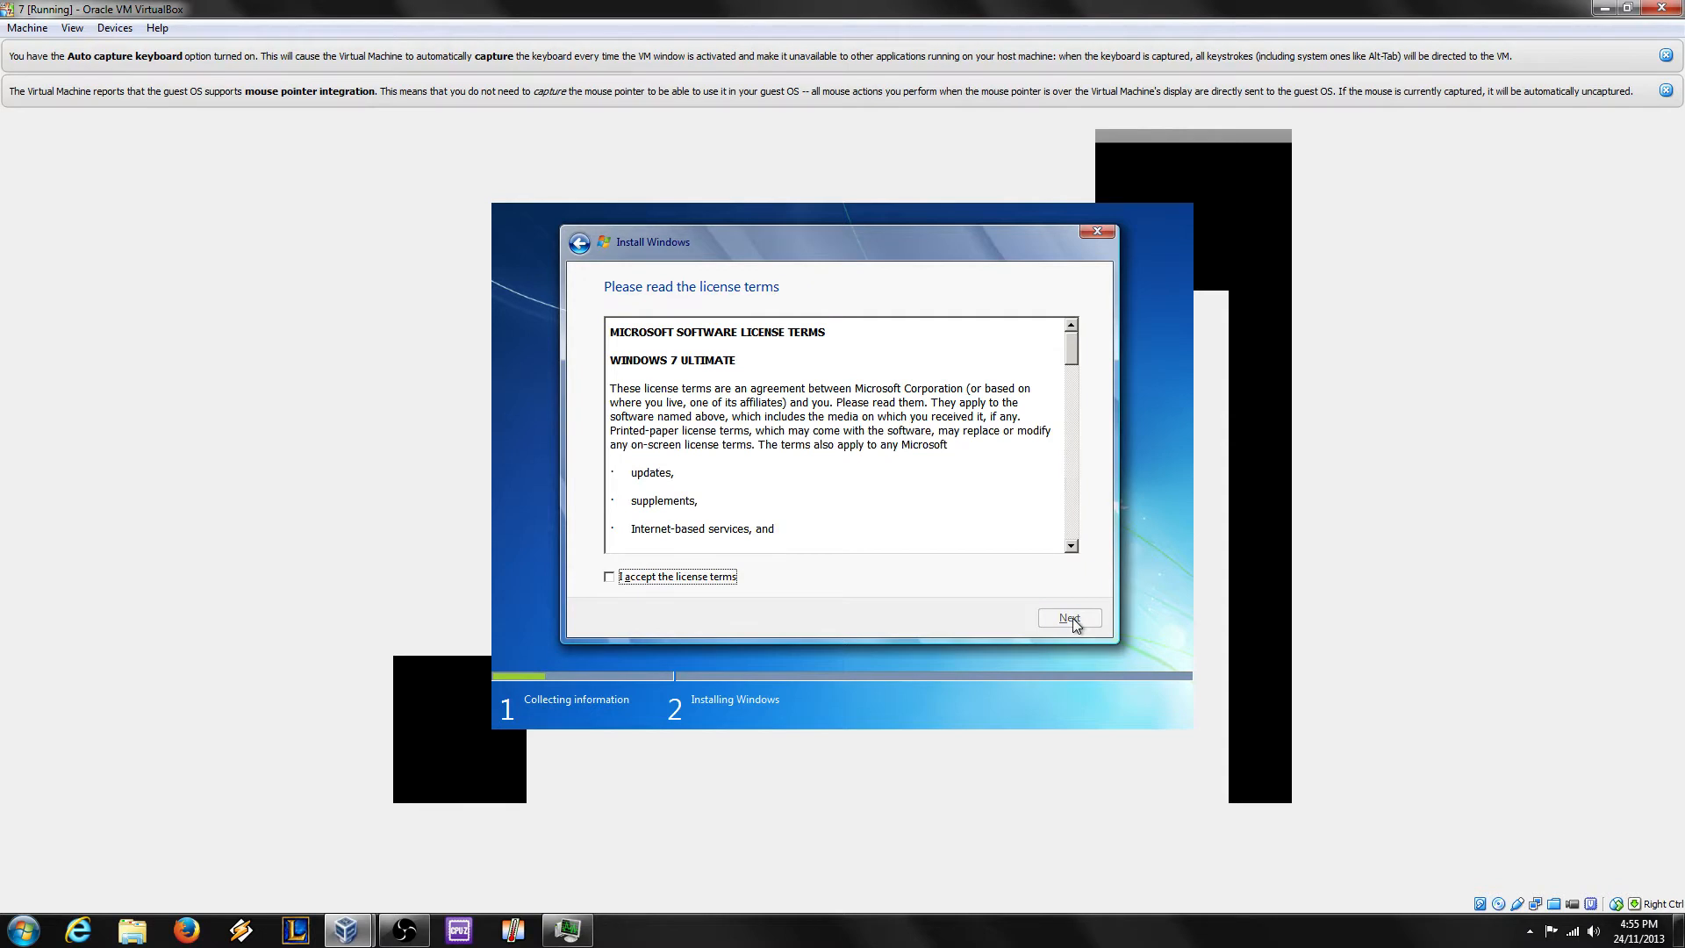
left_click(707, 577)
left_click(1072, 616)
left_click(769, 460)
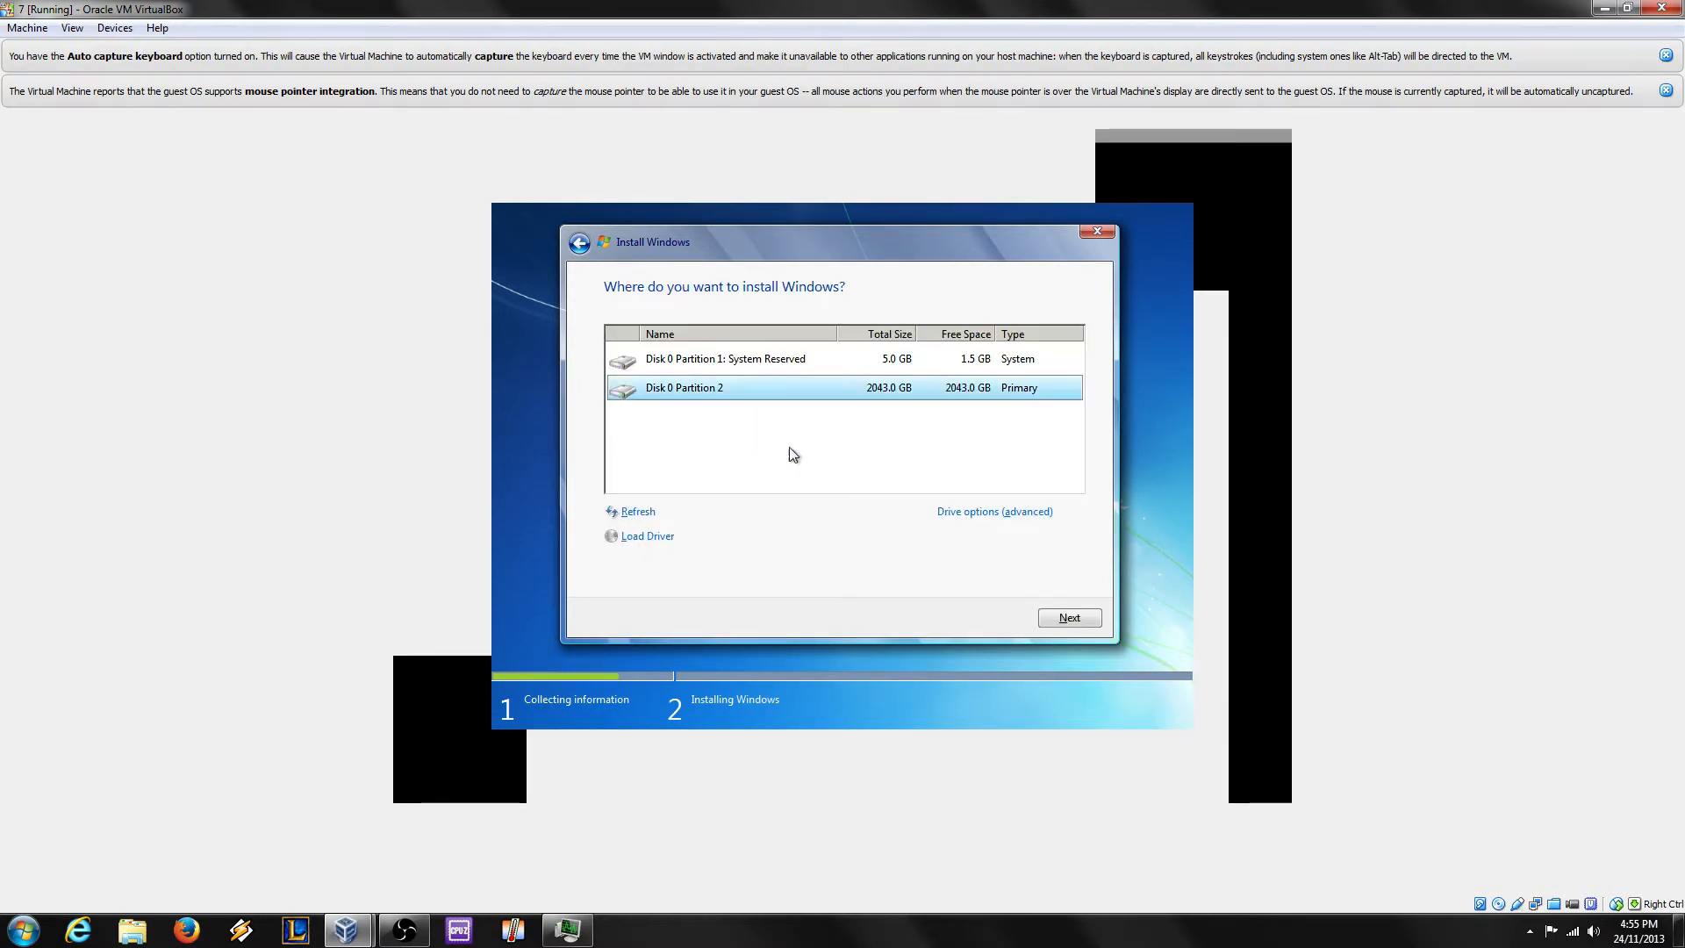
left_click(1065, 623)
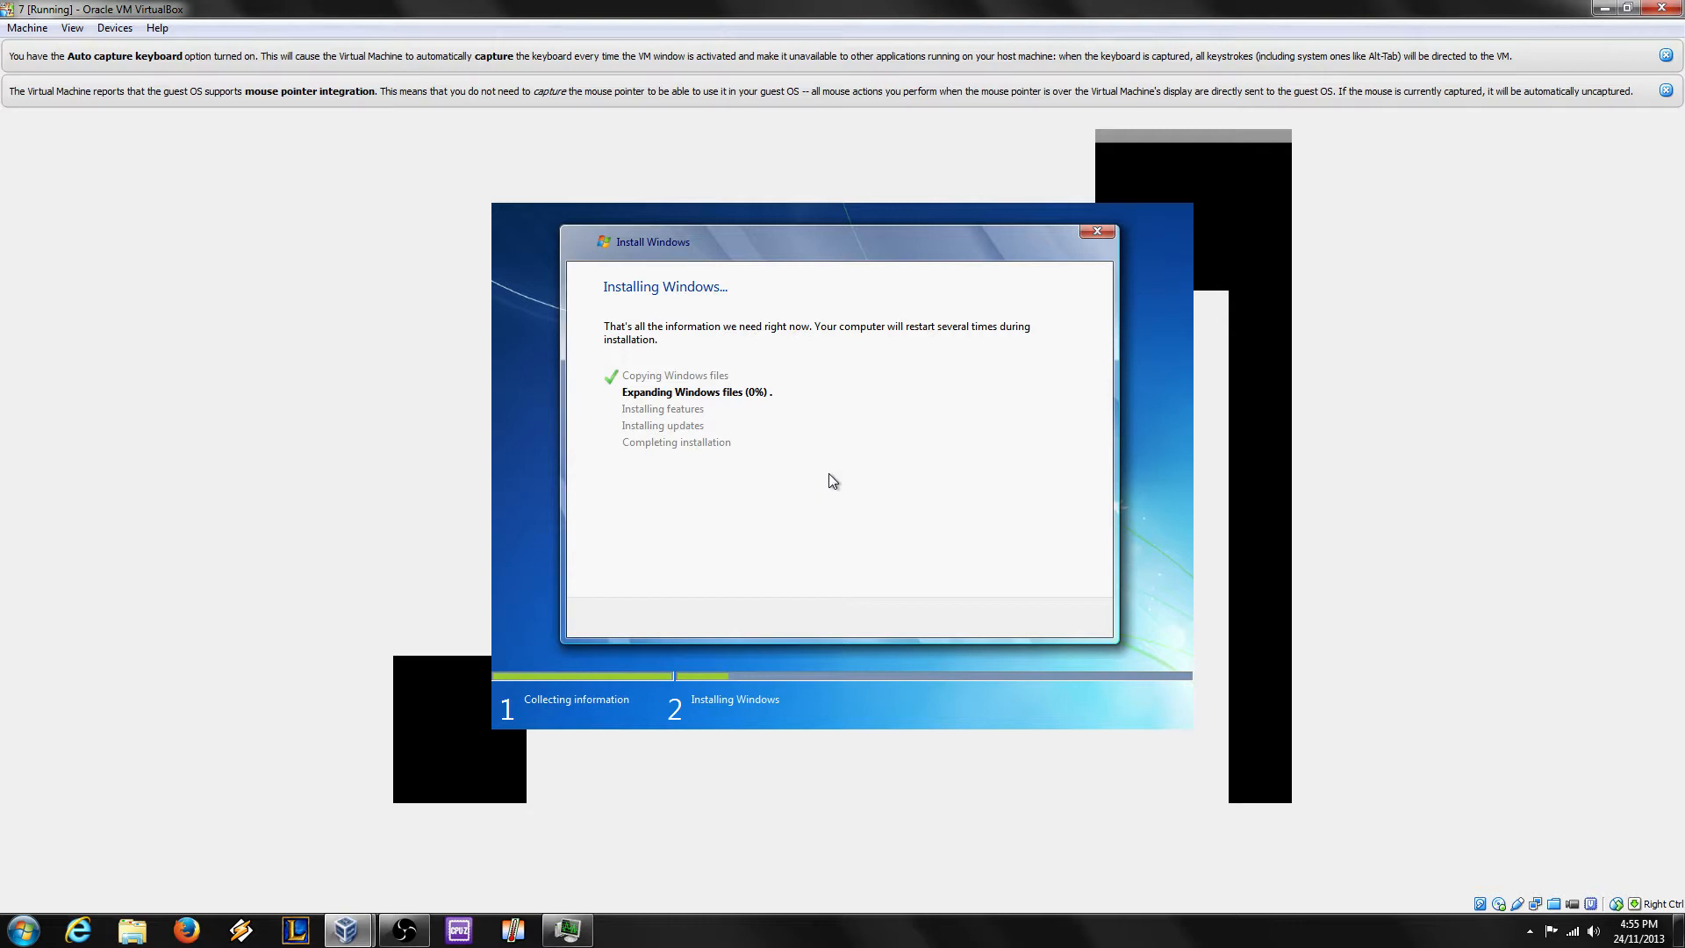
left_click(418, 933)
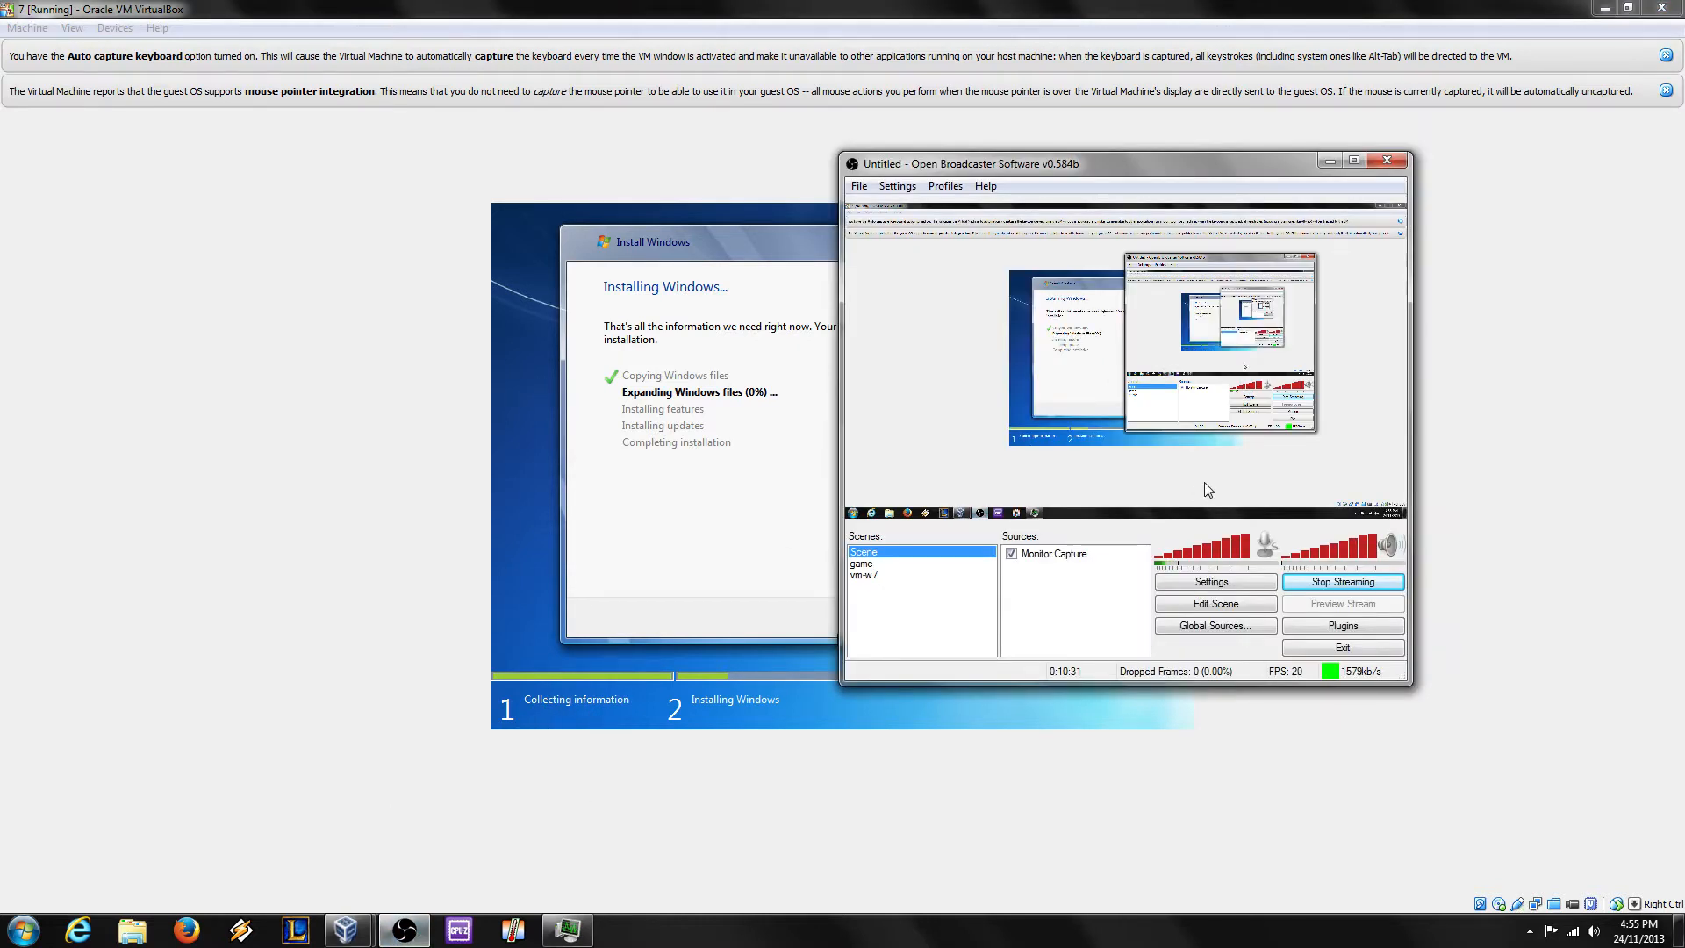
left_click(662, 453)
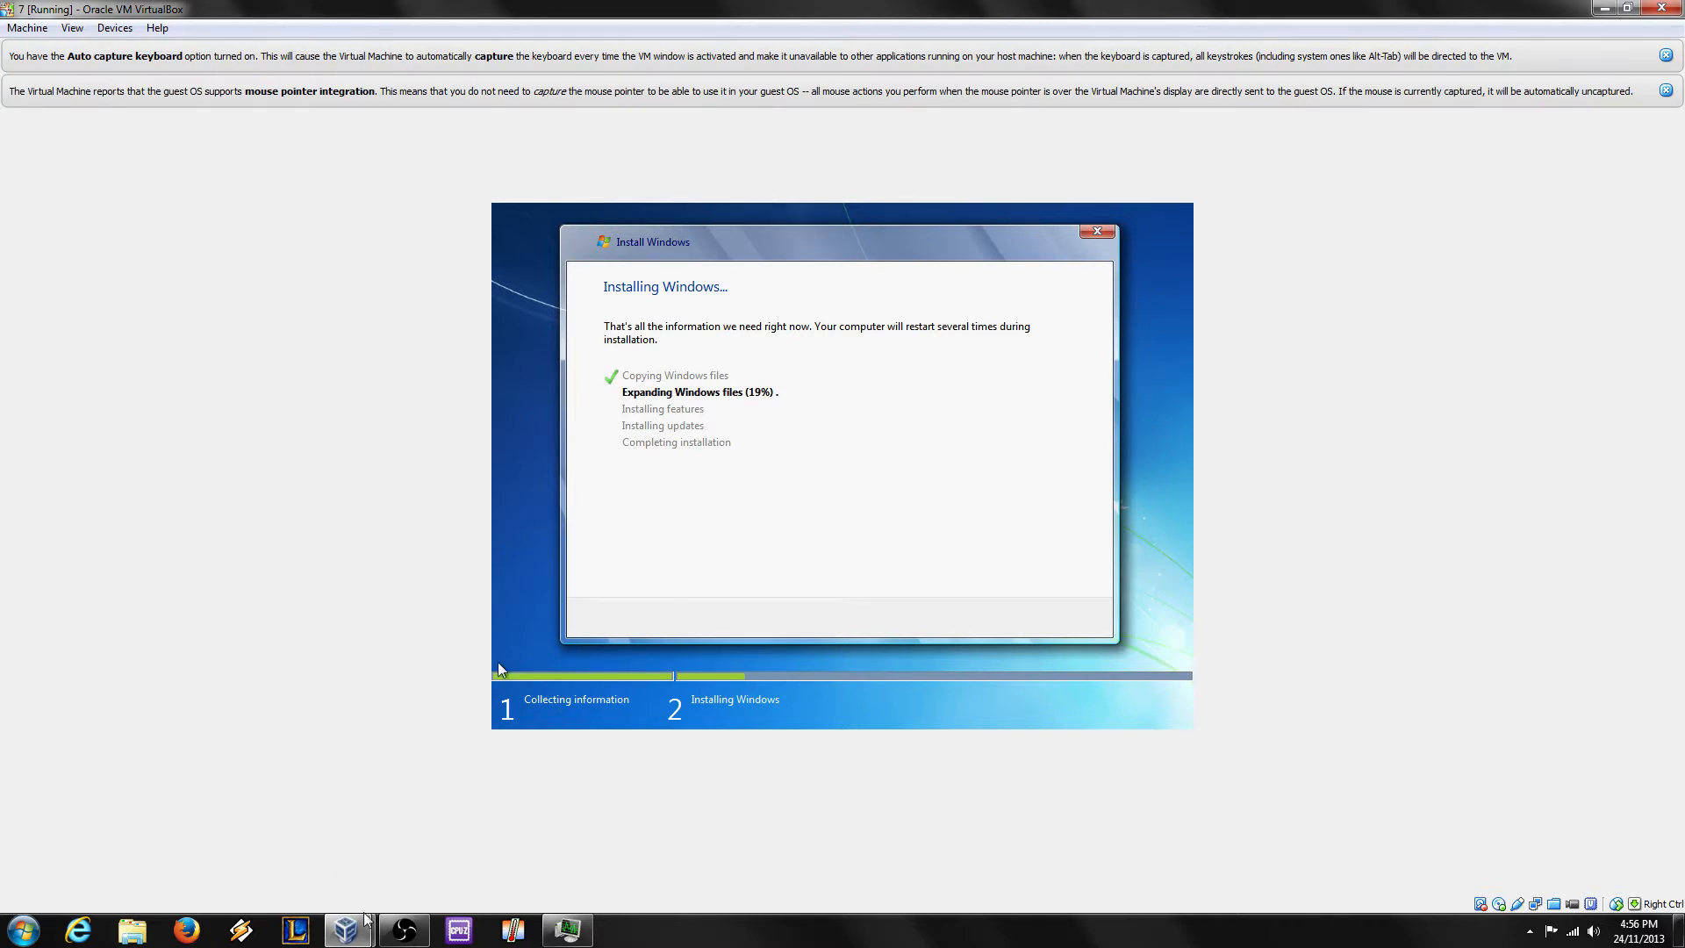
mouse_move(349, 935)
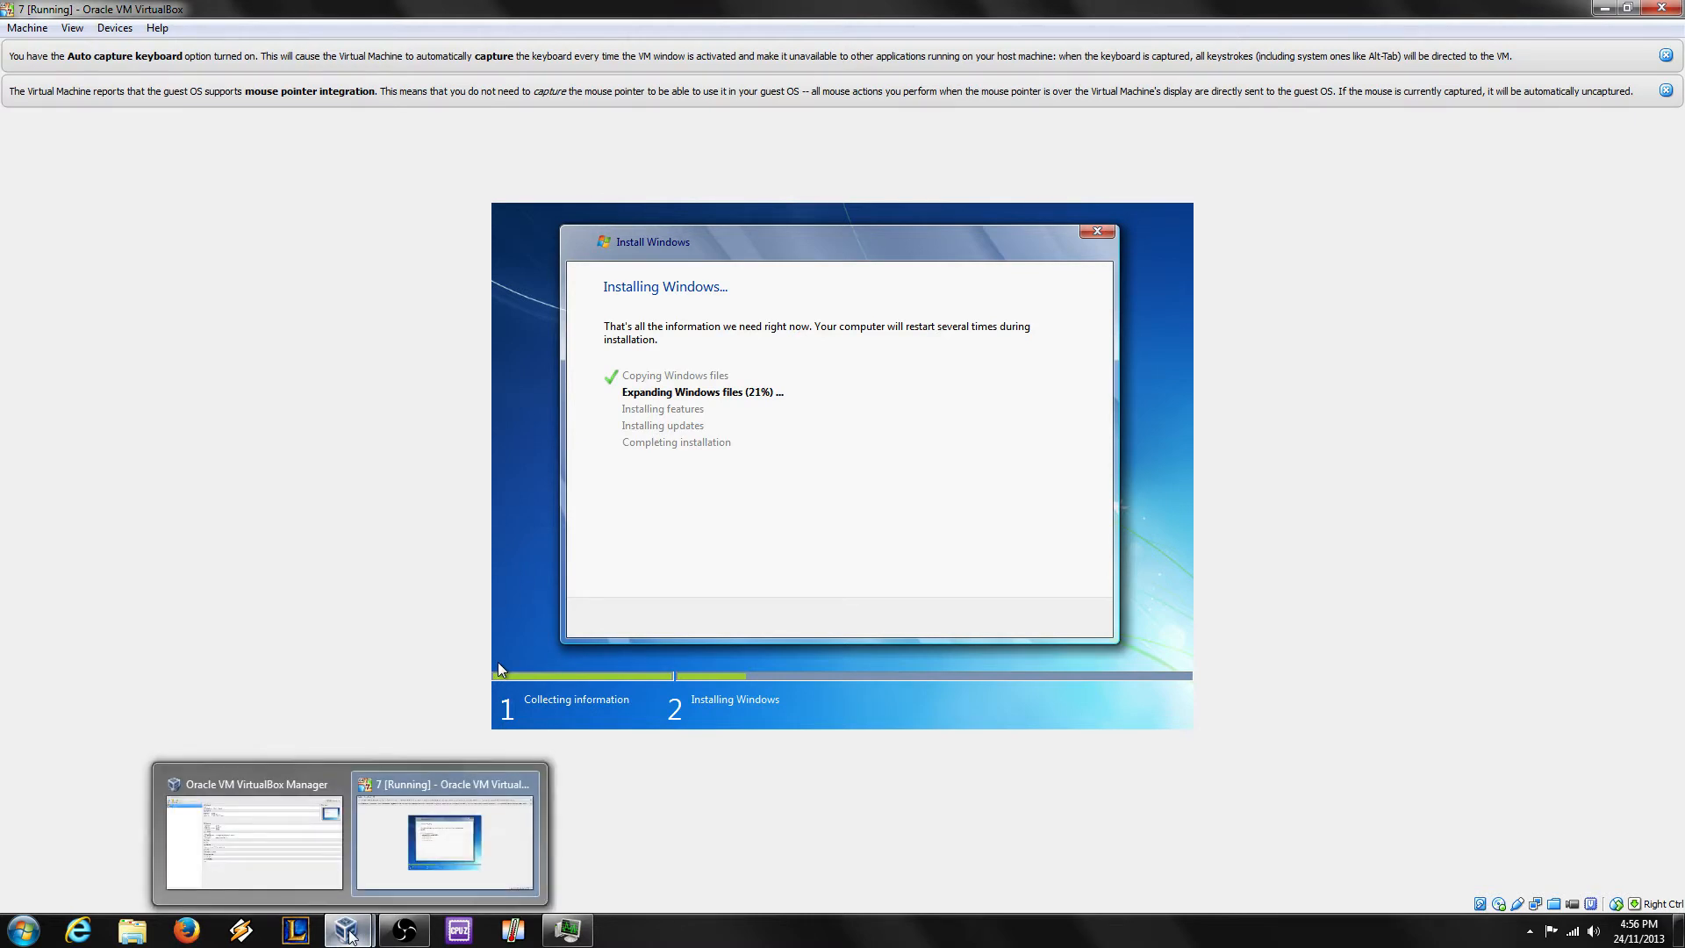
left_click(404, 930)
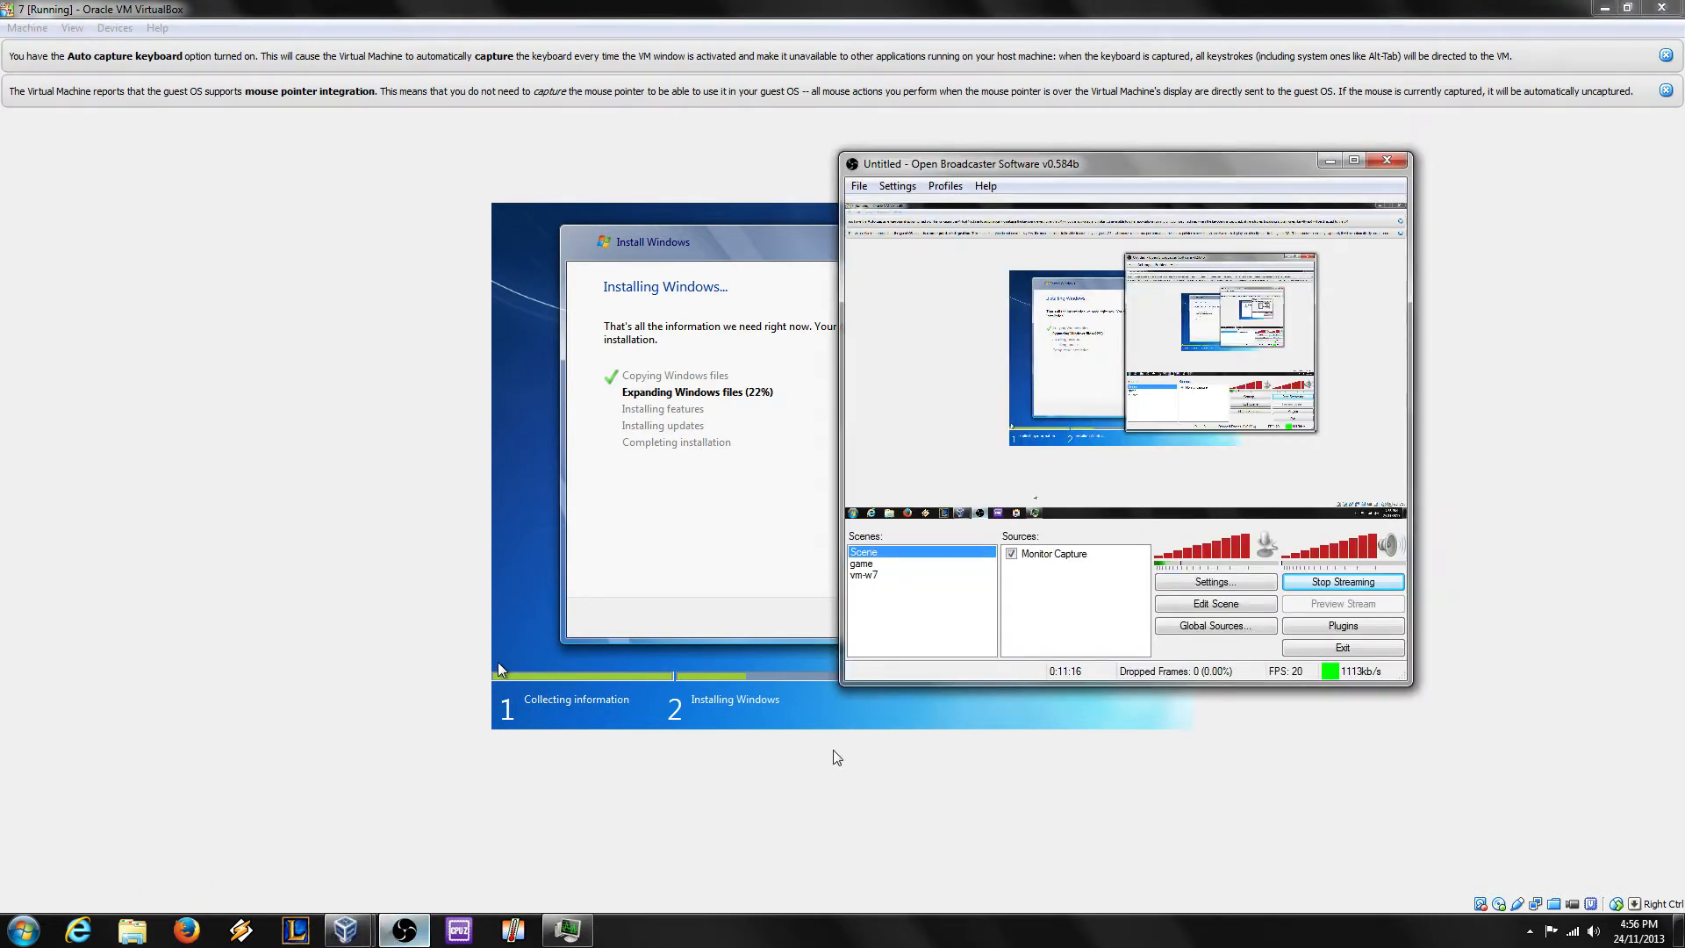
left_click(949, 691)
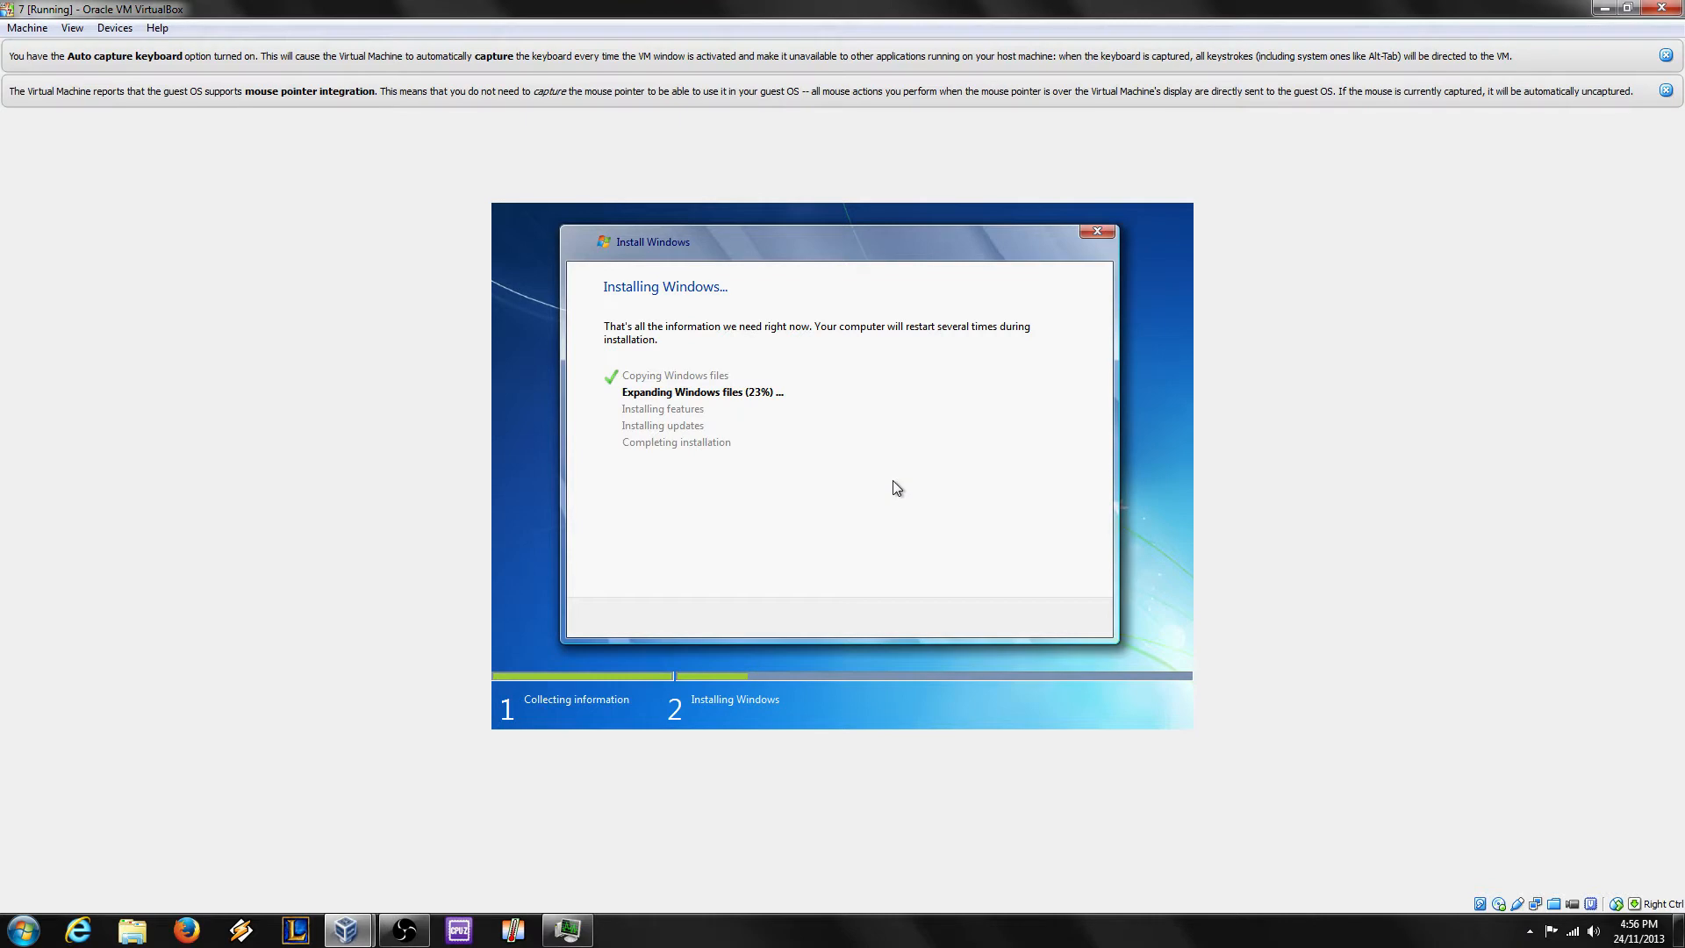
mouse_move(354, 930)
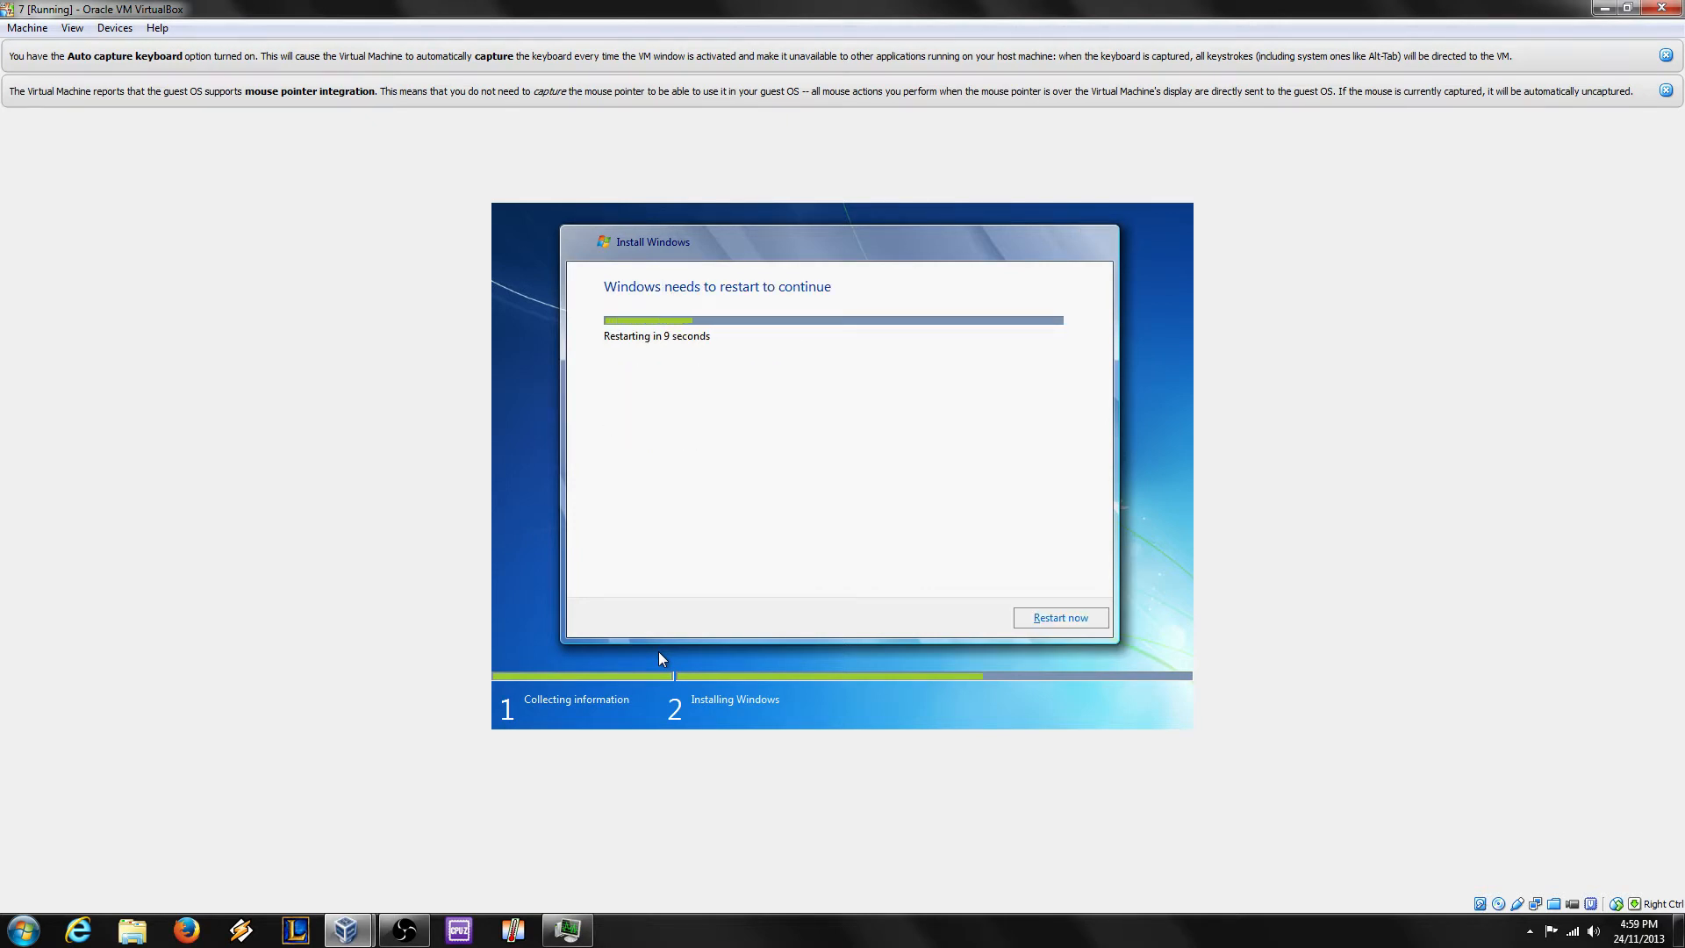
Step: Glance at OBS, then return to the VM while the restart countdown runs out
left_click(402, 932)
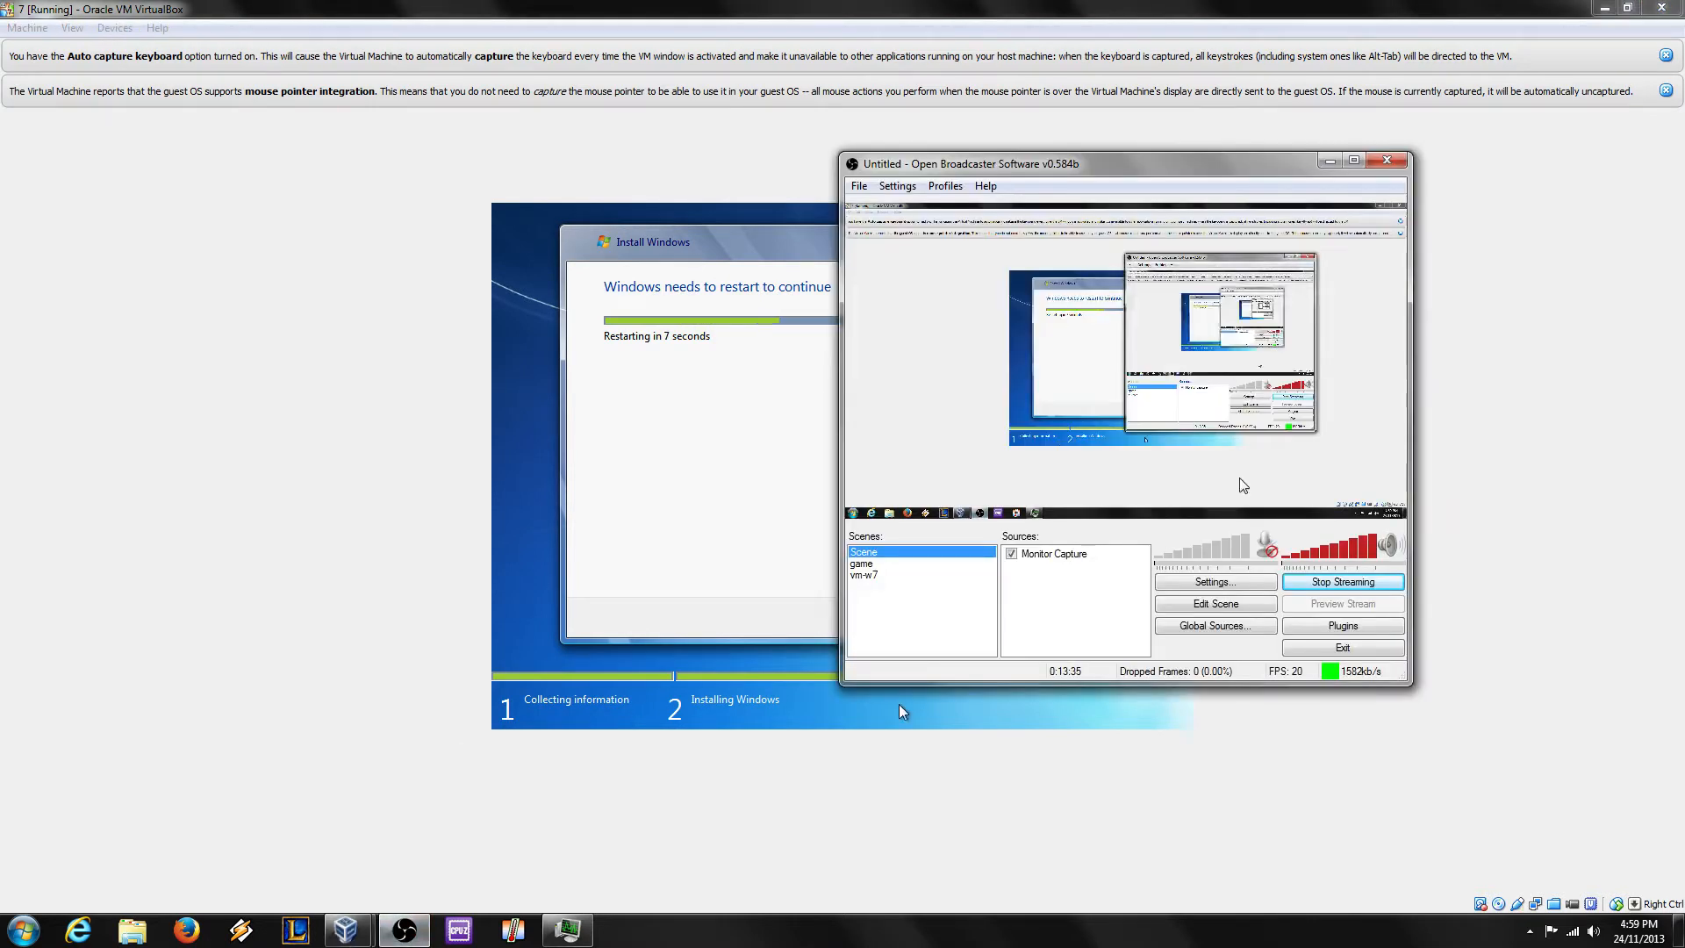
left_click(361, 643)
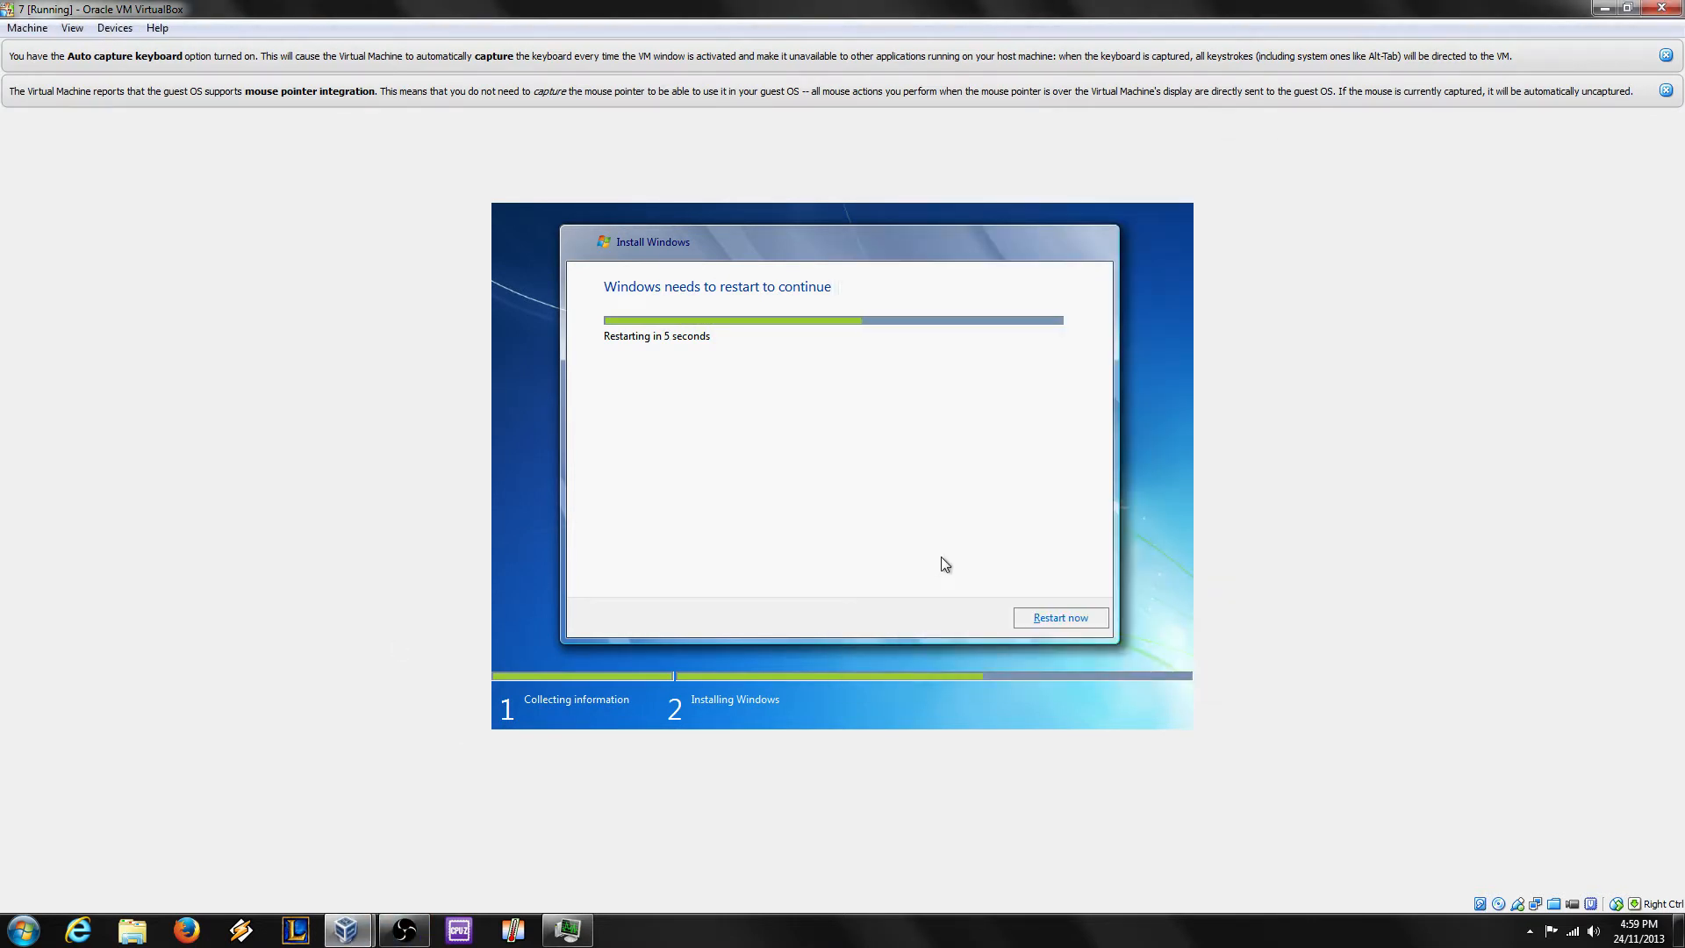
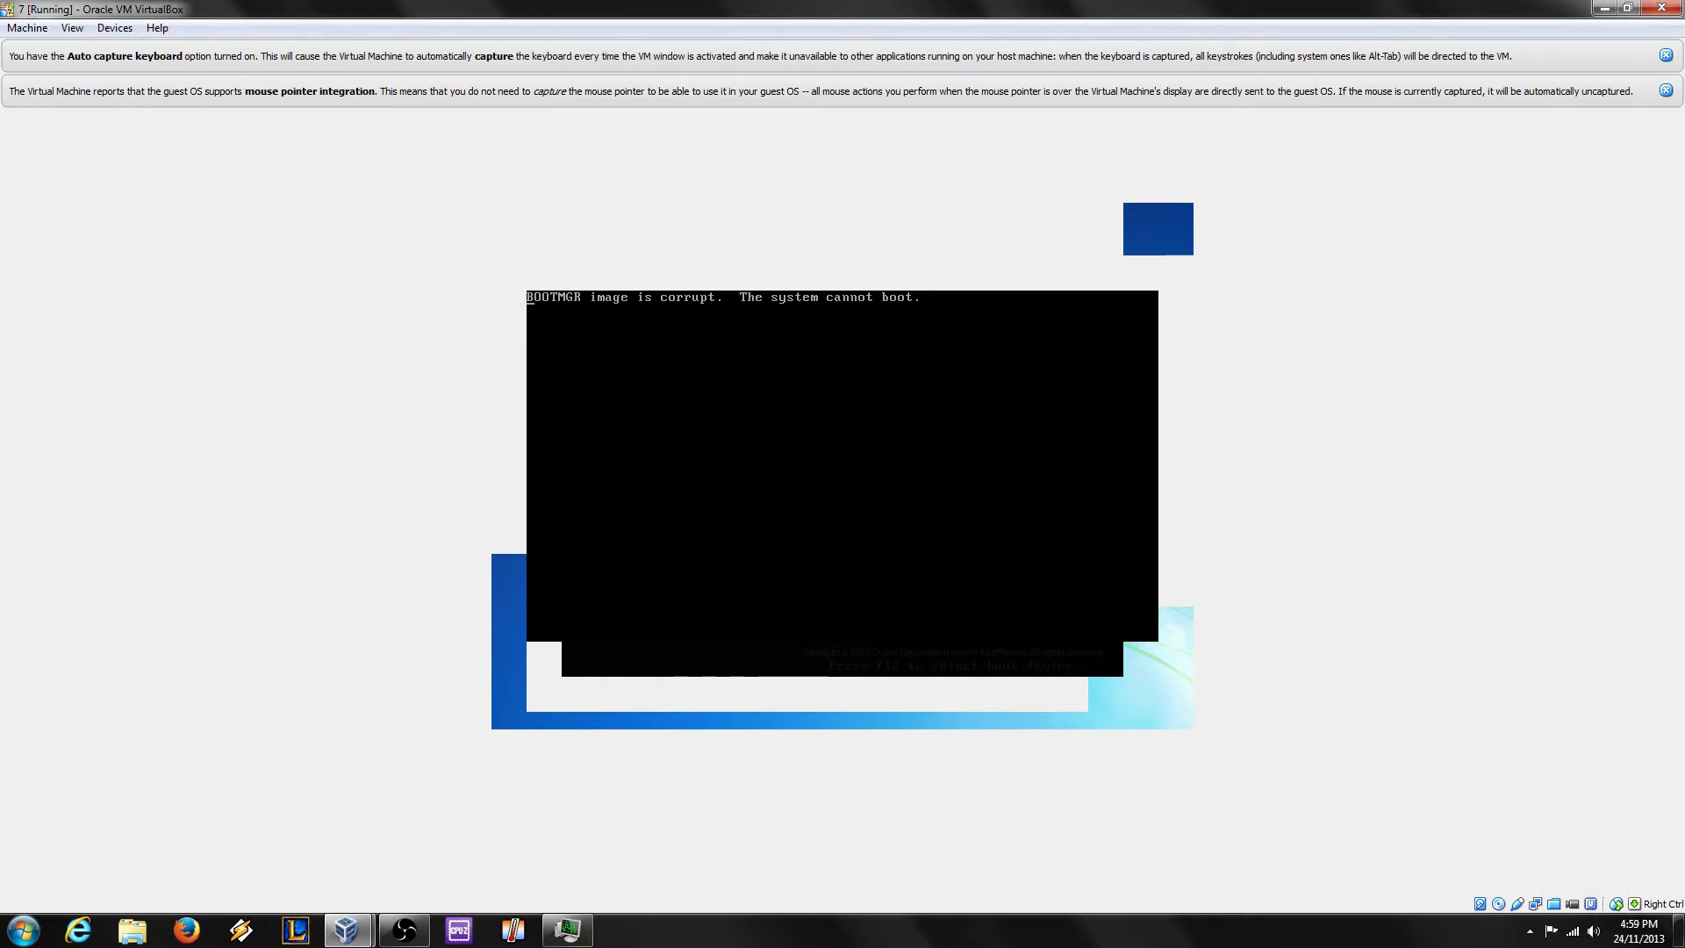
Step: Reset the virtual machine from the Machine menu, suppressing the reset warning from now on
left_click(14, 31)
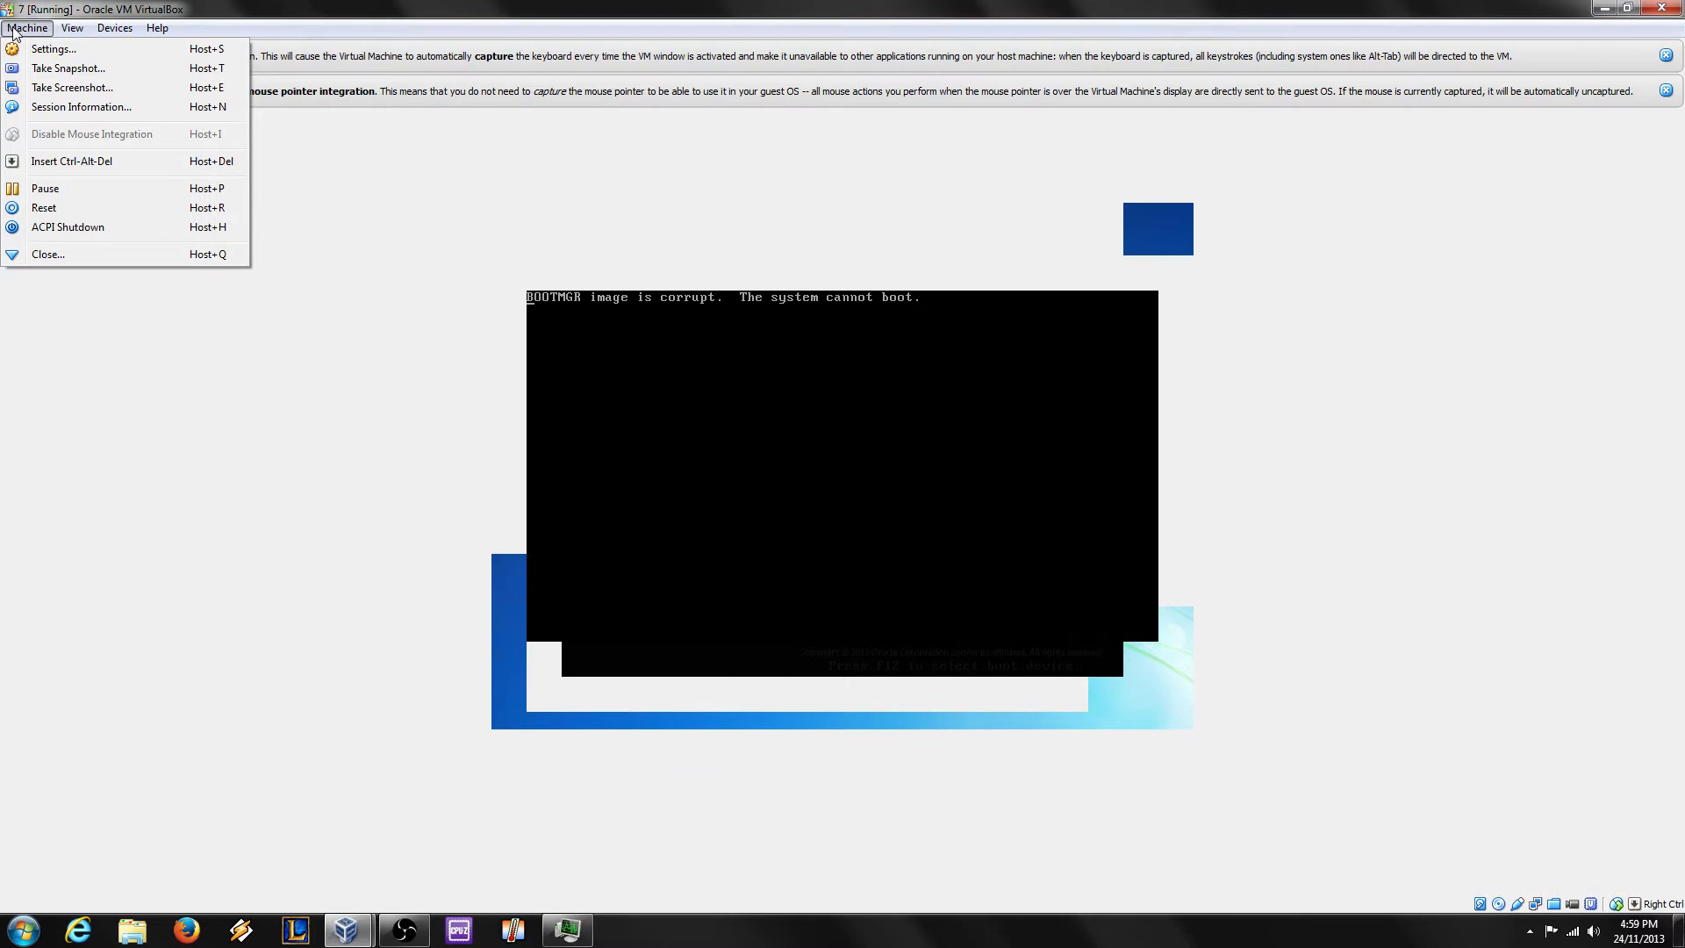
left_click(113, 208)
left_click(806, 494)
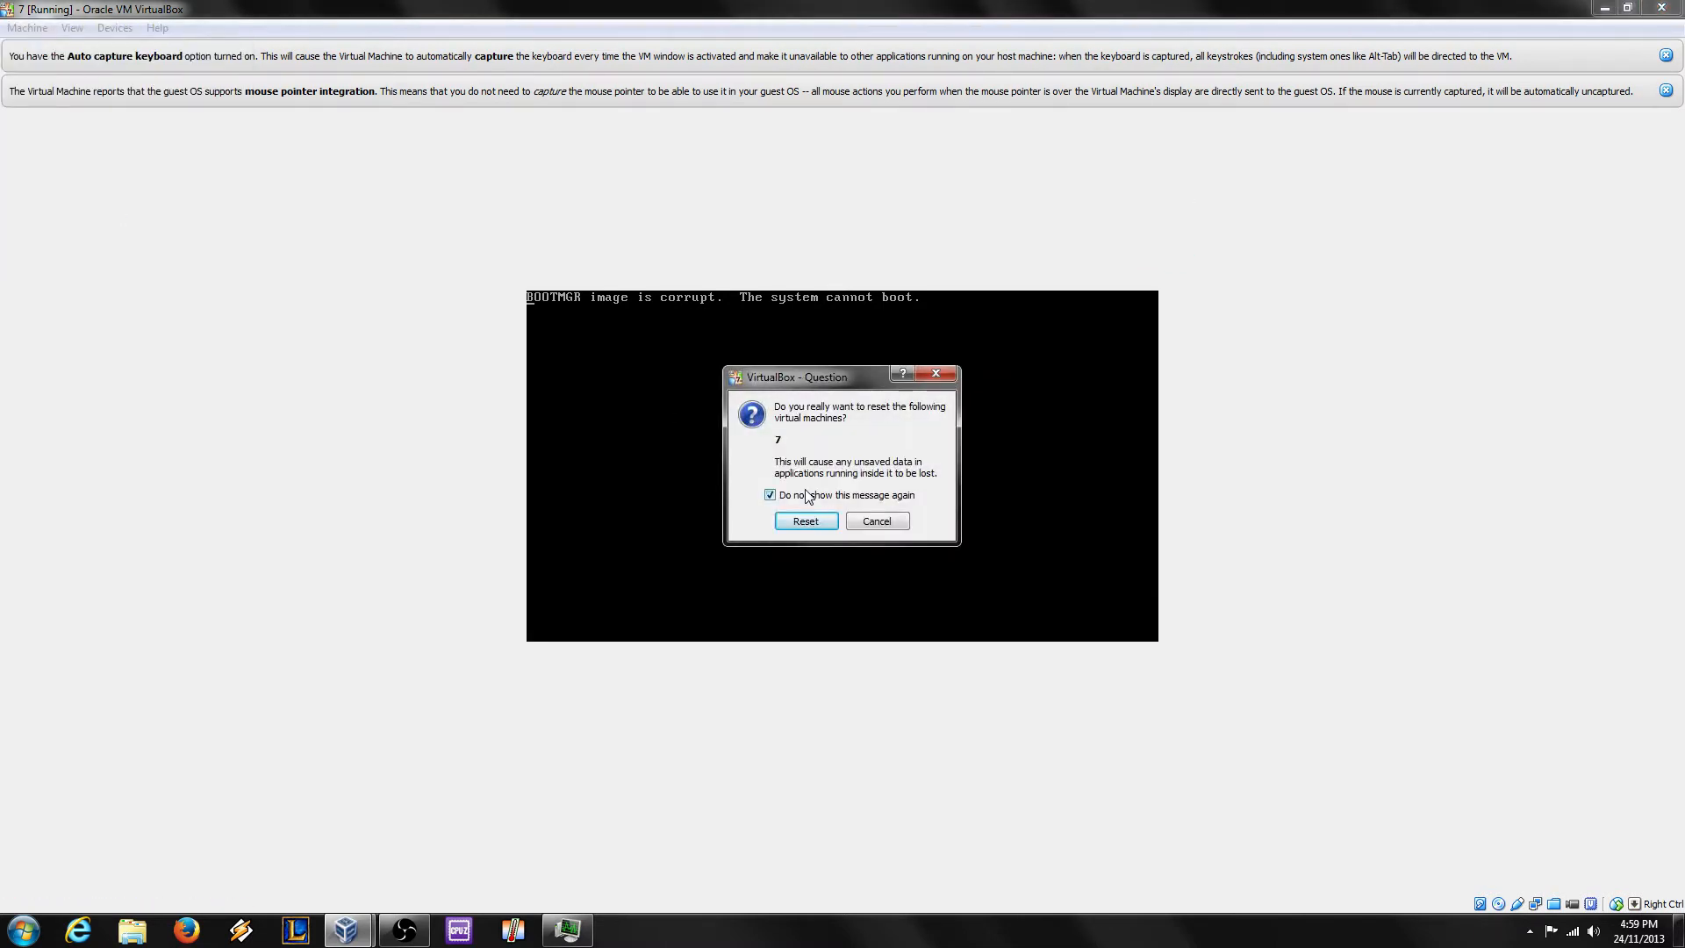
left_click(791, 519)
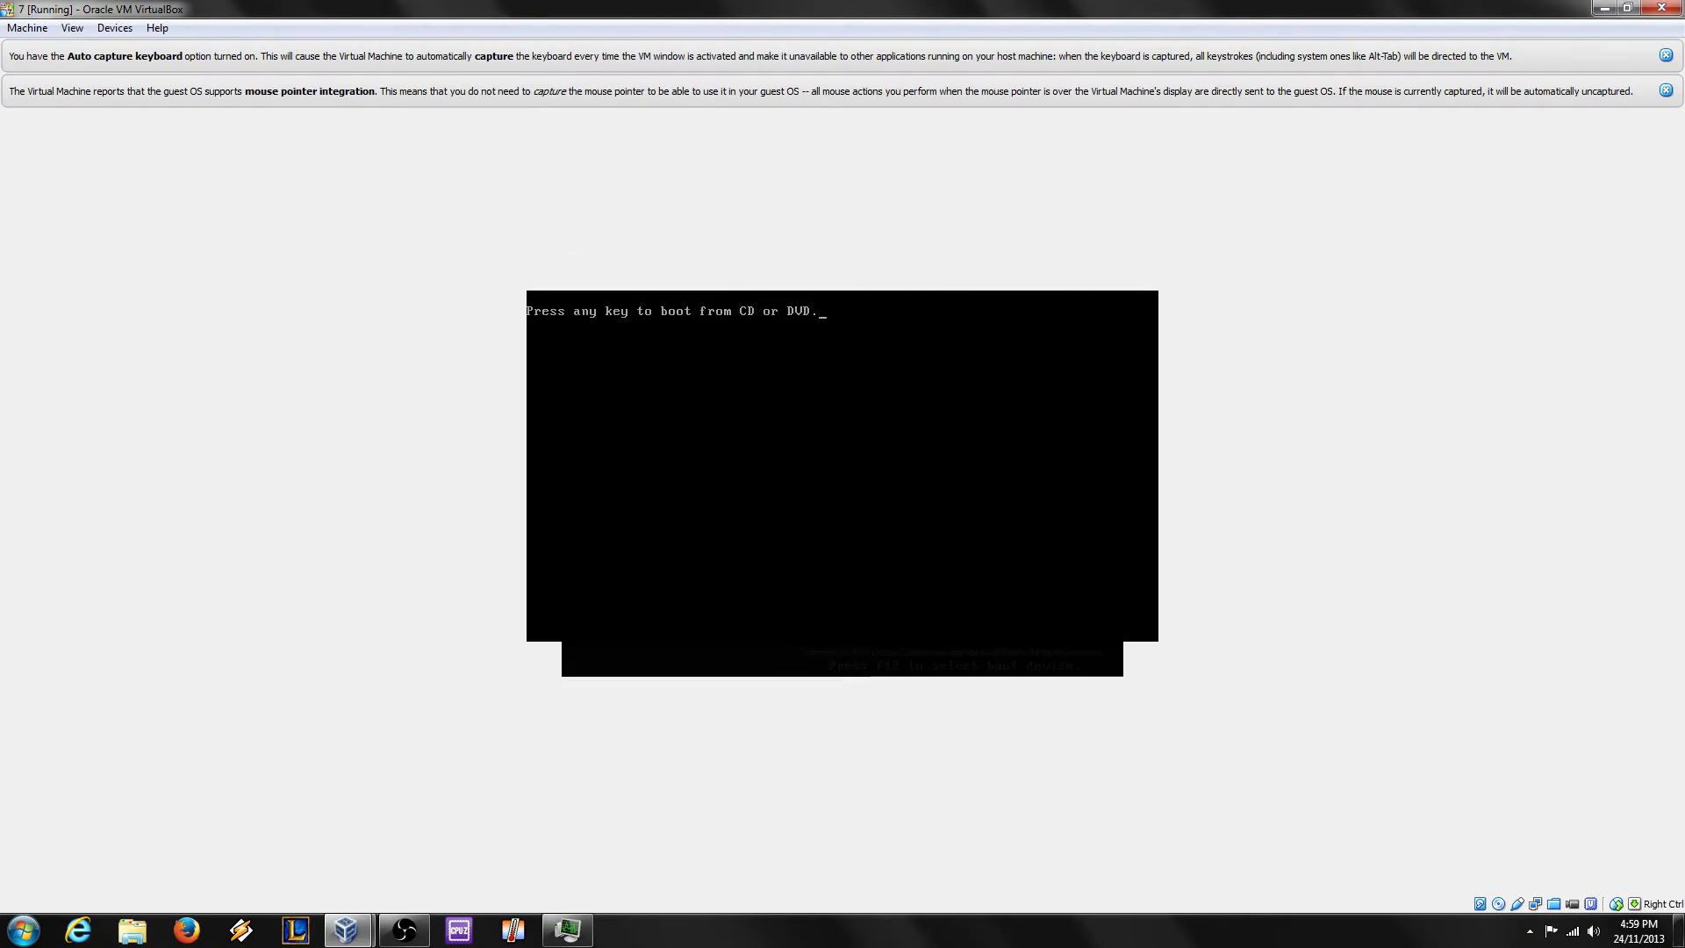
Step: Boot the VM from the Windows 7 DVD at the press-any-key prompt
key("Return")
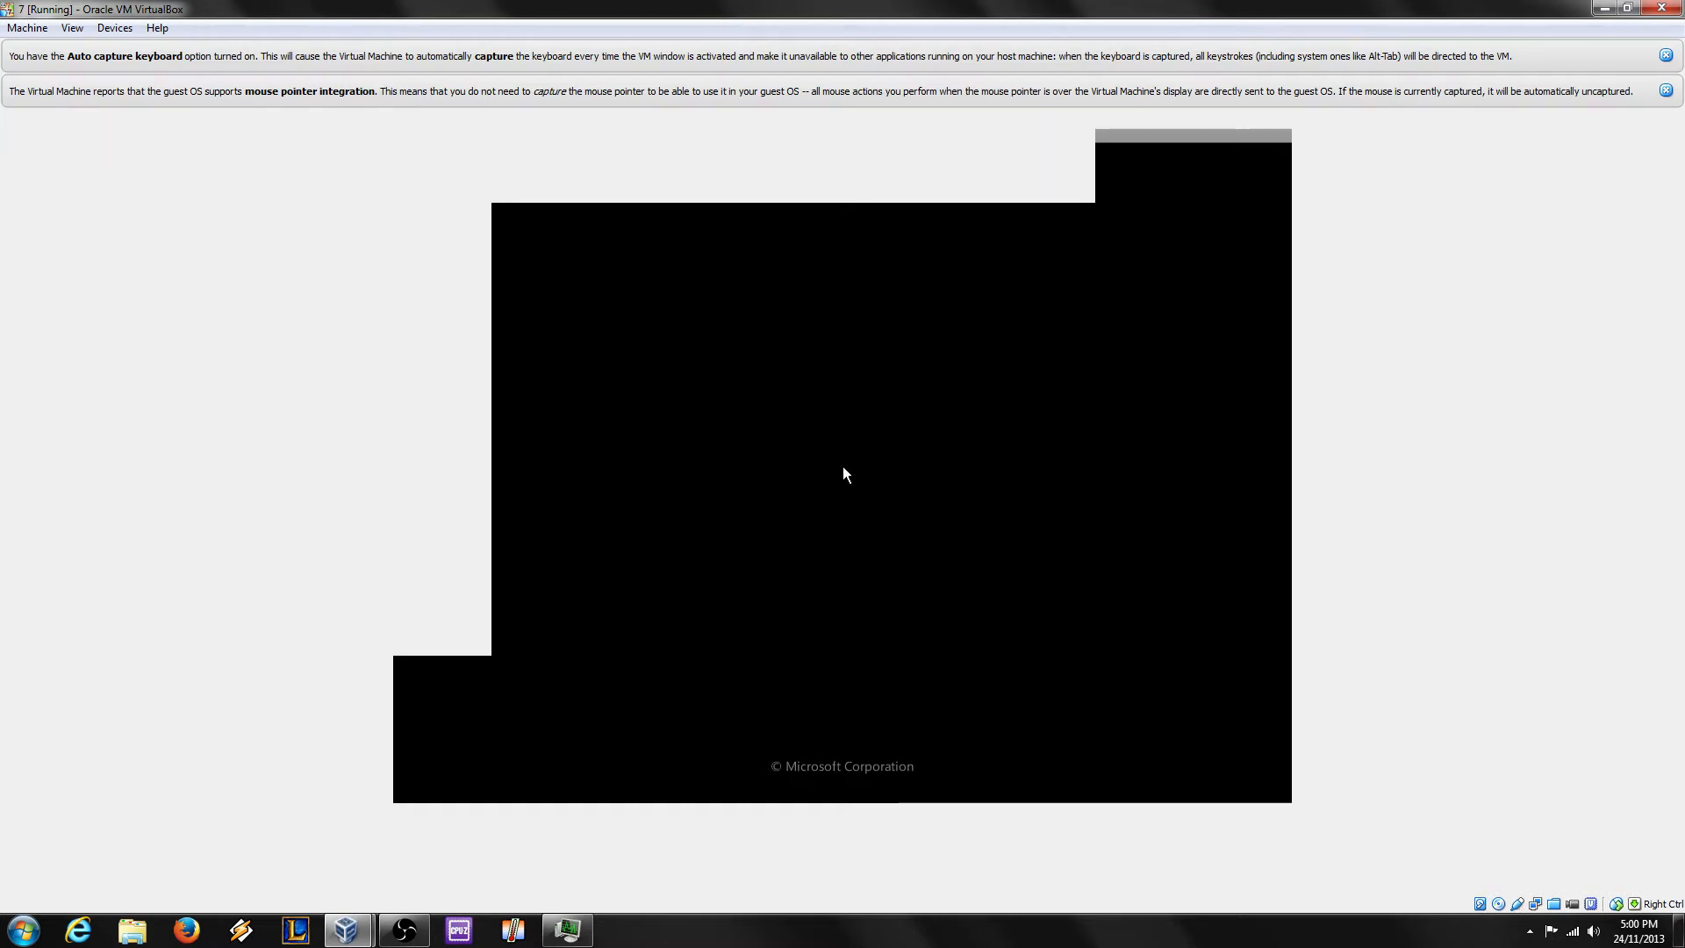
left_click(403, 929)
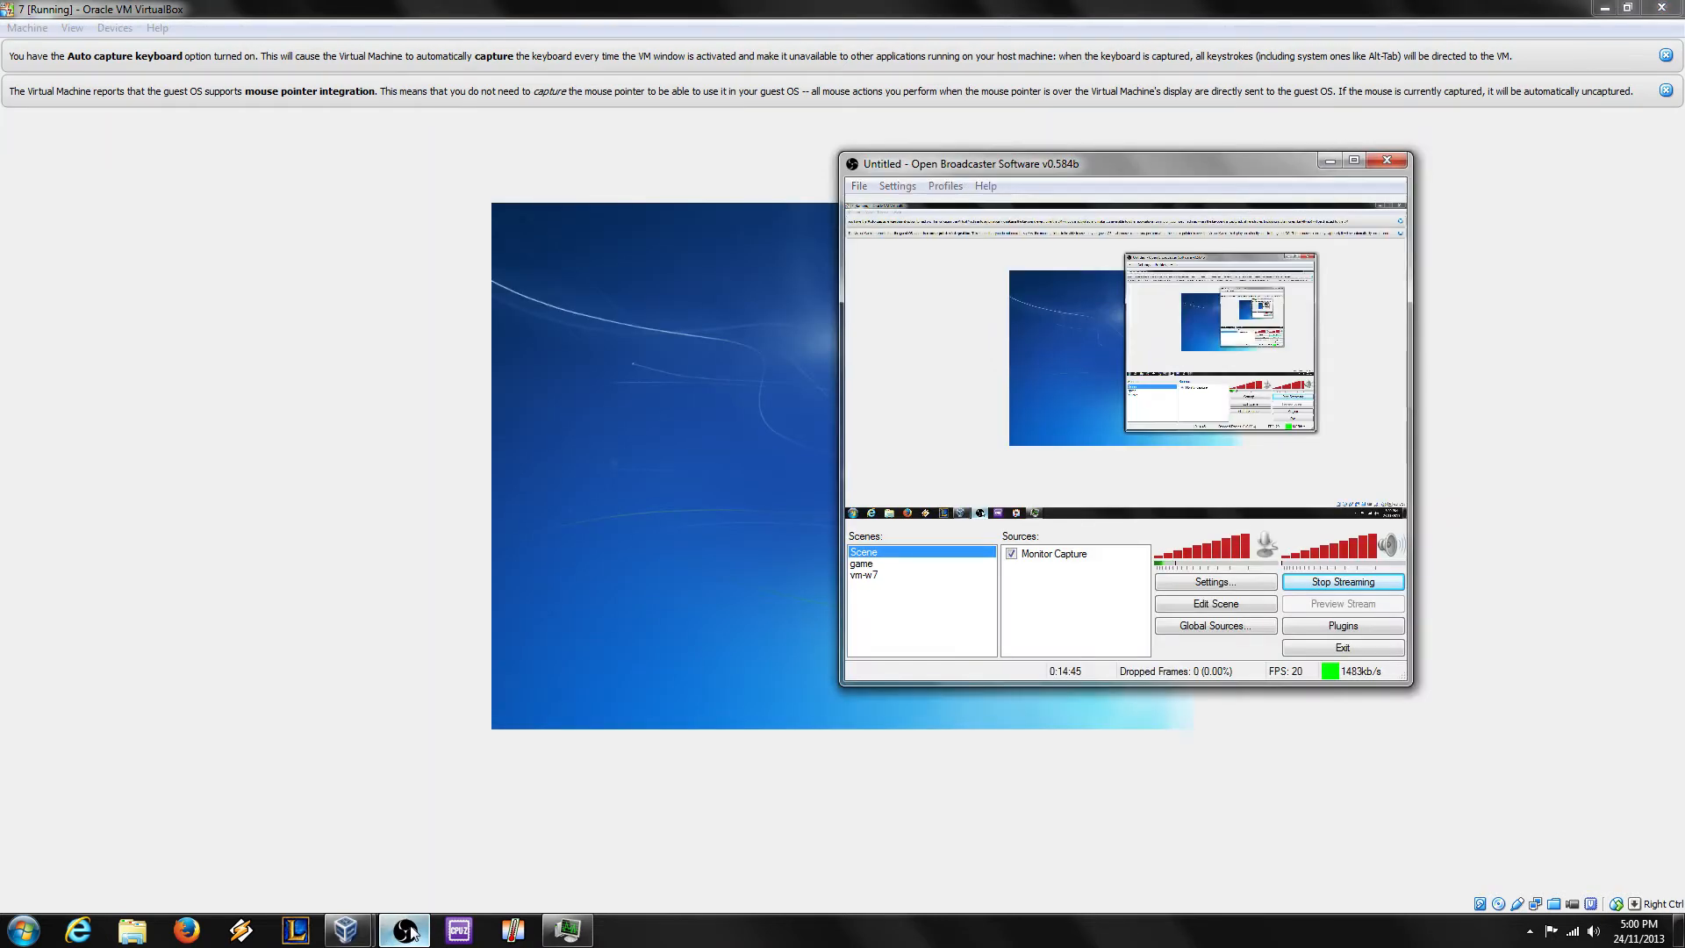
left_click(404, 929)
Step: Set time and currency format to English (Australia), continue, and choose Repair your computer
left_click(840, 510)
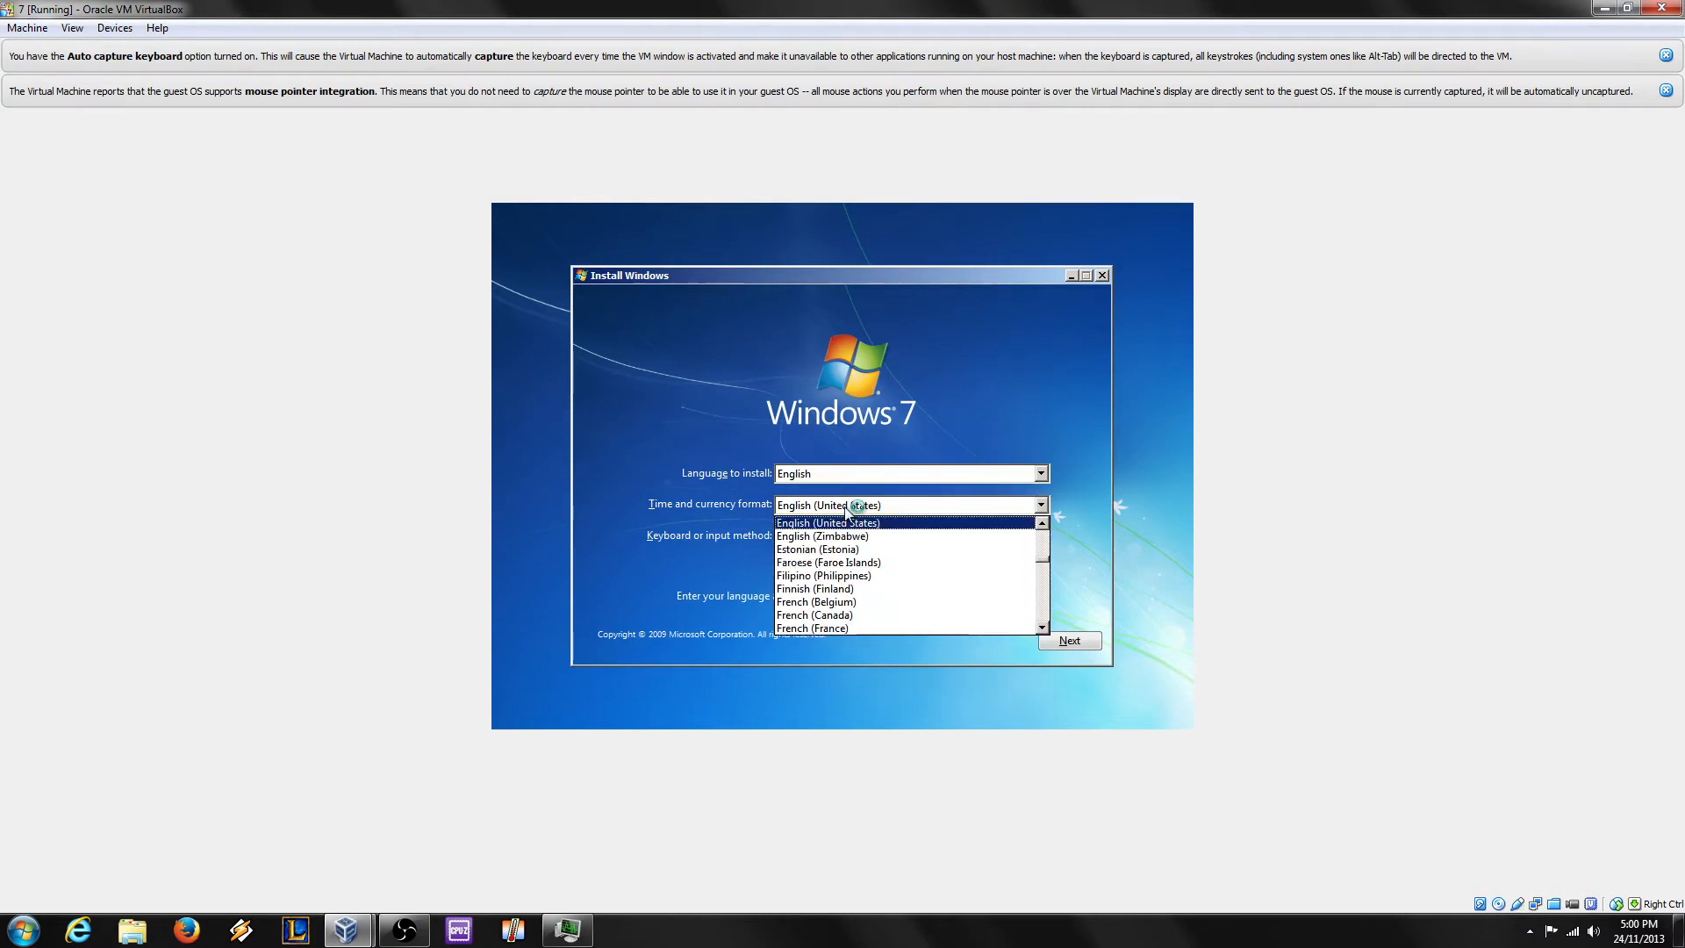
scroll(1043, 552, "up", 3)
scroll(1043, 553, "up", 5)
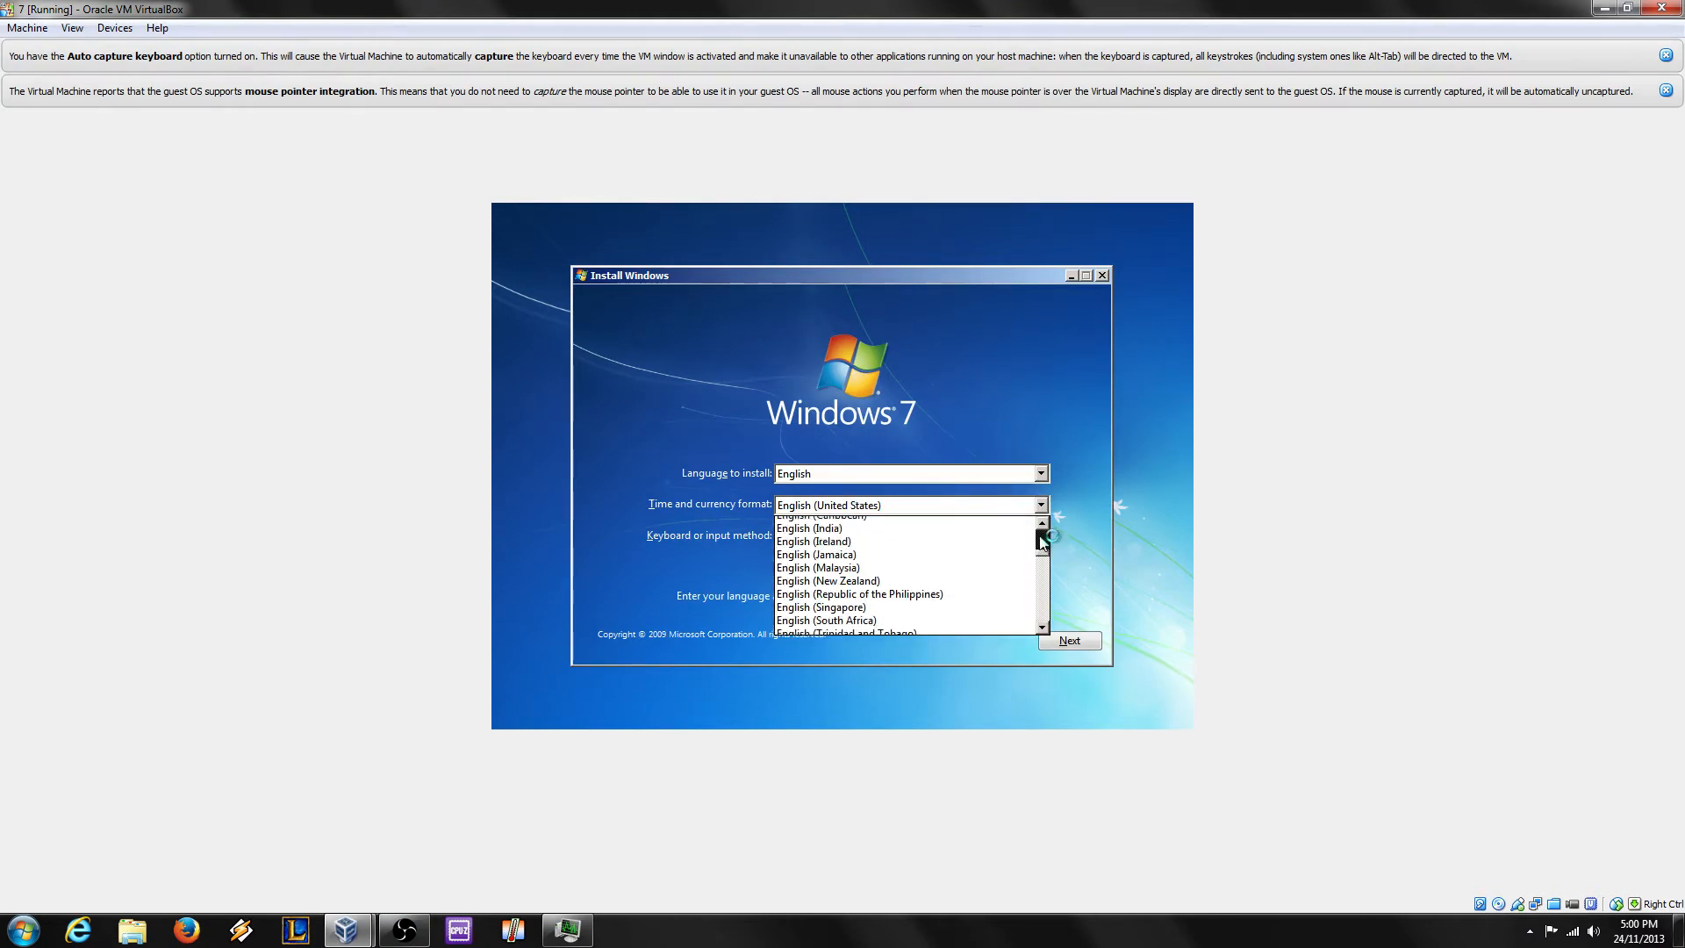
left_click(919, 542)
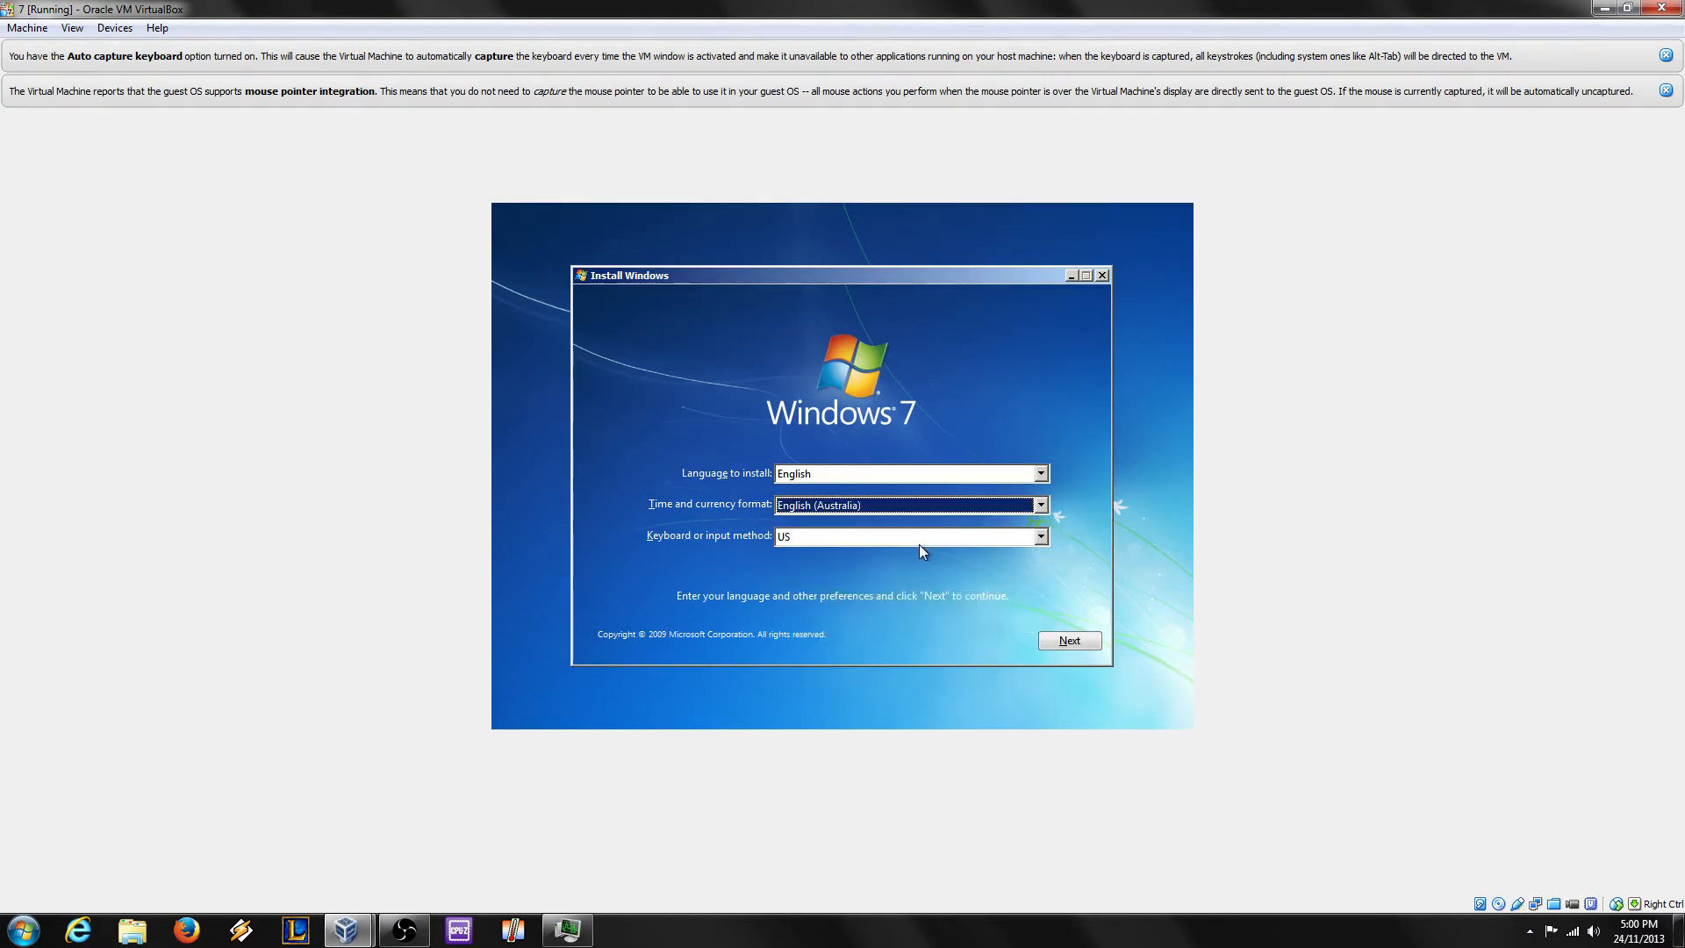
left_click(1086, 641)
left_click(675, 609)
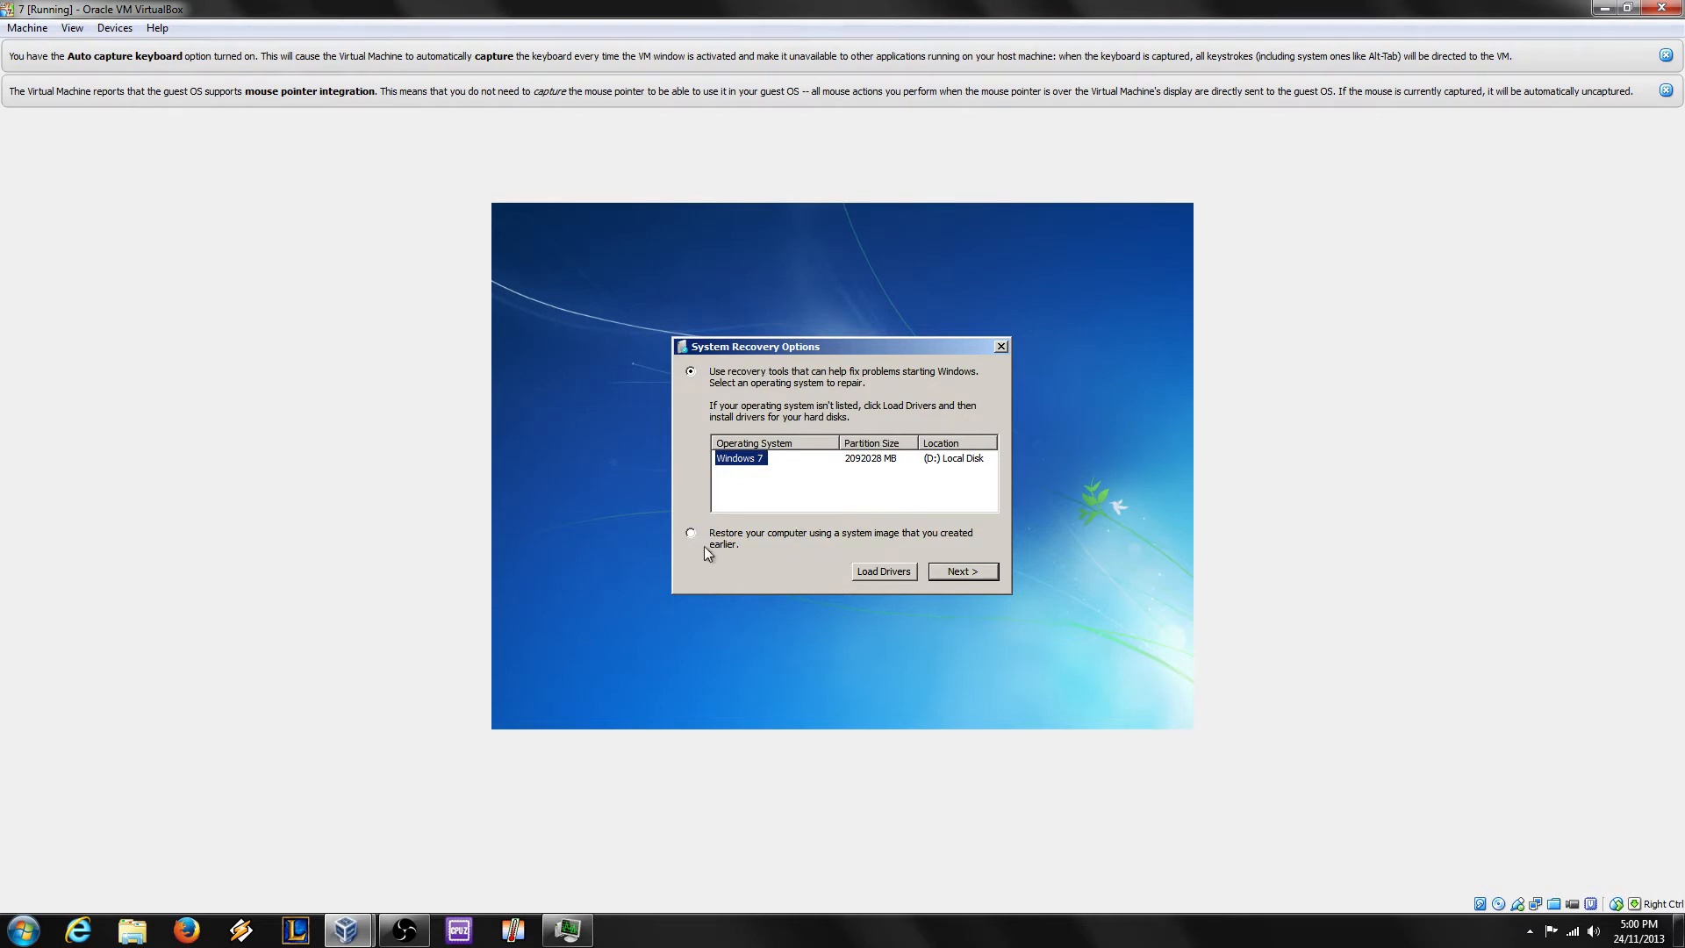
Step: Continue with the Windows 7 installation, try system image restore, then cancel it
left_click(988, 572)
left_click(994, 528)
left_click(691, 534)
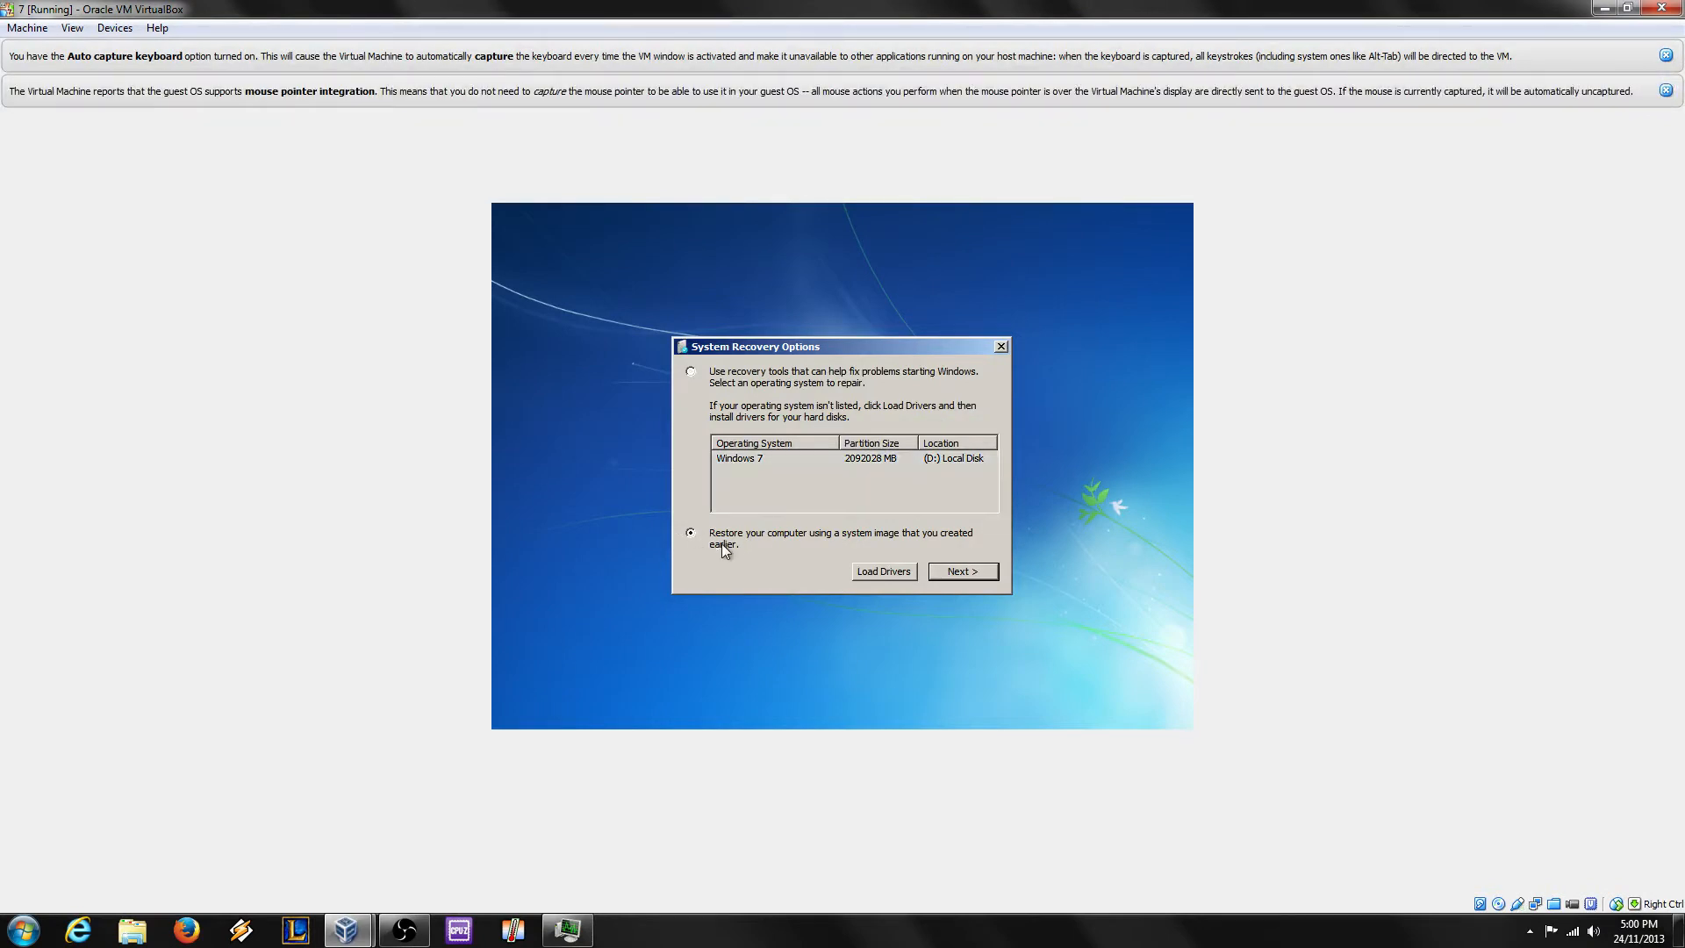
left_click(958, 571)
left_click(979, 544)
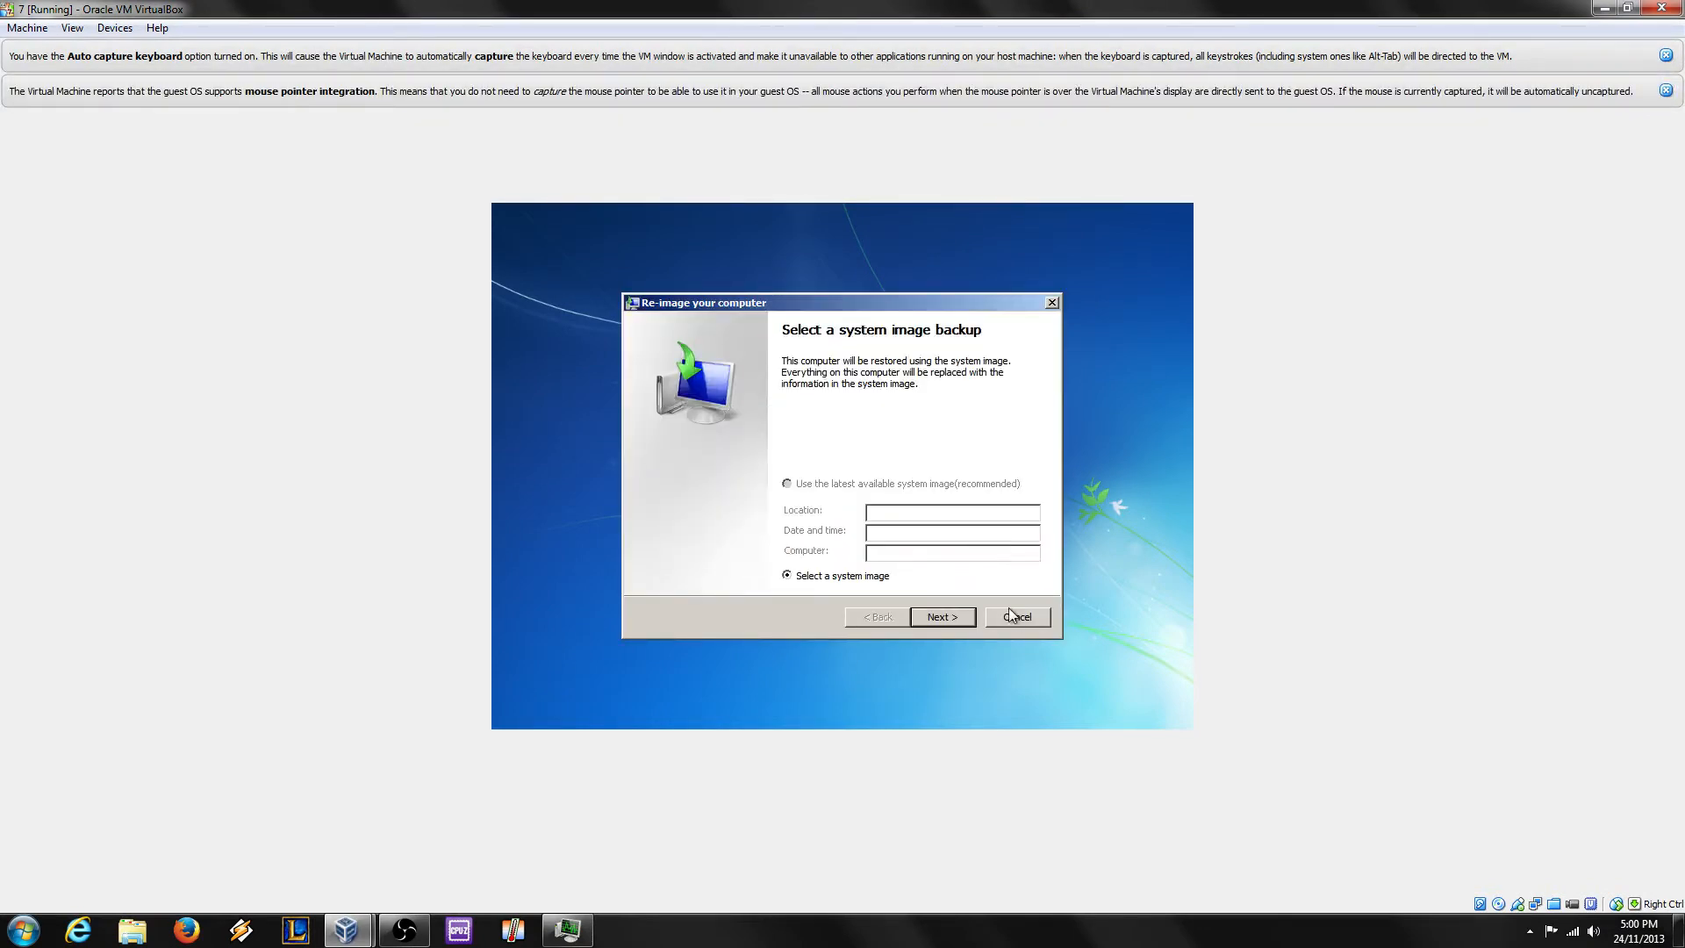
left_click(1011, 612)
Step: Open the recovery Command Prompt and run bcdedit to list the boot entries
left_click(742, 562)
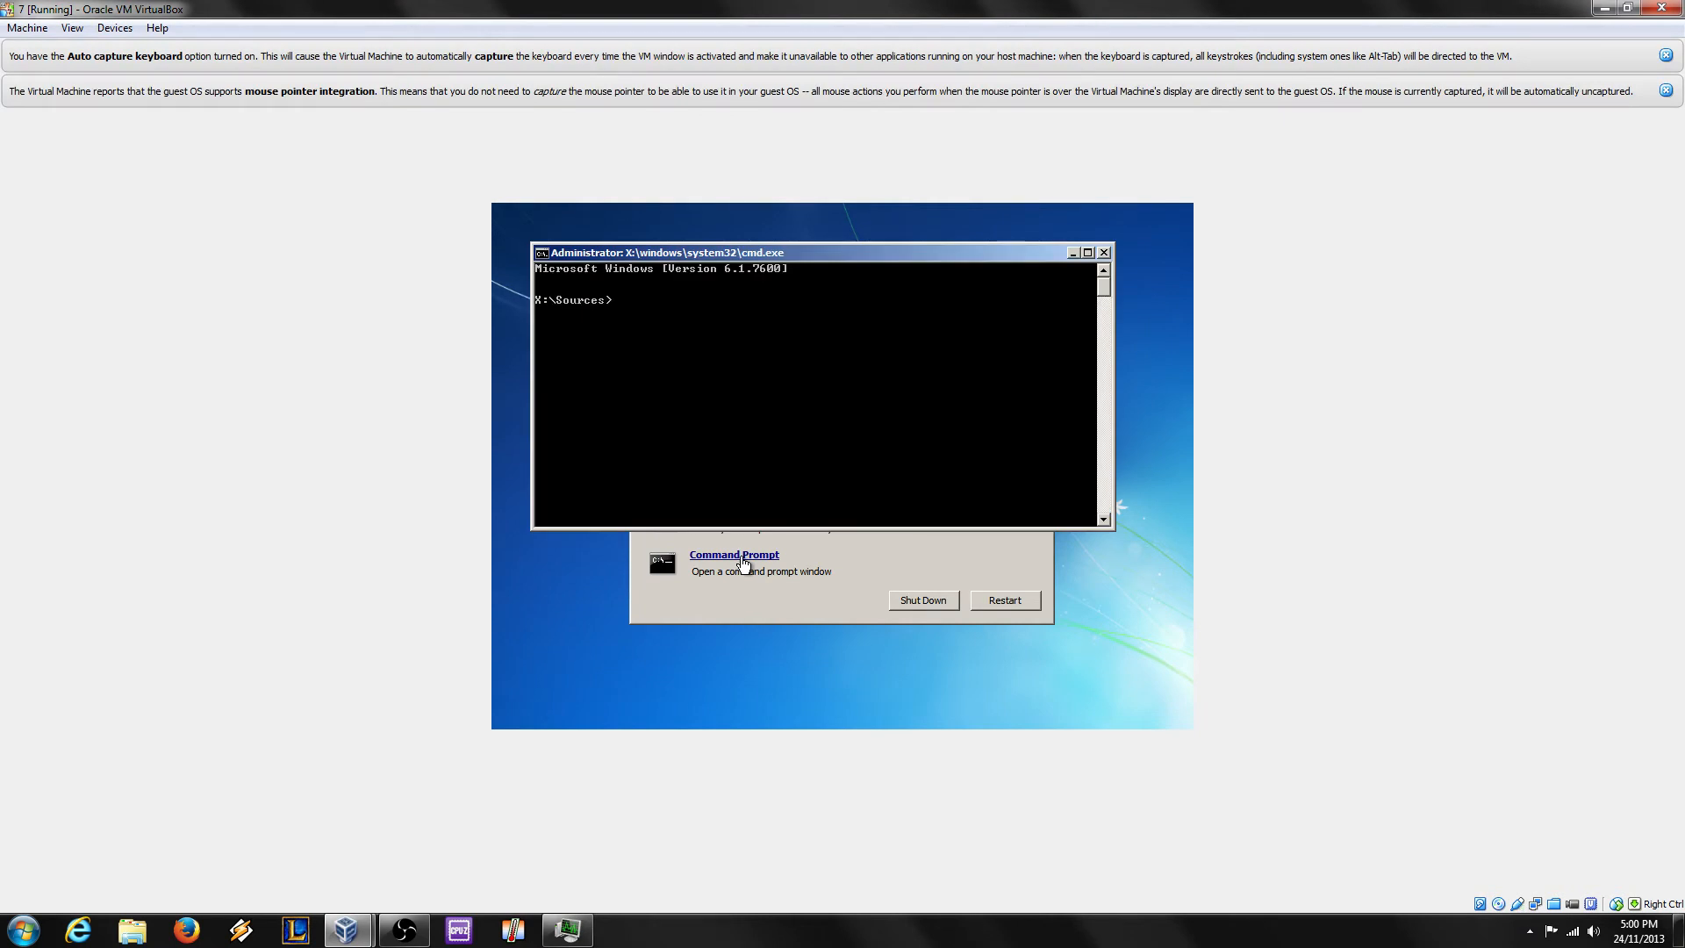
type("bcdedit")
key("Return")
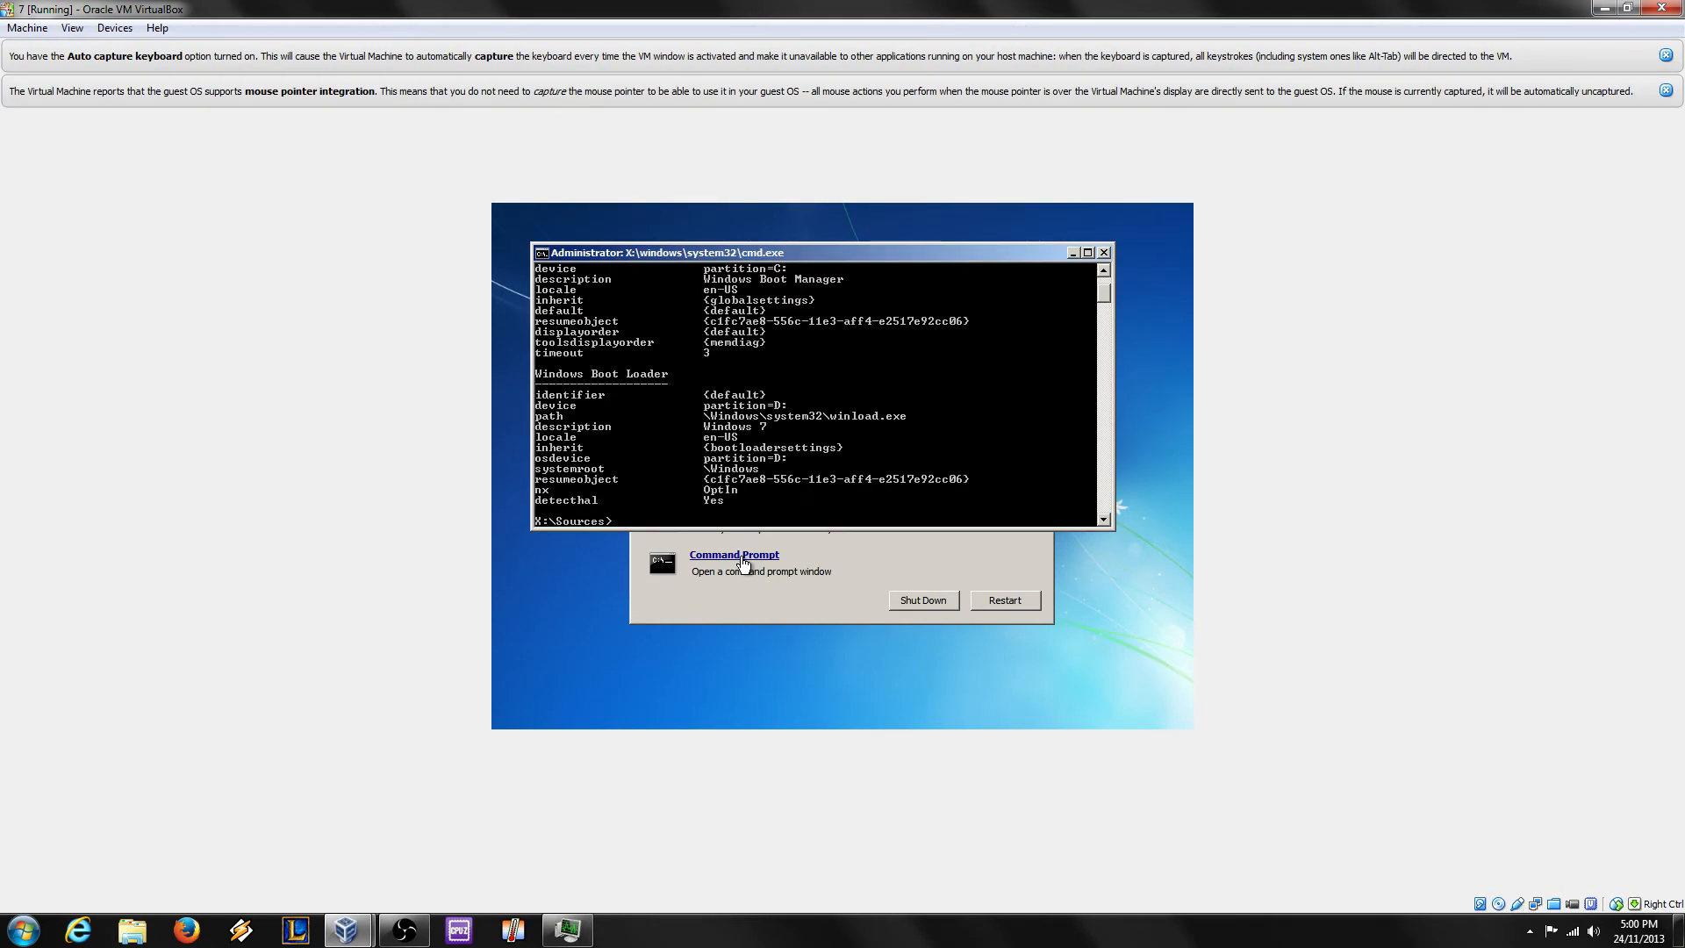
scroll(838, 375, "up", 3)
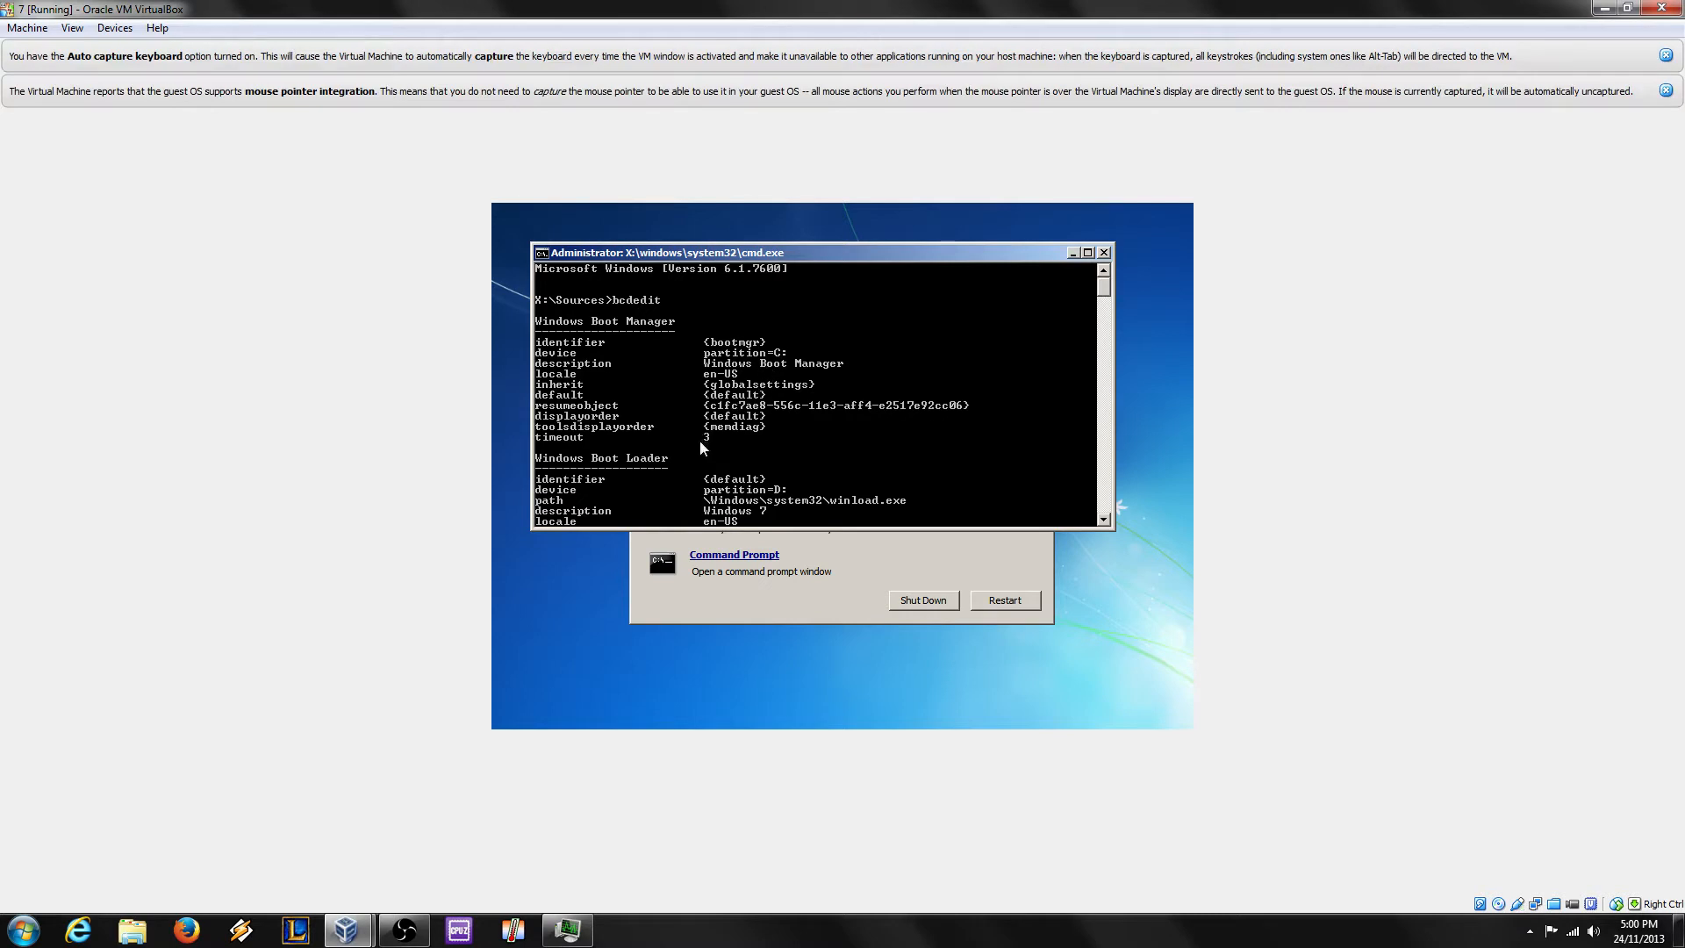
scroll(948, 423, "down", 3)
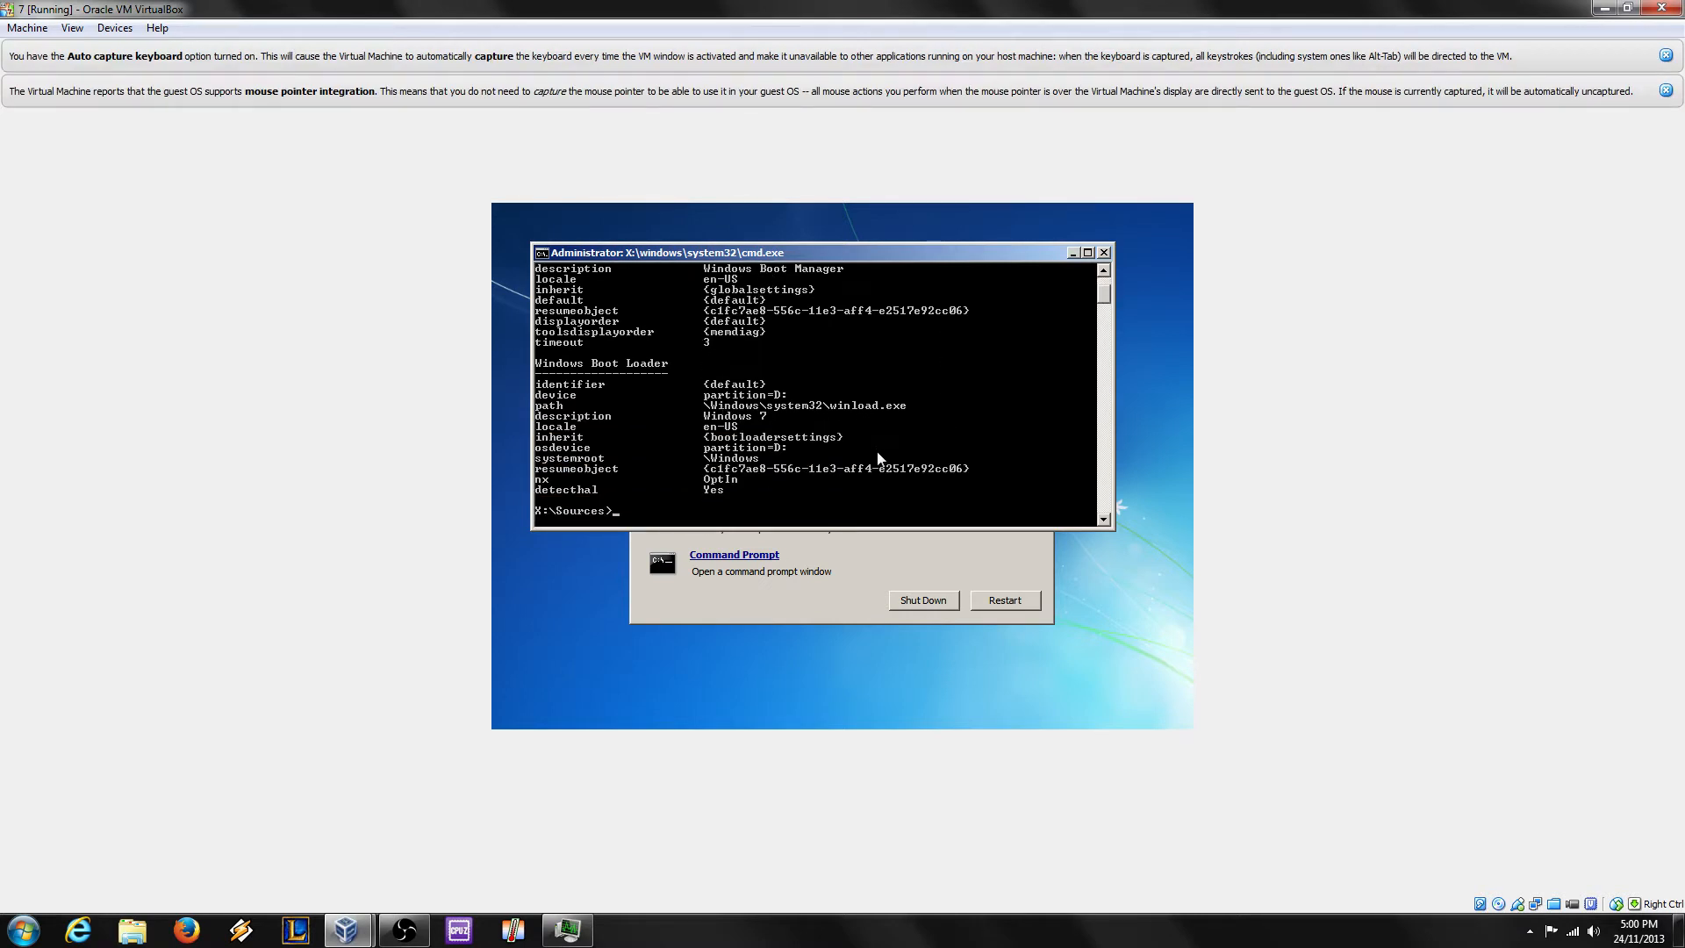
scroll(870, 462, "down", 2)
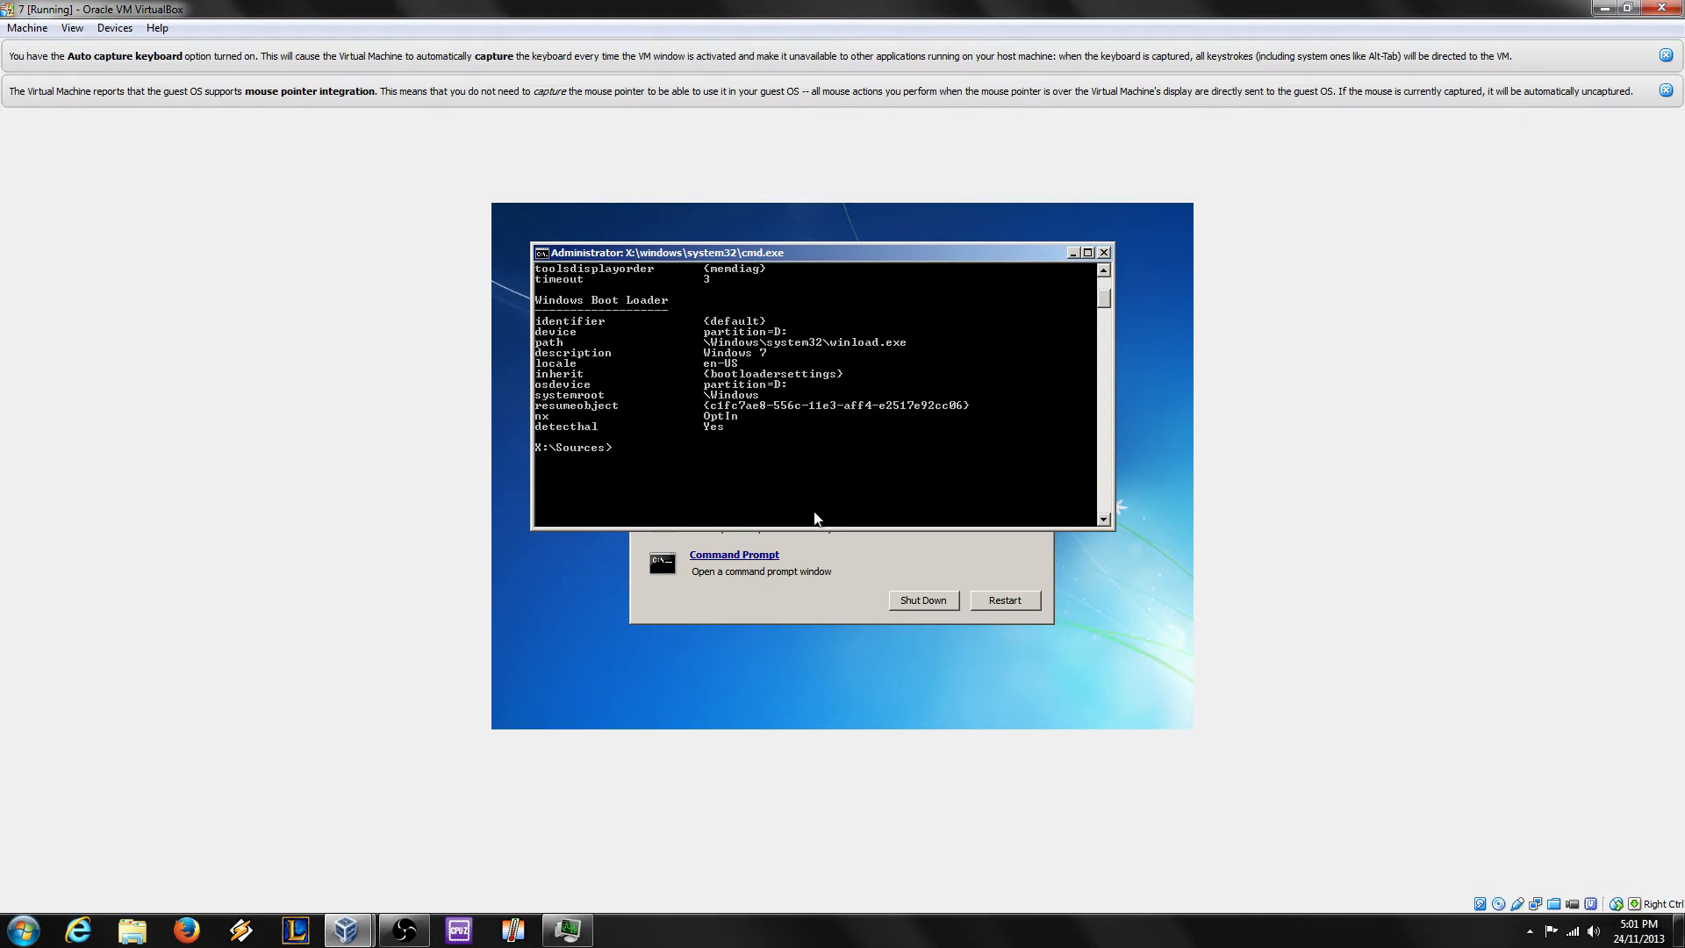
left_click(924, 508)
Step: Show the bootrec /? help, then run bootrec /FixBoot to rewrite the boot sector
right_click(818, 510)
left_click(749, 478)
right_click(748, 477)
type("bootrec /?")
key("Return")
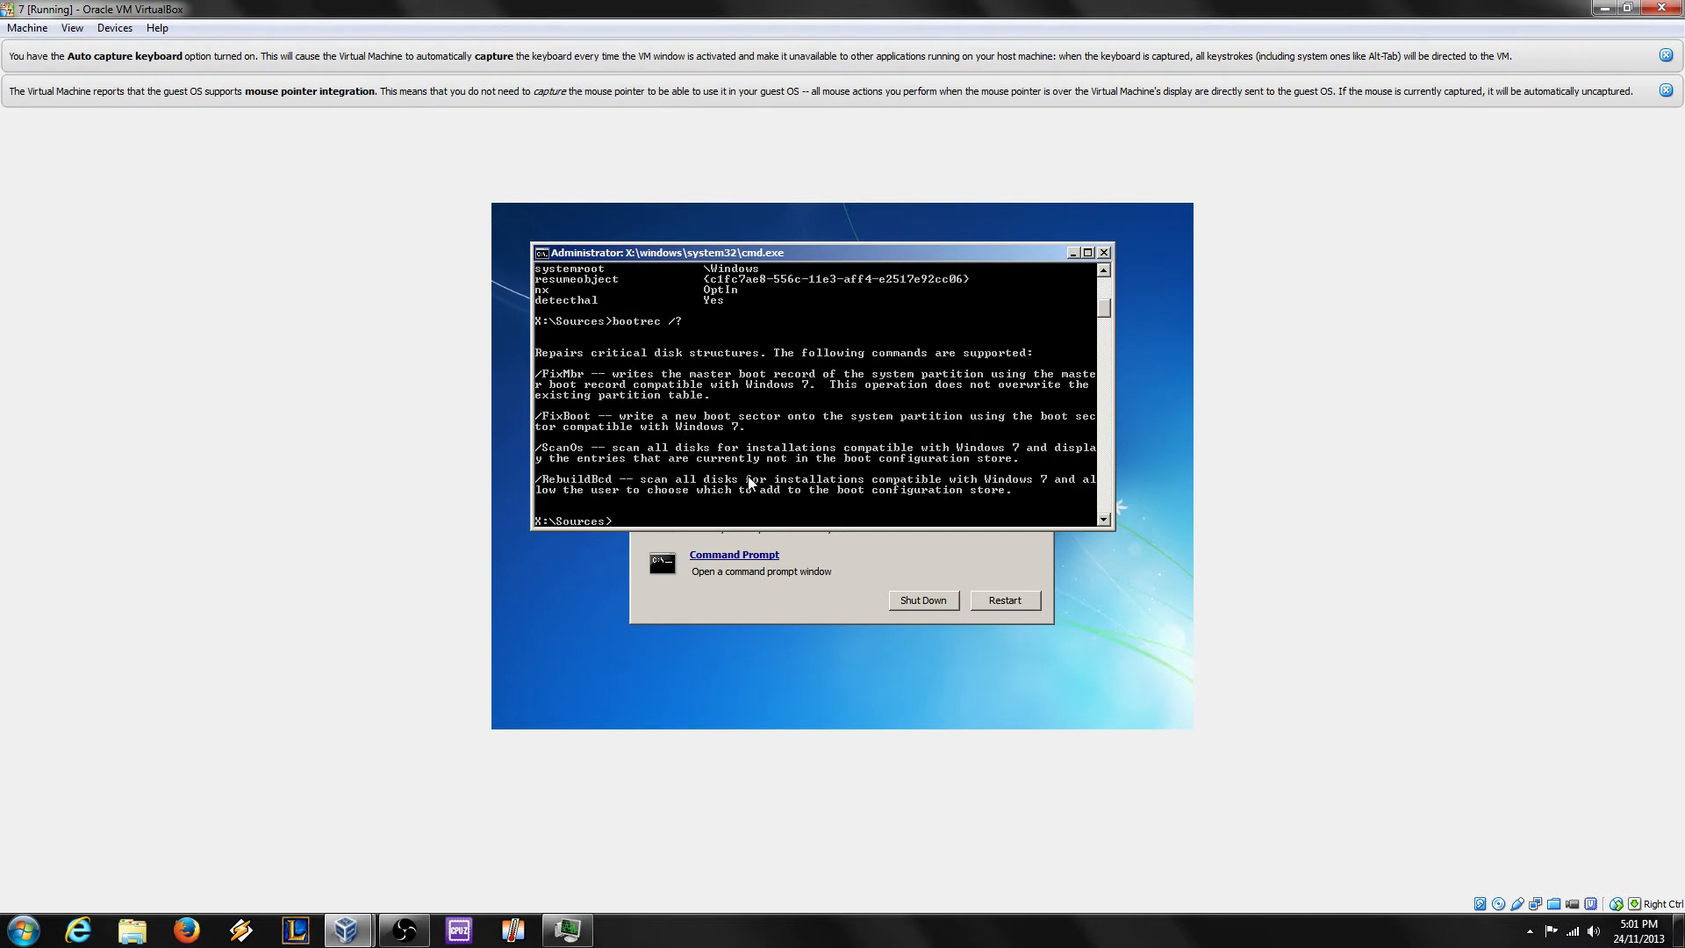
type("bootrec /FixBoot")
key("Return")
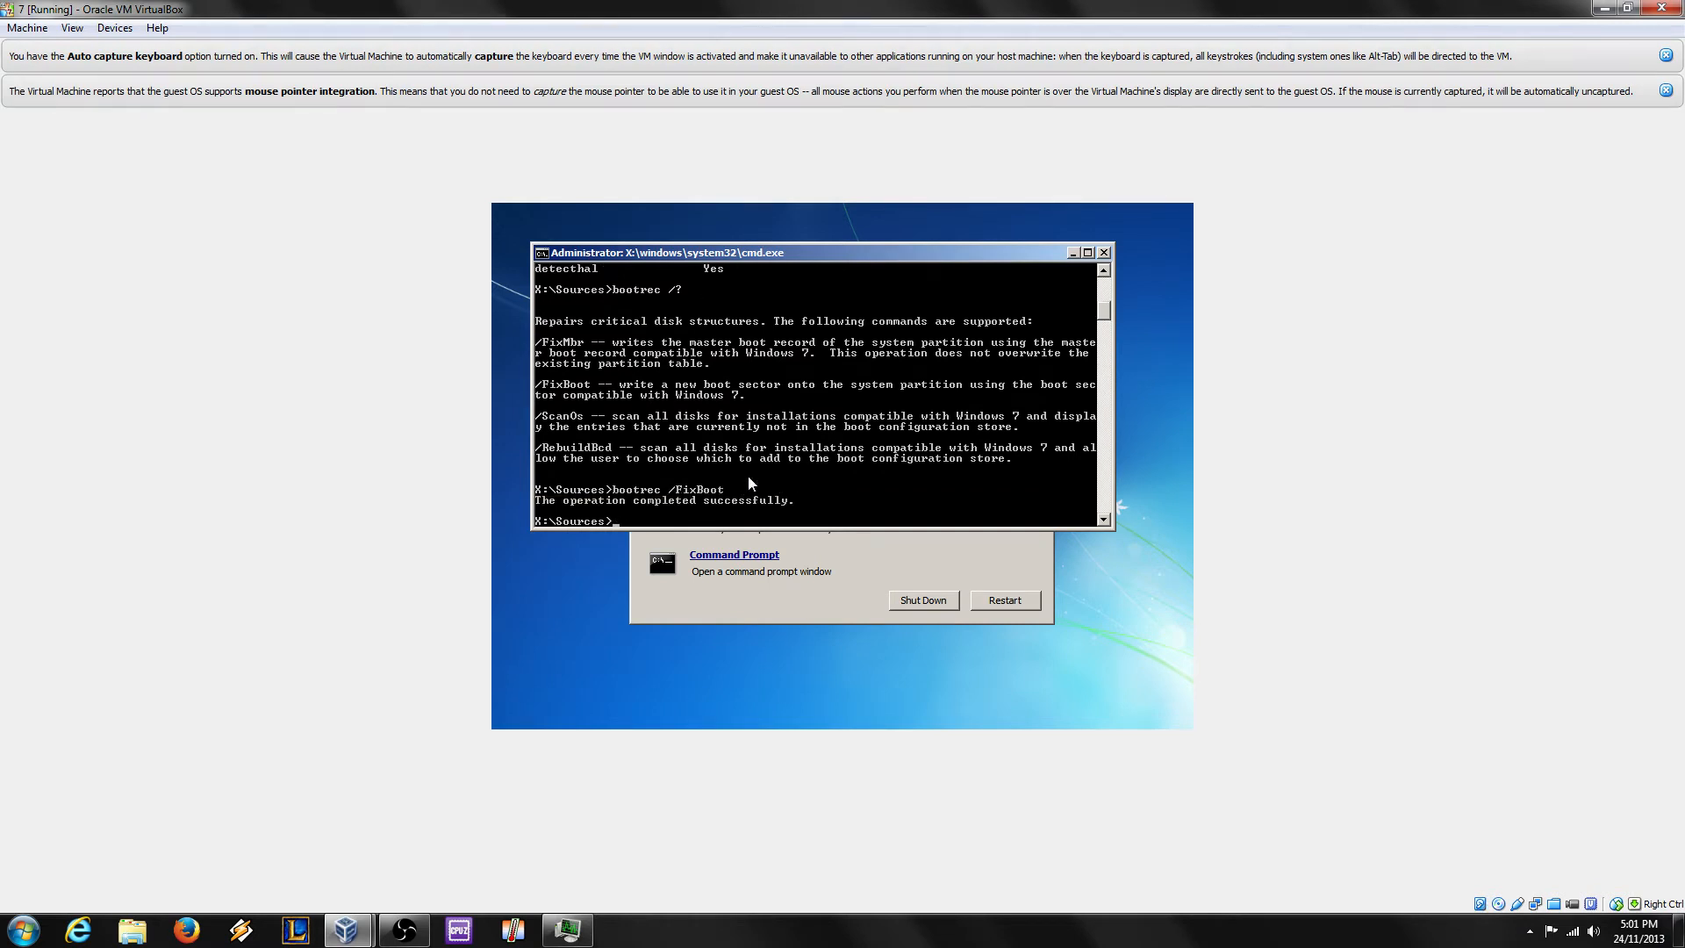
Step: Rerun bcdedit, switch to drive D:, list it with dir, and enter cd windows system32
type("bcdedit")
key("Return")
scroll(750, 482, "up", 2)
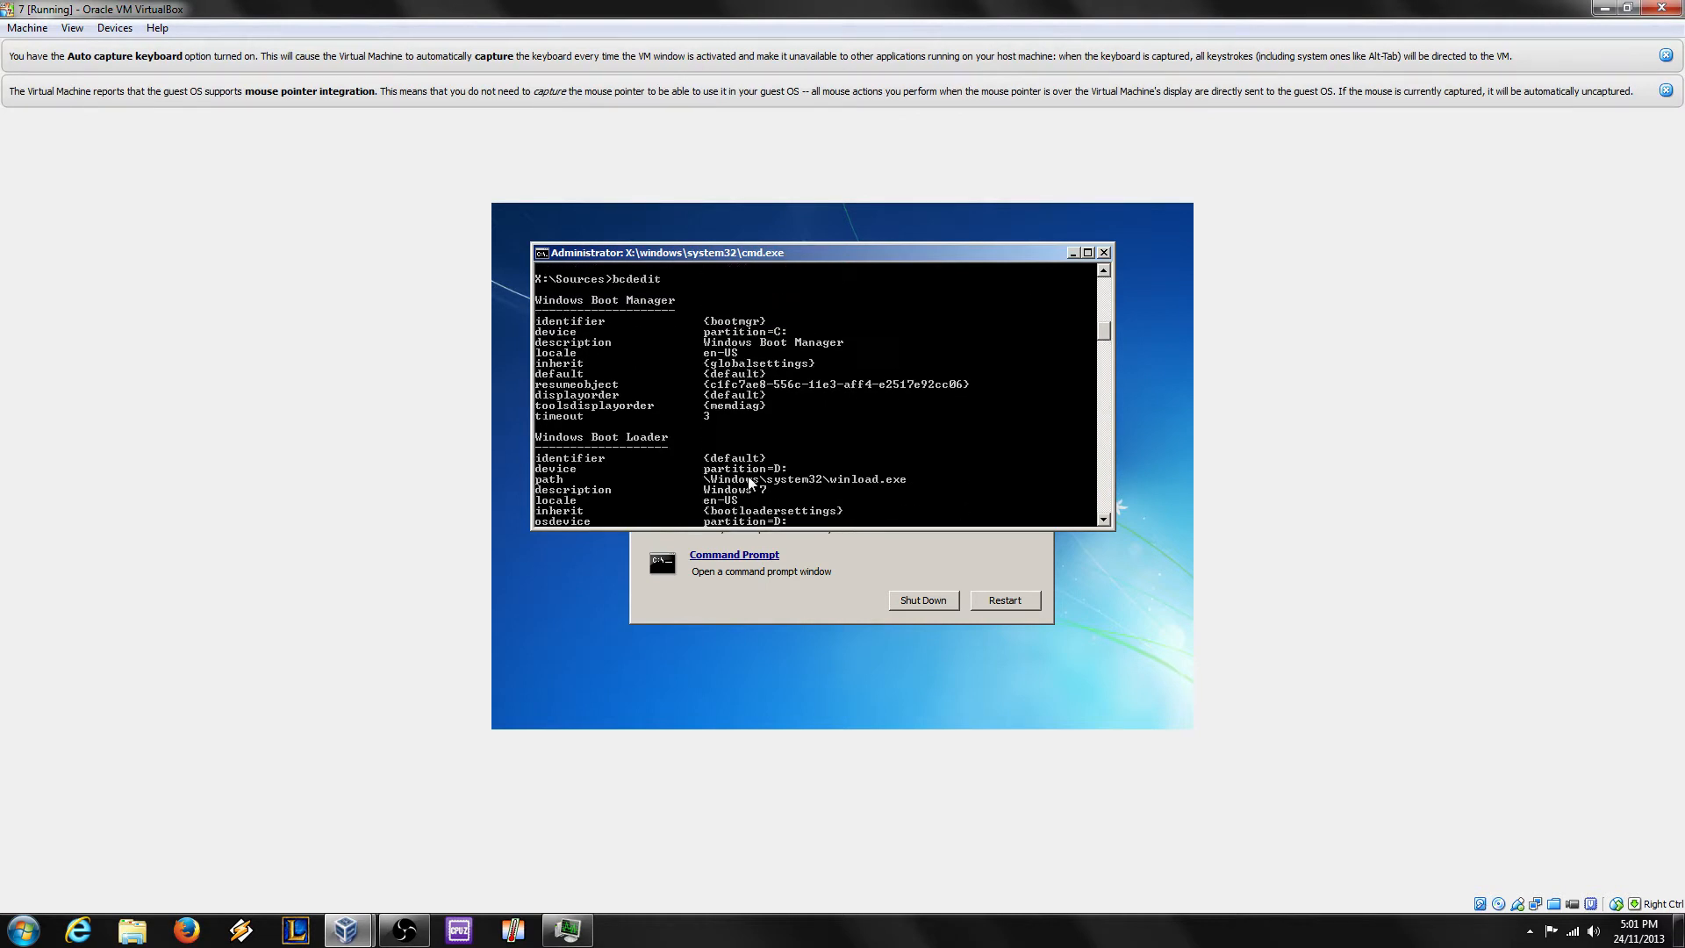
scroll(750, 482, "down", 6)
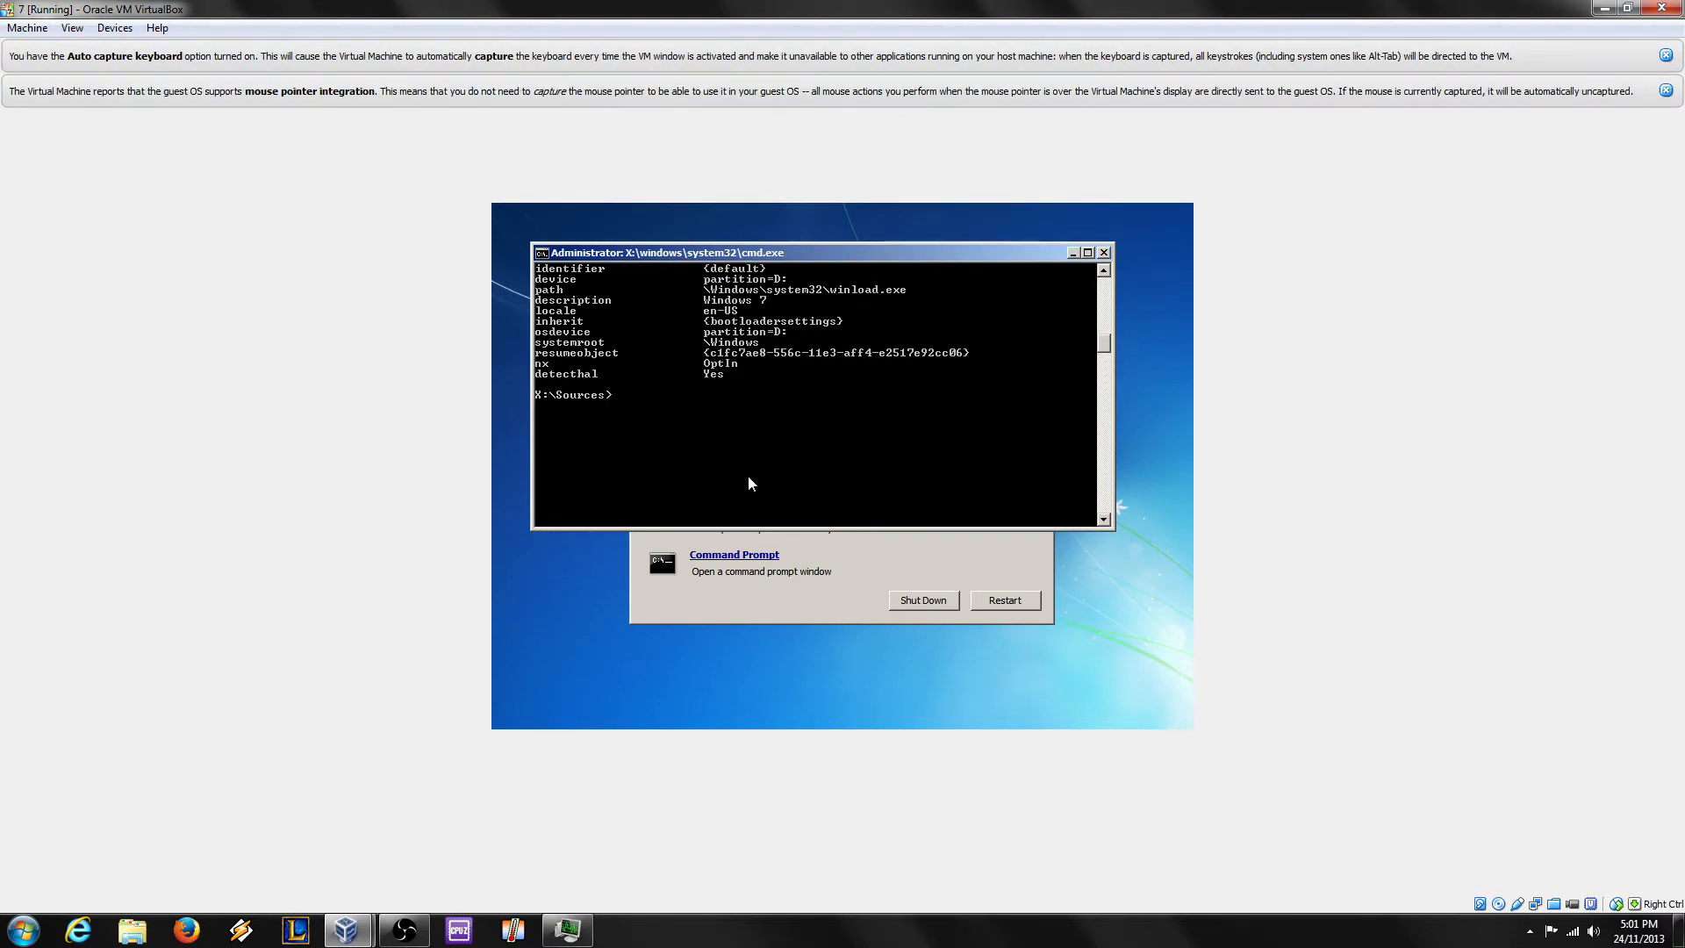
type("d:")
key("Return")
type("d")
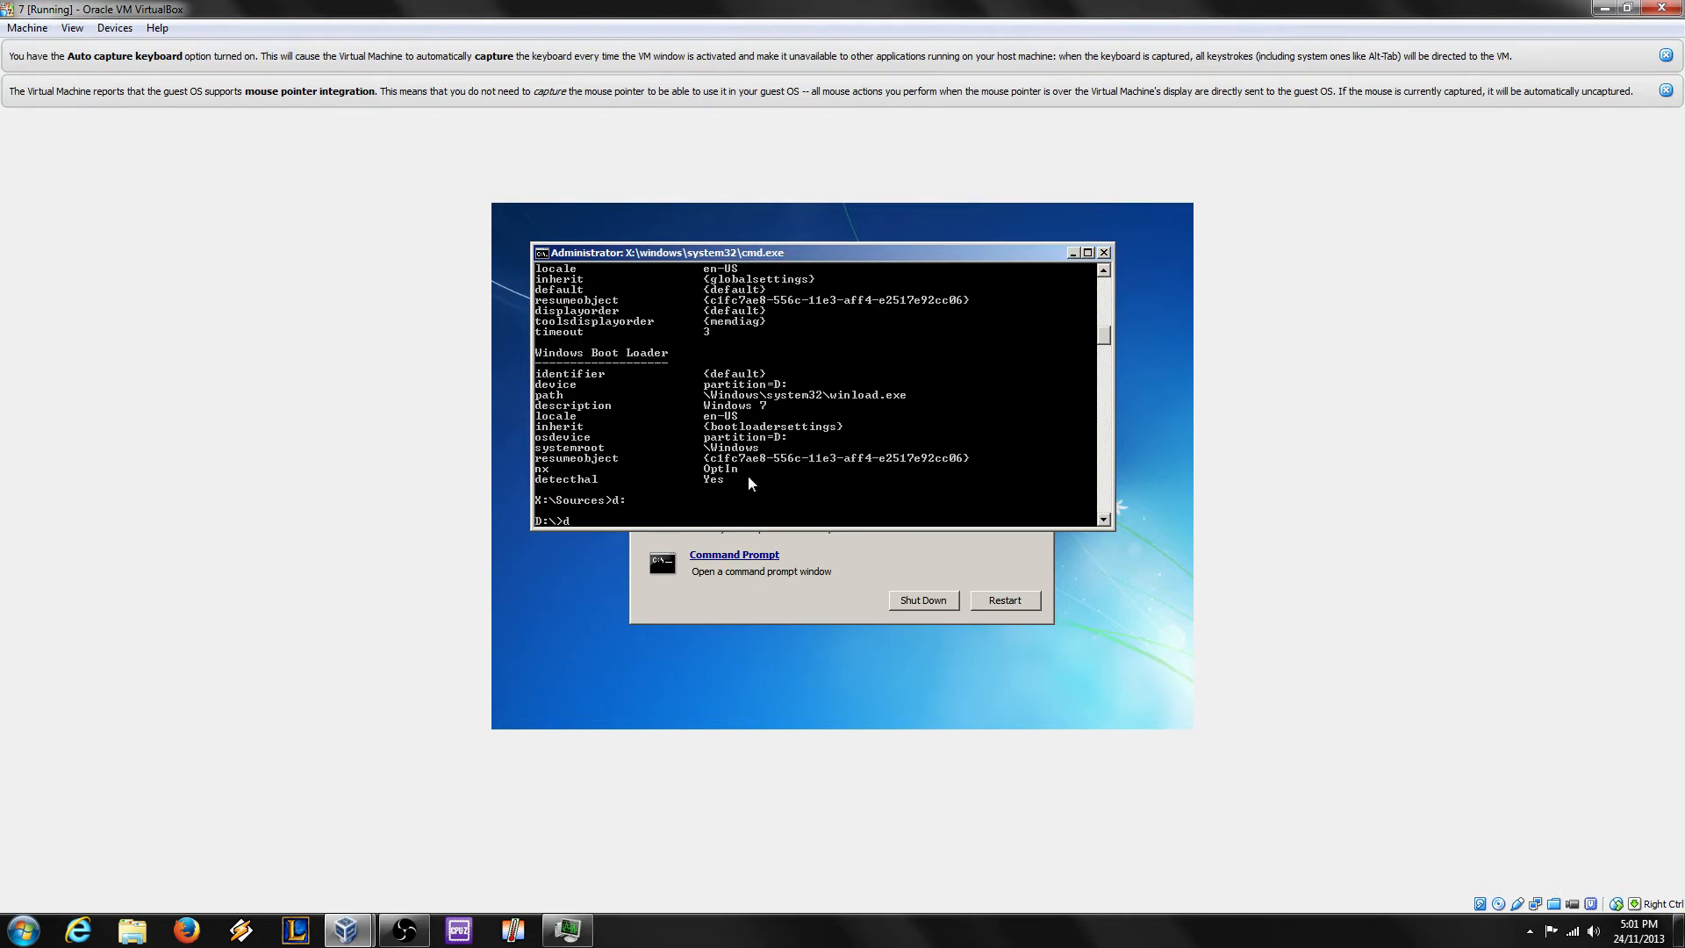
type("ir")
key("Return")
Step: Change the recovery prompt's directory to D:\Windows\System32 with cd windows system32
type("cd windows")
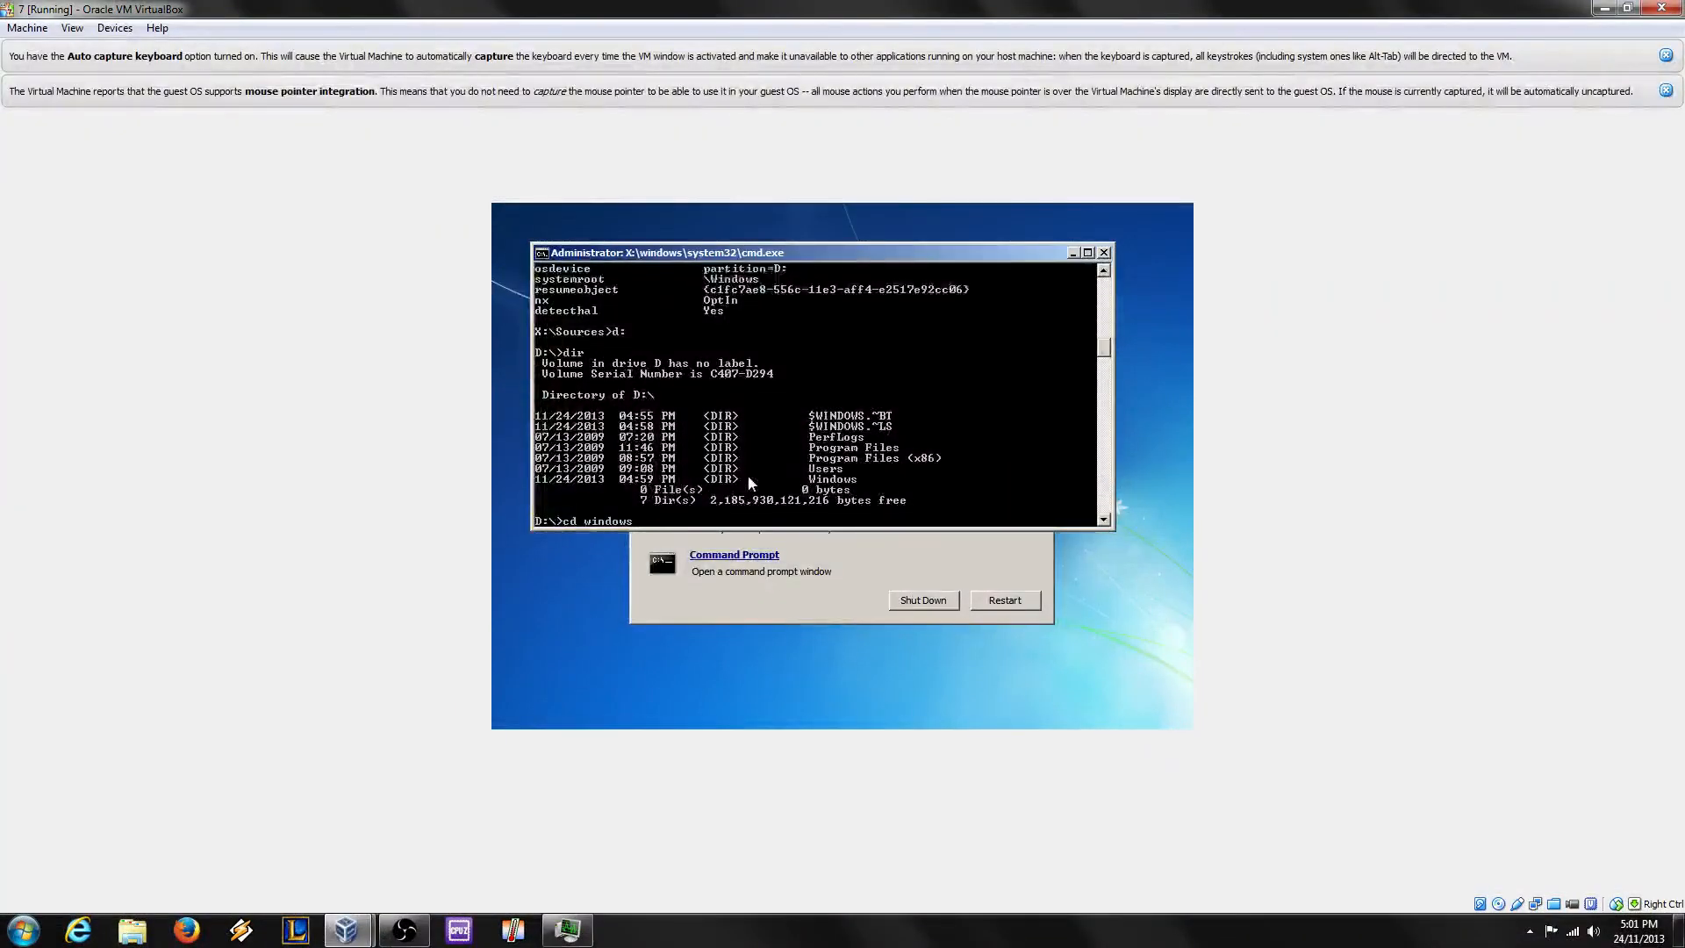
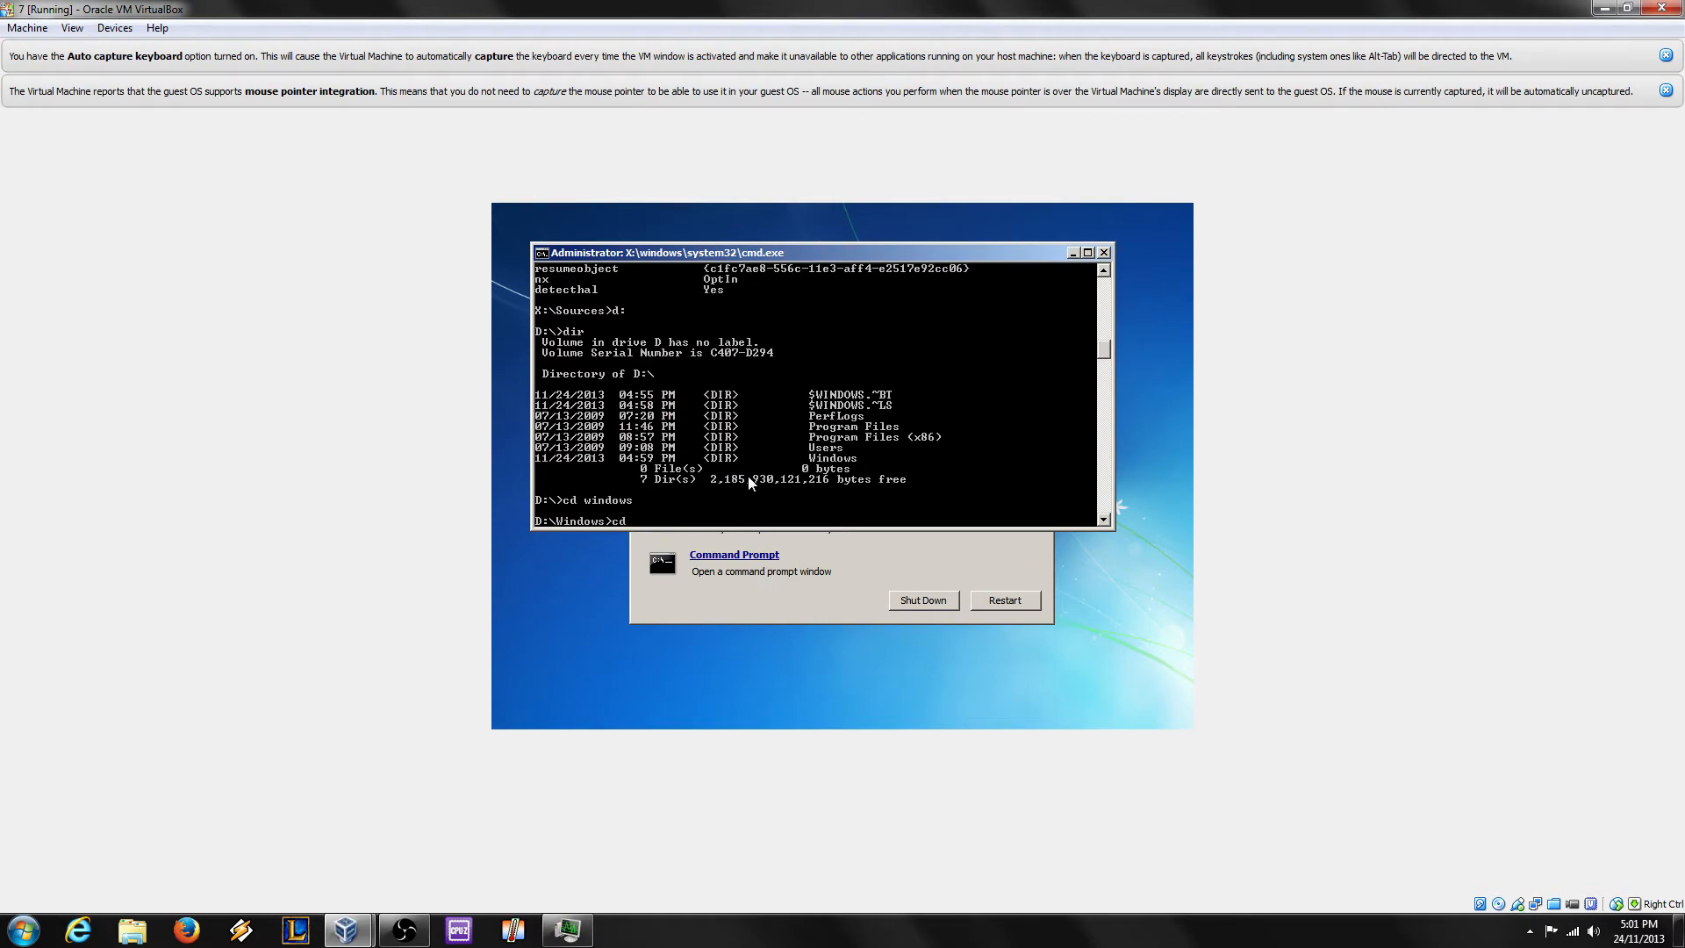
Step: Rerun bcdedit, switch to drive D:, list it with dir, and enter cd windows system32
Step: Change the recovery prompt's directory to D:\Windows\System32 with cd windows system32
type(" system32")
key("Return")
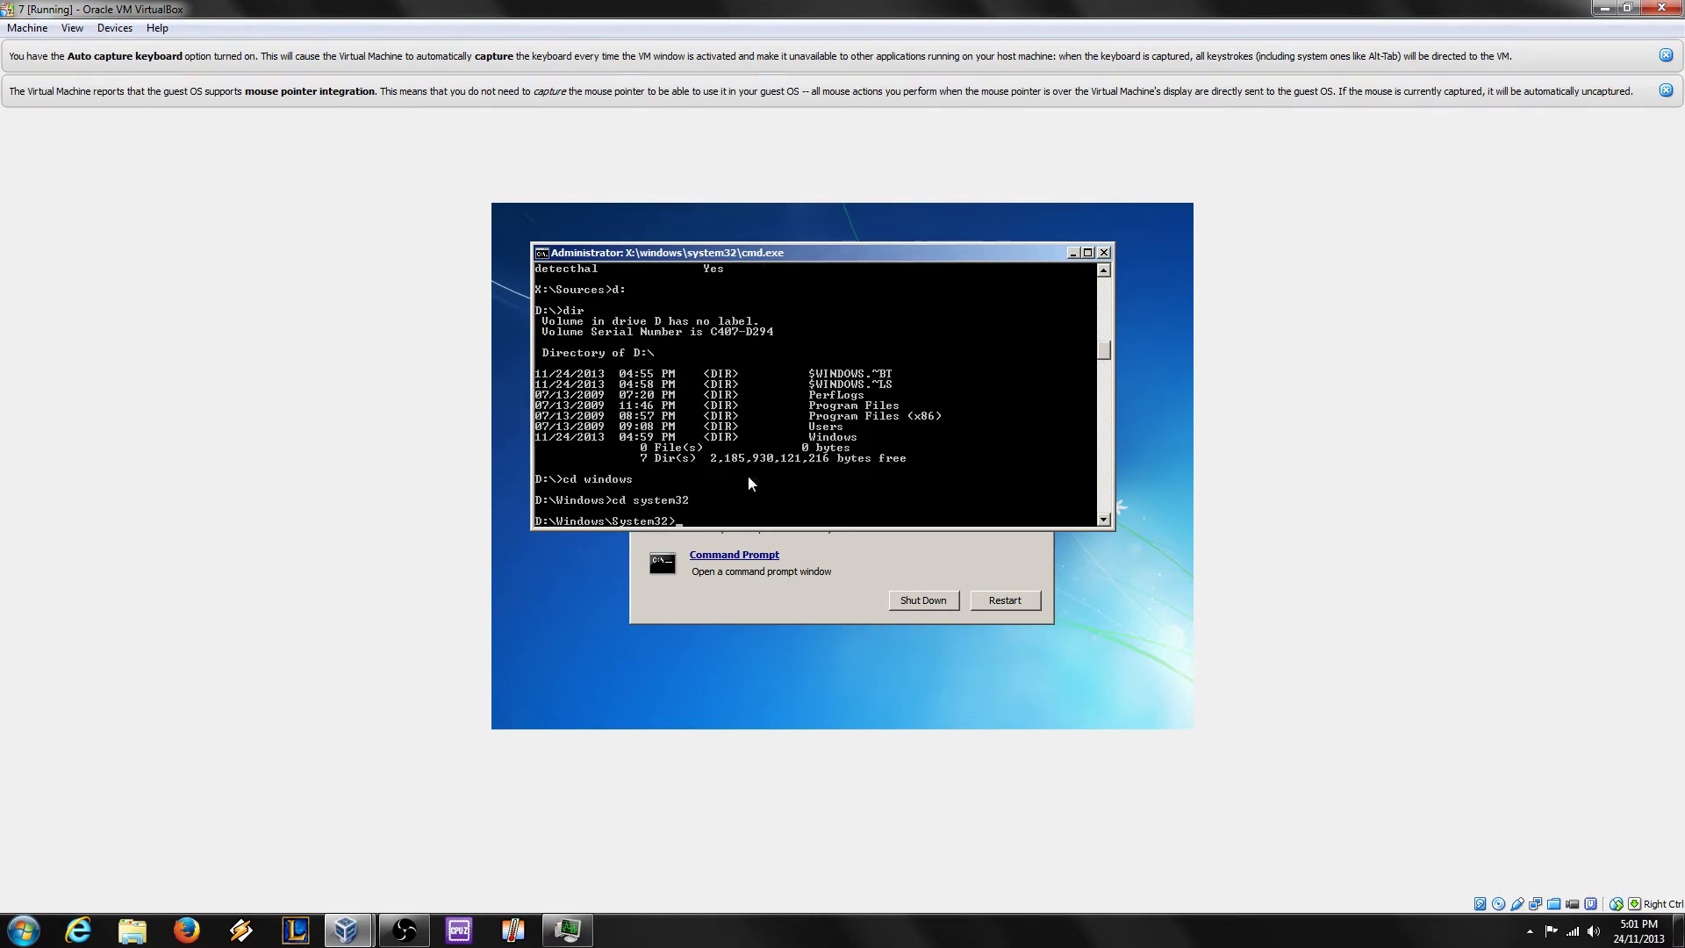
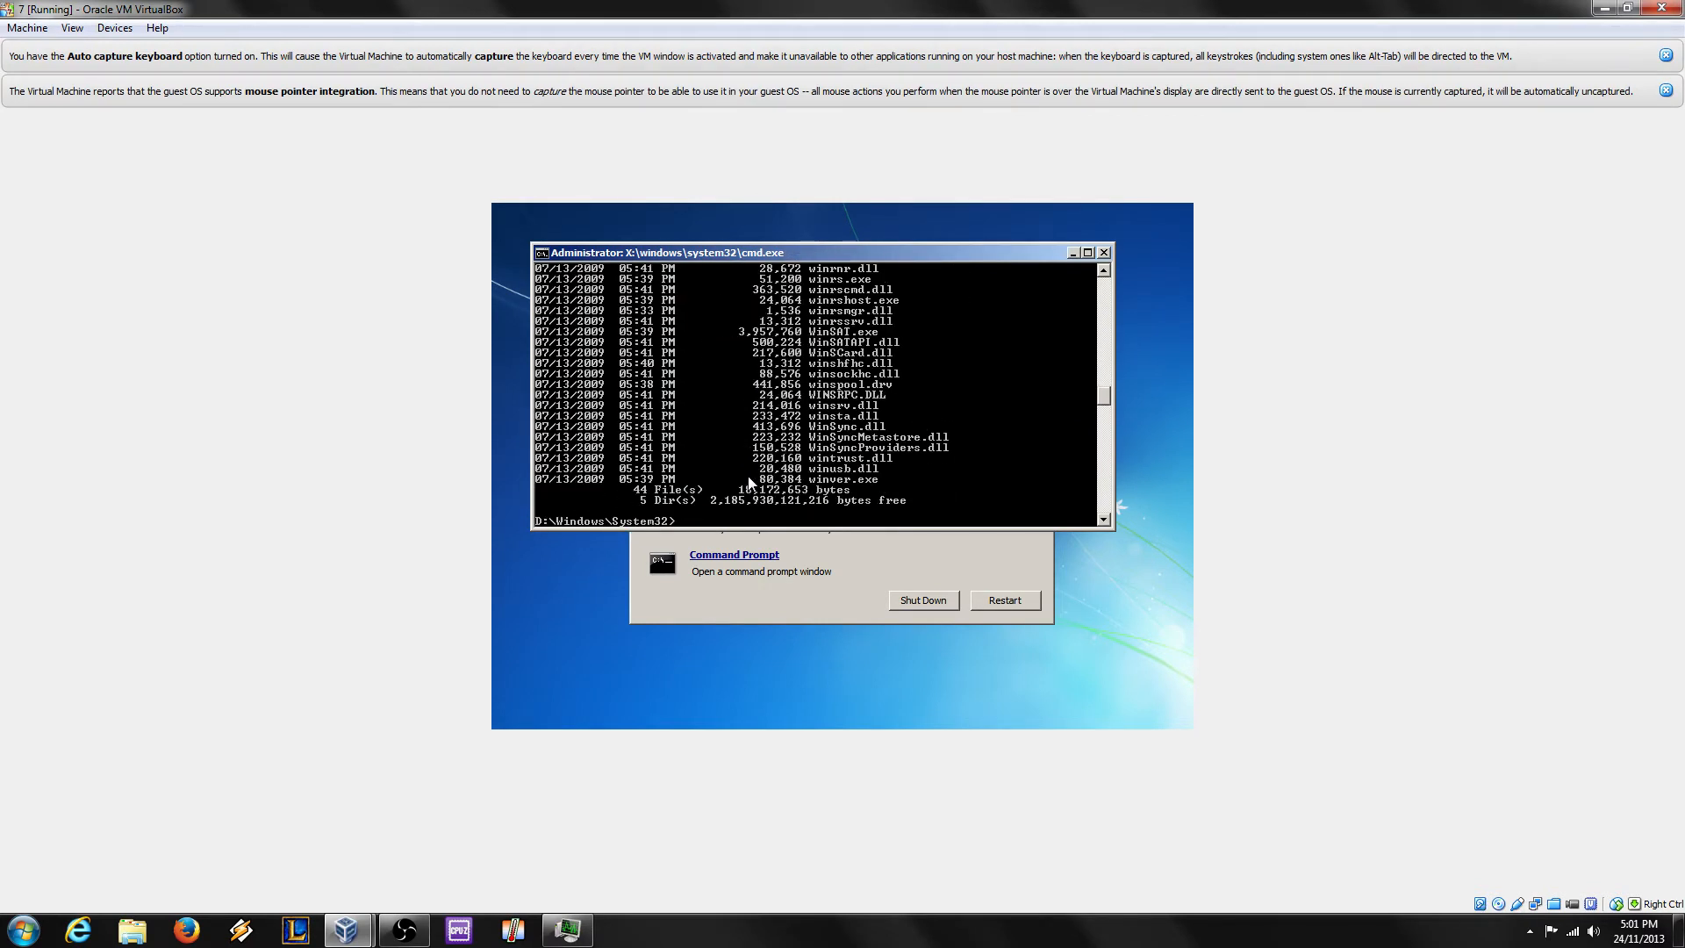
Step: Review the D:\Windows\System32 listing (44 files, 5 directories) and enter winload at the prompt
scroll(880, 413, "up", 10)
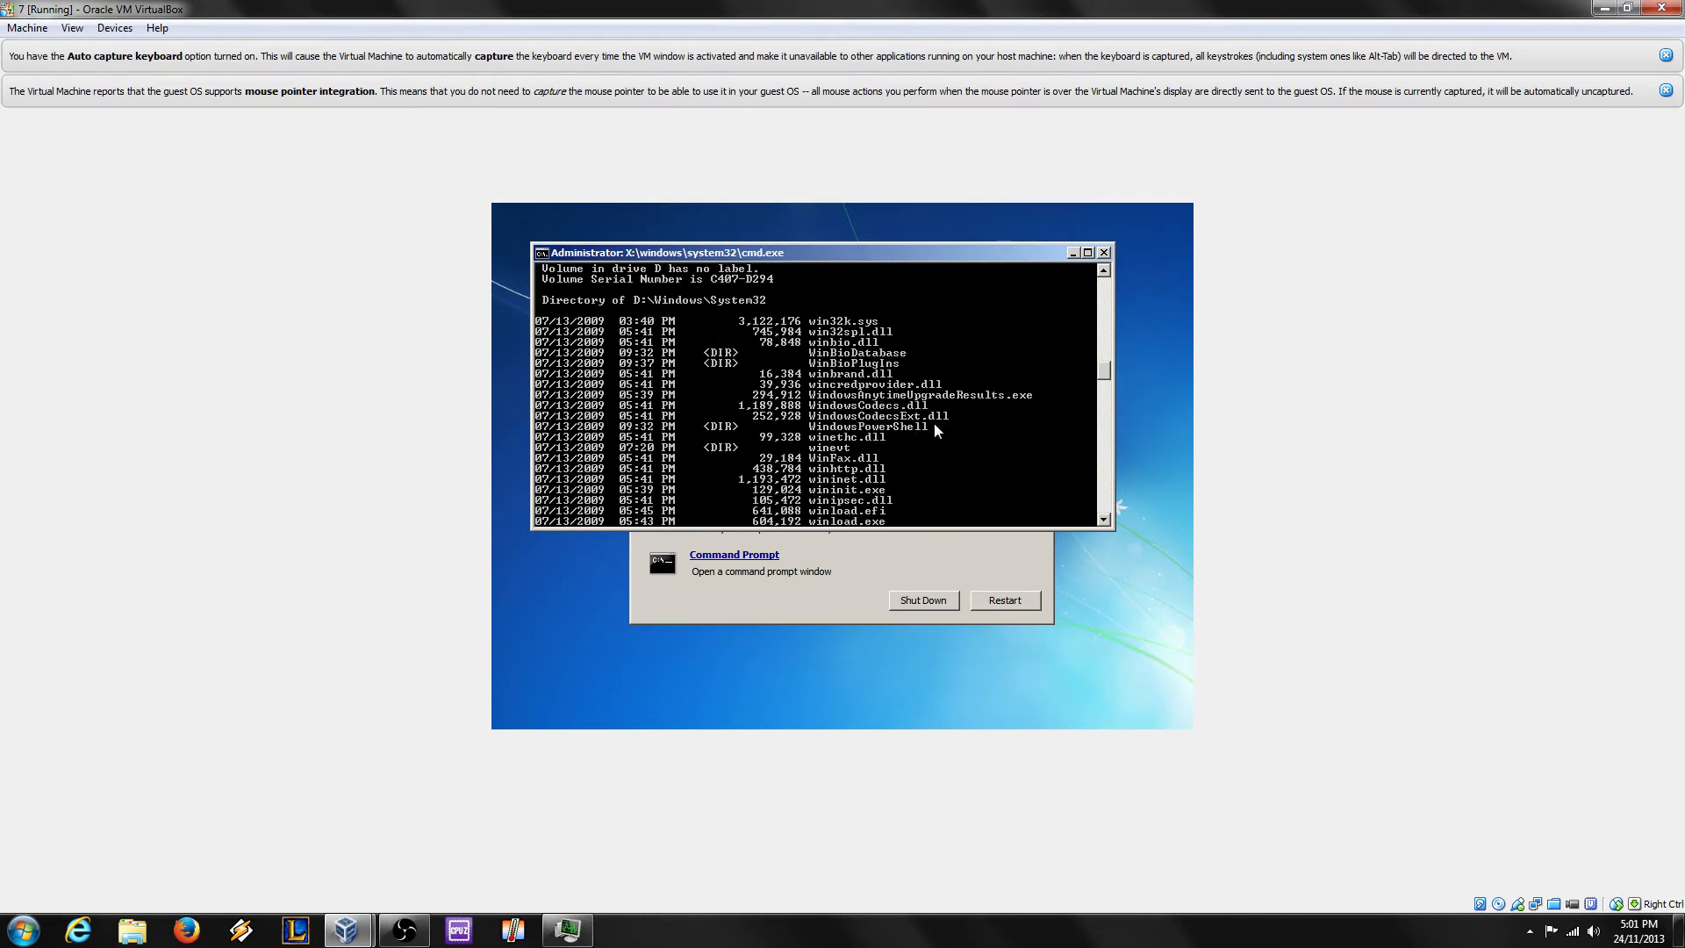
scroll(933, 472, "down", 1)
scroll(936, 483, "down", 2)
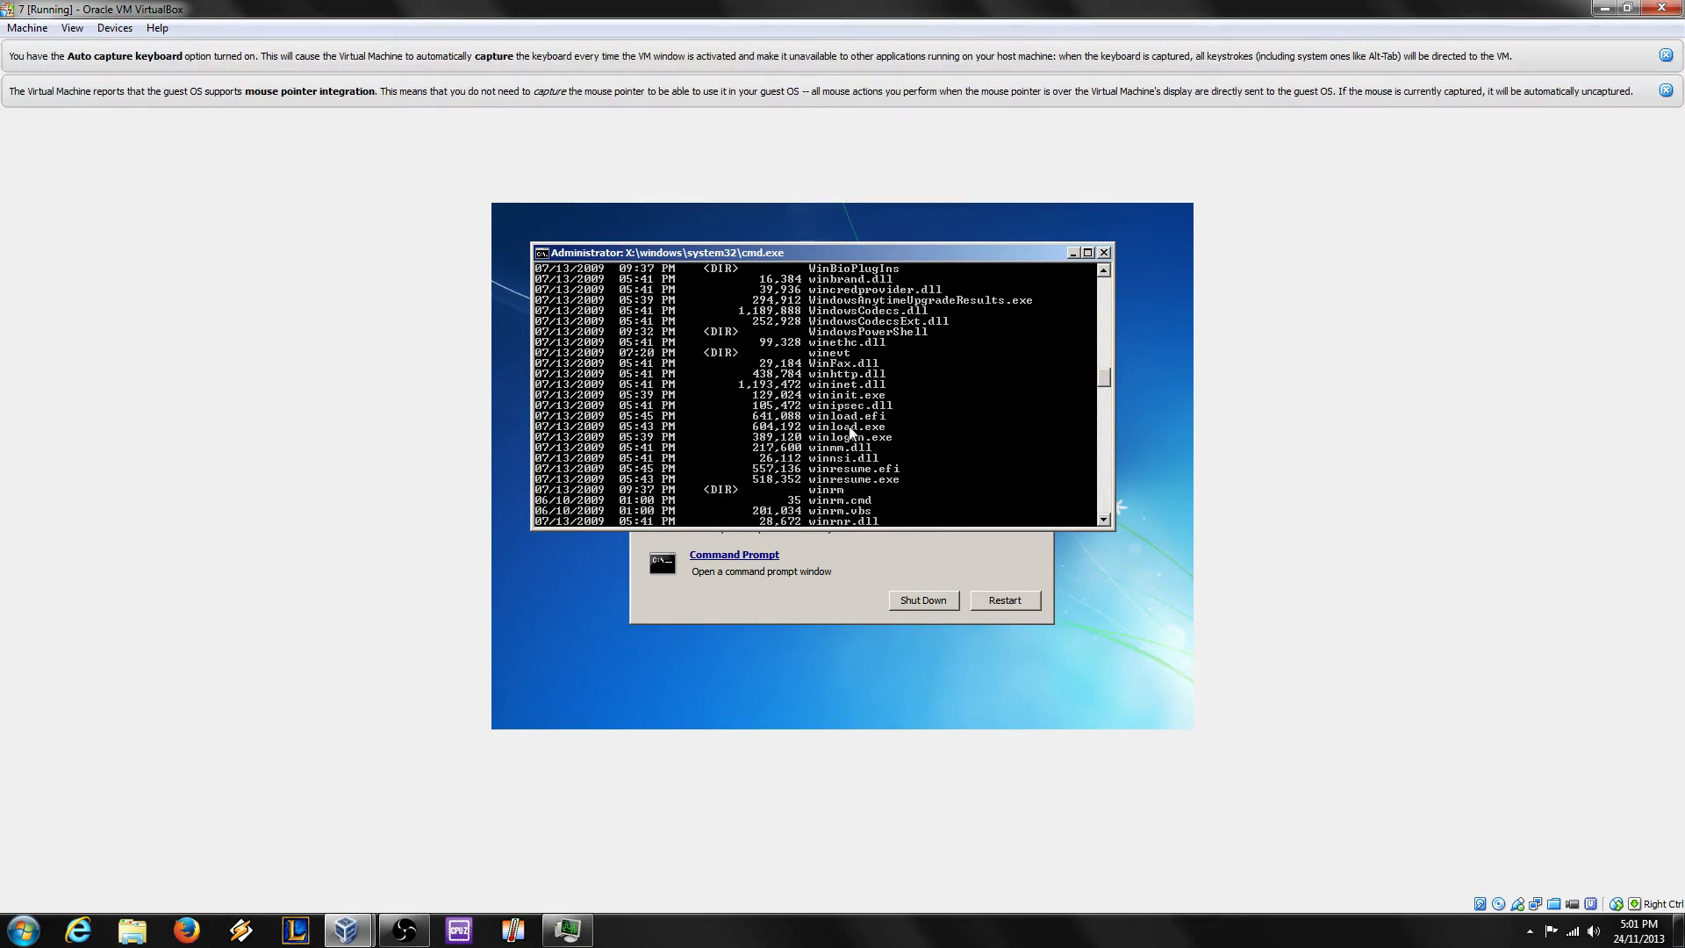
type("winload")
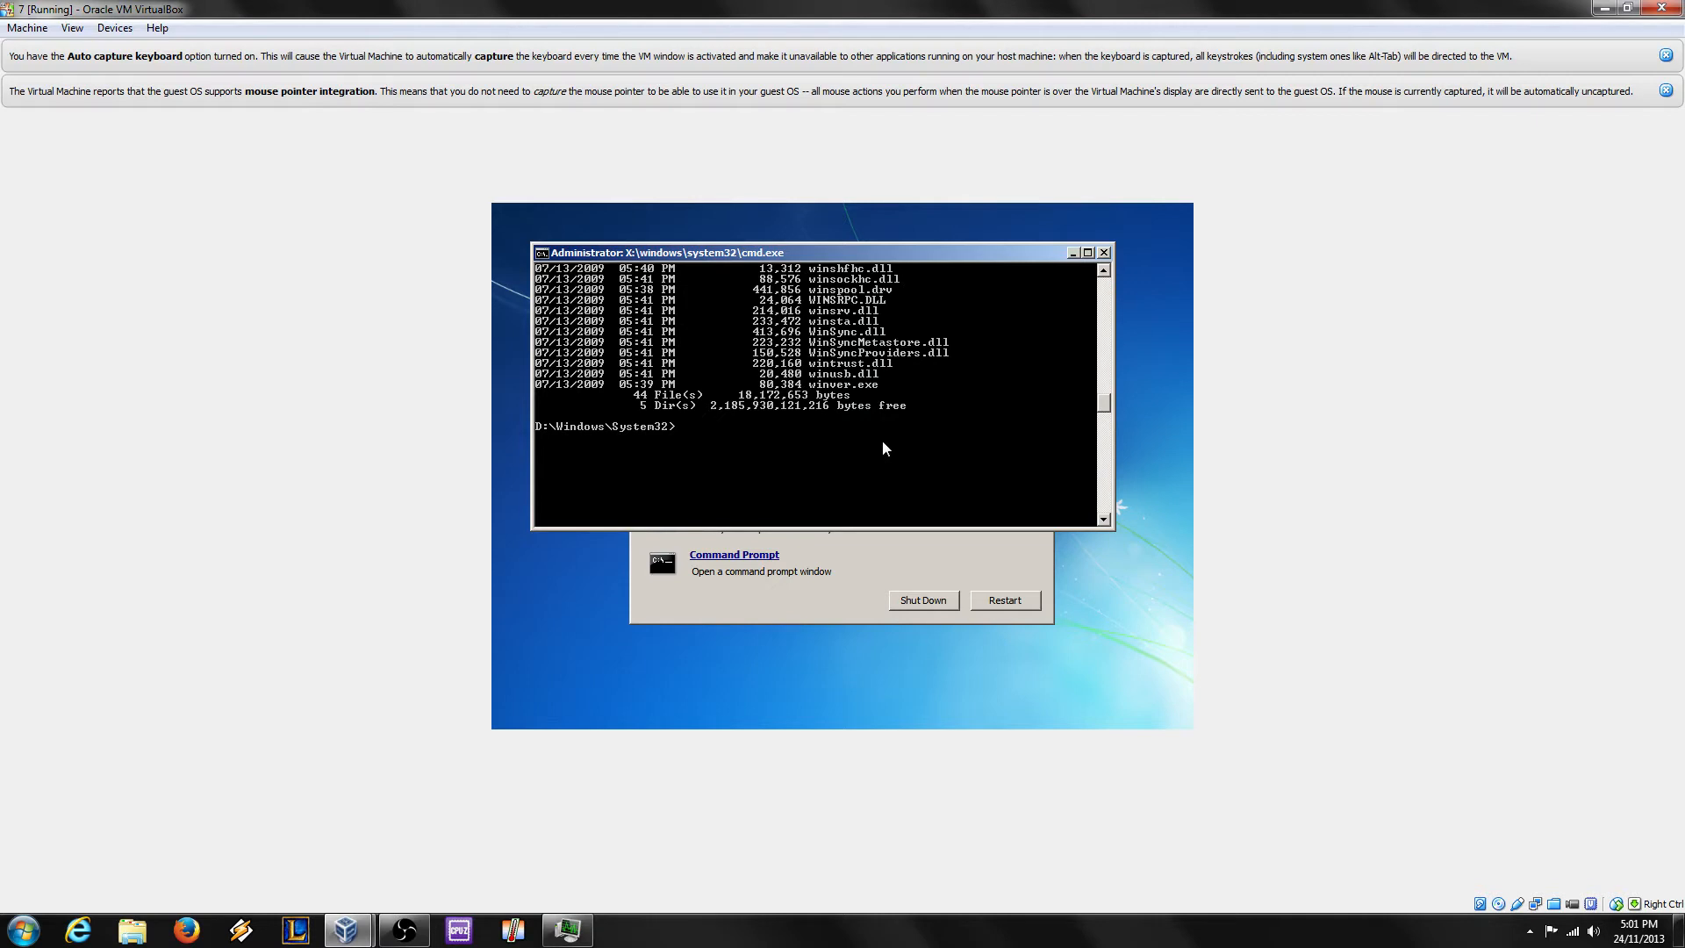
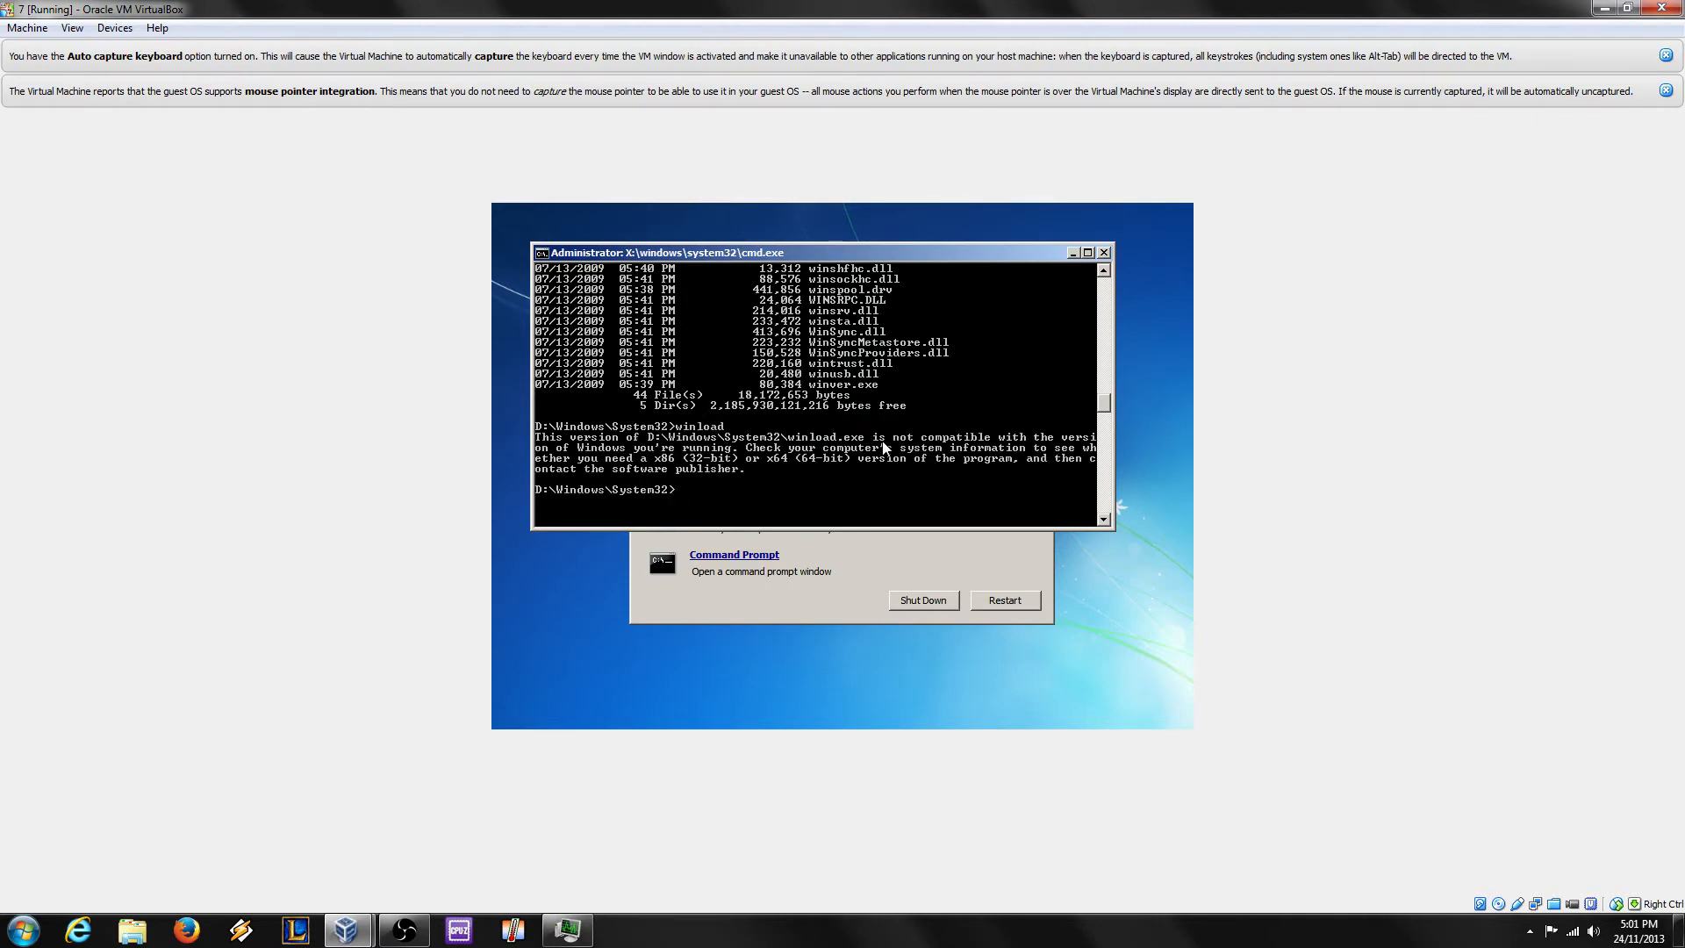
Step: Restart the VM from System Recovery Options so Windows setup resumes installing
left_click(1005, 602)
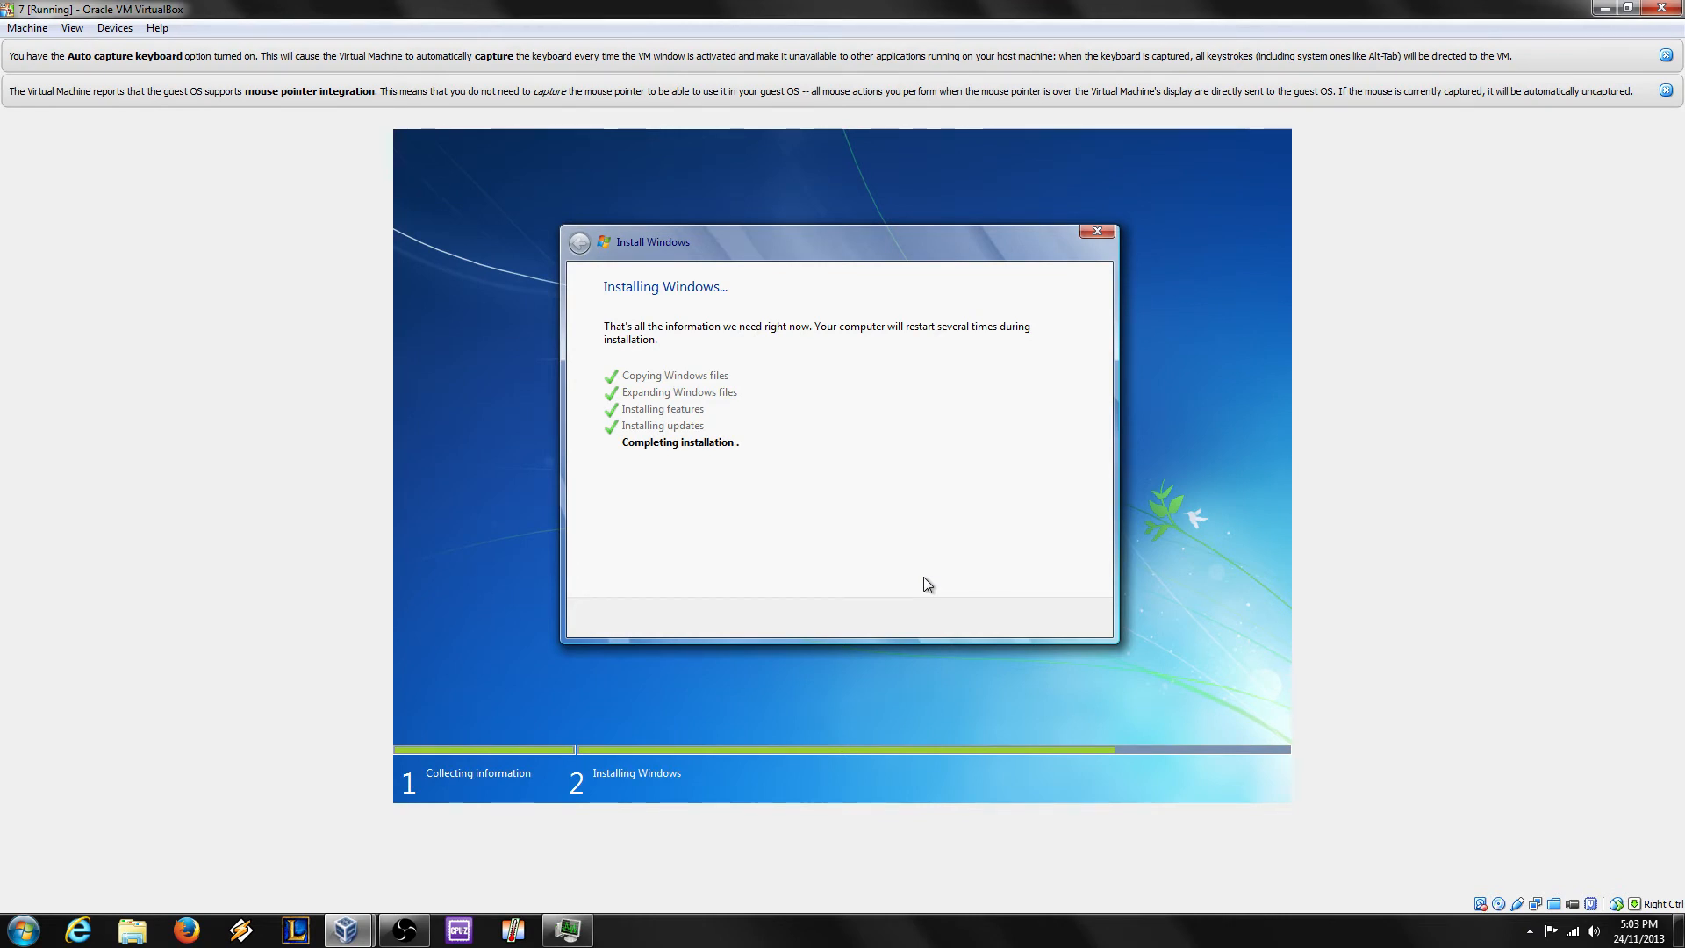
Step: Glance at OBS, then return to the VirtualBox VM window while setup finishes and restarts
left_click(404, 930)
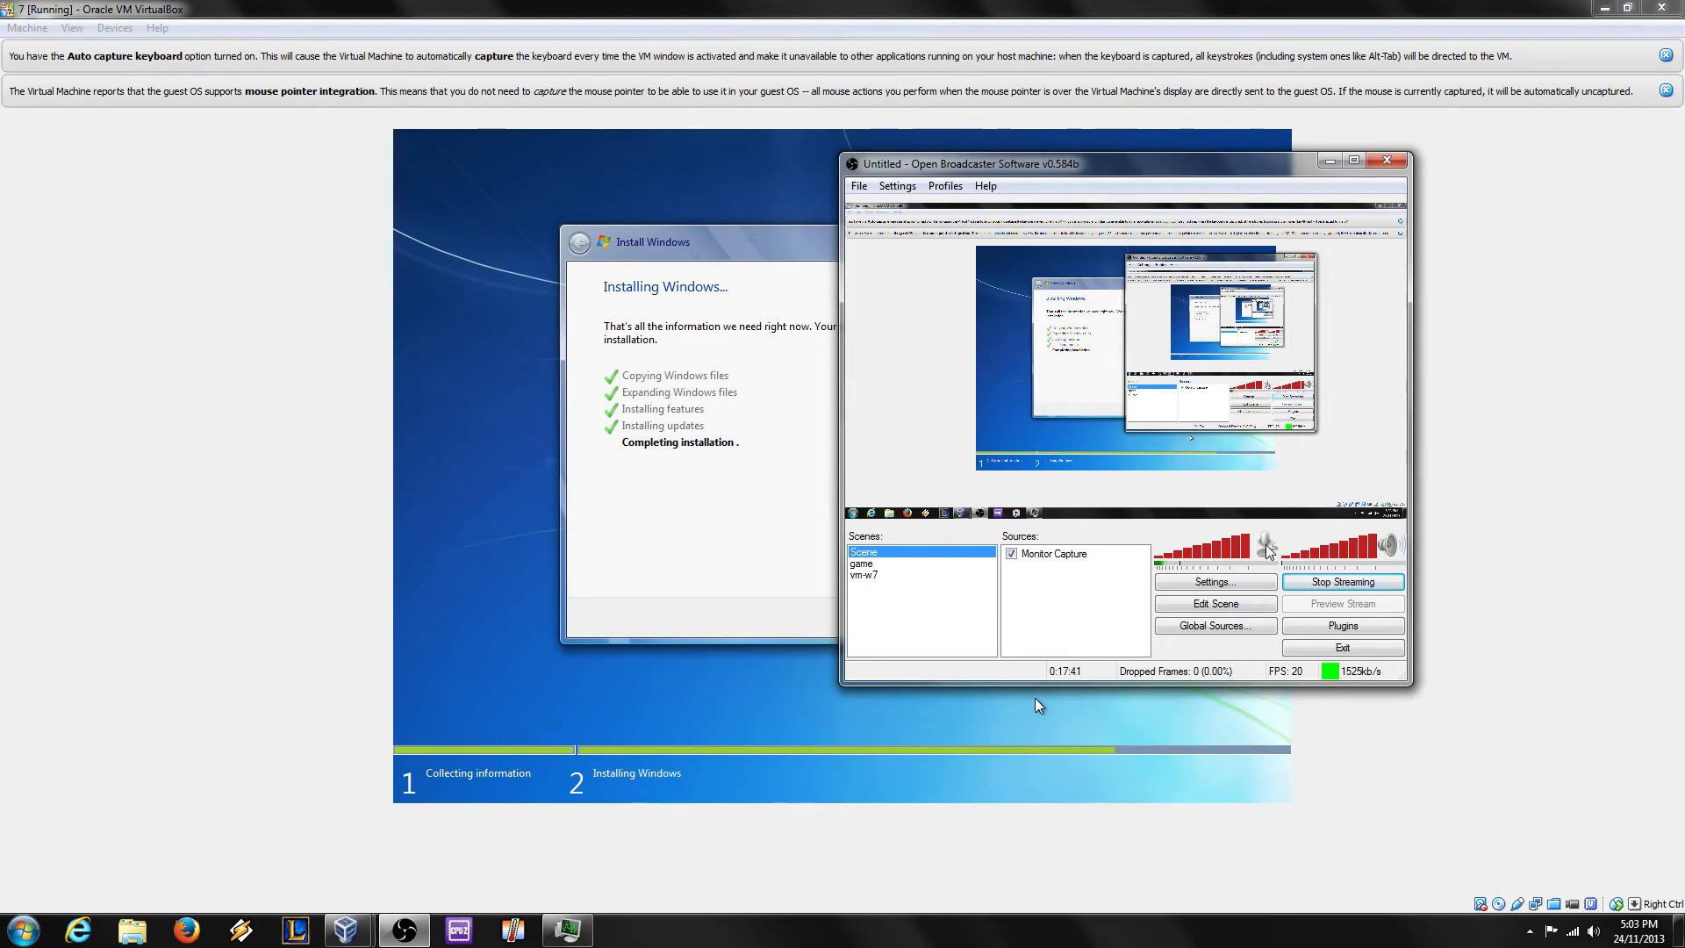
left_click(741, 579)
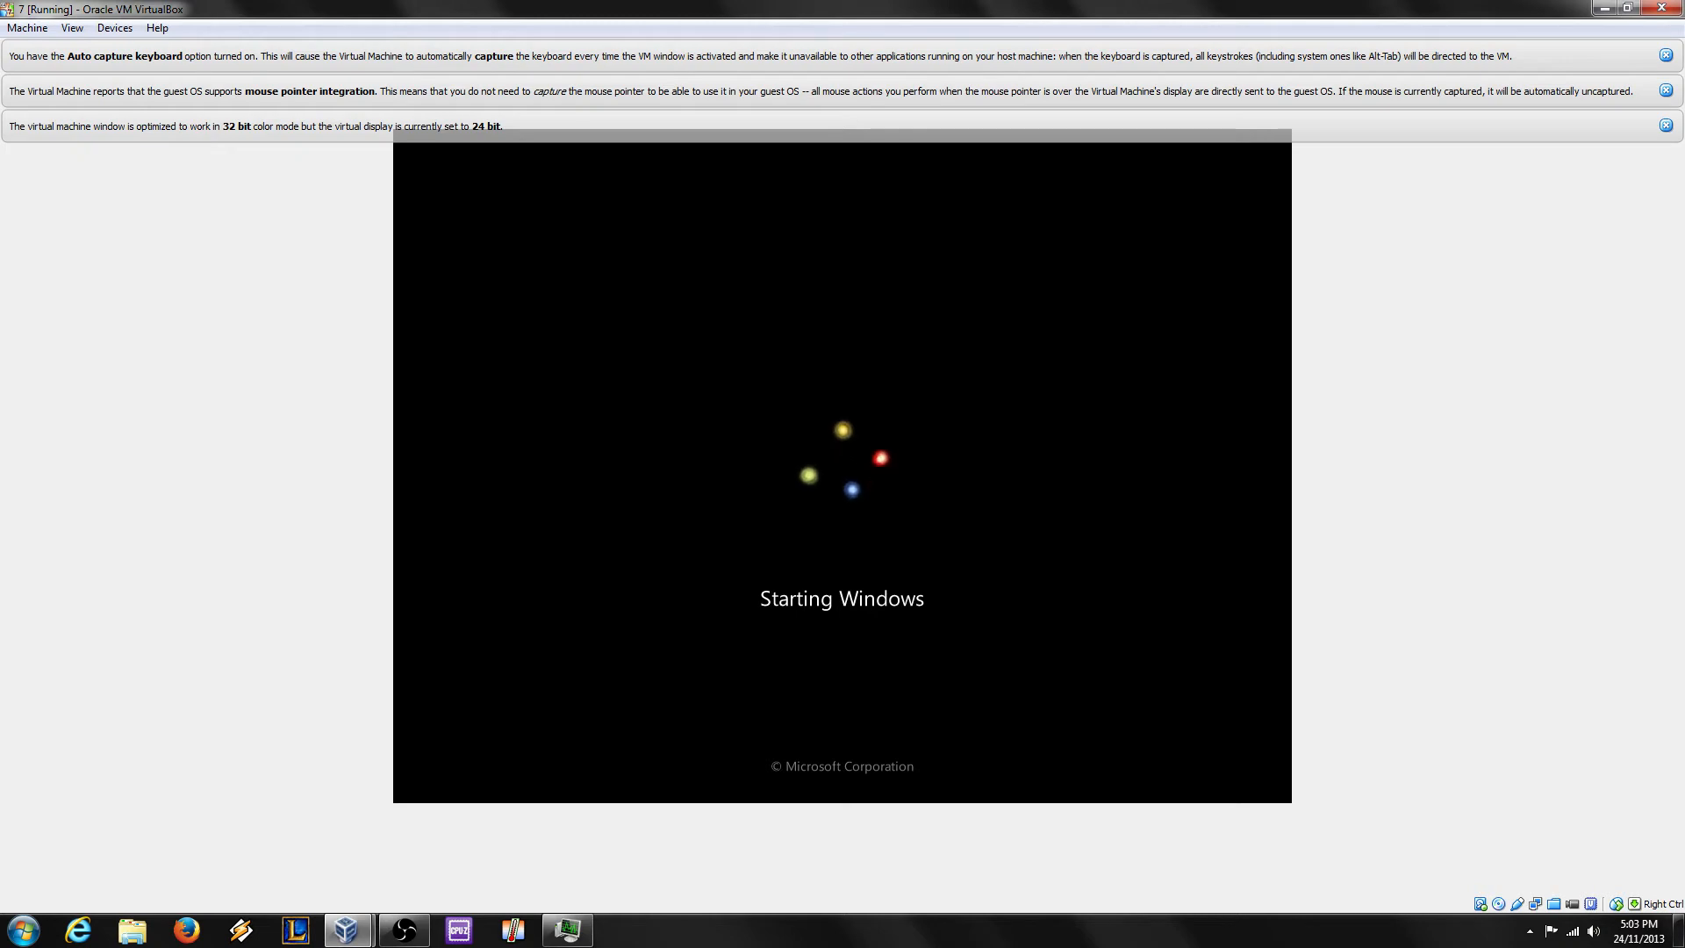
Step: Dismiss the colour mode, mouse integration and keyboard capture notice bars, then return to the VM from OBS
left_click(1665, 126)
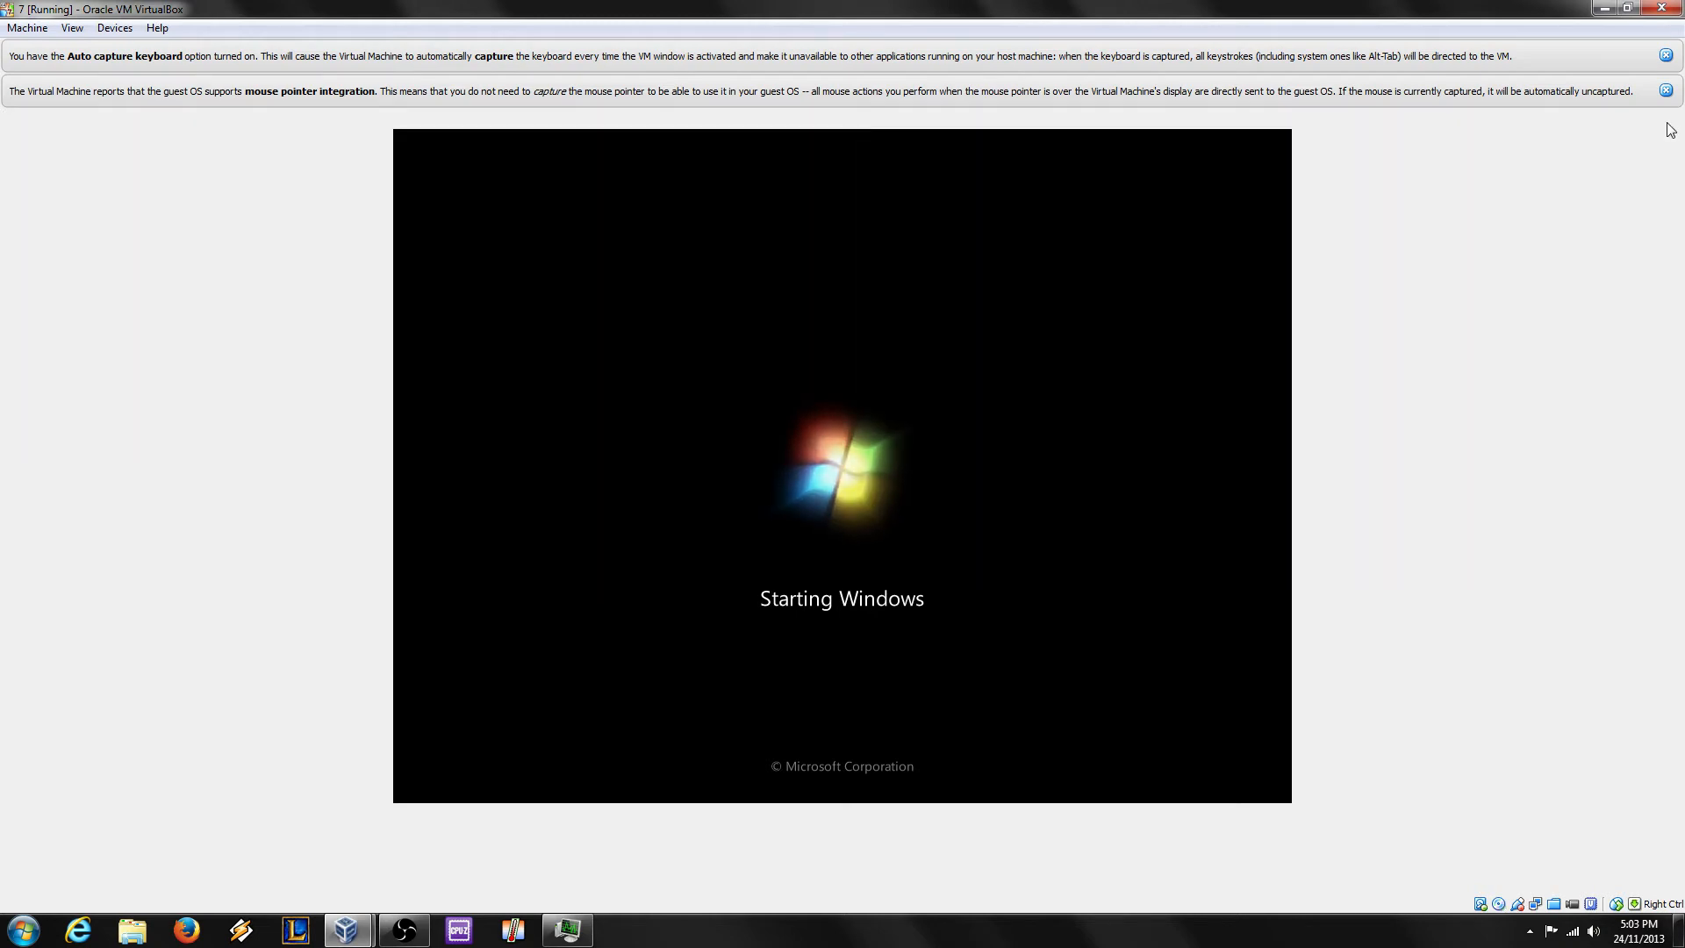
left_click(1666, 91)
left_click(1665, 55)
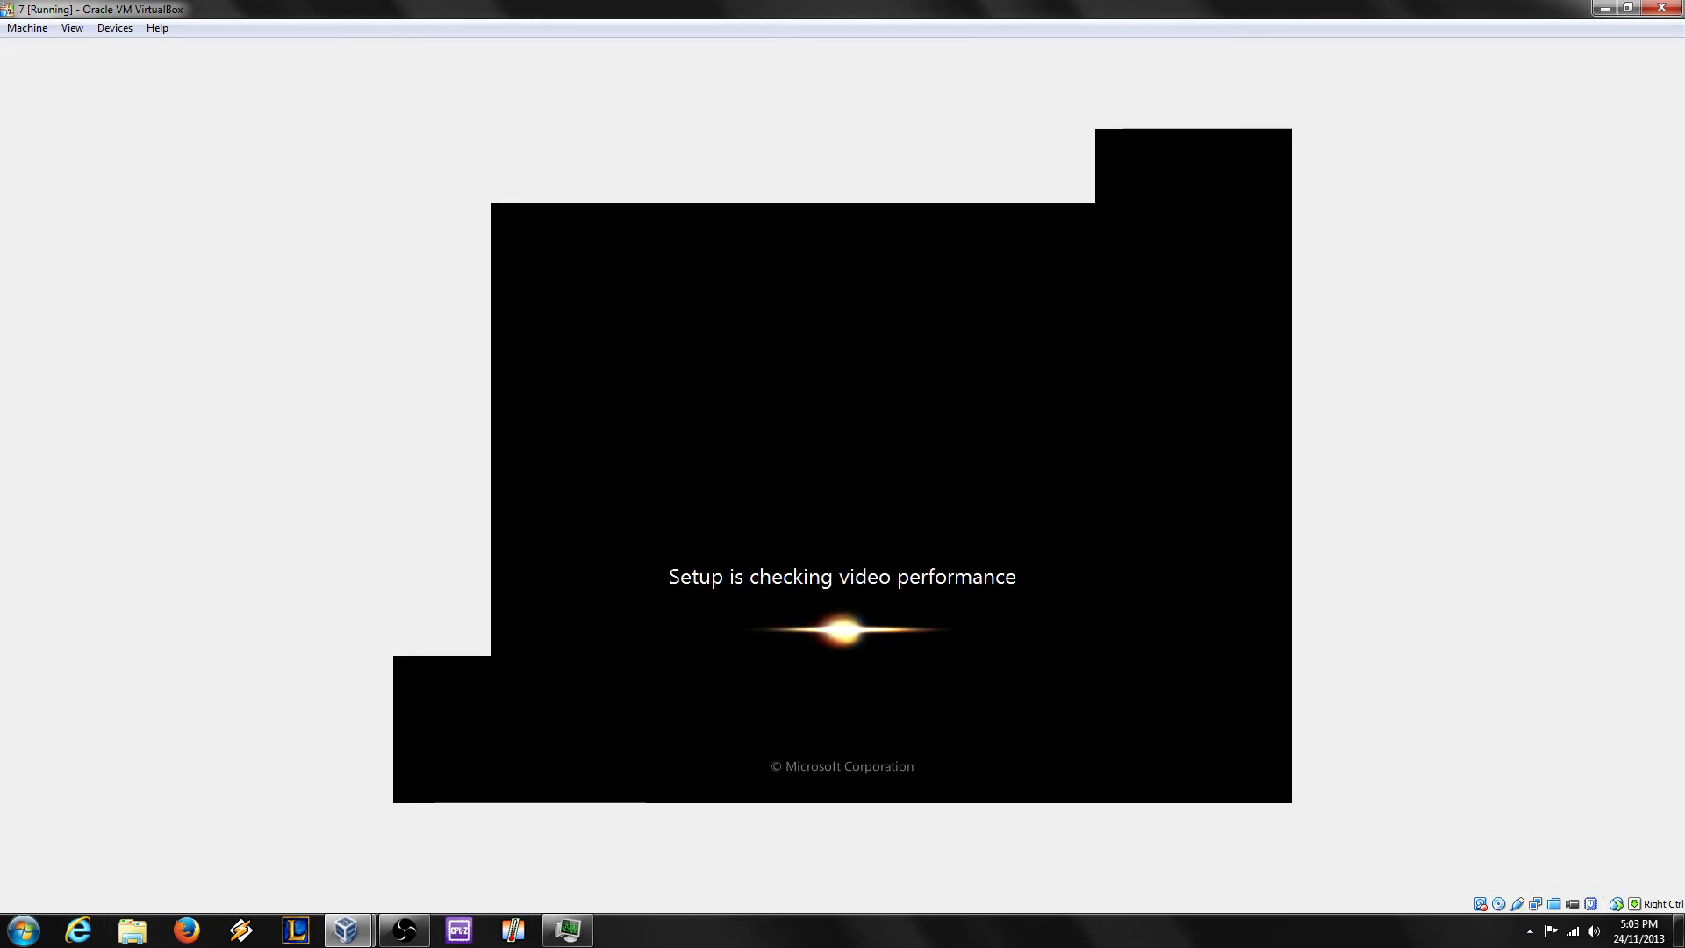
left_click(405, 930)
left_click(754, 853)
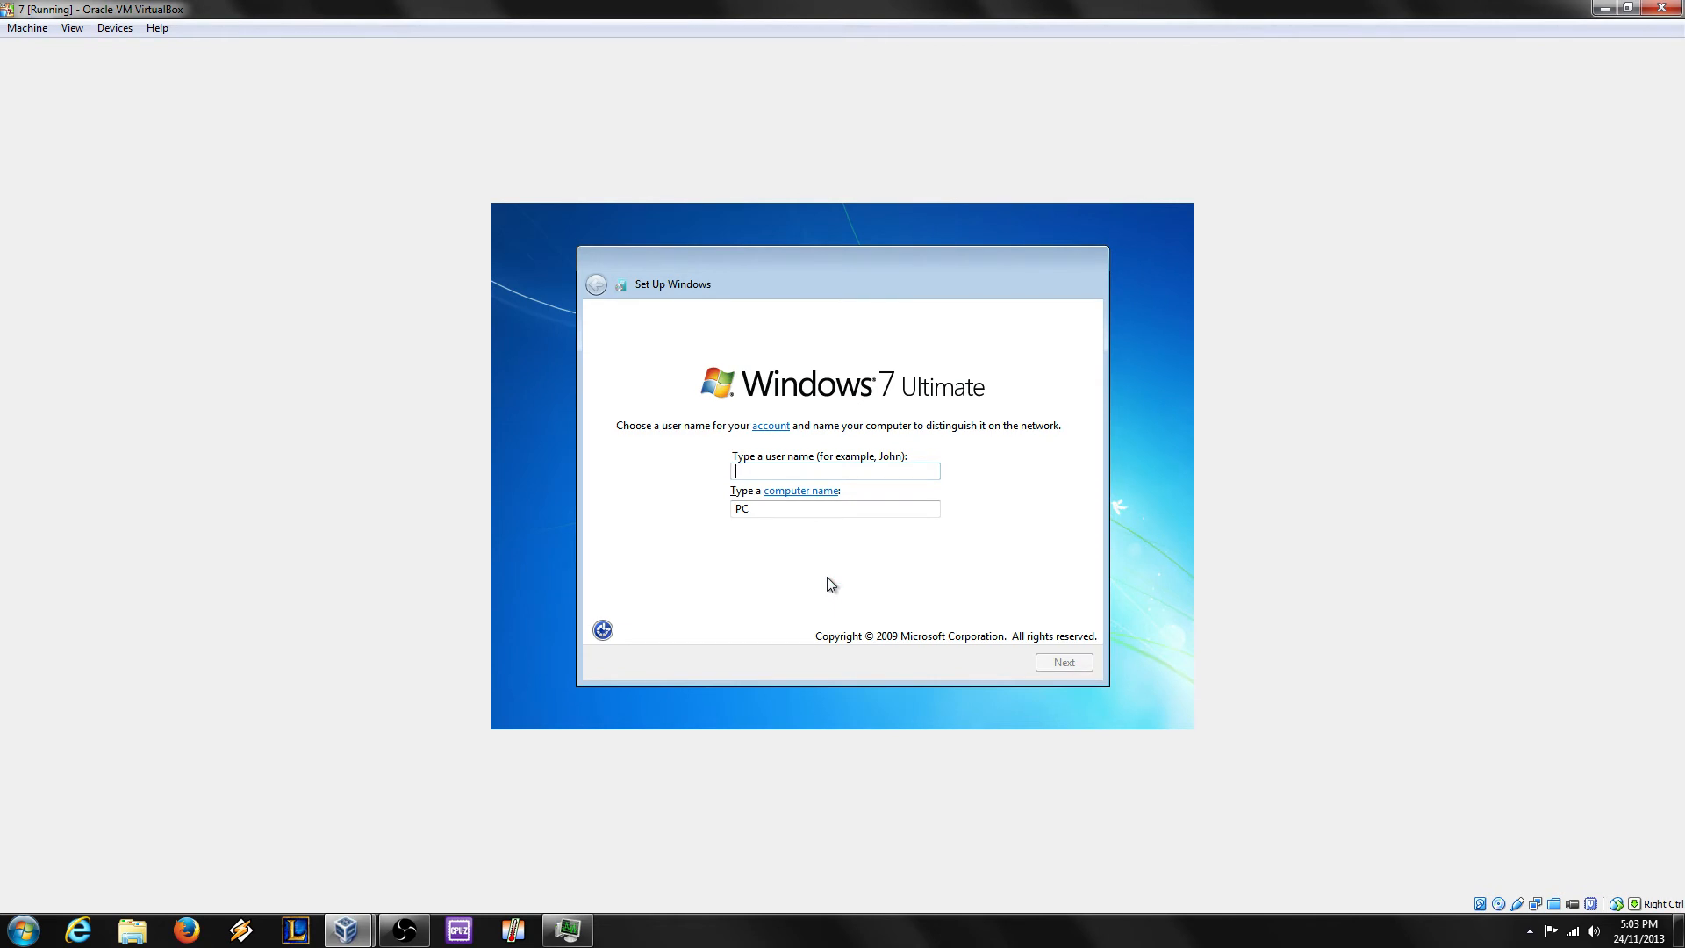
Step: Create user 'test' with a password and hint, choose Ask me later for updates, and accept time settings
type("test")
key("Return")
type("test")
key("Tab")
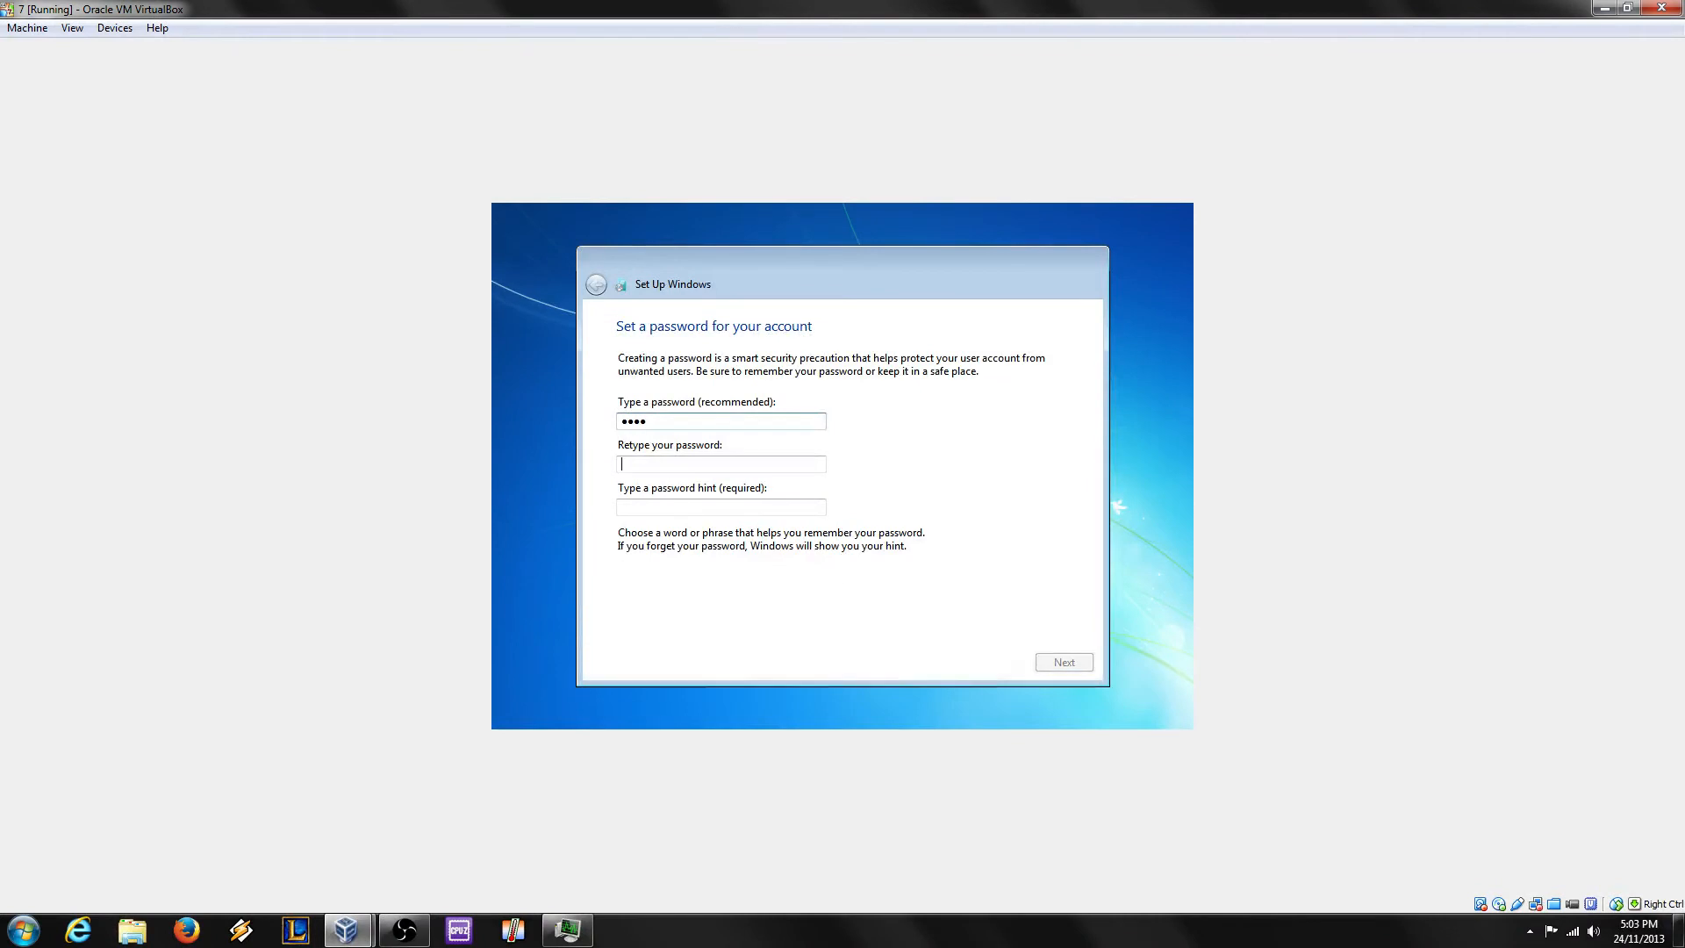
type("tes")
key("Tab")
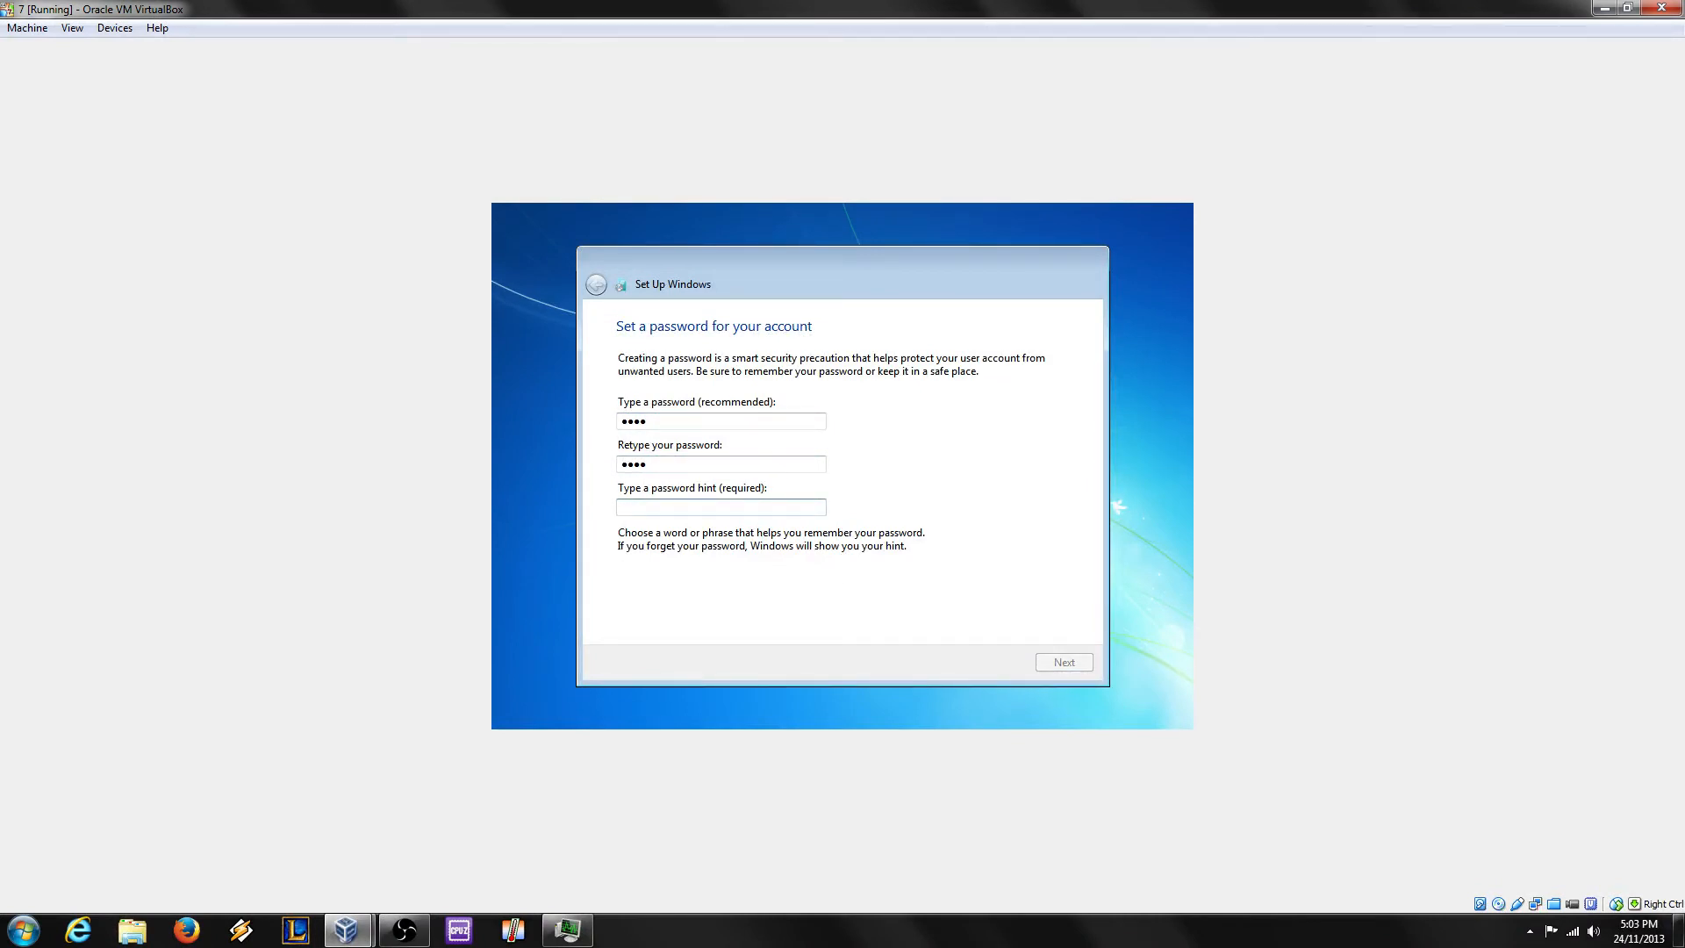
type("te")
key("Return")
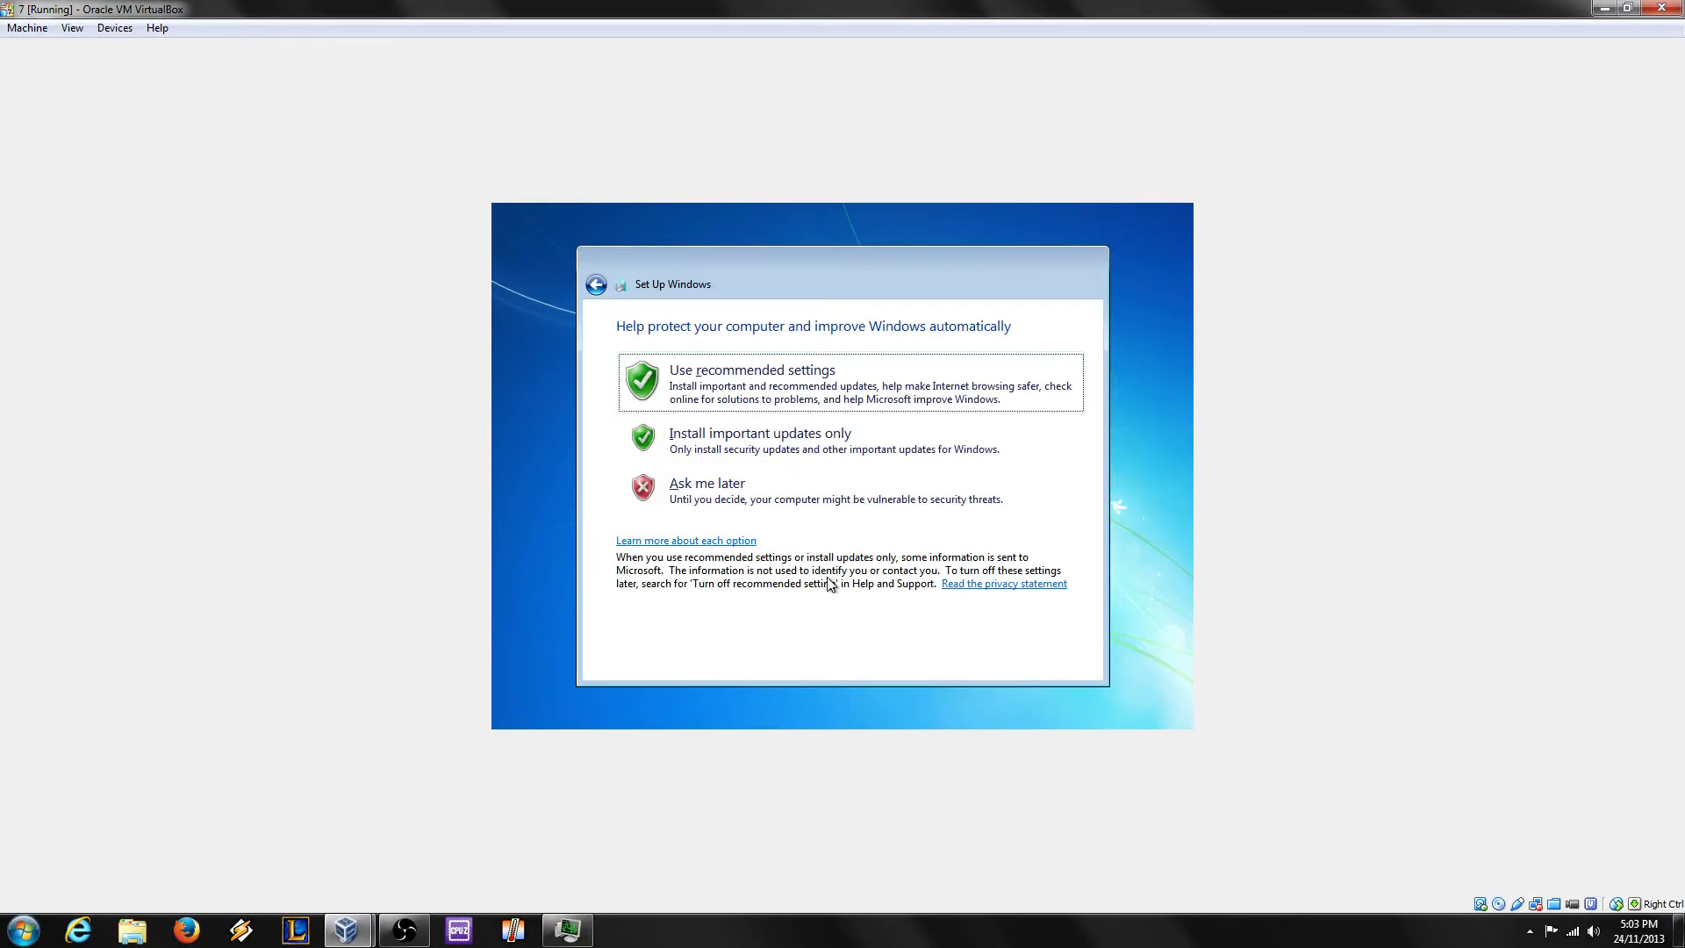
left_click(712, 491)
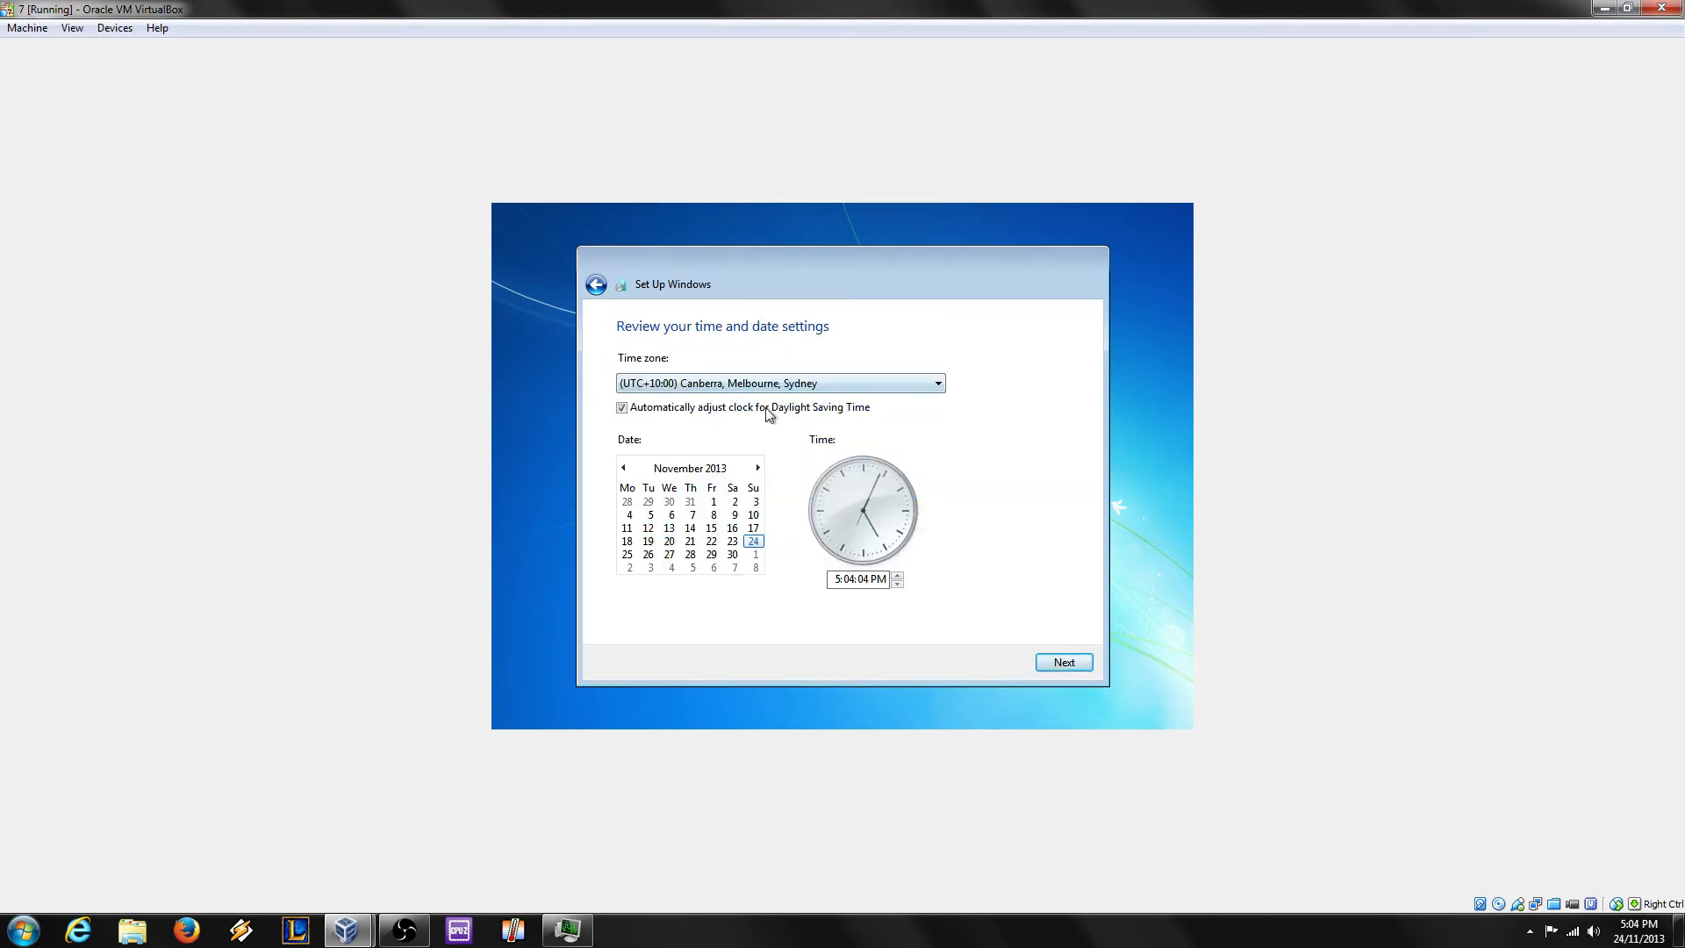
left_click(1060, 662)
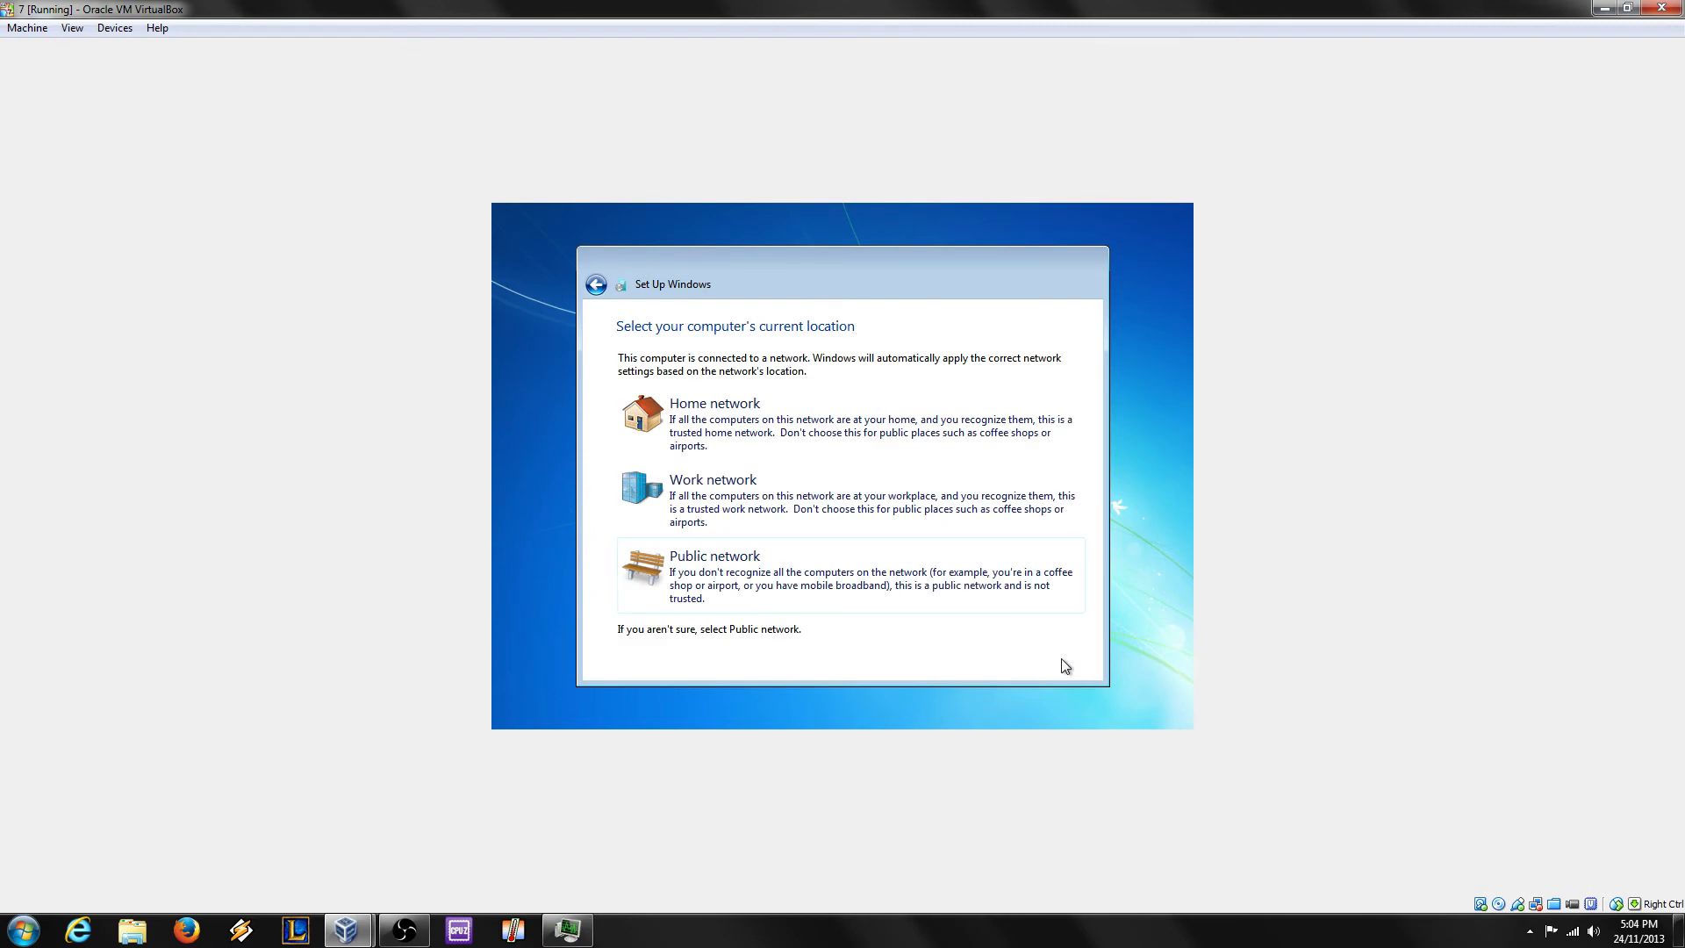
Step: Choose Home network as the guest's network location
left_click(778, 430)
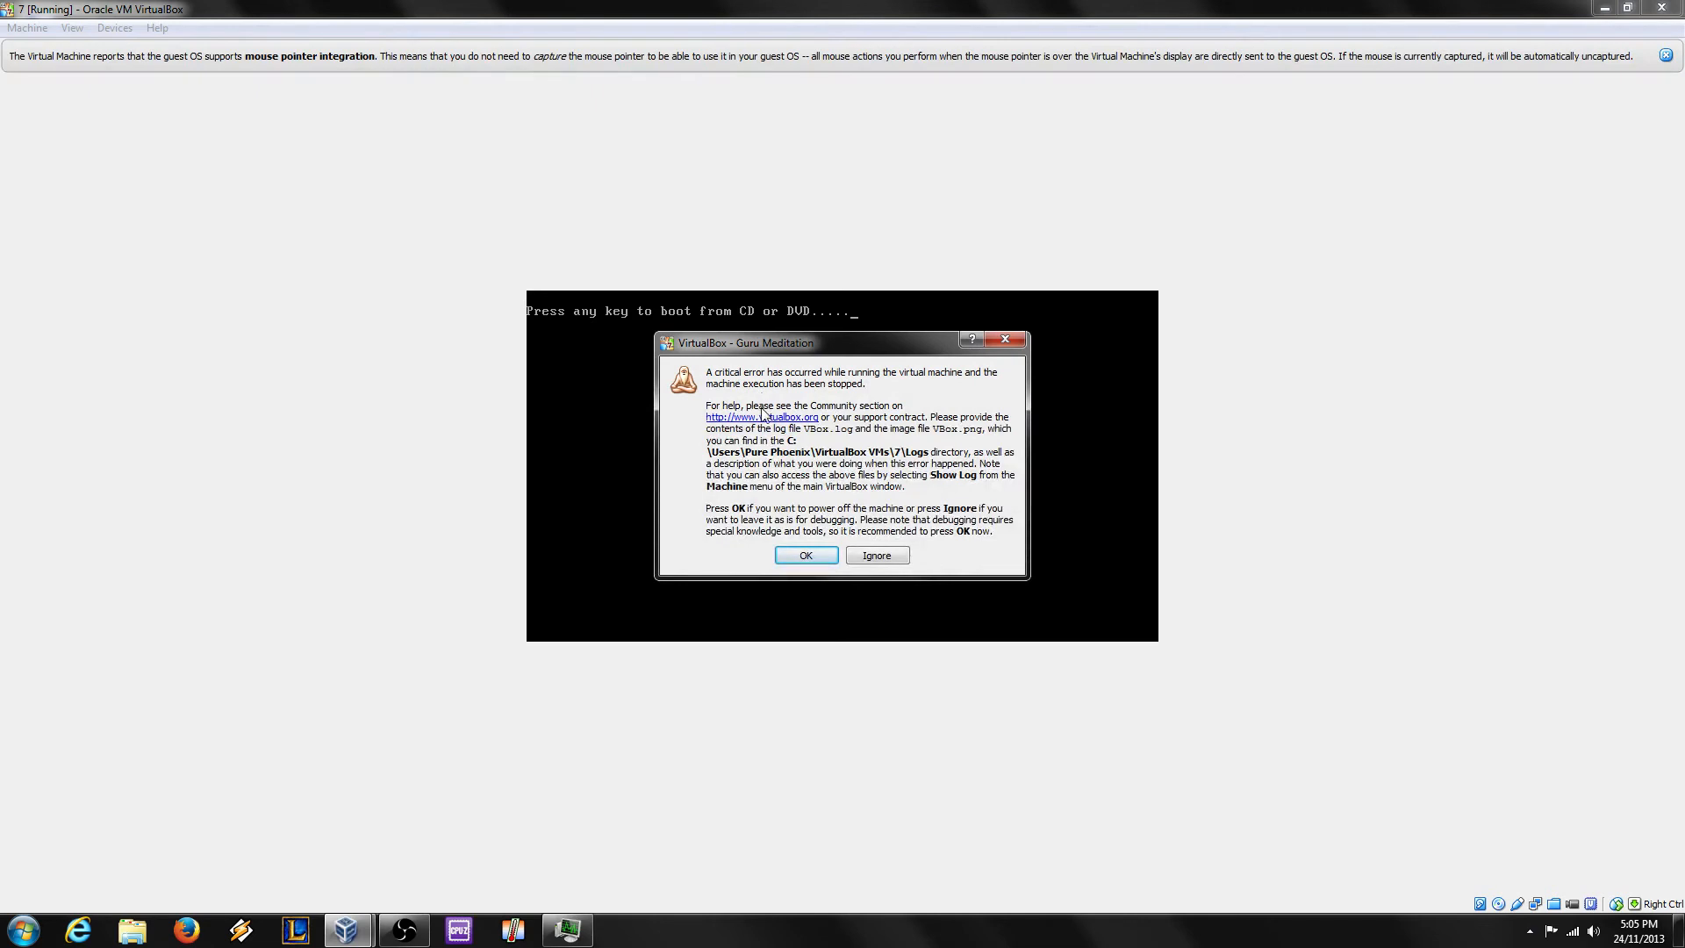
Step: Ignore the Guru Meditation error, close the VM window and power off machine 7
left_click(875, 556)
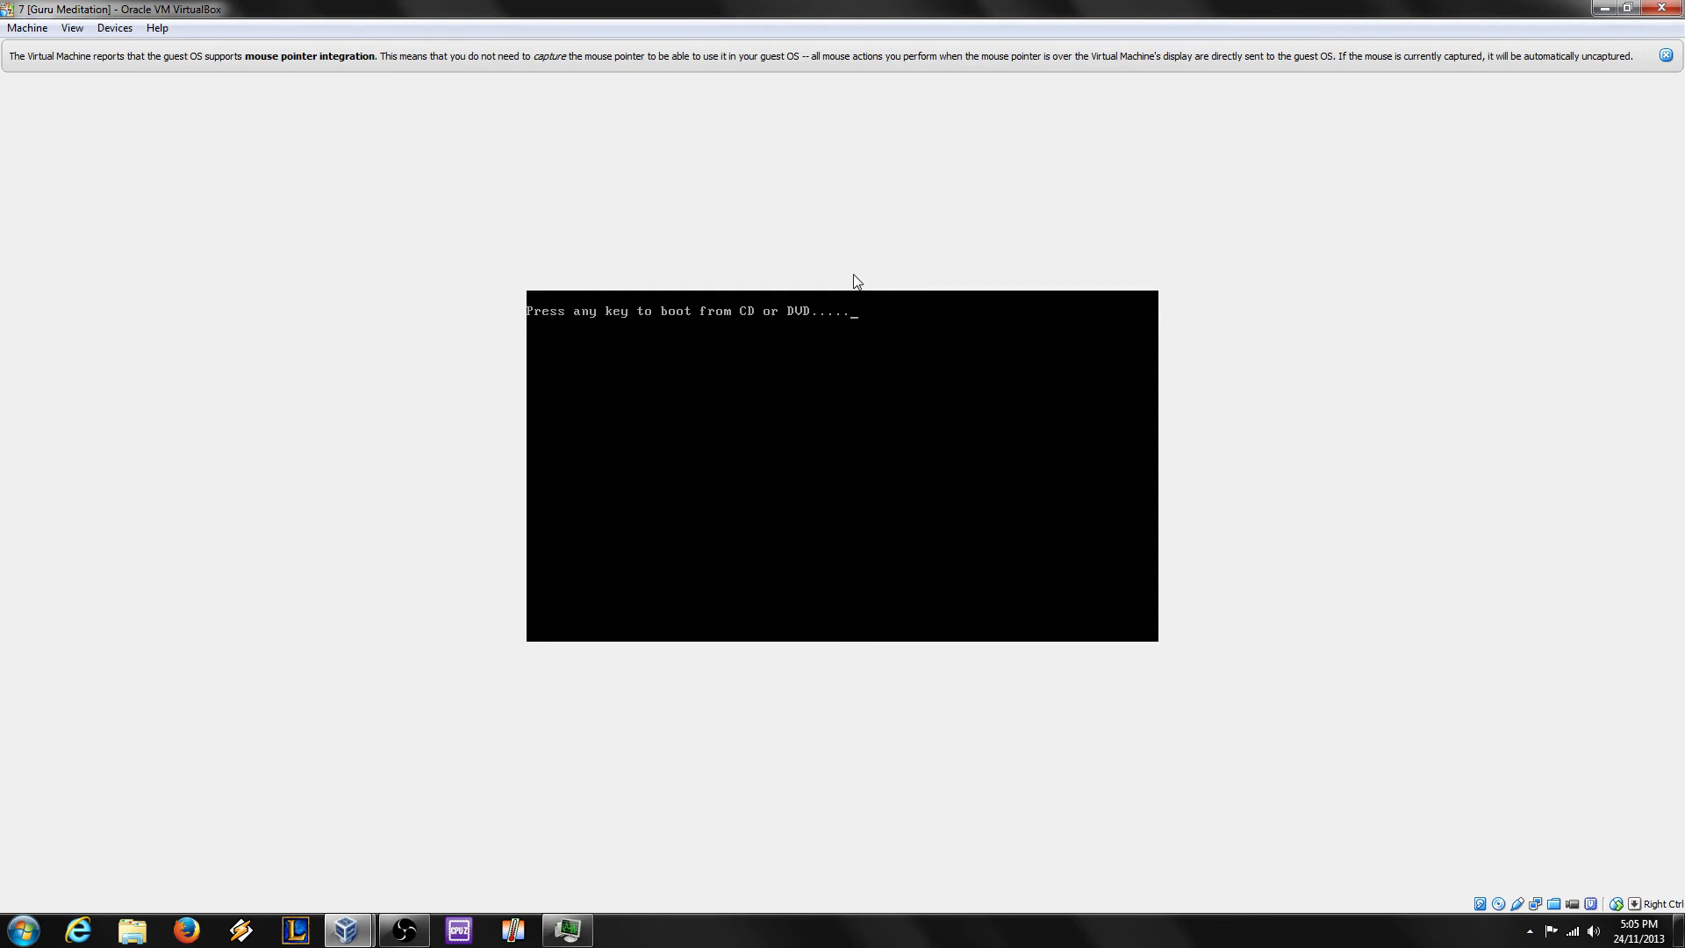
left_click(1646, 8)
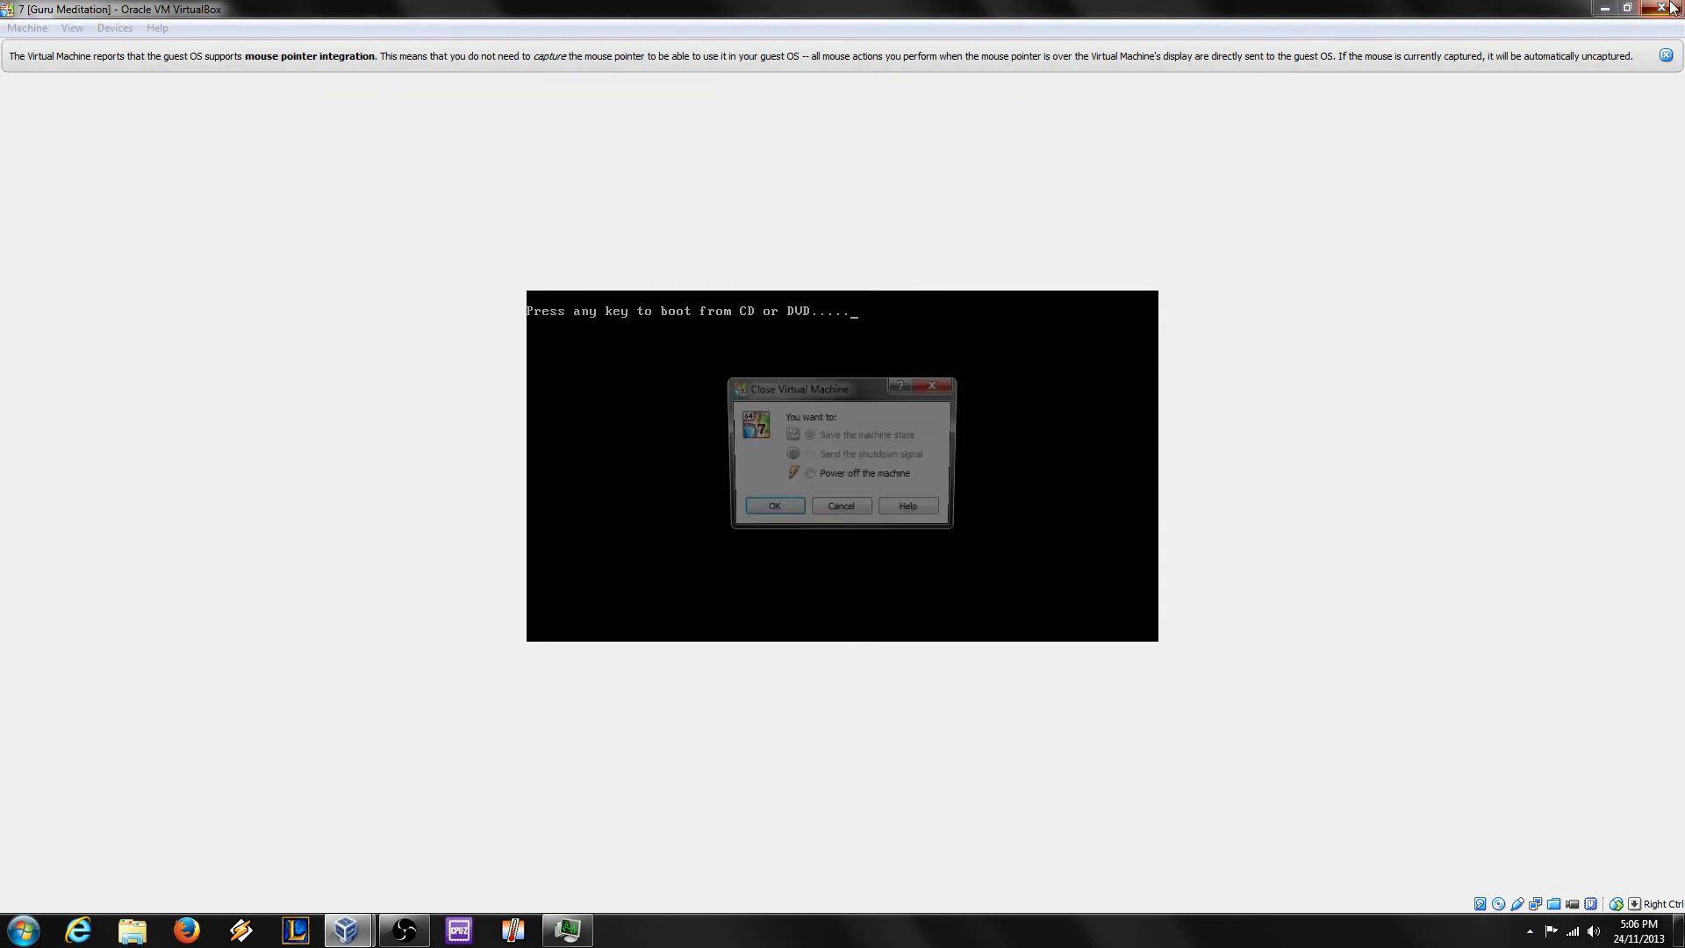
left_click(769, 511)
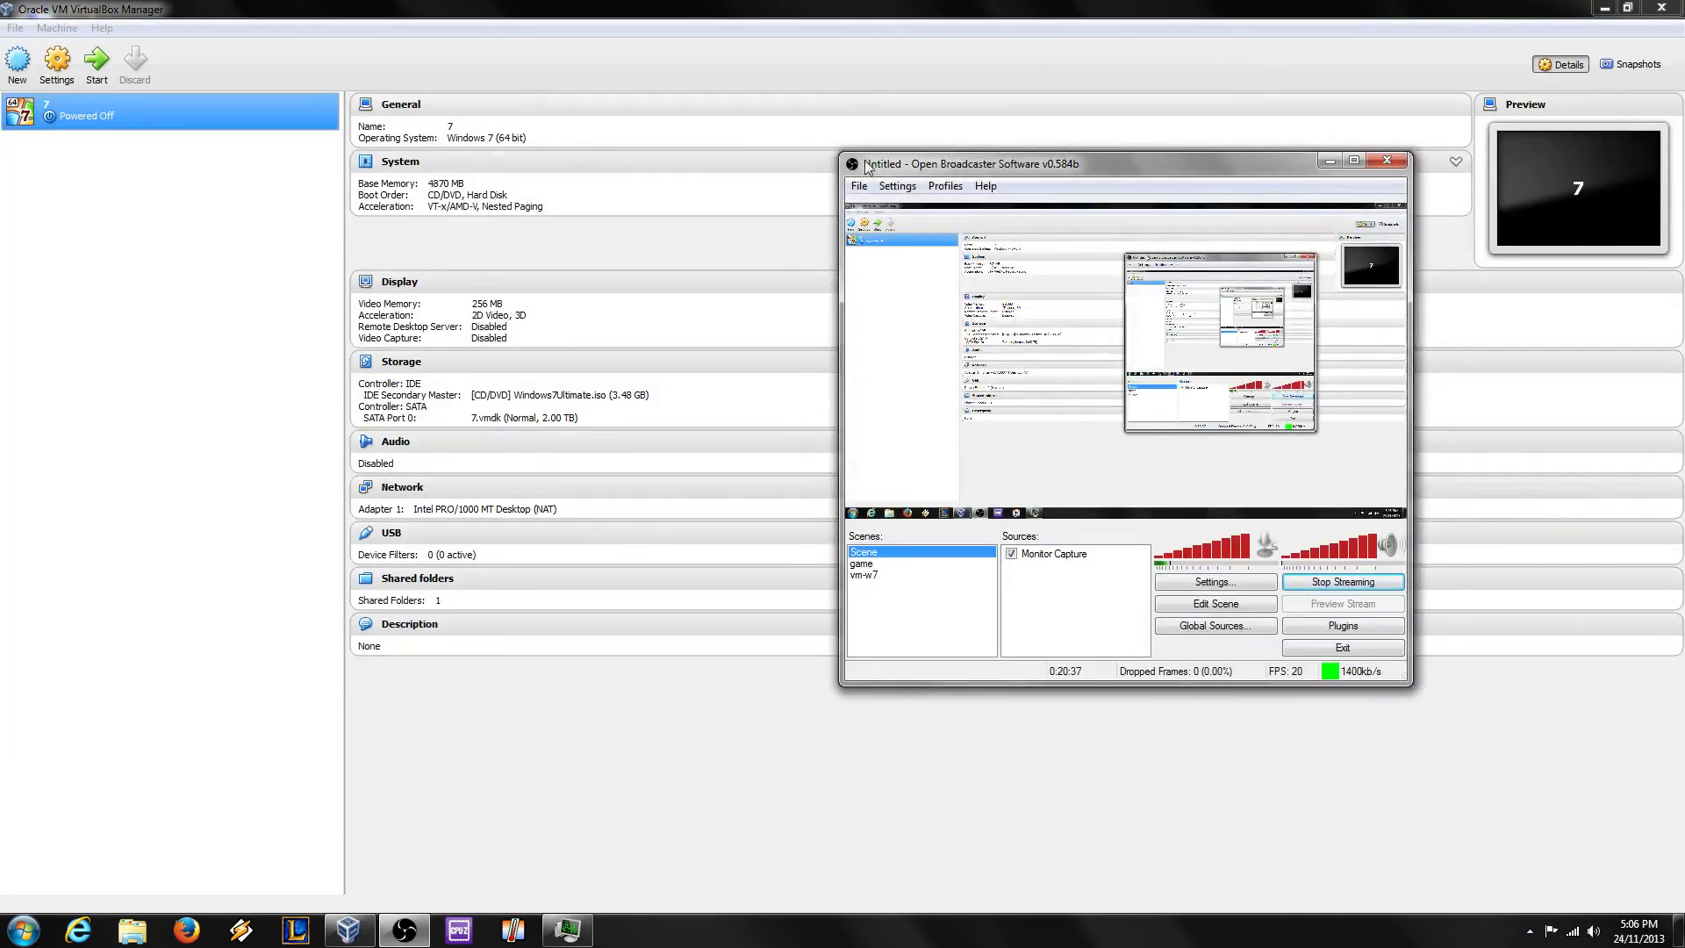
Step: Remove the Windows7Ultimate.iso CD/DVD attachment from machine 7's storage and save the settings
left_click(644, 142)
left_click(44, 76)
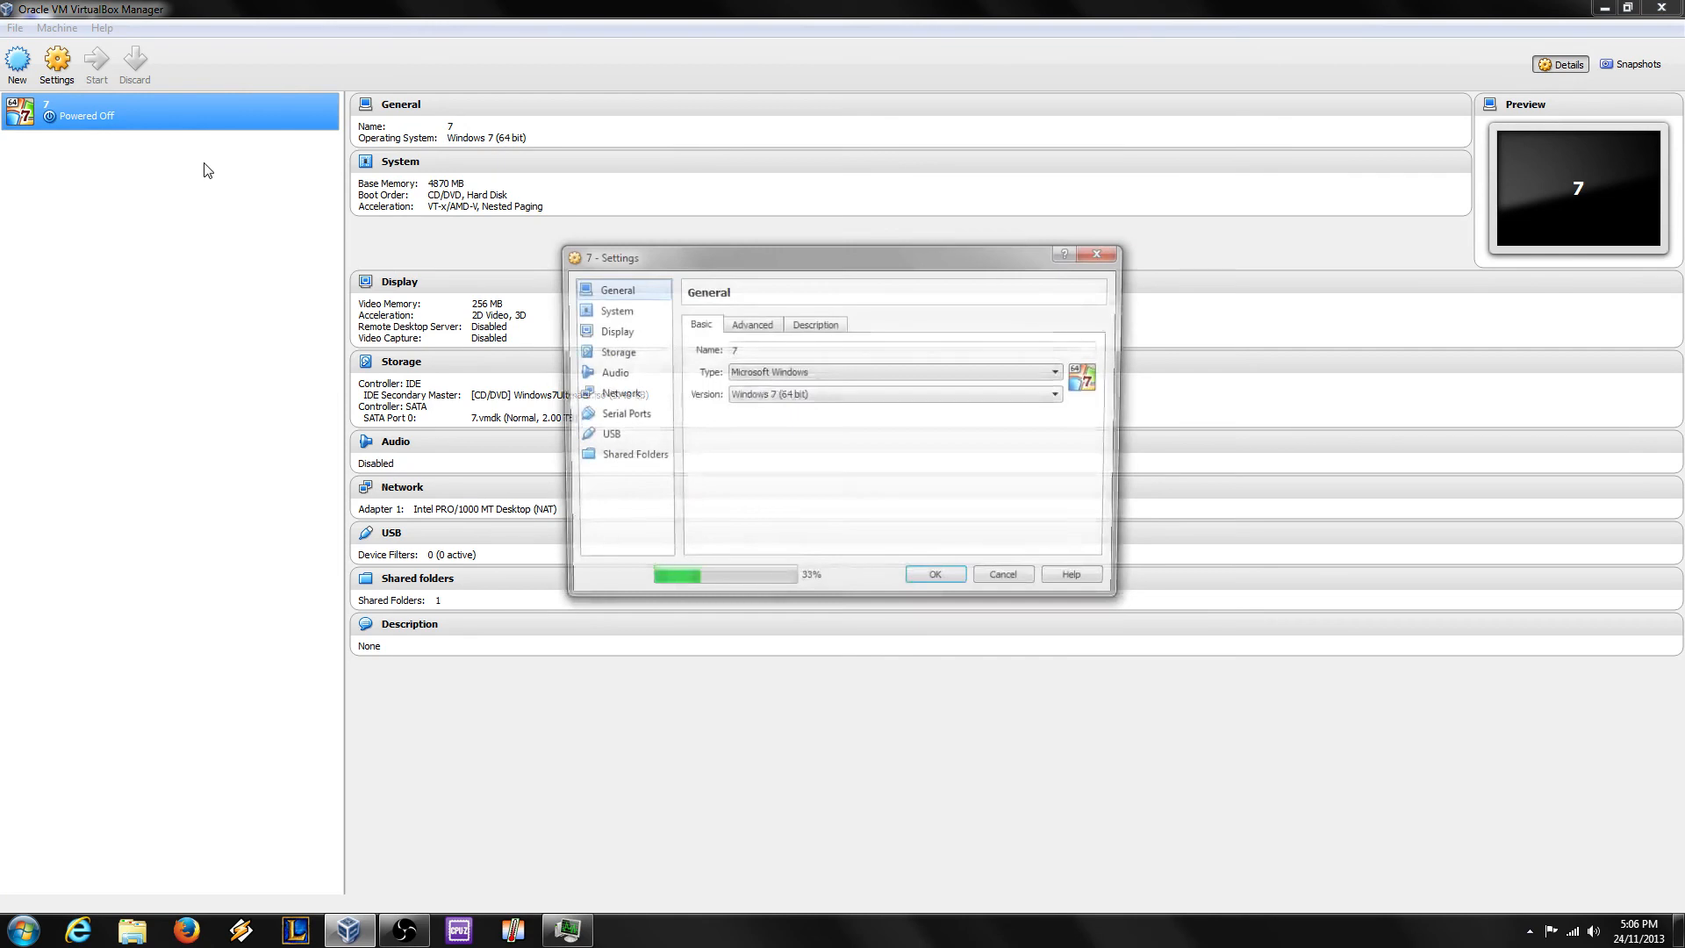
left_click(608, 352)
left_click(761, 365)
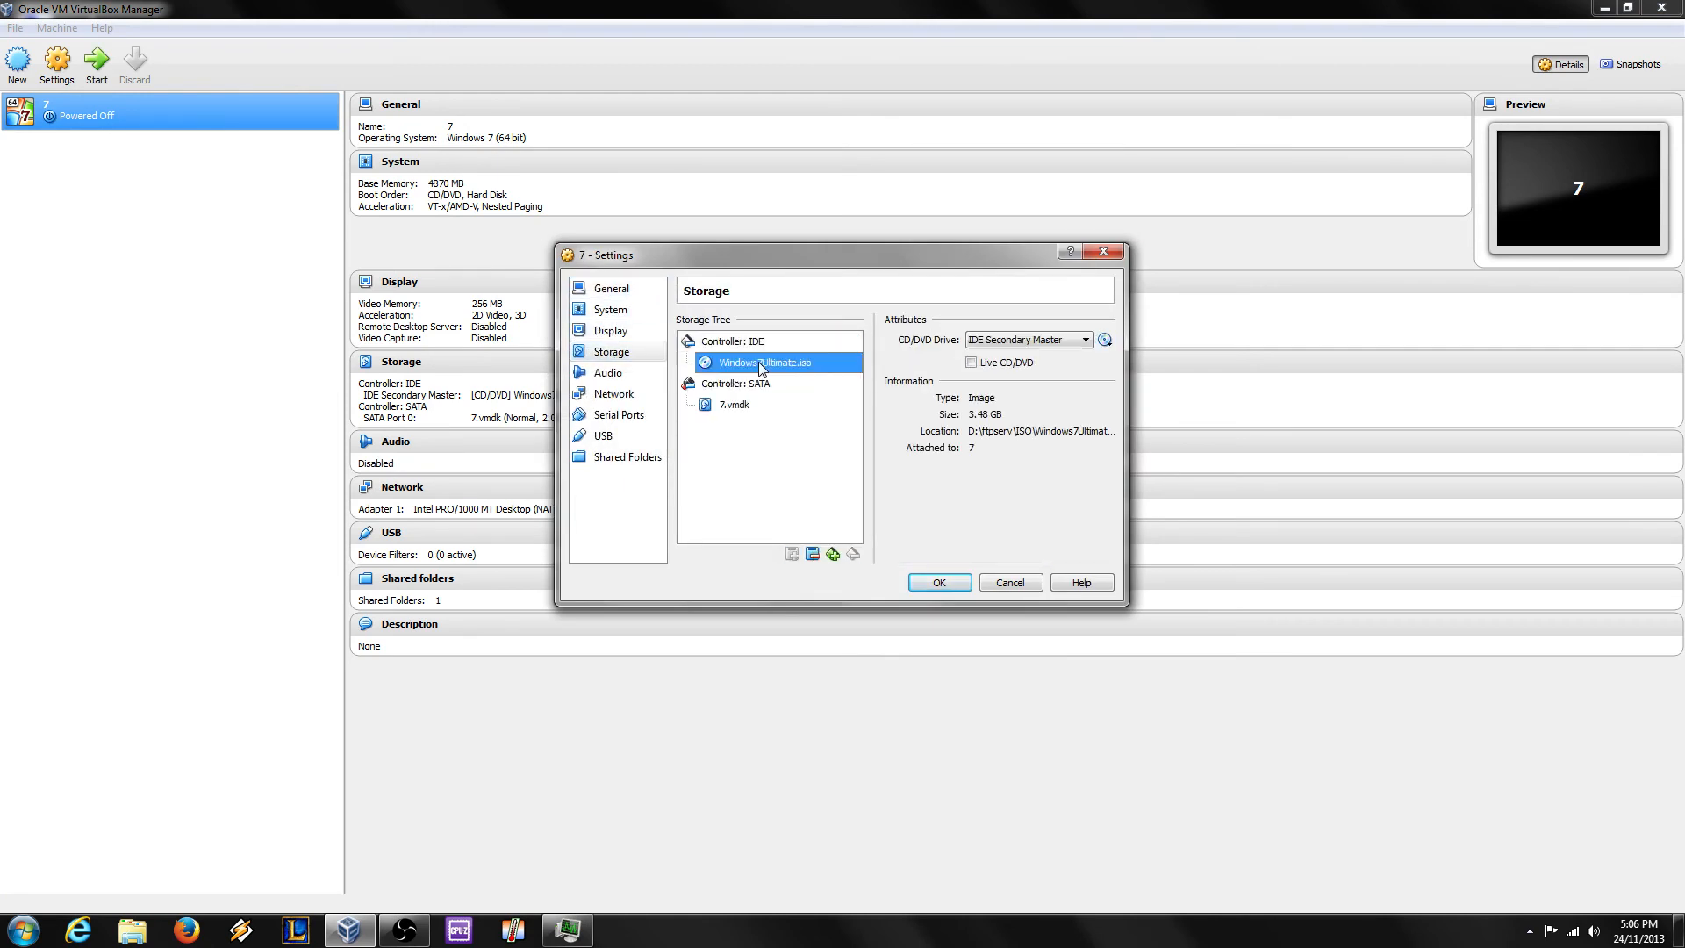
right_click(737, 362)
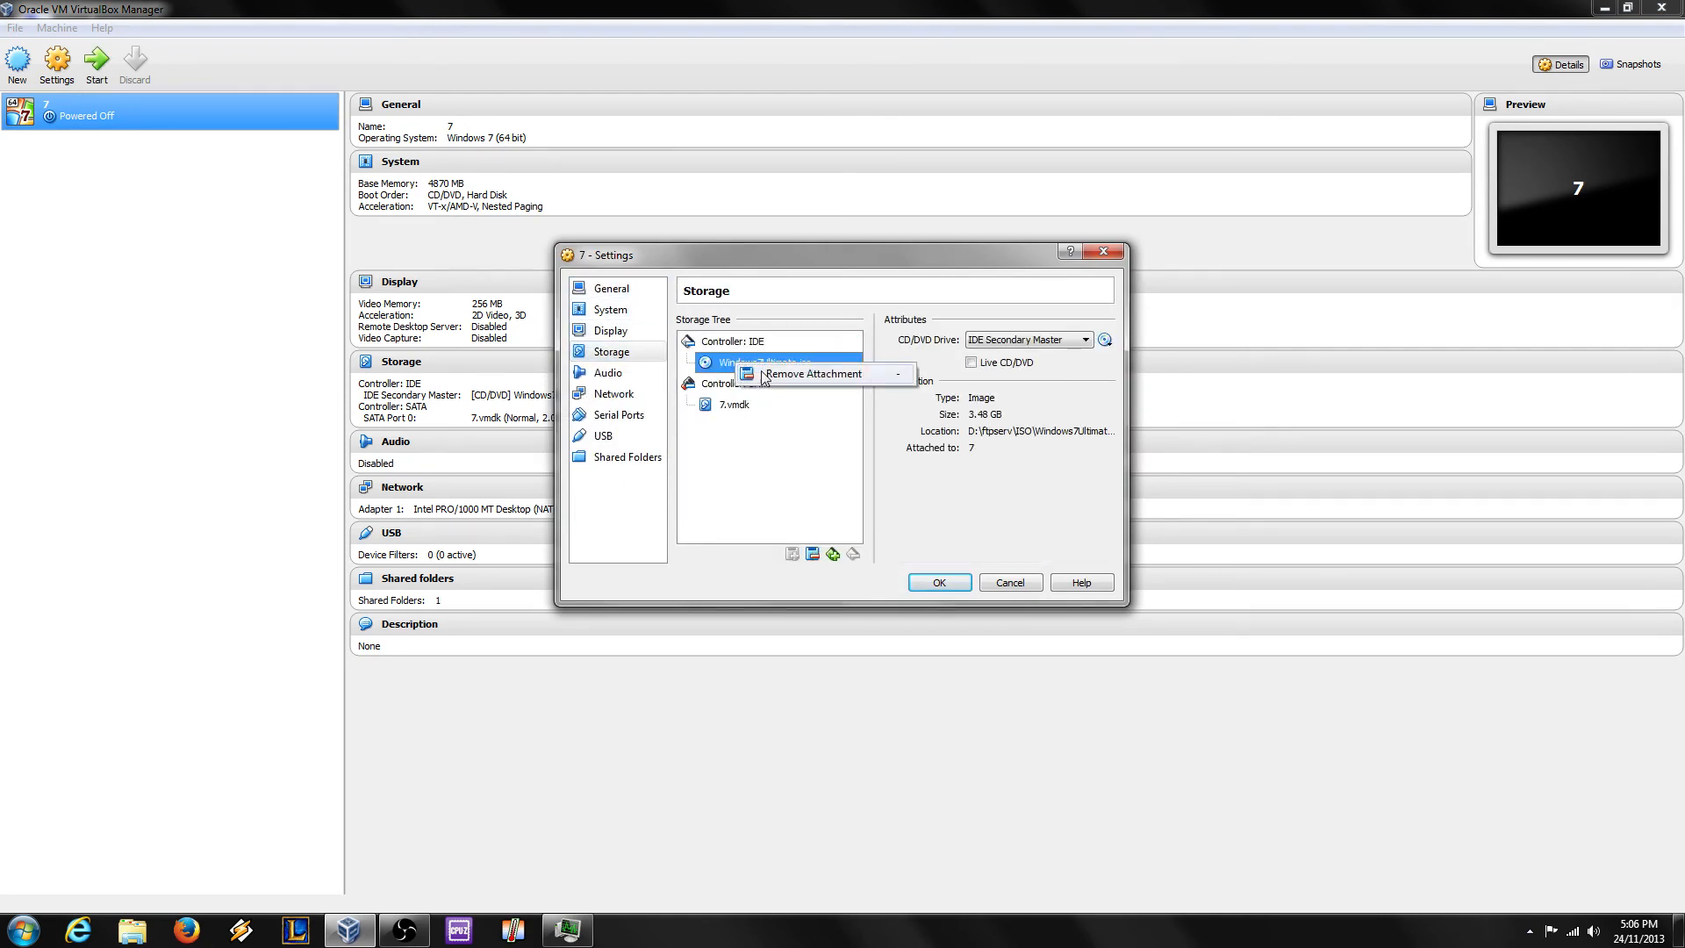
left_click(772, 376)
left_click(805, 474)
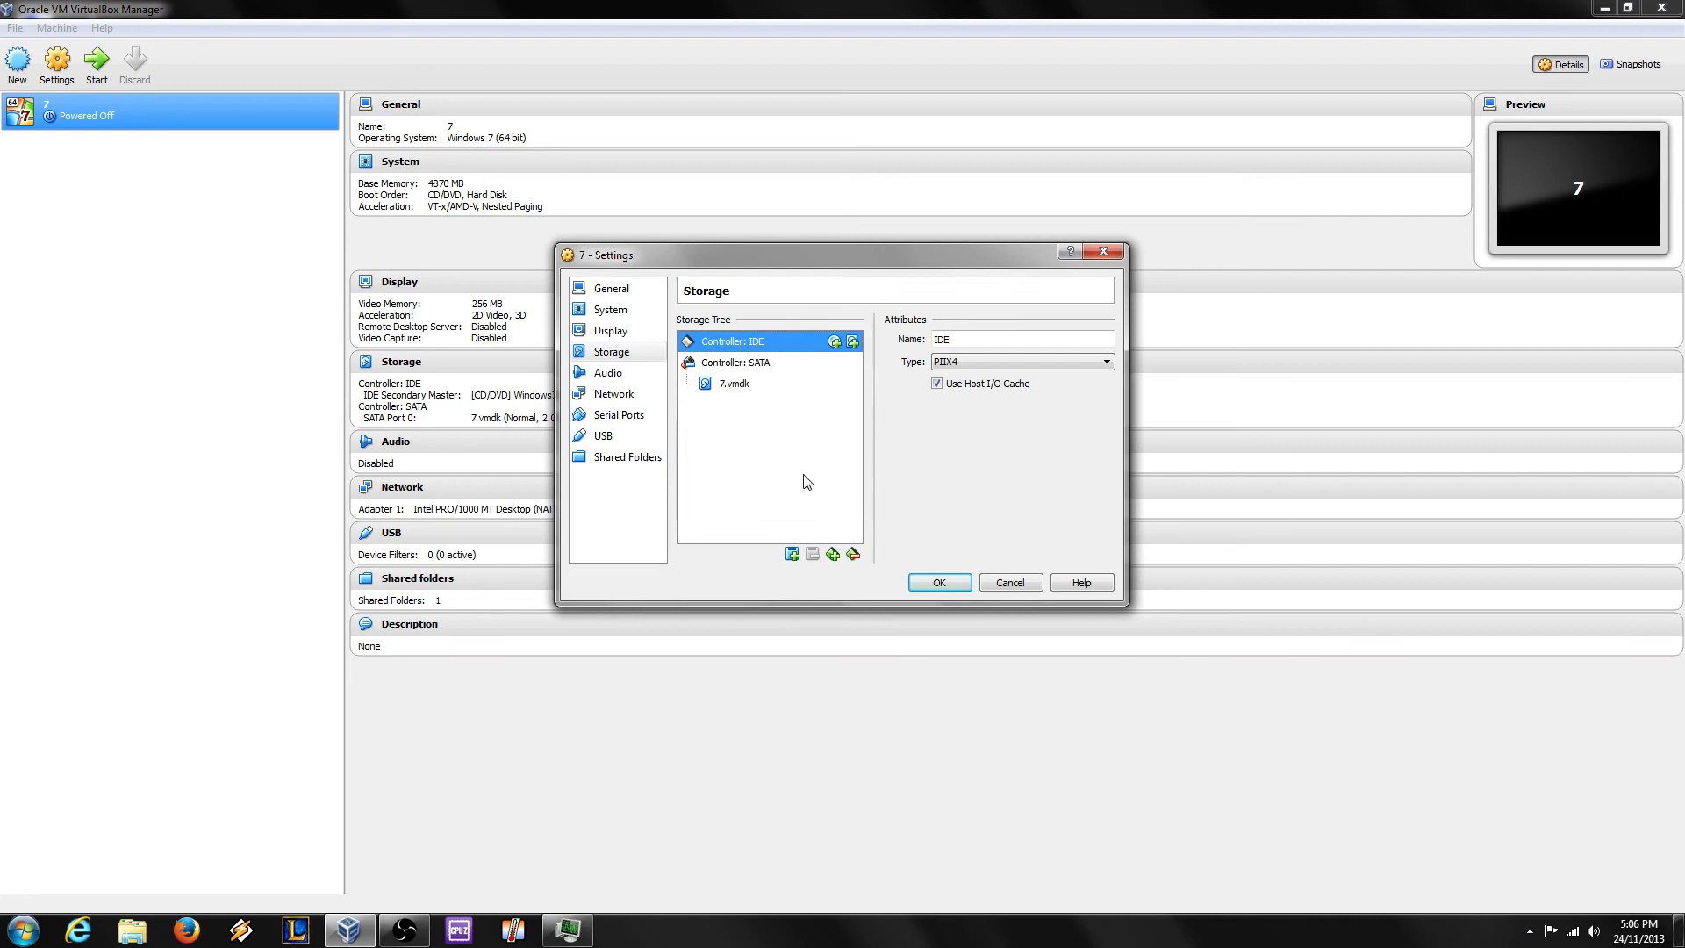
left_click(938, 582)
Step: Start machine 7 again without the installation disc
left_click(57, 62)
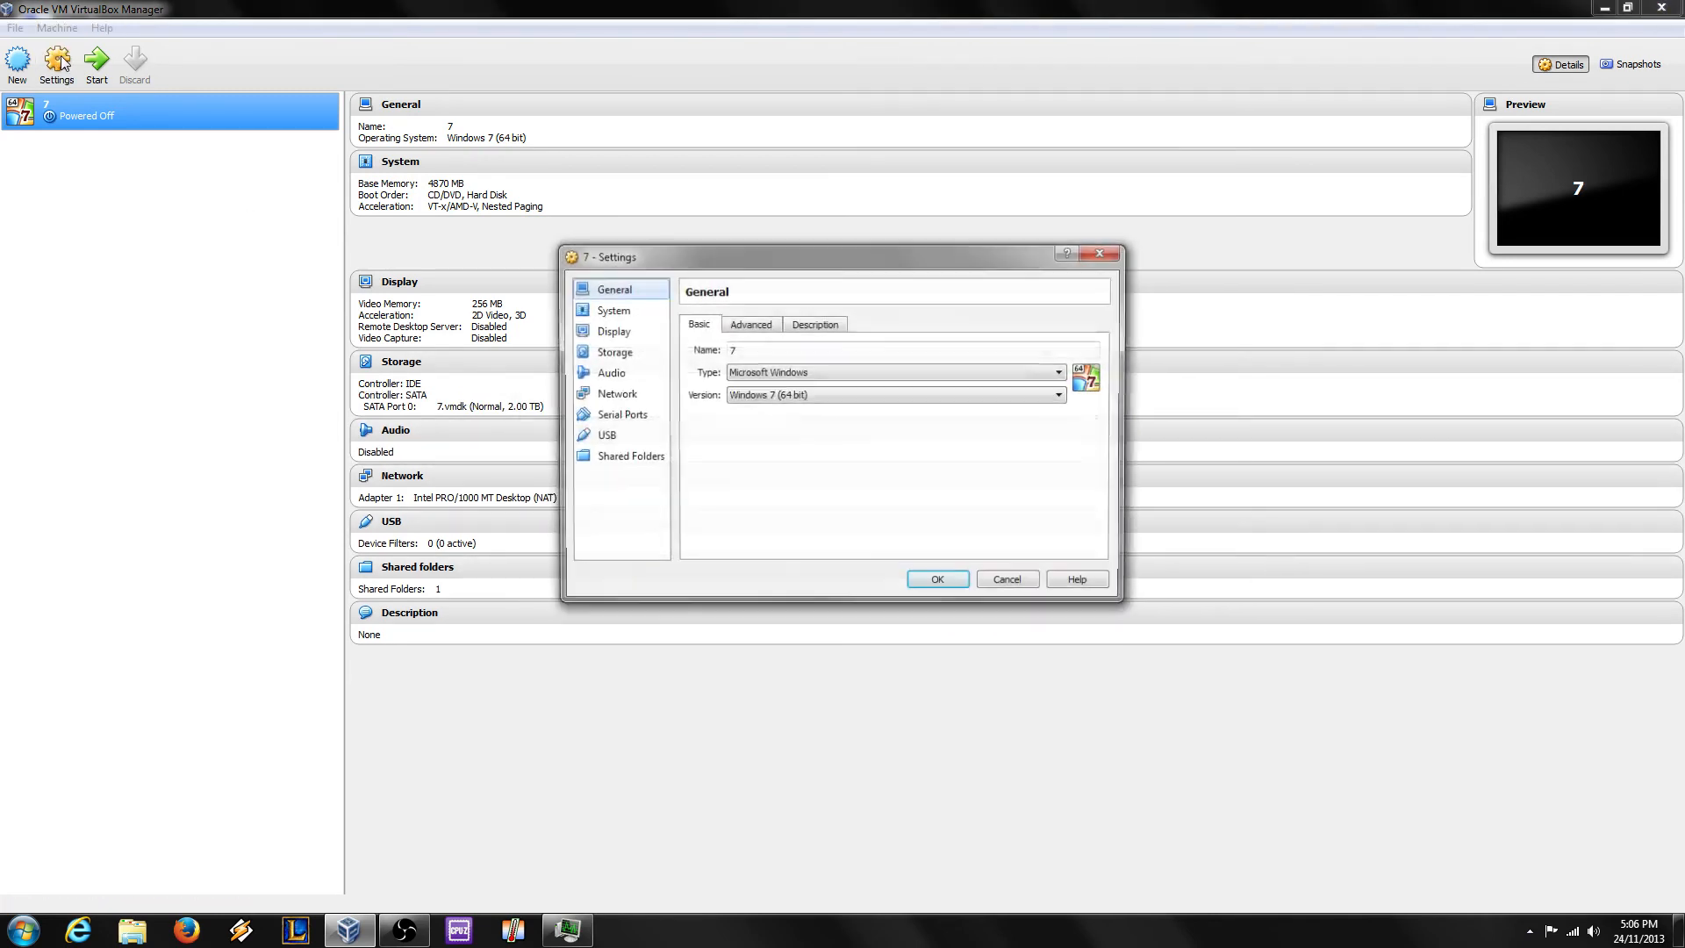
left_click(1097, 253)
left_click(97, 62)
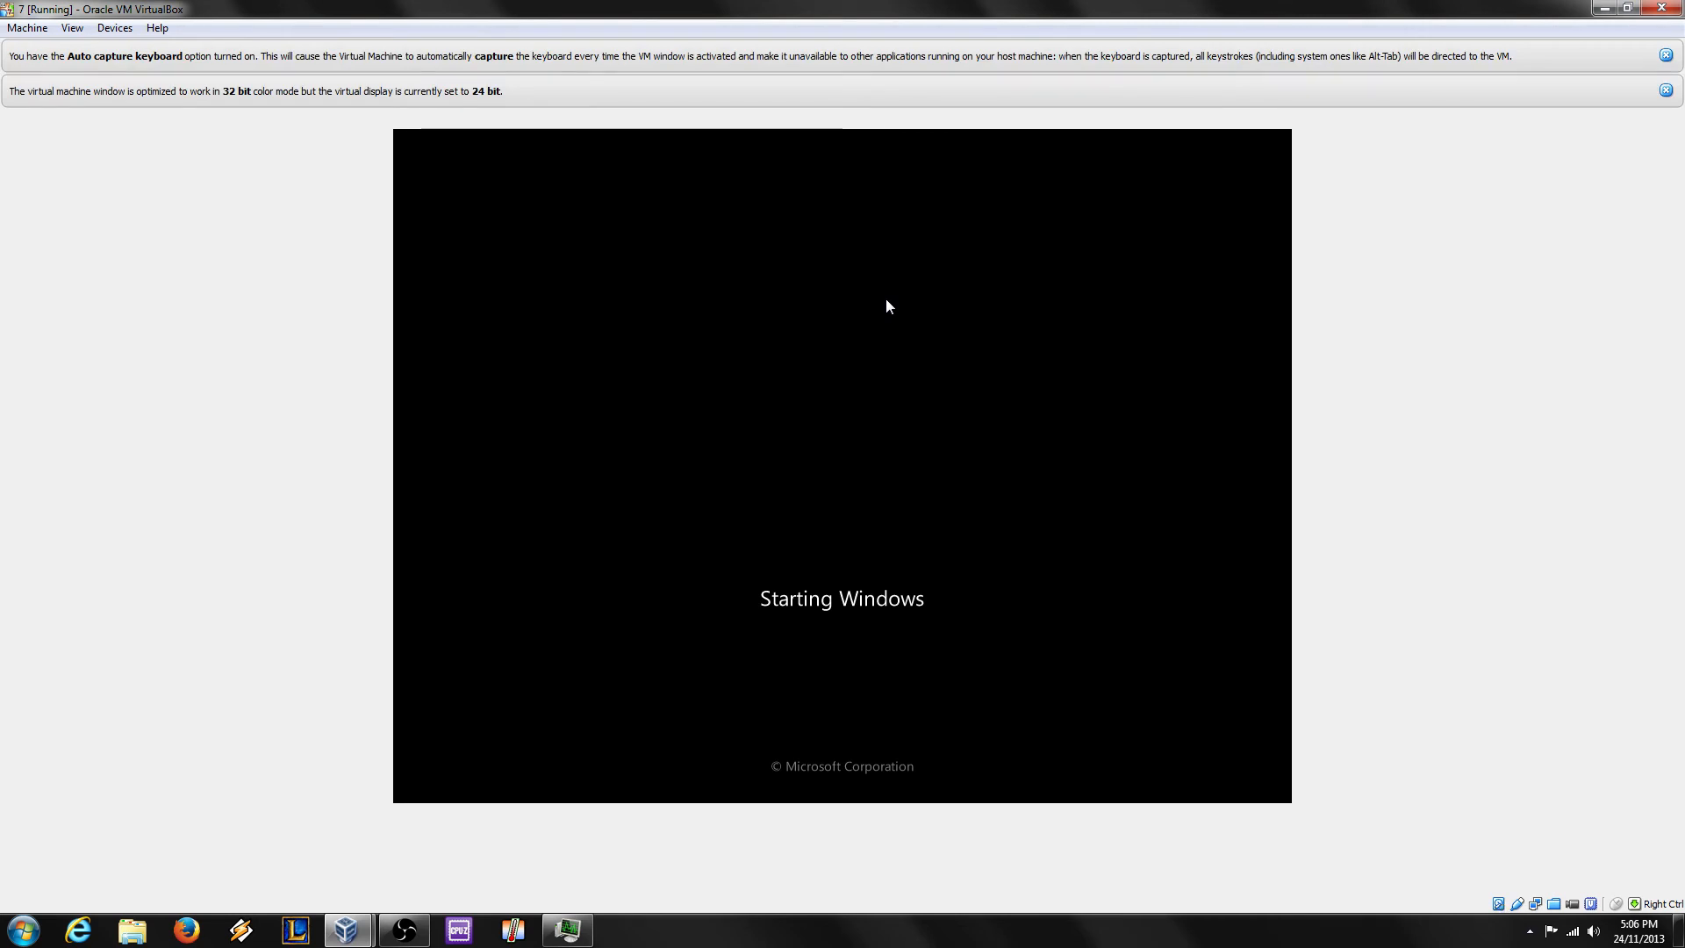
Step: Dismiss the VM notice bars and sign in to Windows with the account password
left_click(1666, 57)
left_click(1666, 56)
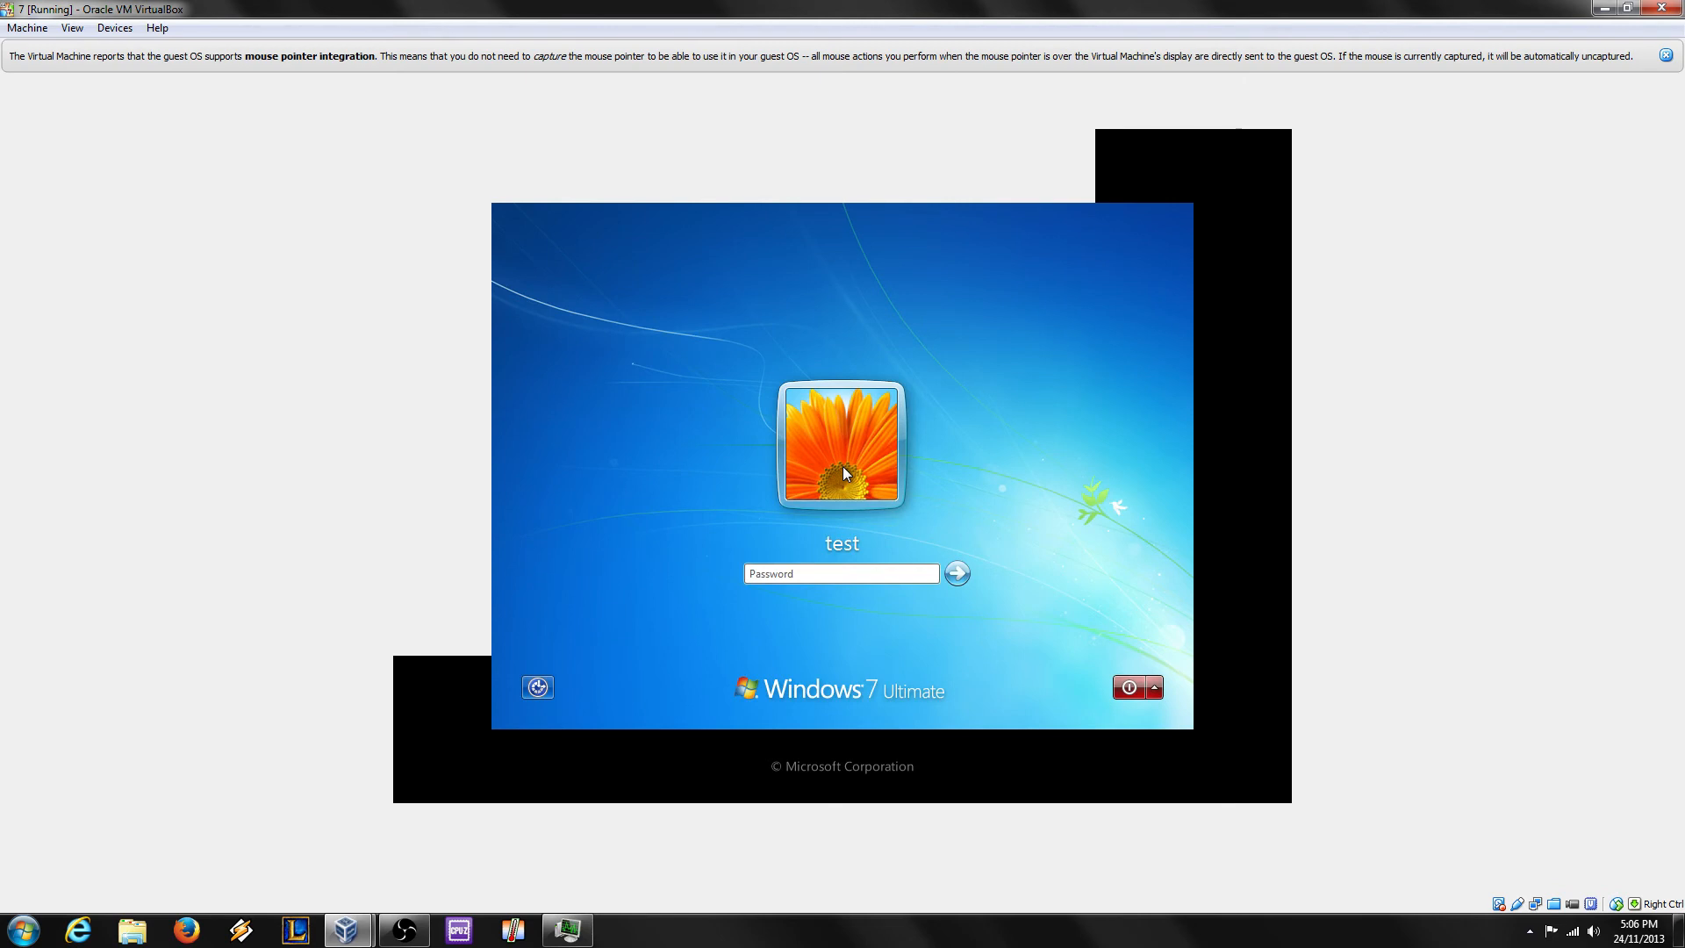
type("test")
key("Return")
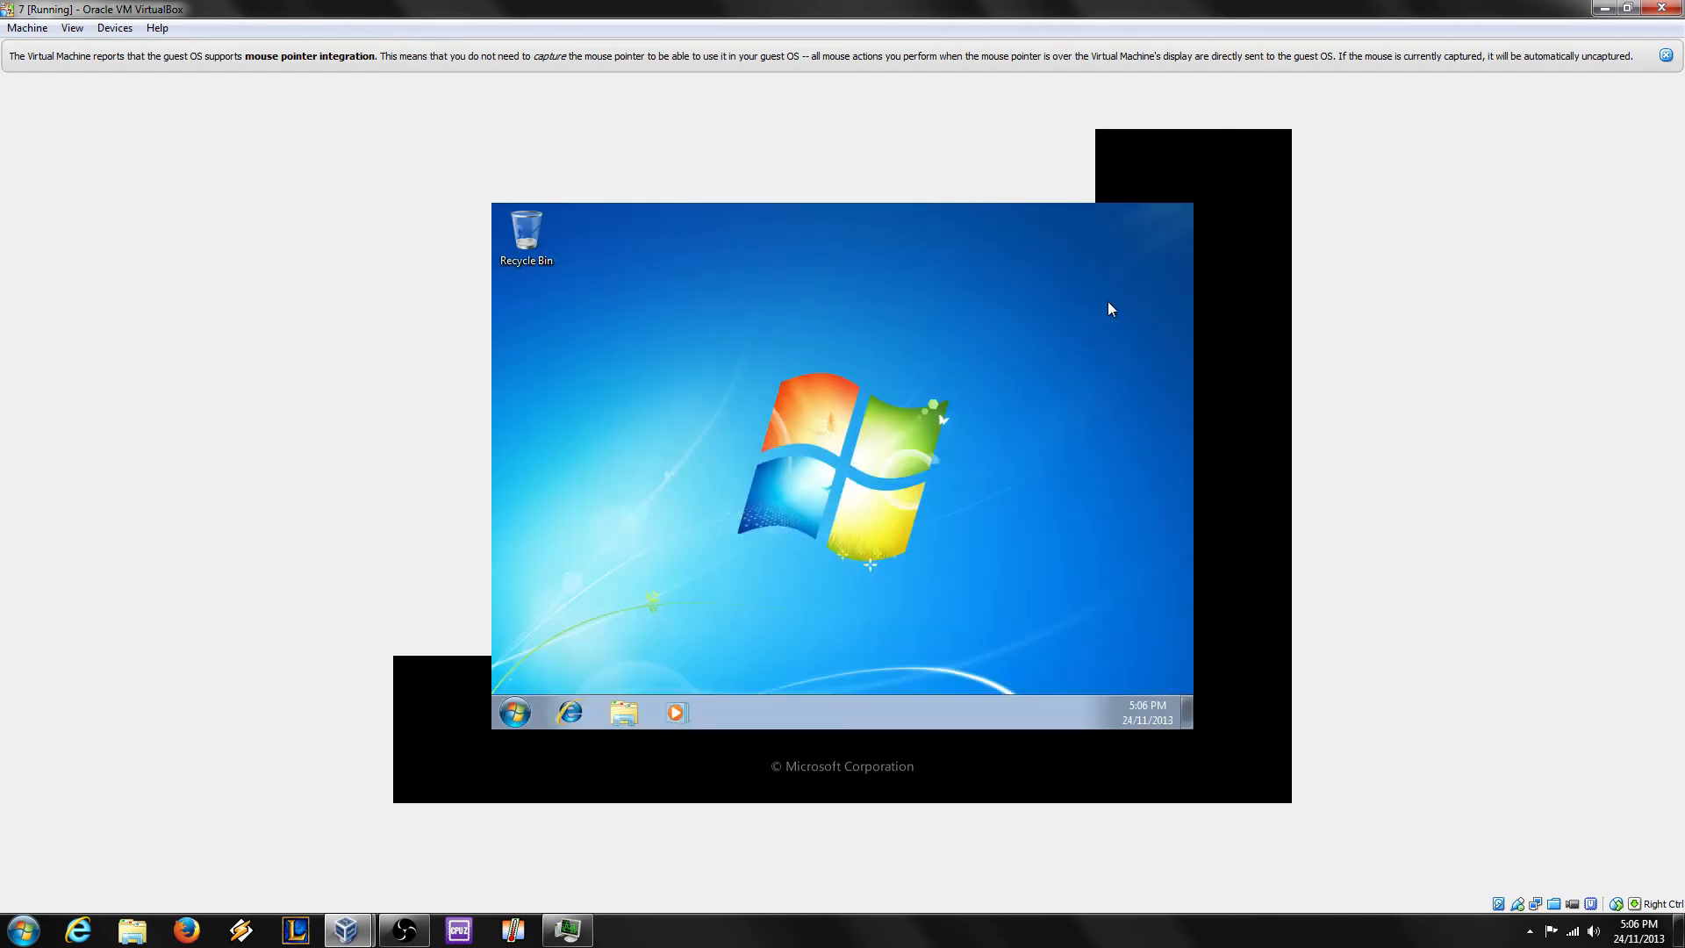
Step: Open Computer from the Start menu and select Local Disk (C:) to view its free space
right_click(770, 369)
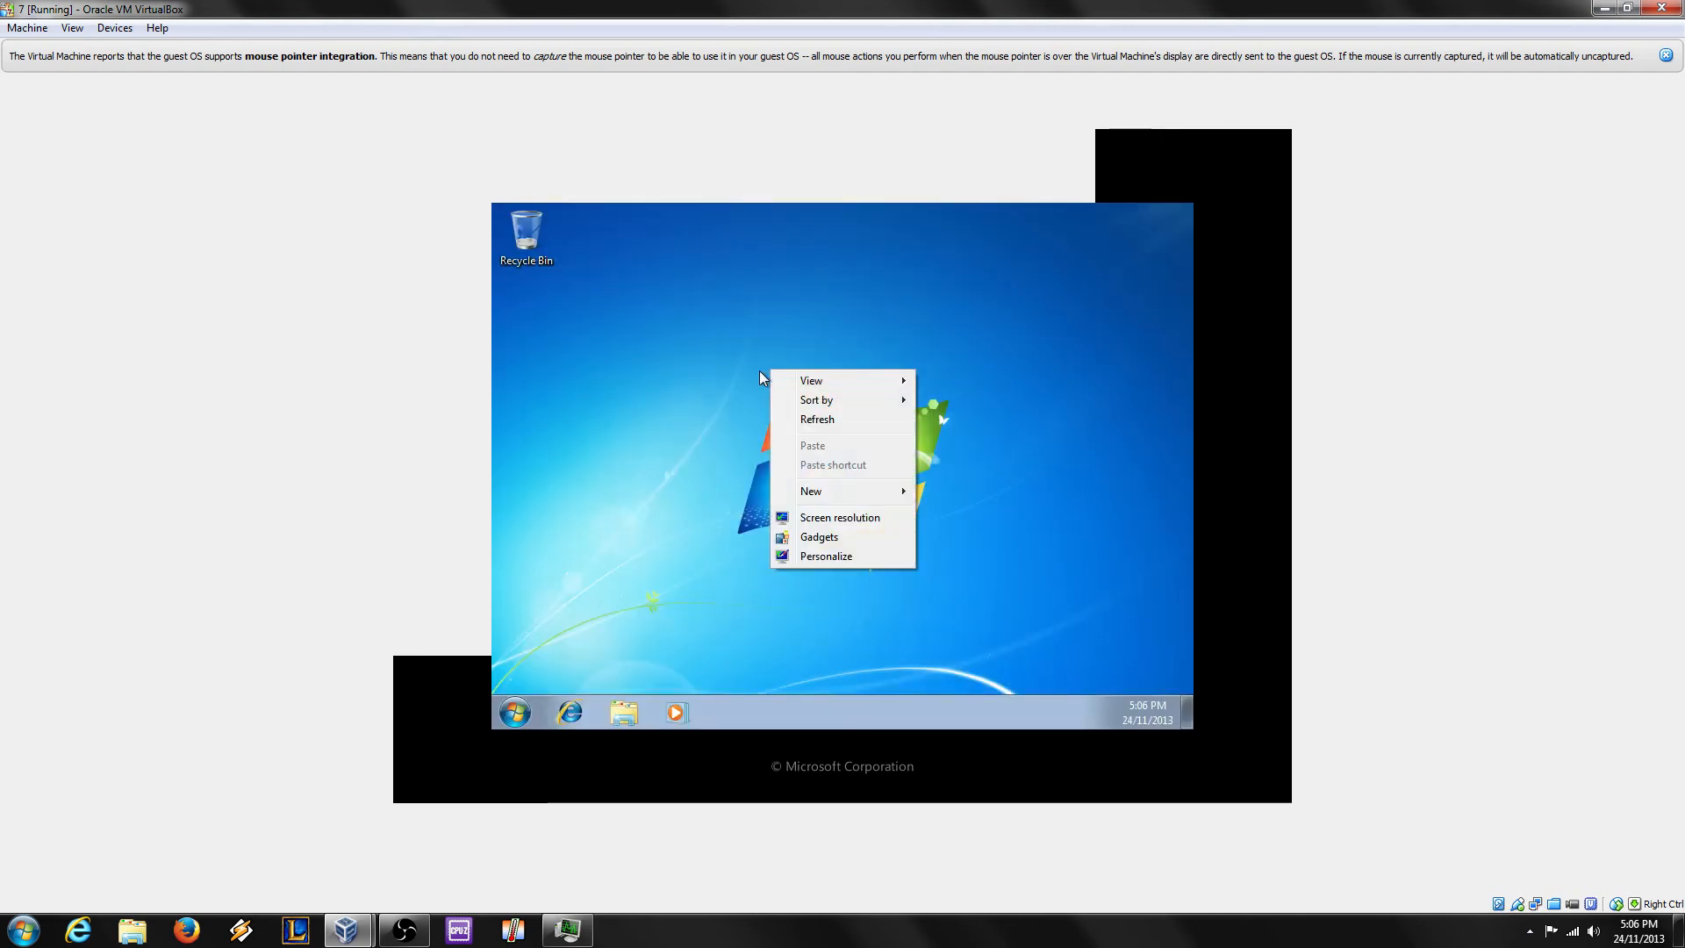
left_click(686, 342)
right_click(1004, 353)
left_click(807, 356)
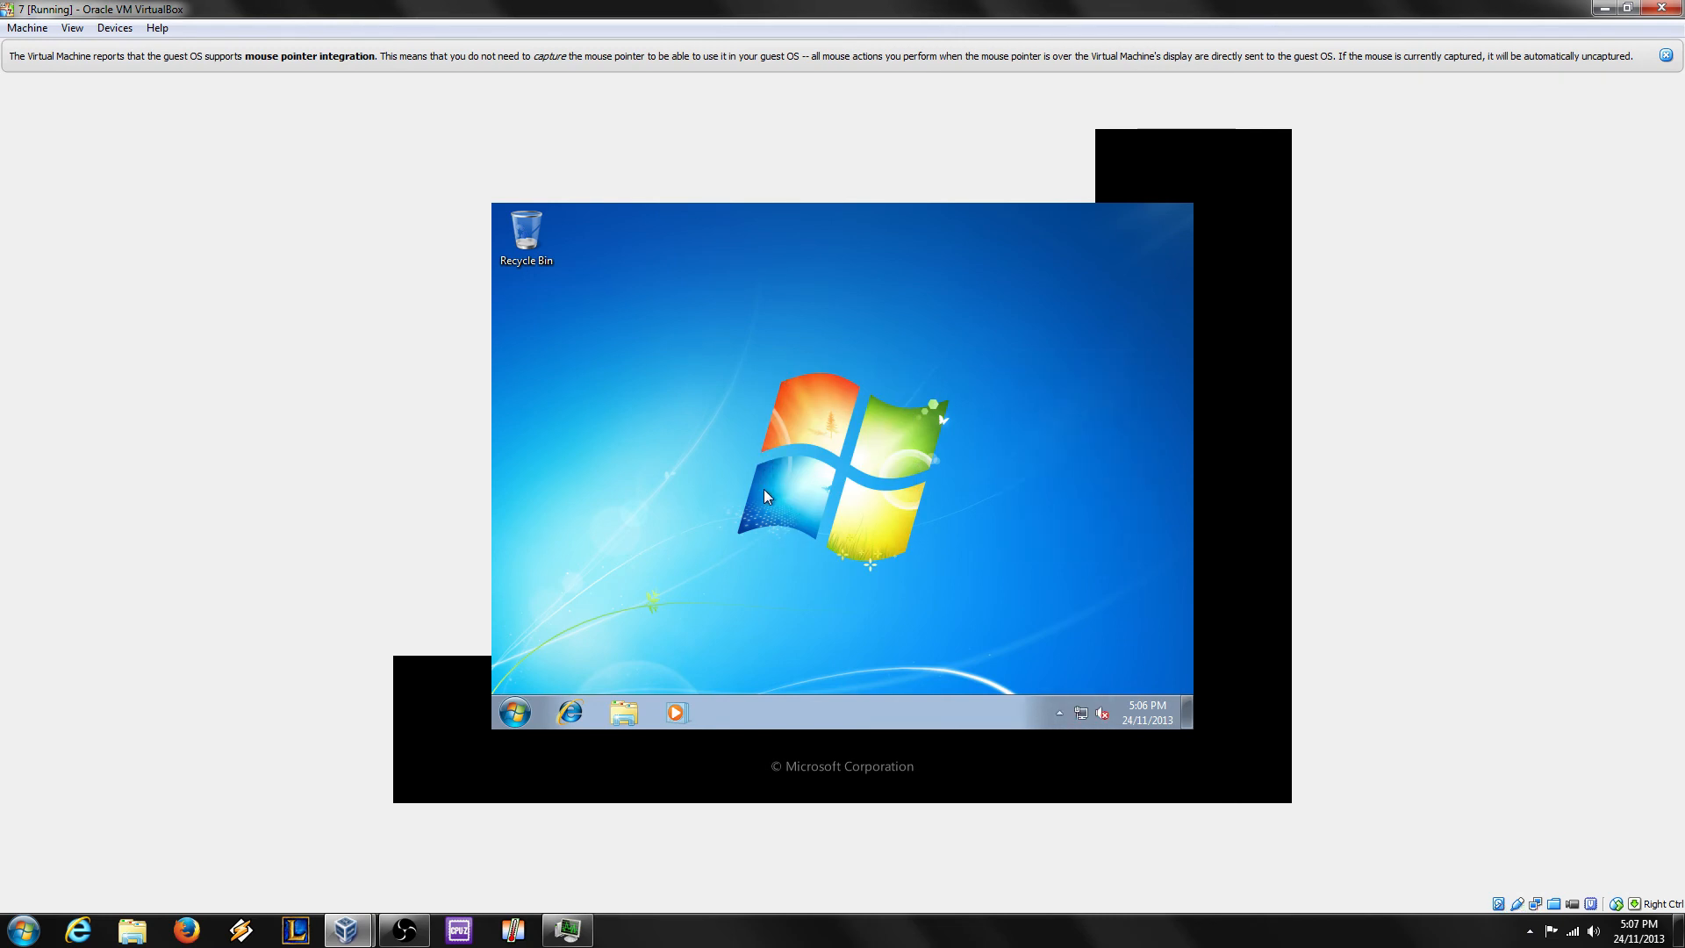
left_click(515, 712)
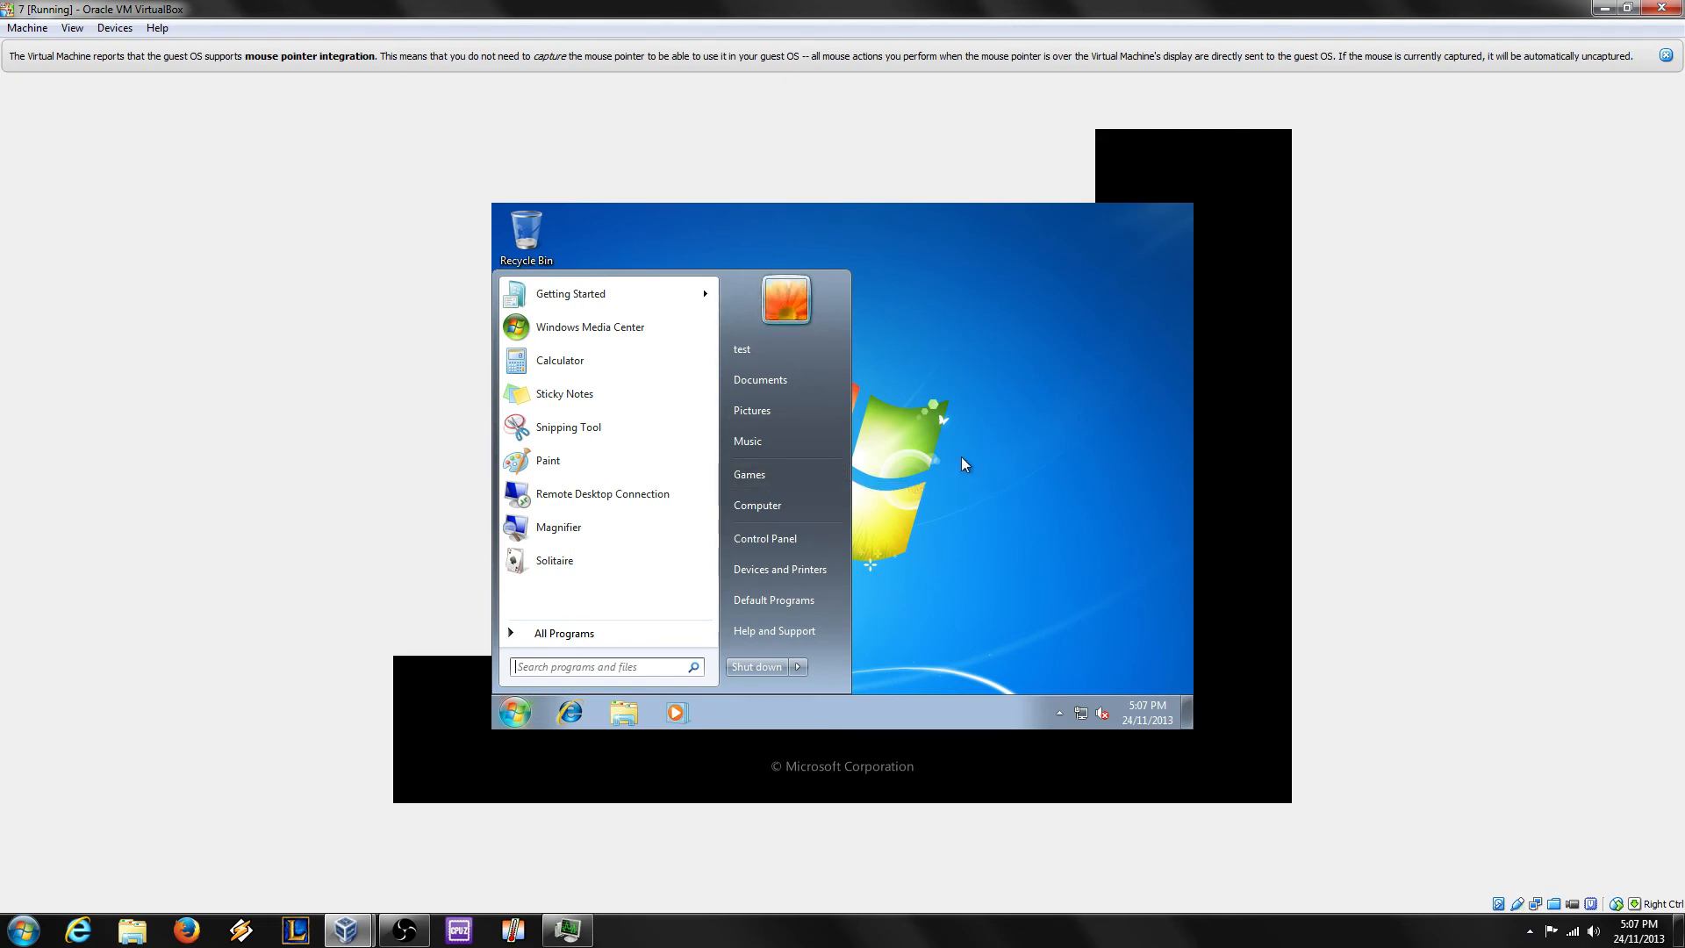
left_click(797, 513)
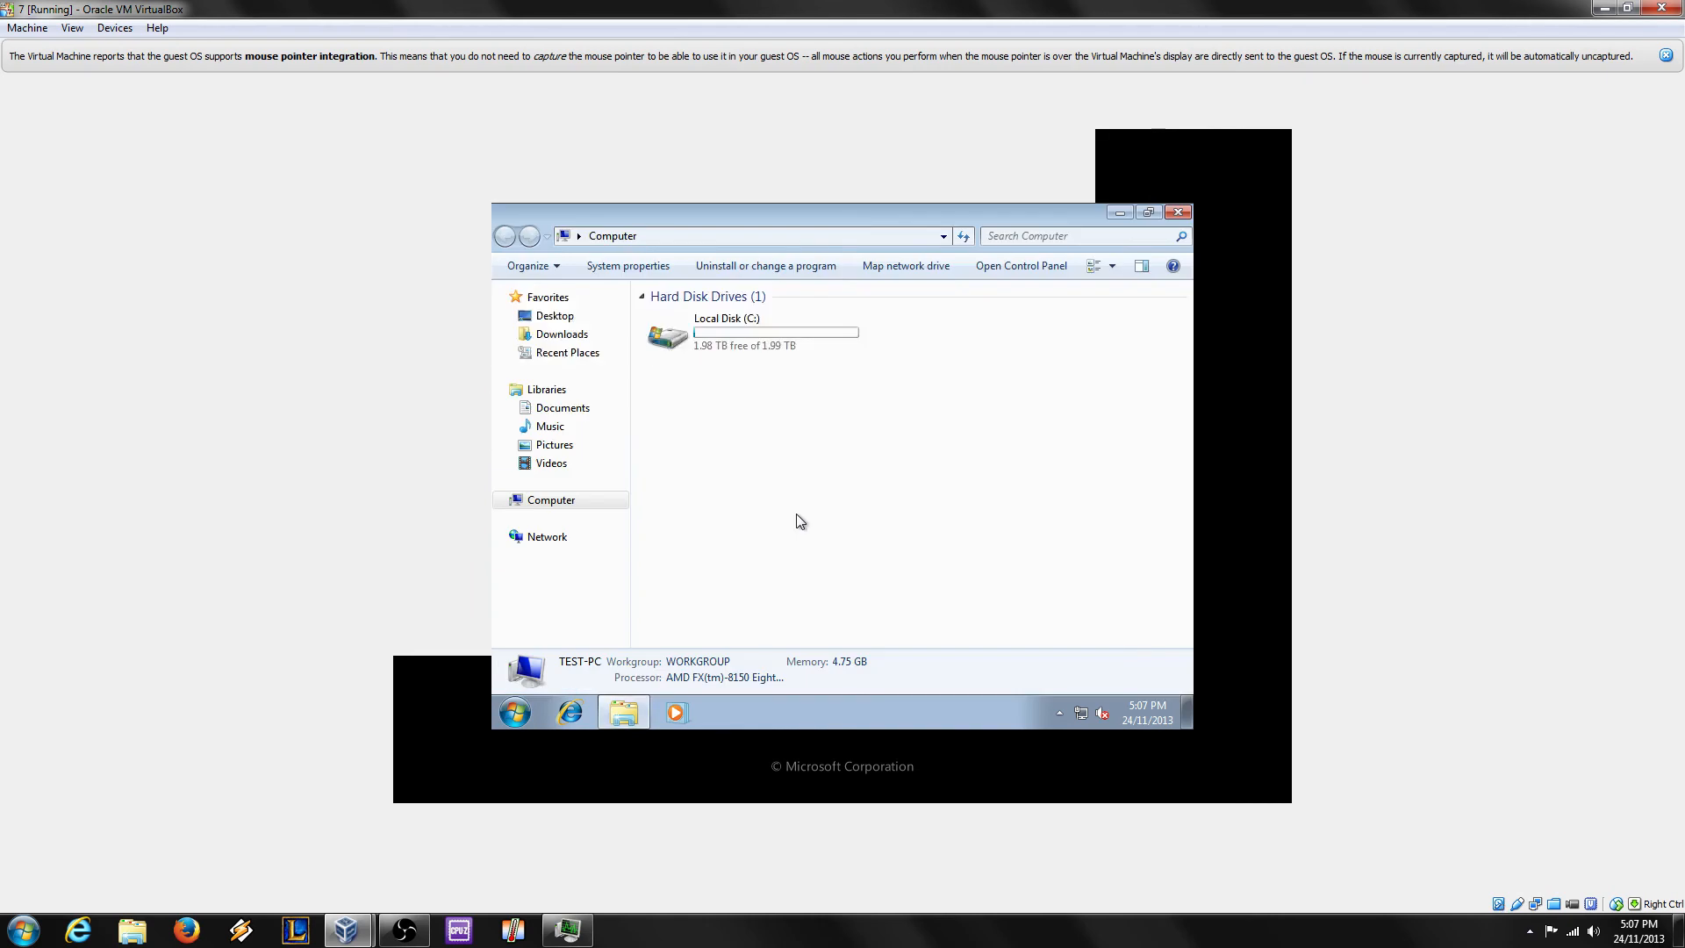
left_click(751, 331)
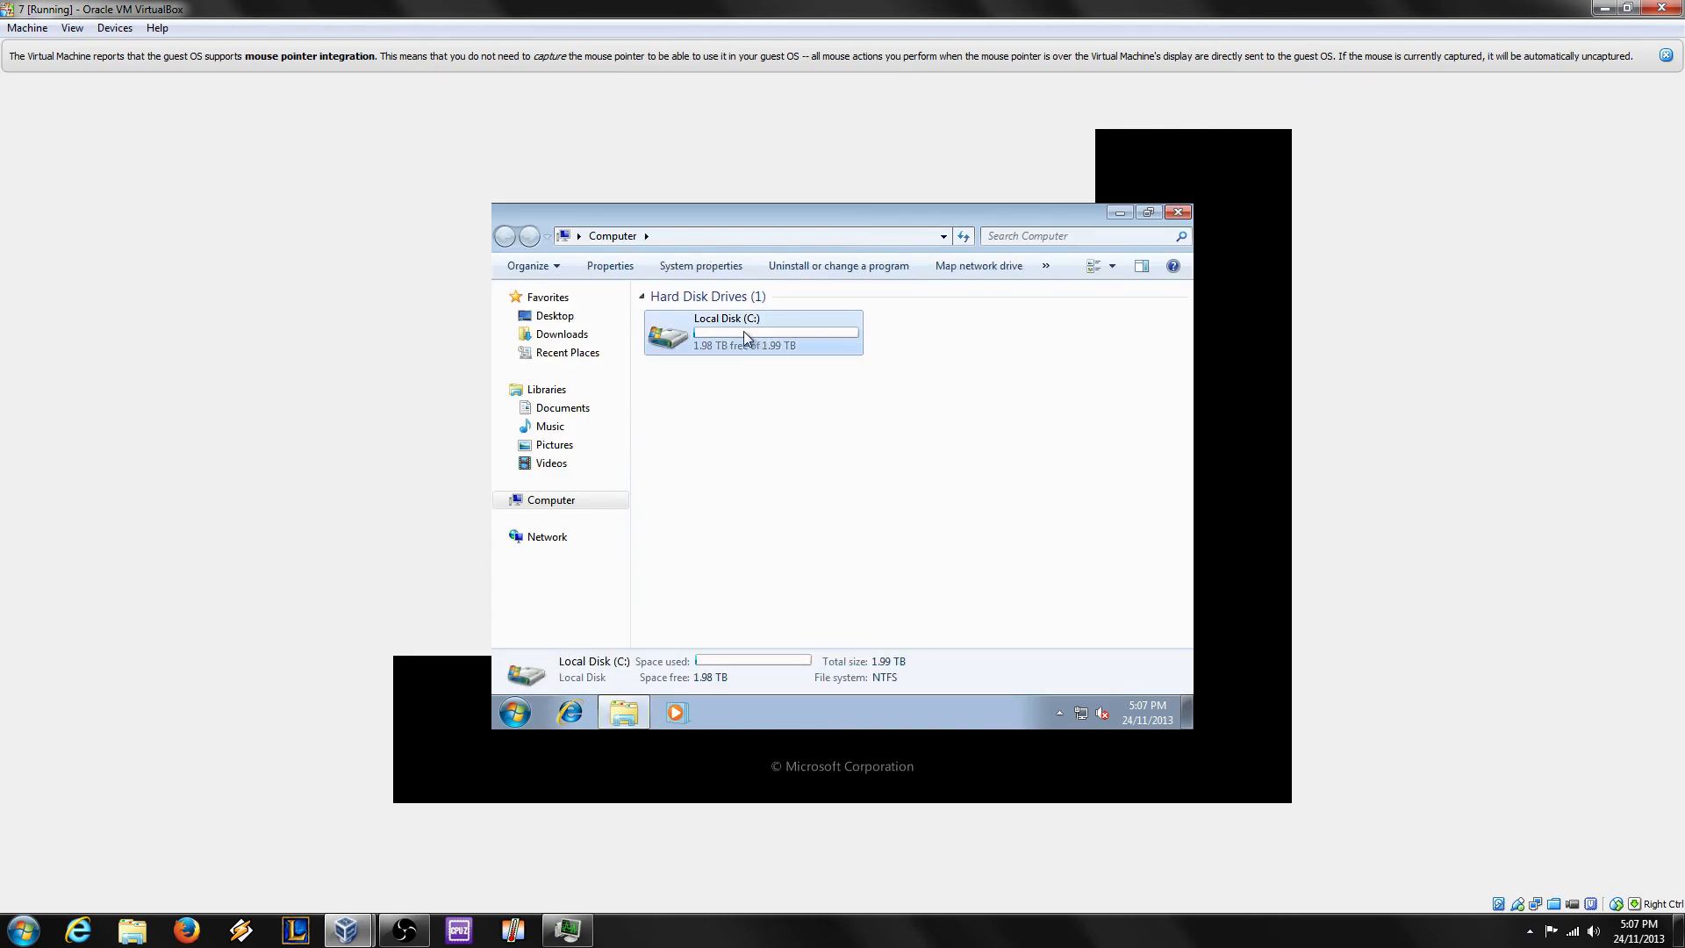
Step: Open Computer Management from Computer's context menu and go to Disk Management
left_click(515, 712)
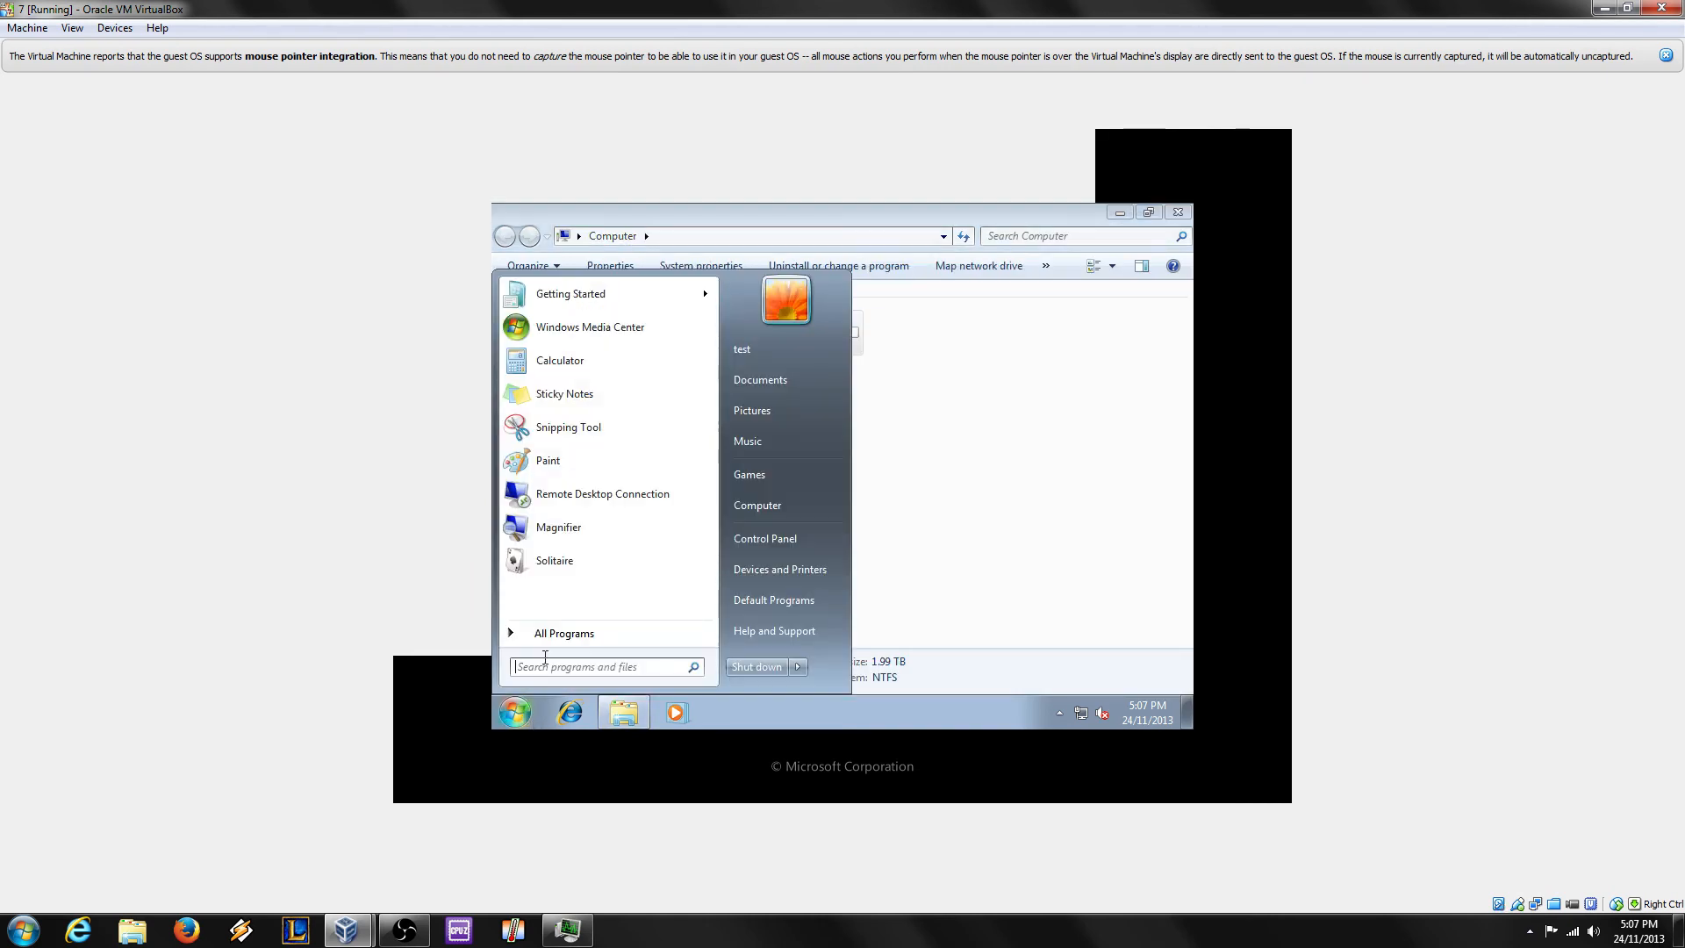
right_click(763, 507)
left_click(845, 536)
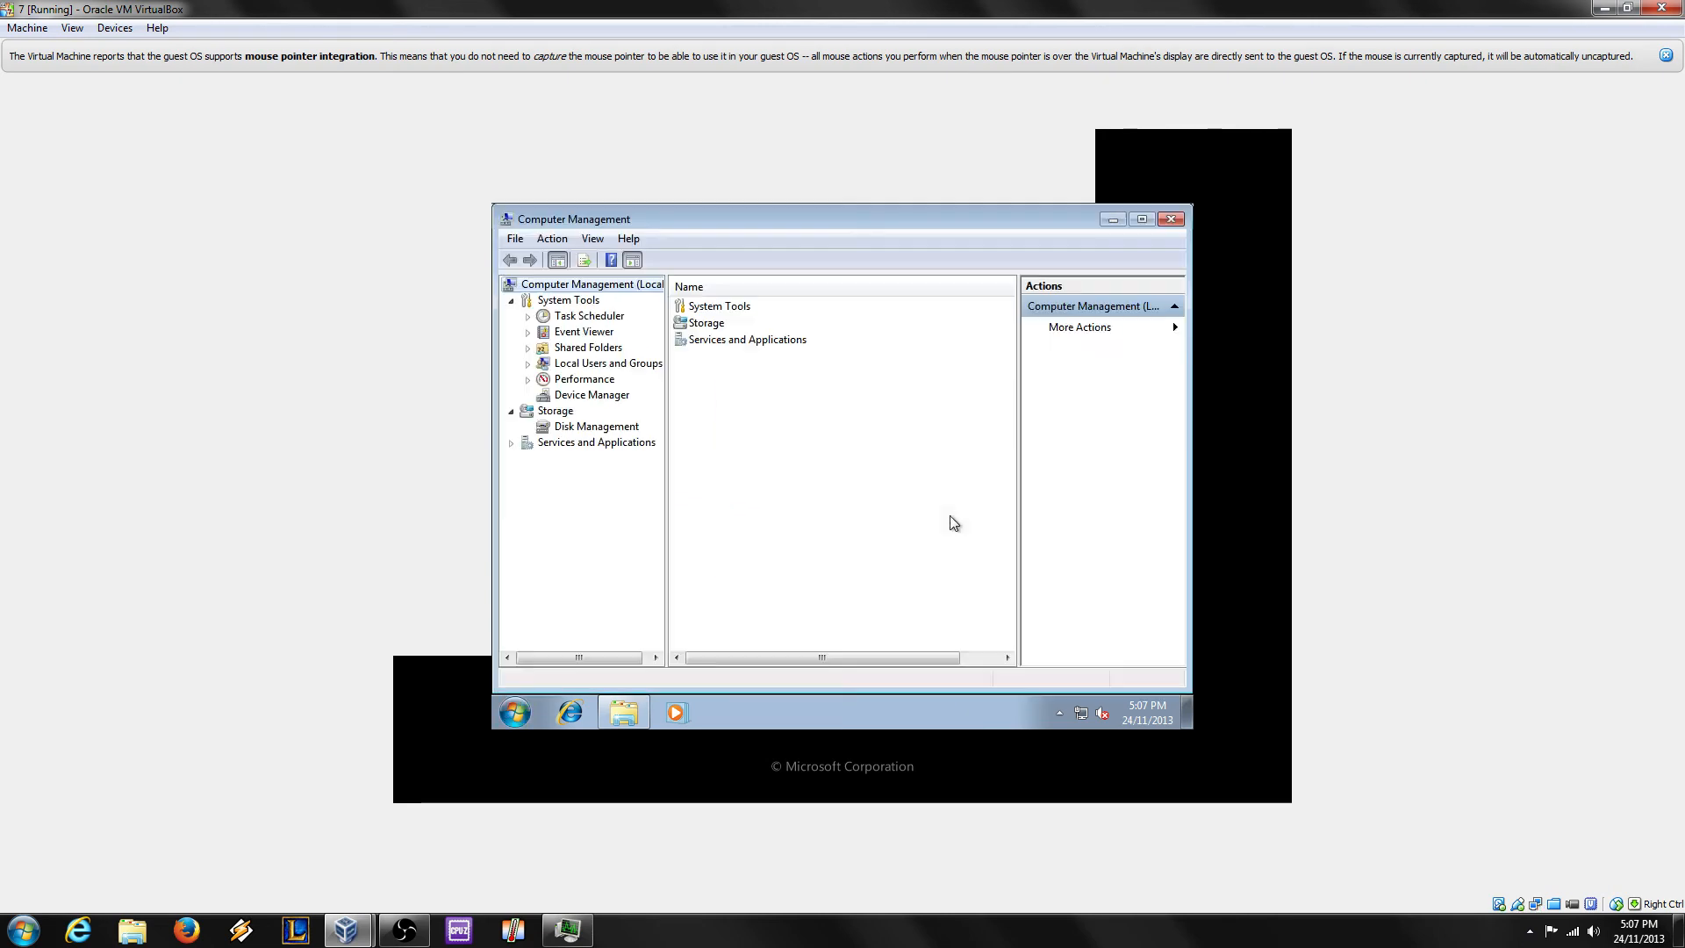
left_click(605, 427)
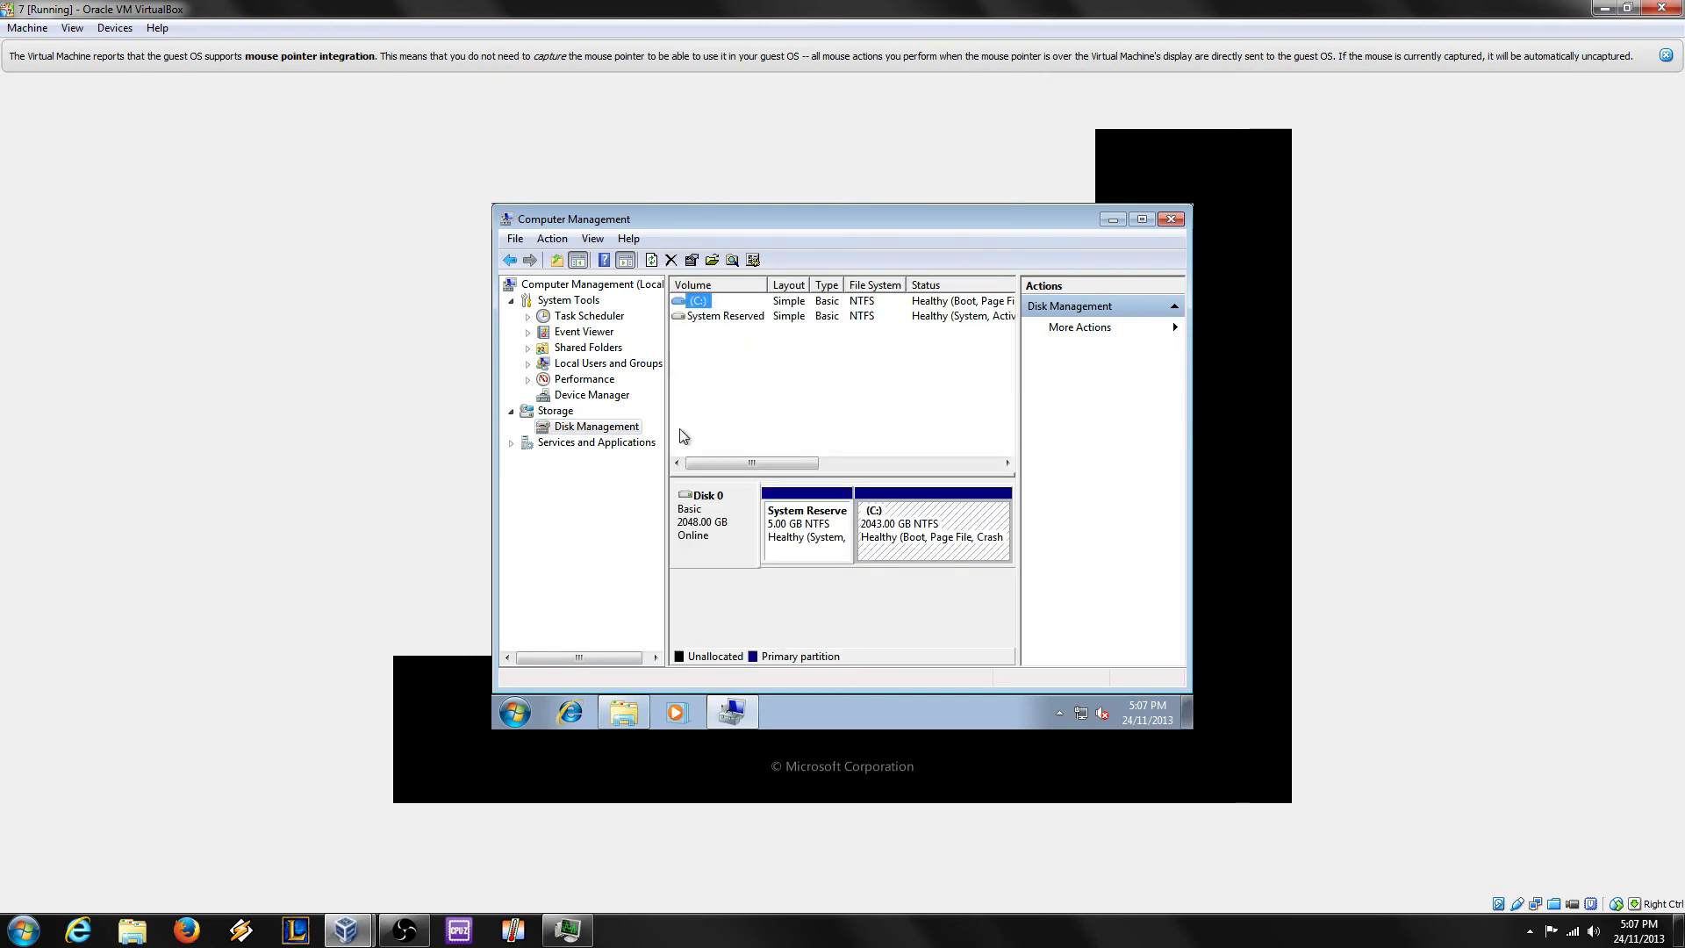
Step: Add drive letter Z to the System Reserved partition
left_click(825, 537)
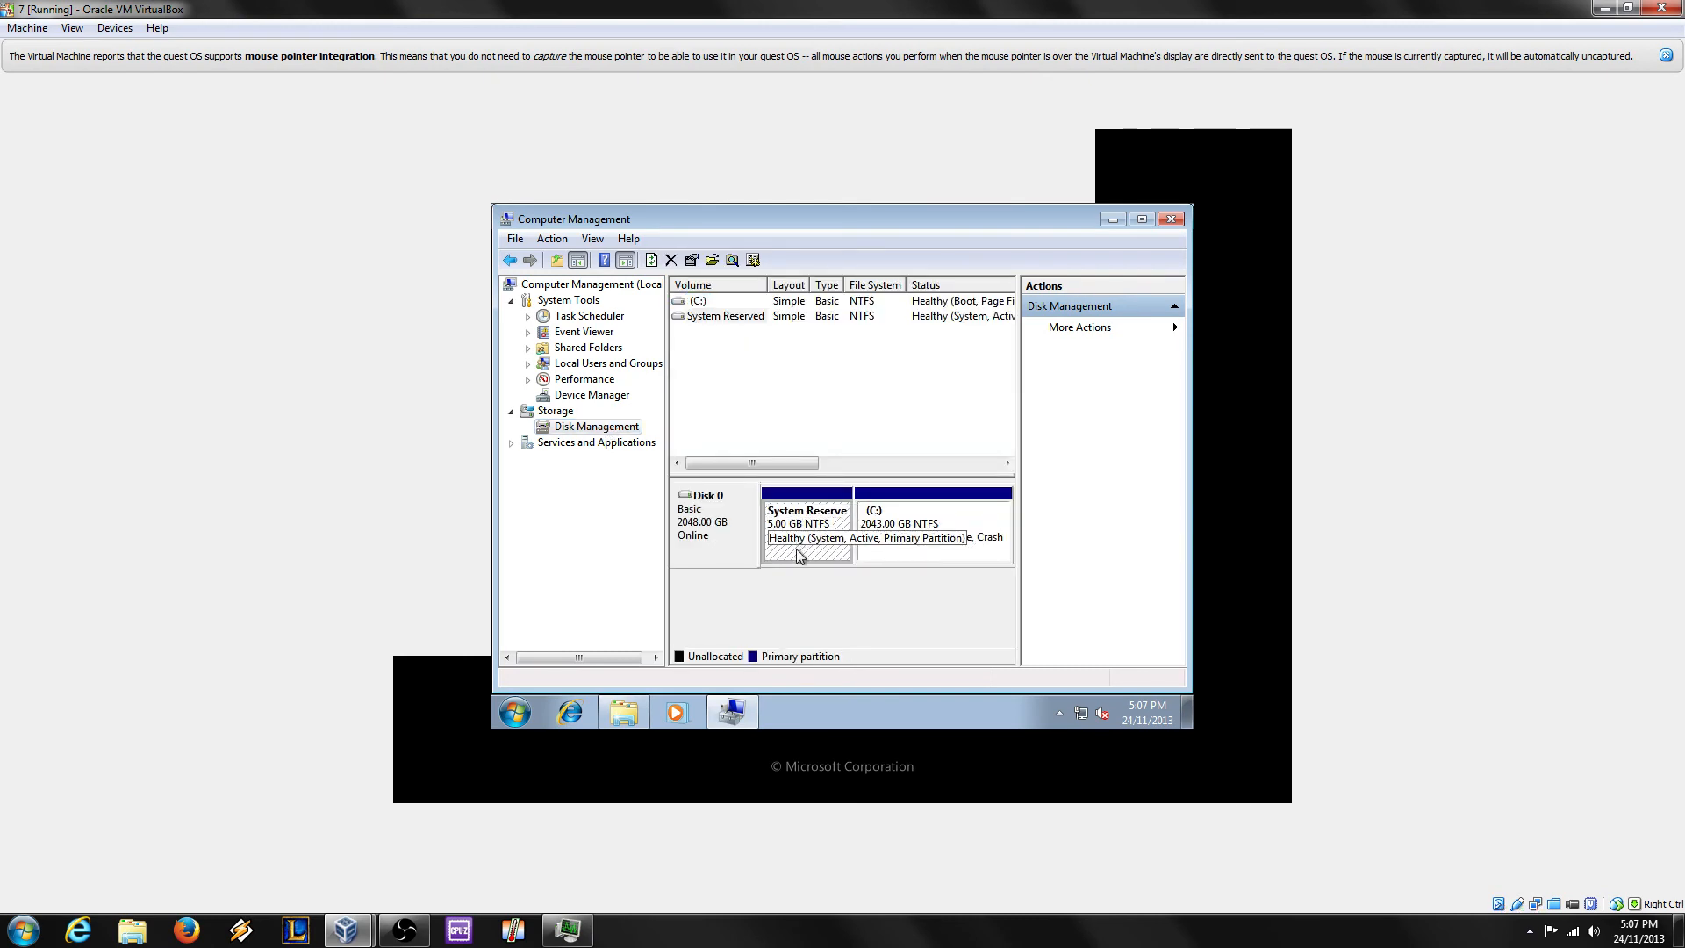
right_click(789, 538)
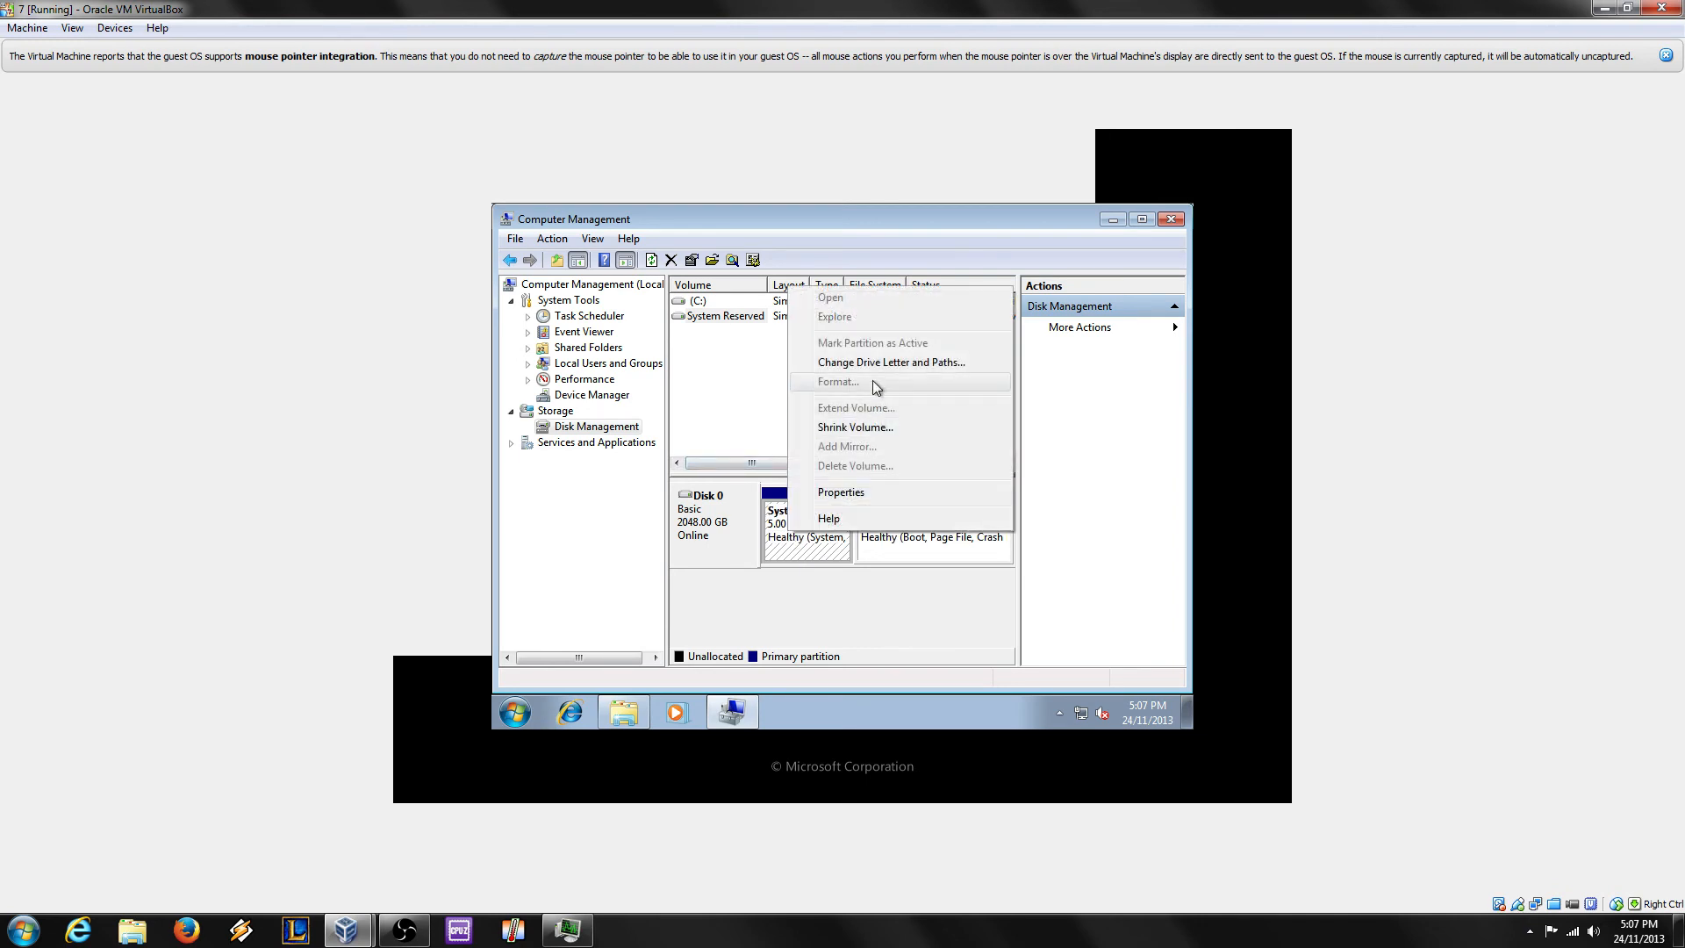
left_click(893, 362)
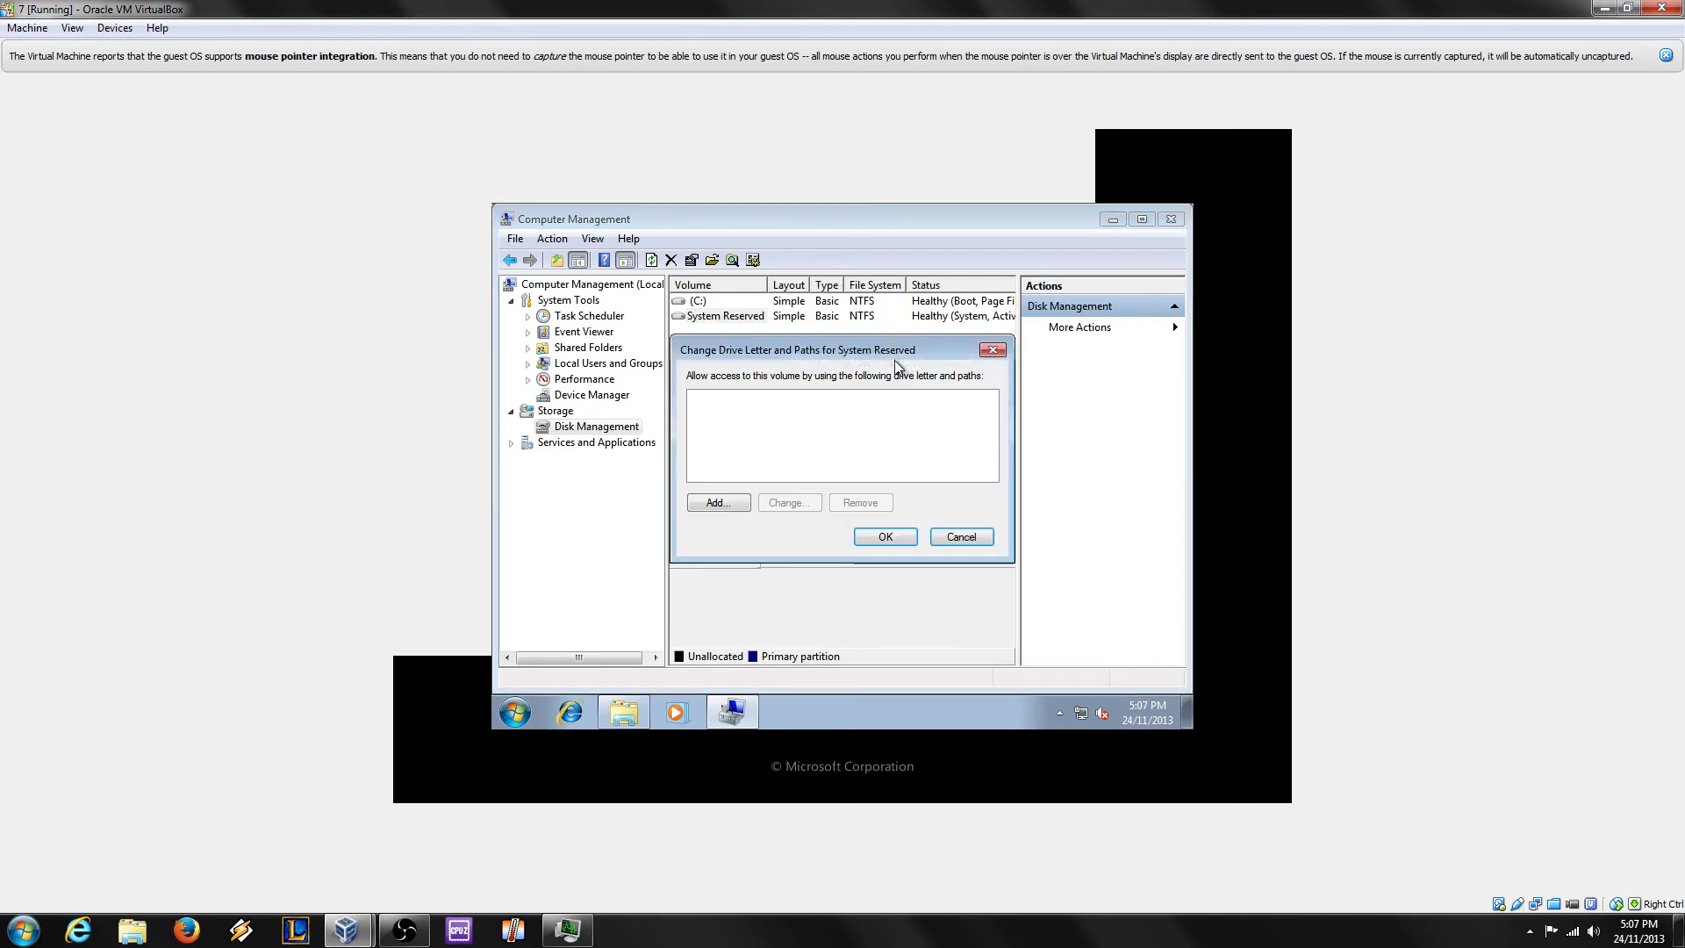
left_click(718, 502)
left_click(991, 427)
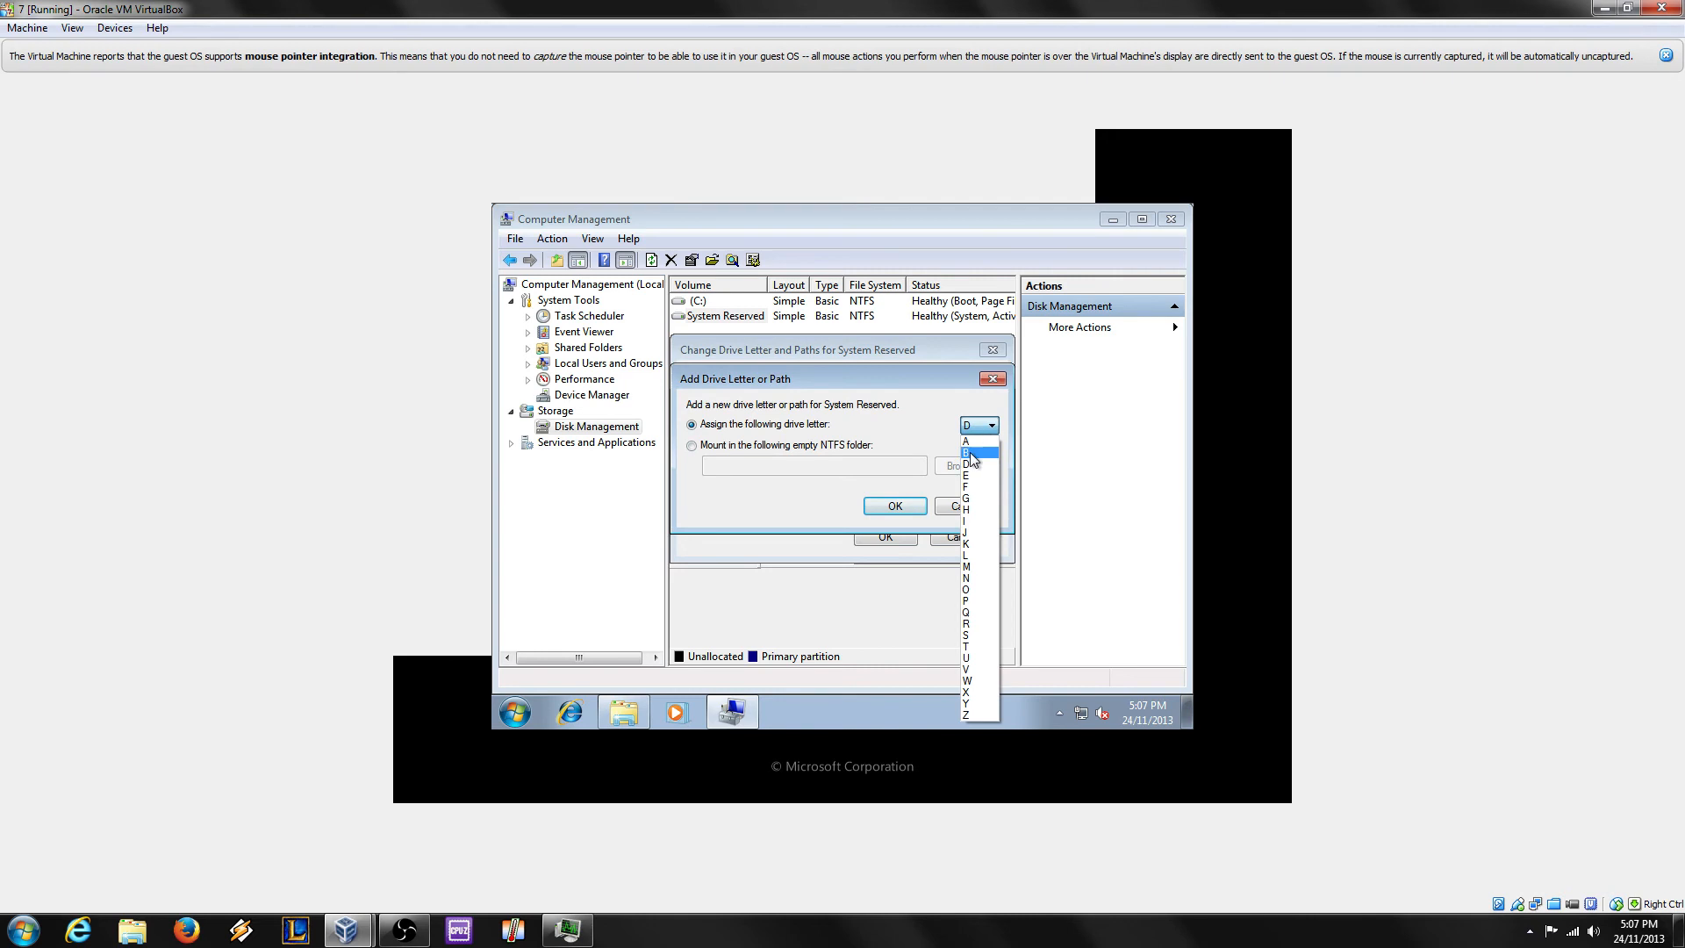
left_click(974, 715)
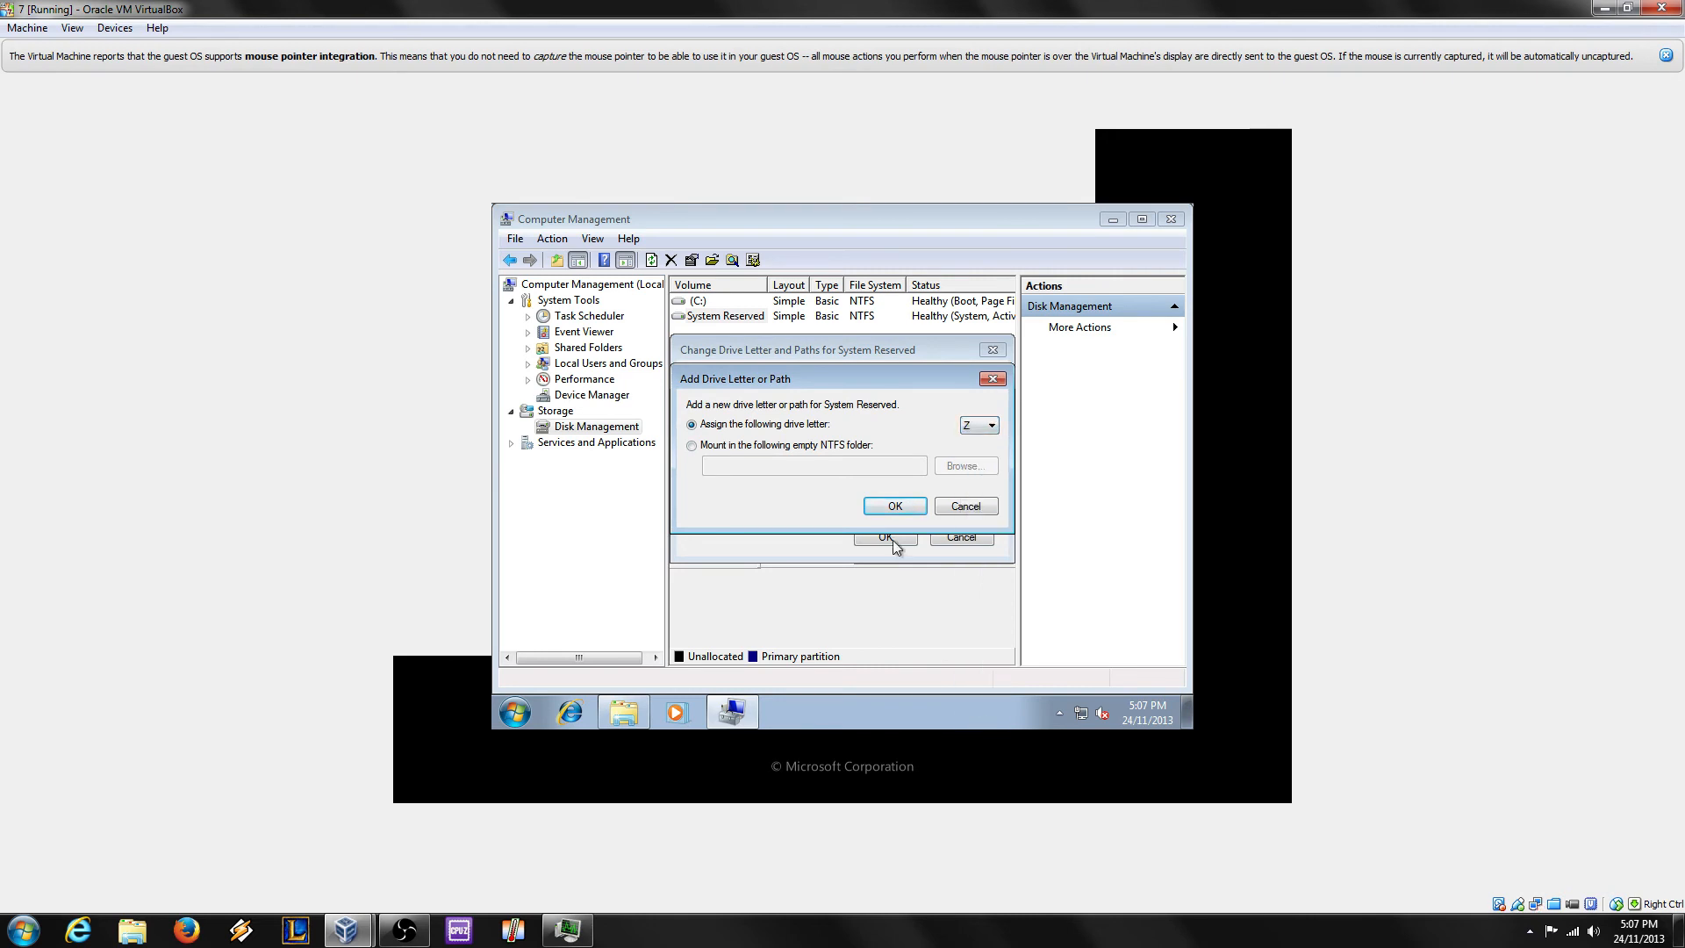
left_click(894, 506)
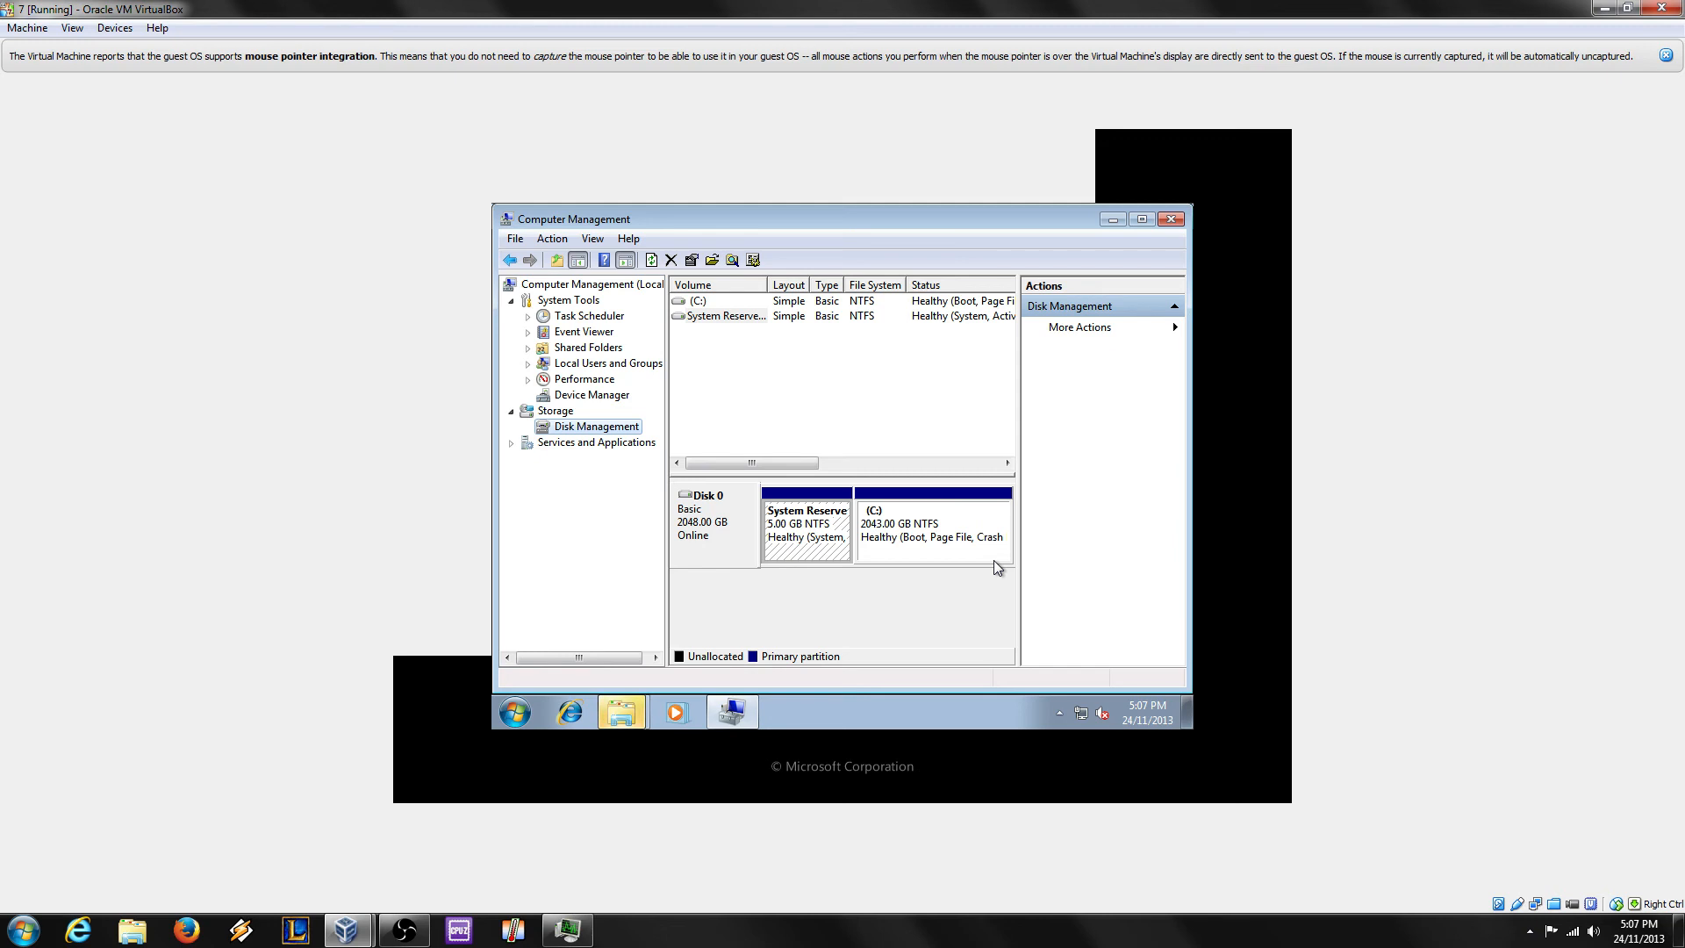
Step: Close the AutoPlay window for System Reserved (Z:) and exit Computer Management
left_click(622, 712)
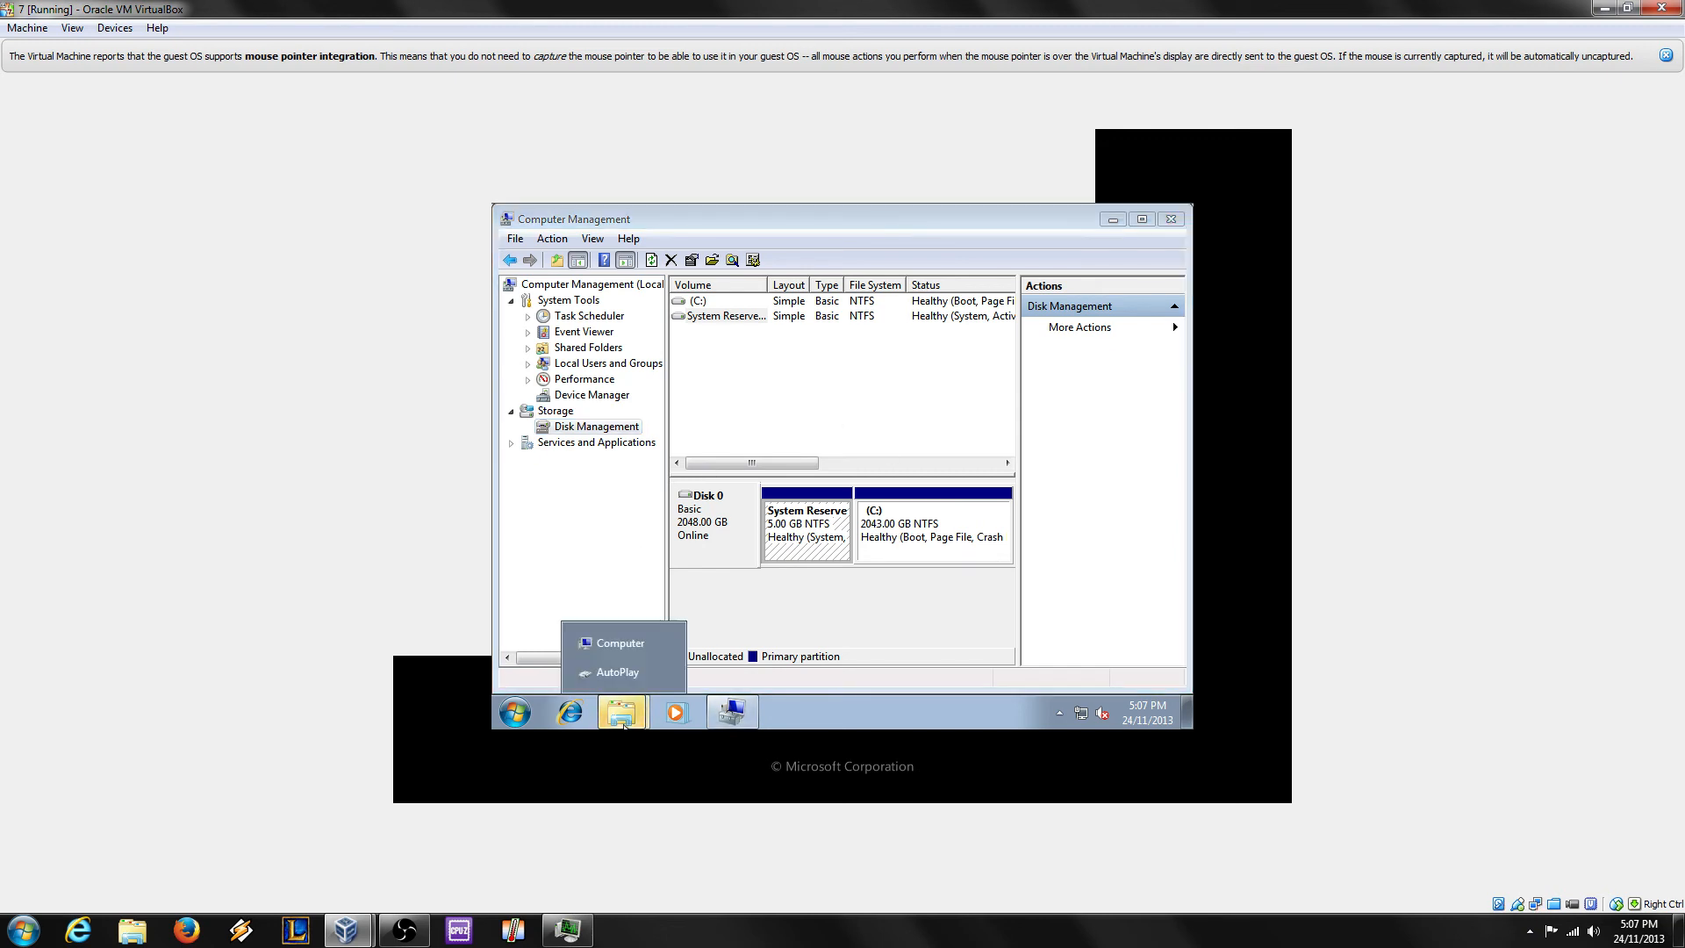
left_click(619, 672)
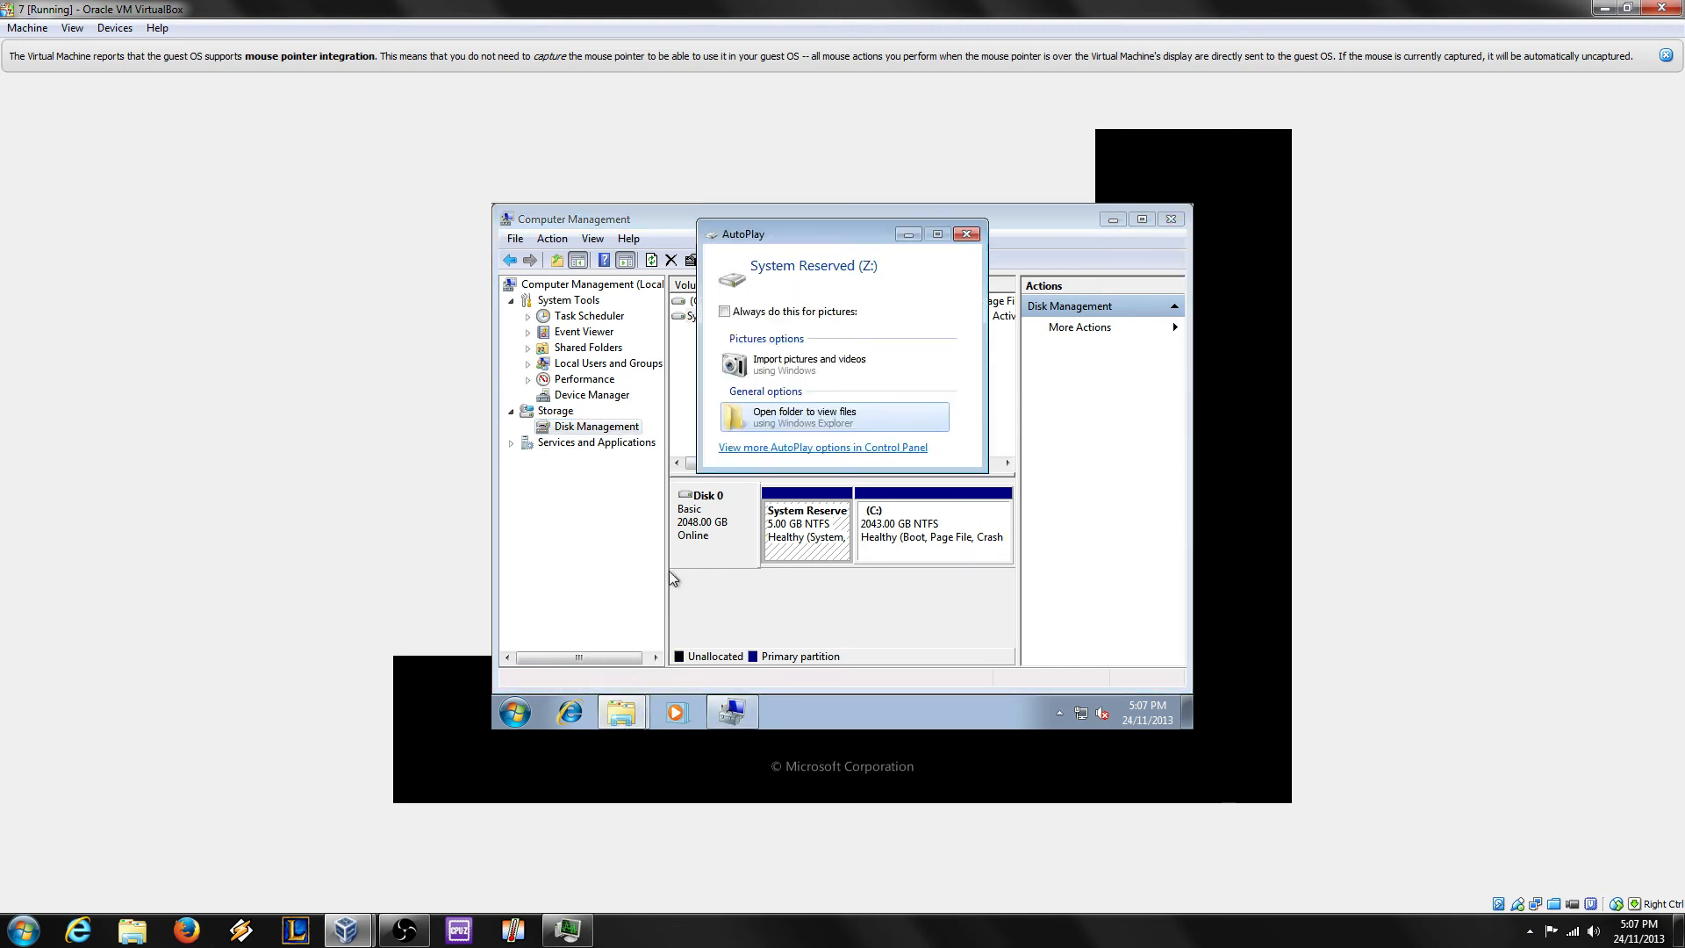
left_click(966, 234)
left_click(919, 517)
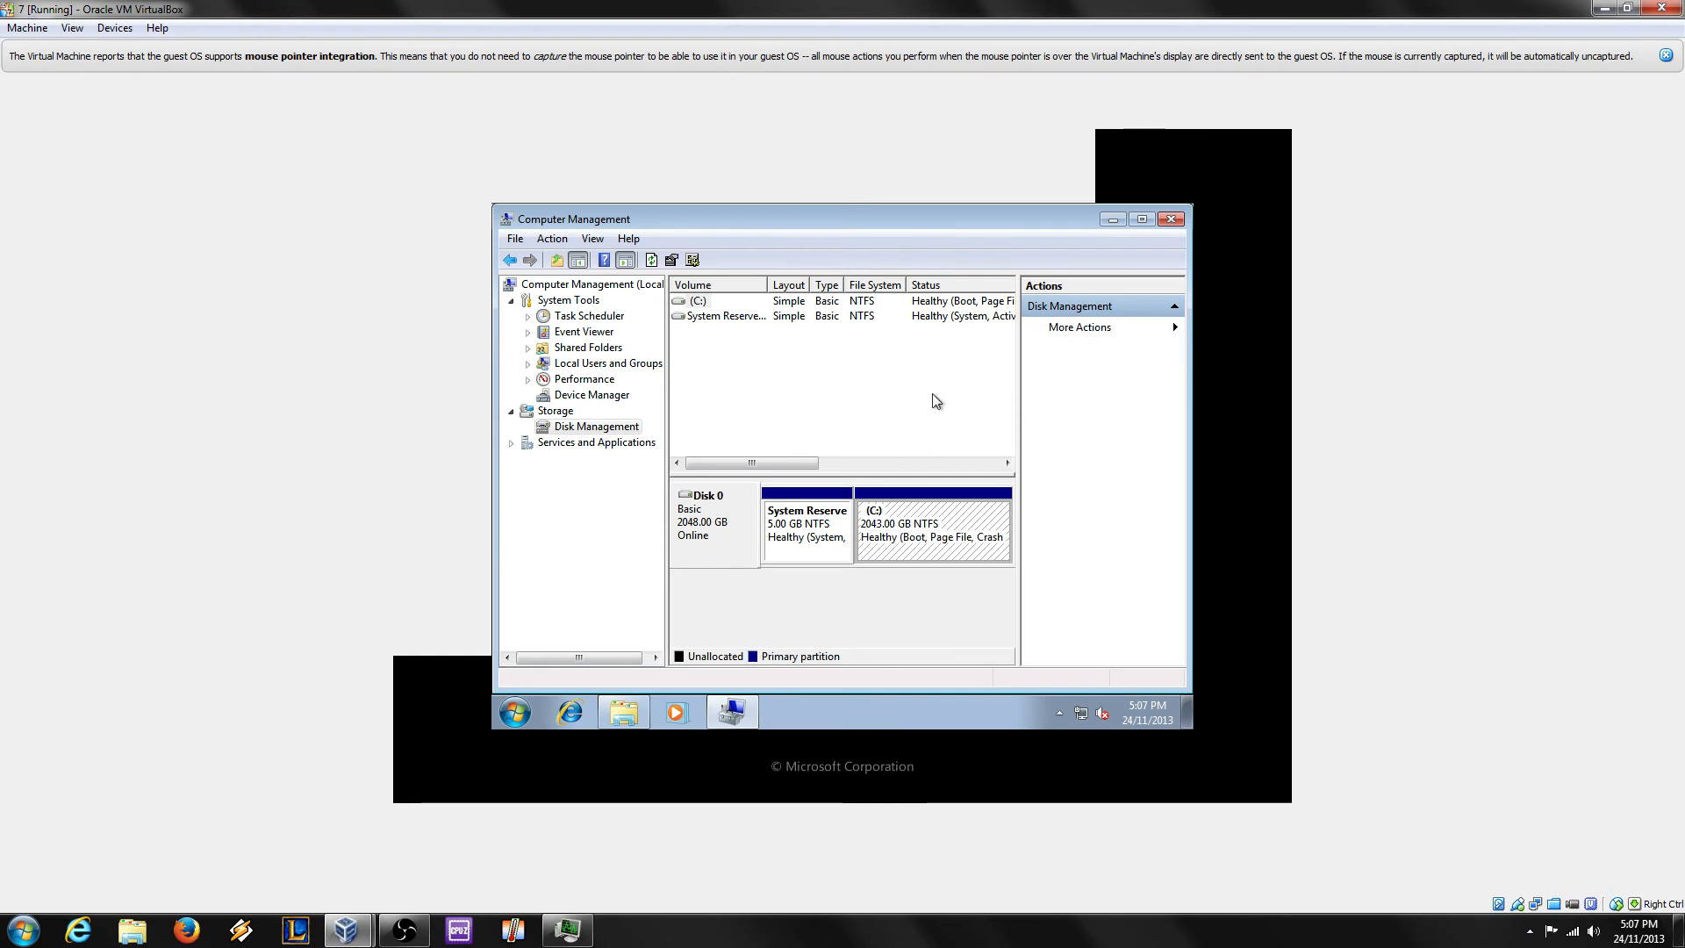
left_click(1180, 220)
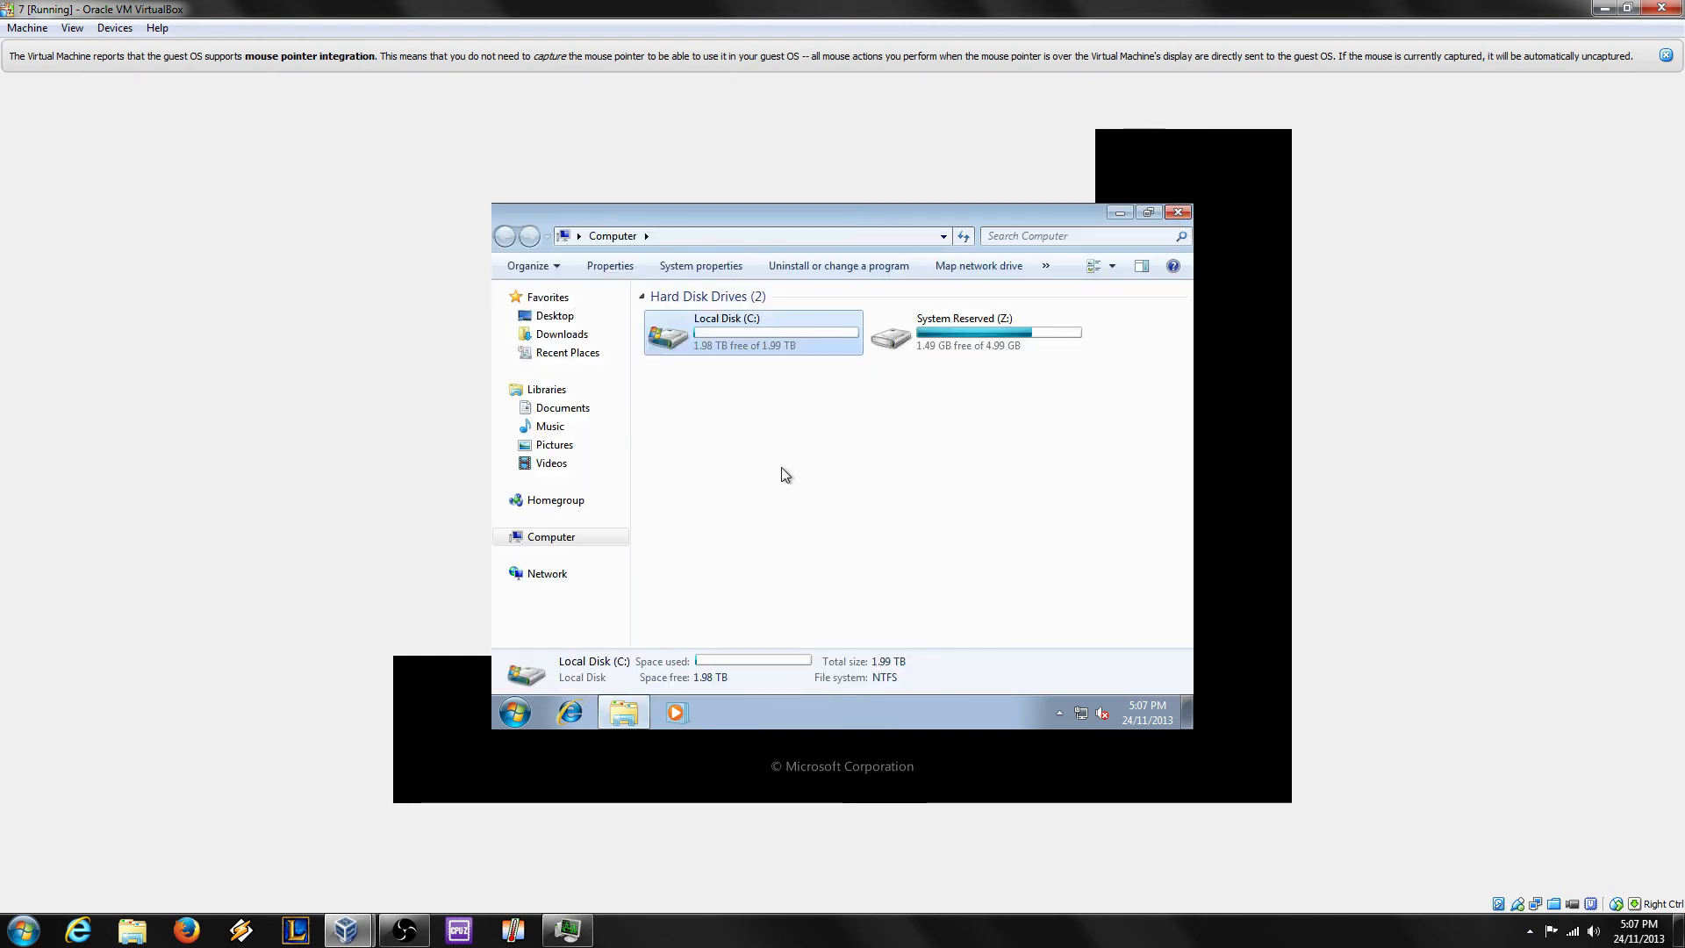
left_click(939, 395)
double_click(785, 336)
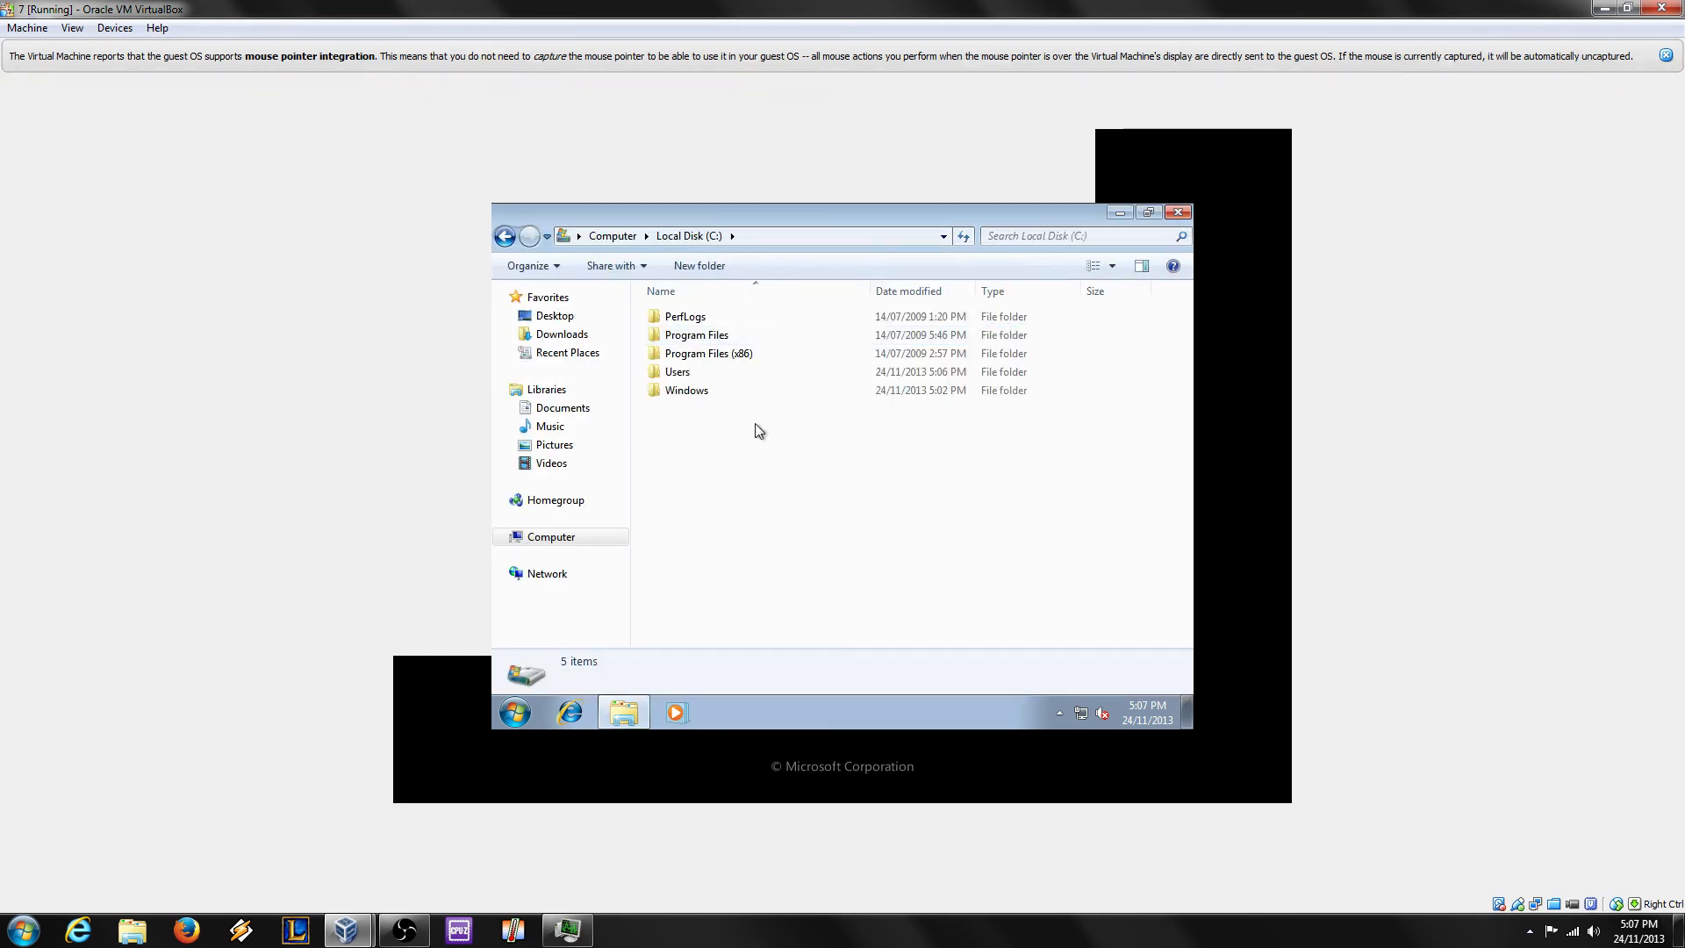
right_click(788, 475)
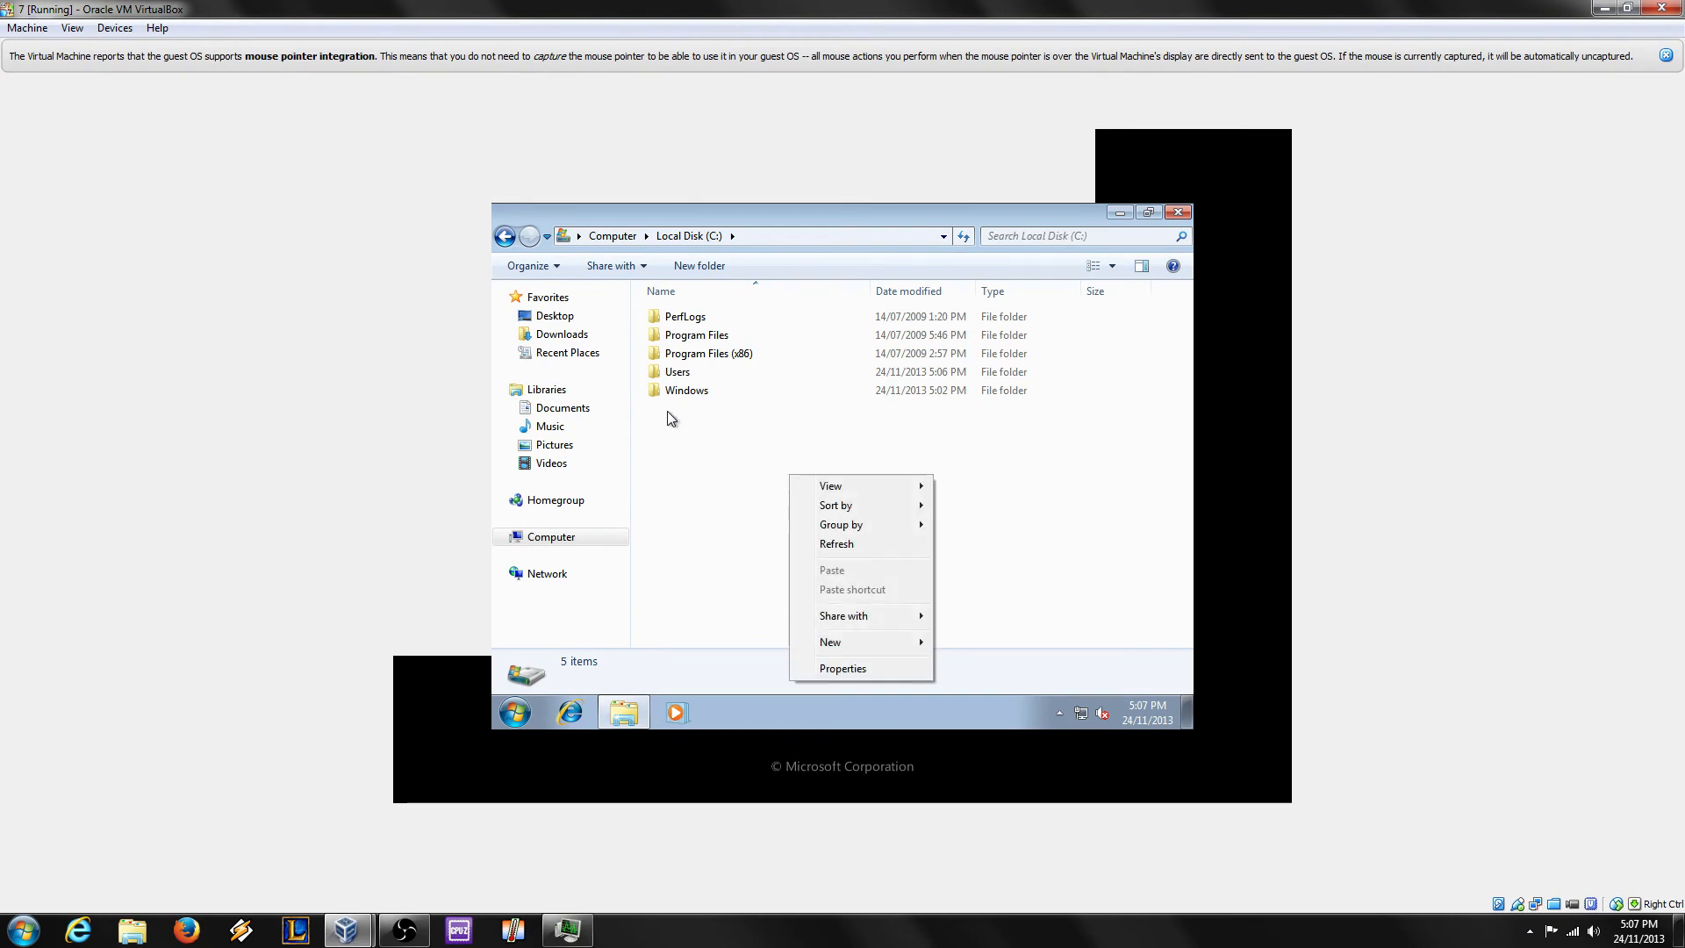
right_click(699, 392)
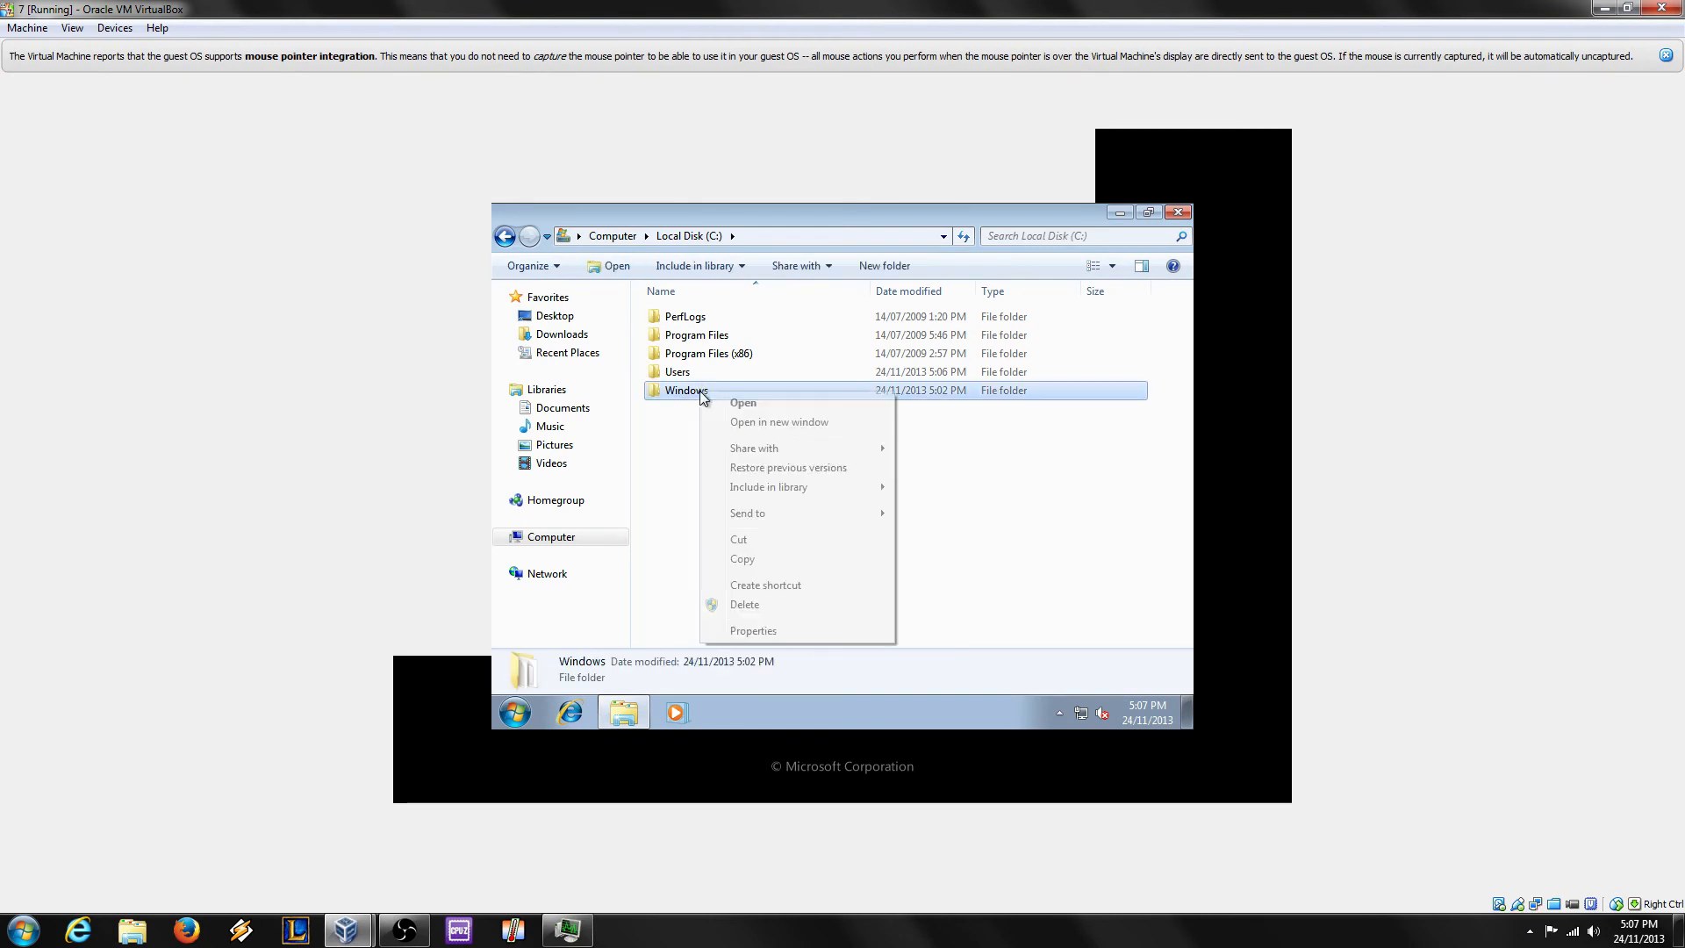
left_click(750, 630)
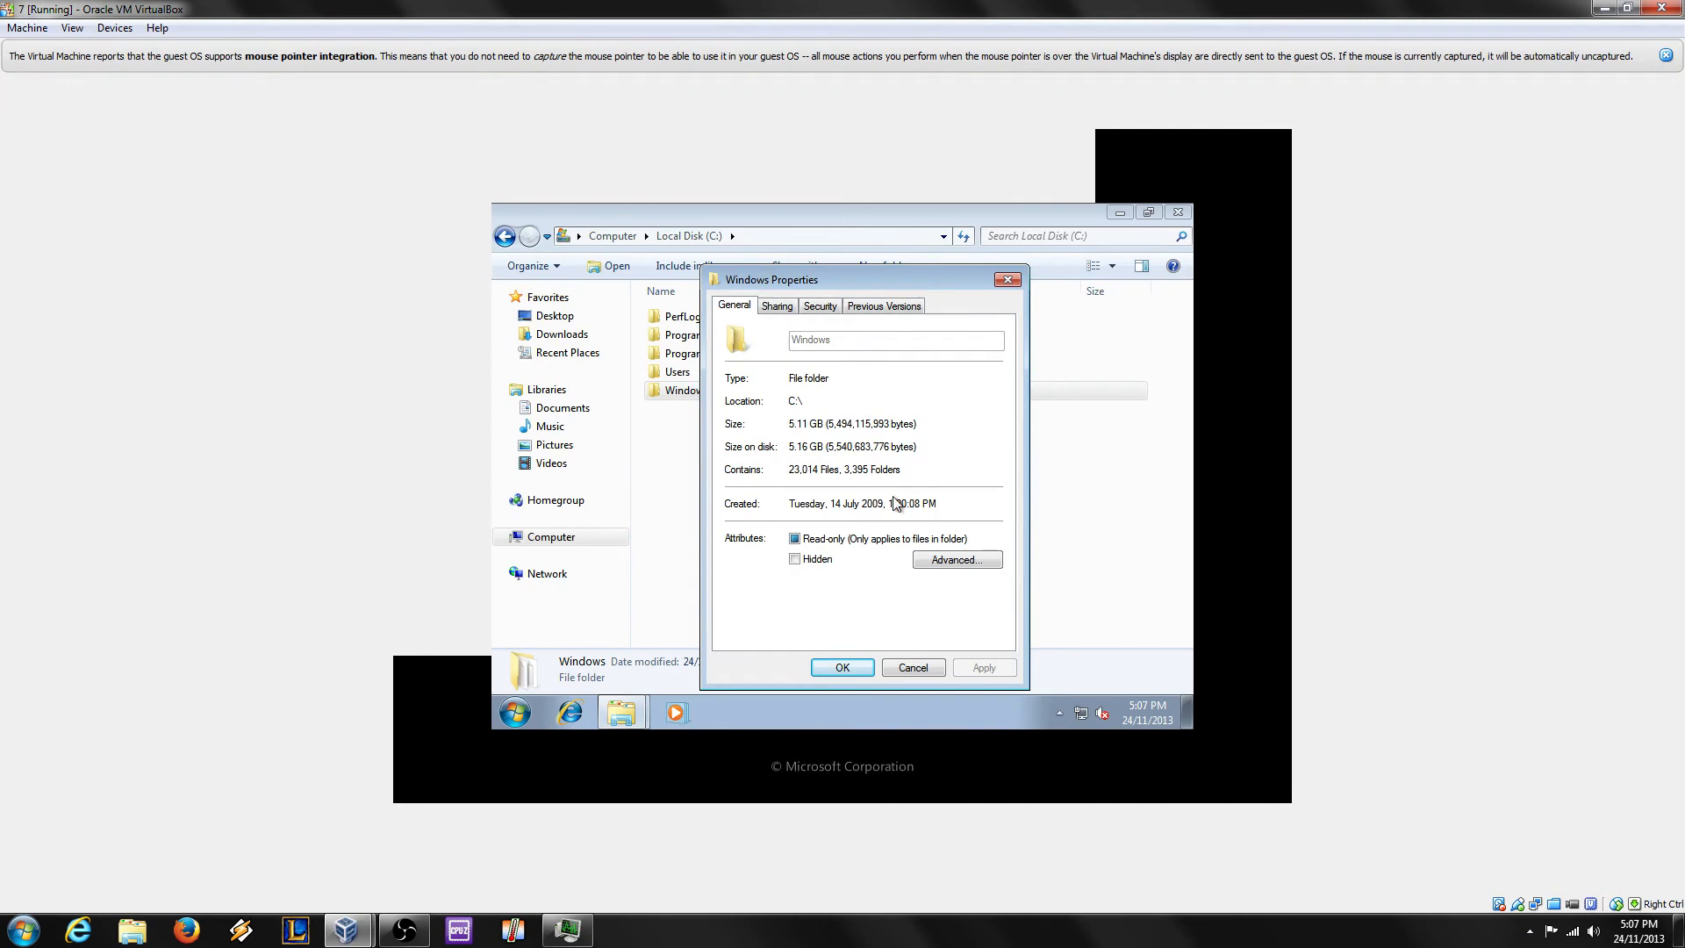
left_click_drag(873, 503, 931, 503)
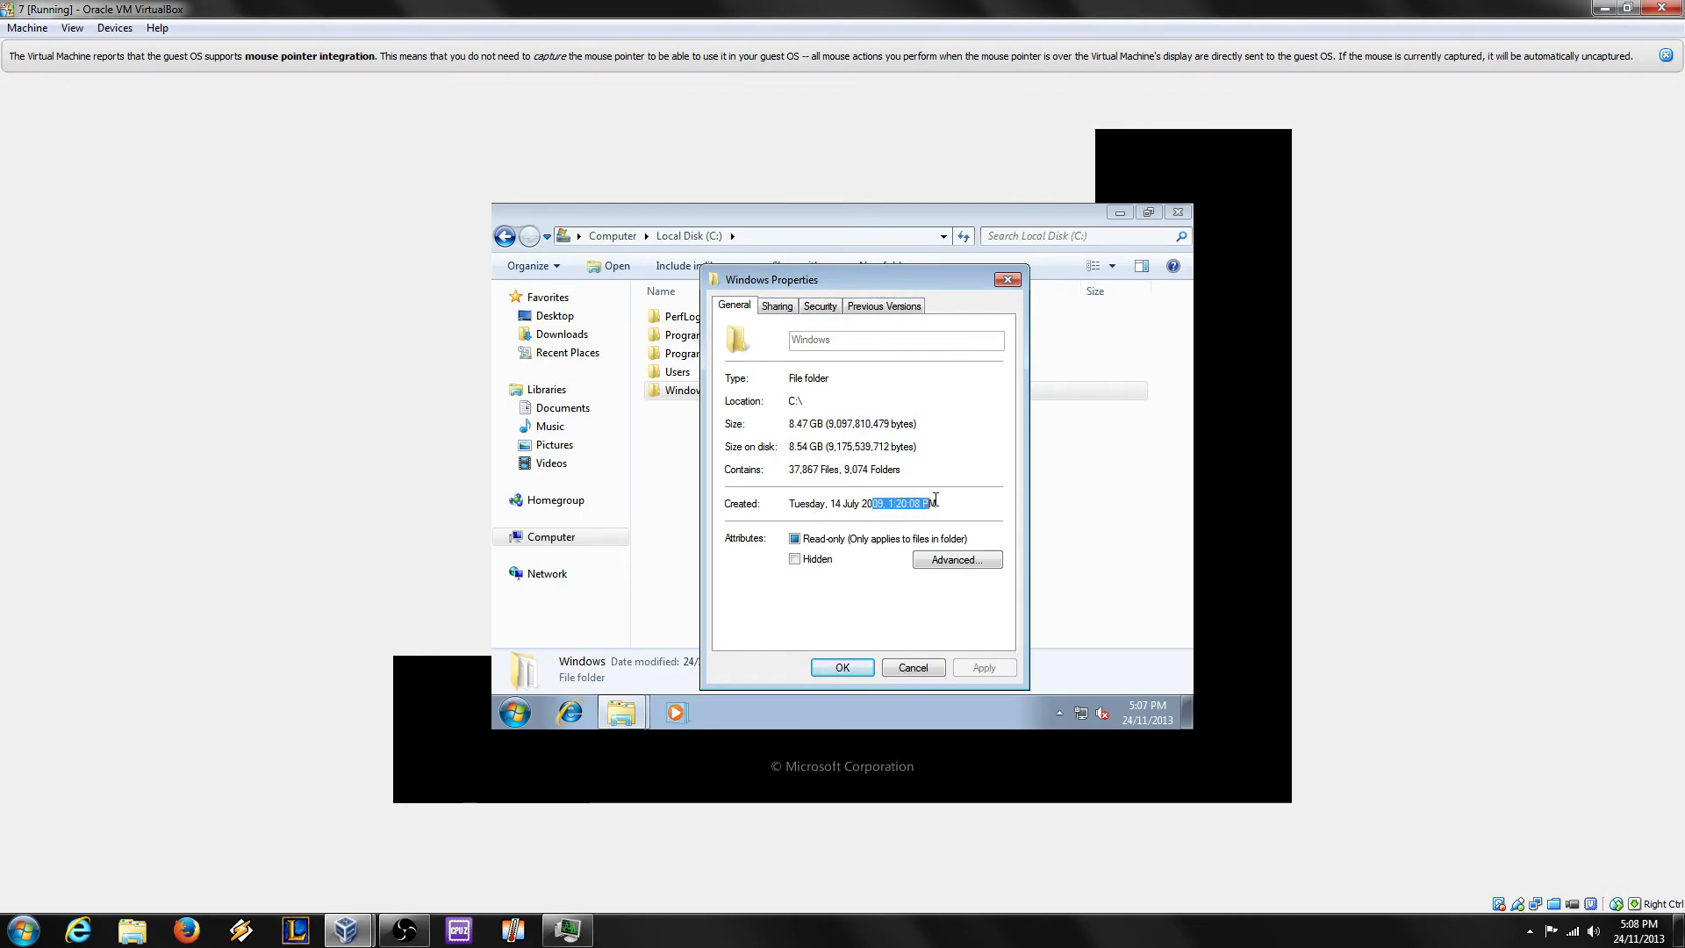
left_click(934, 502)
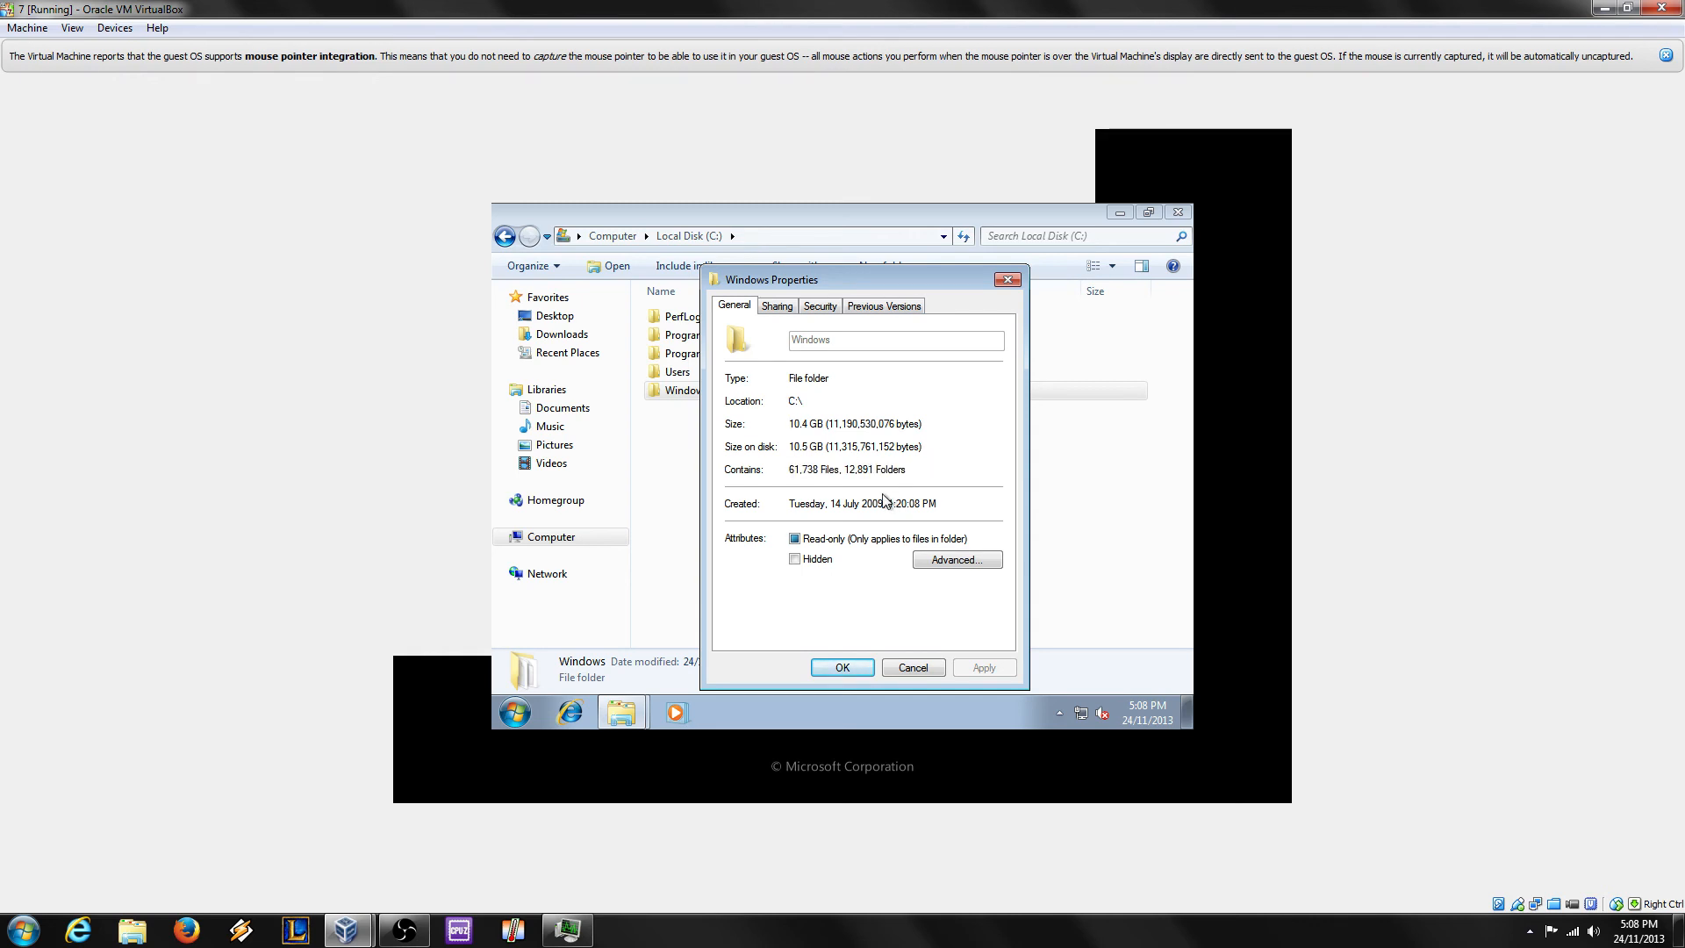
left_click_drag(854, 506, 929, 505)
left_click(1011, 283)
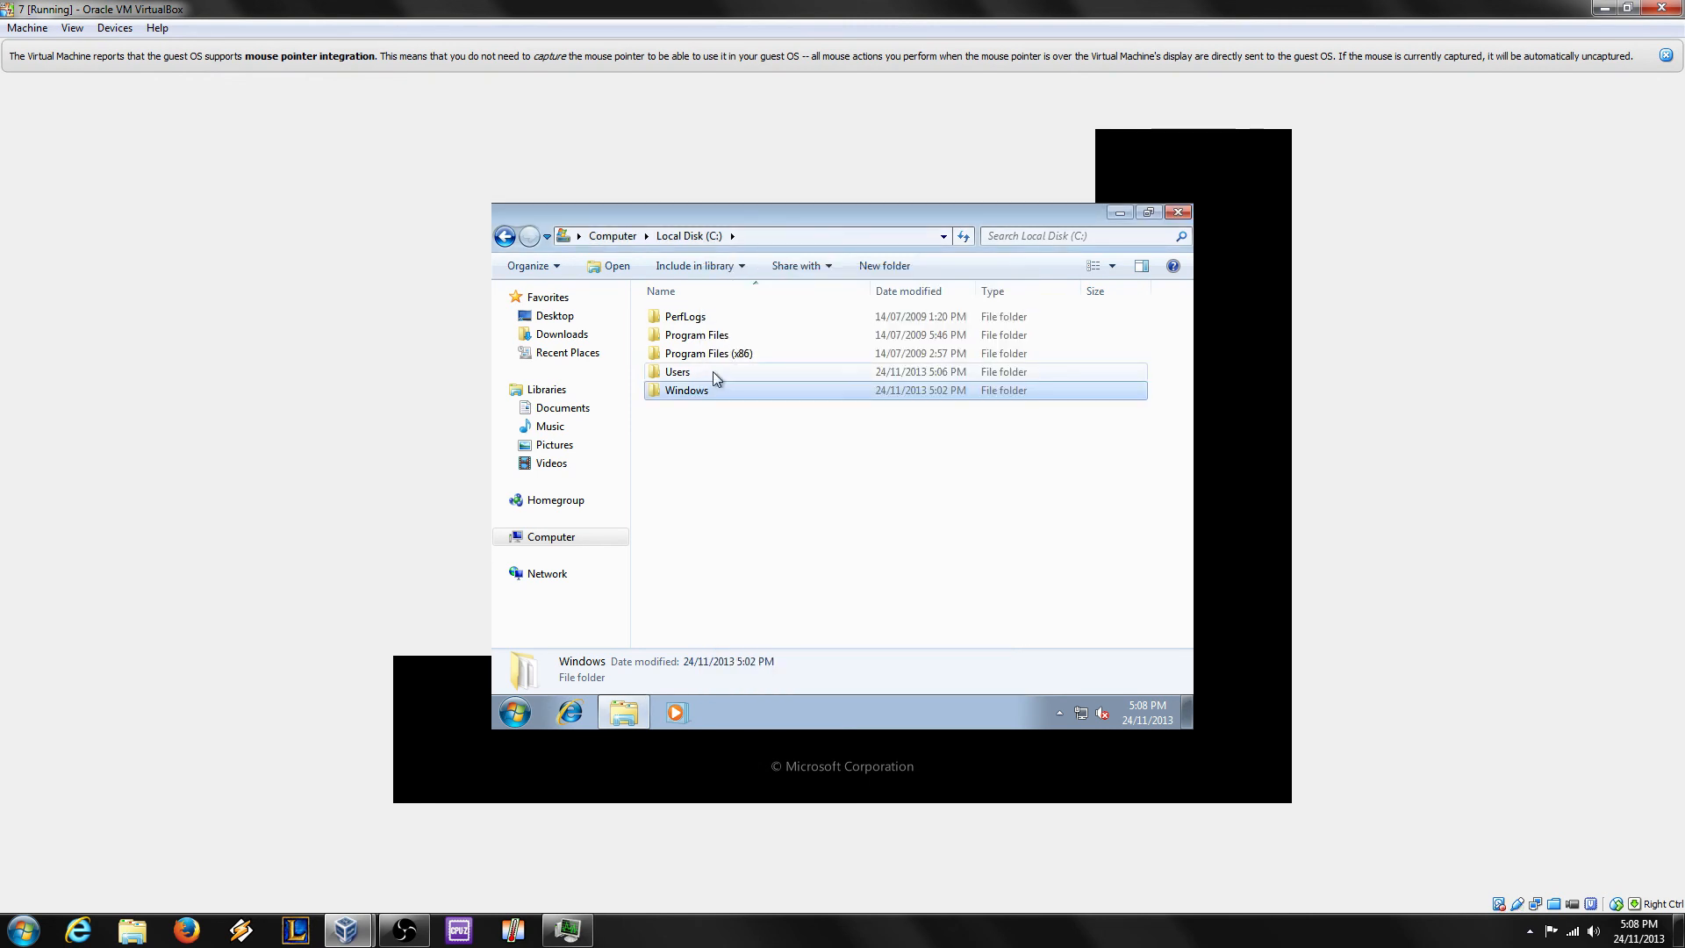
right_click(712, 371)
left_click(779, 609)
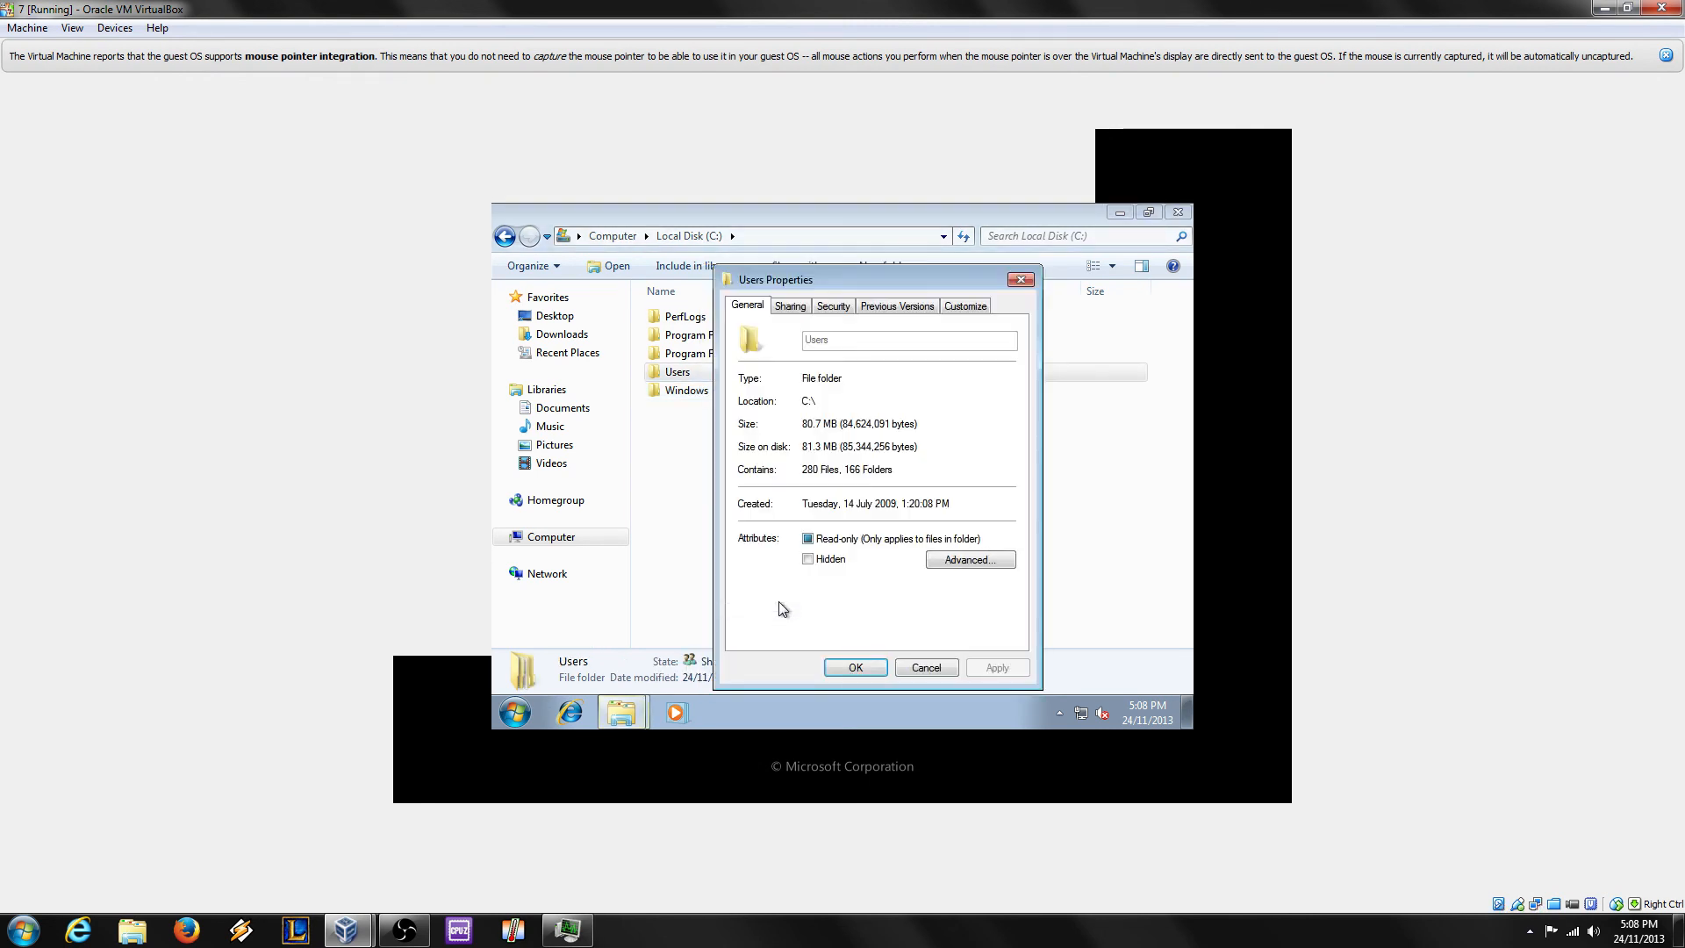
left_click(1023, 280)
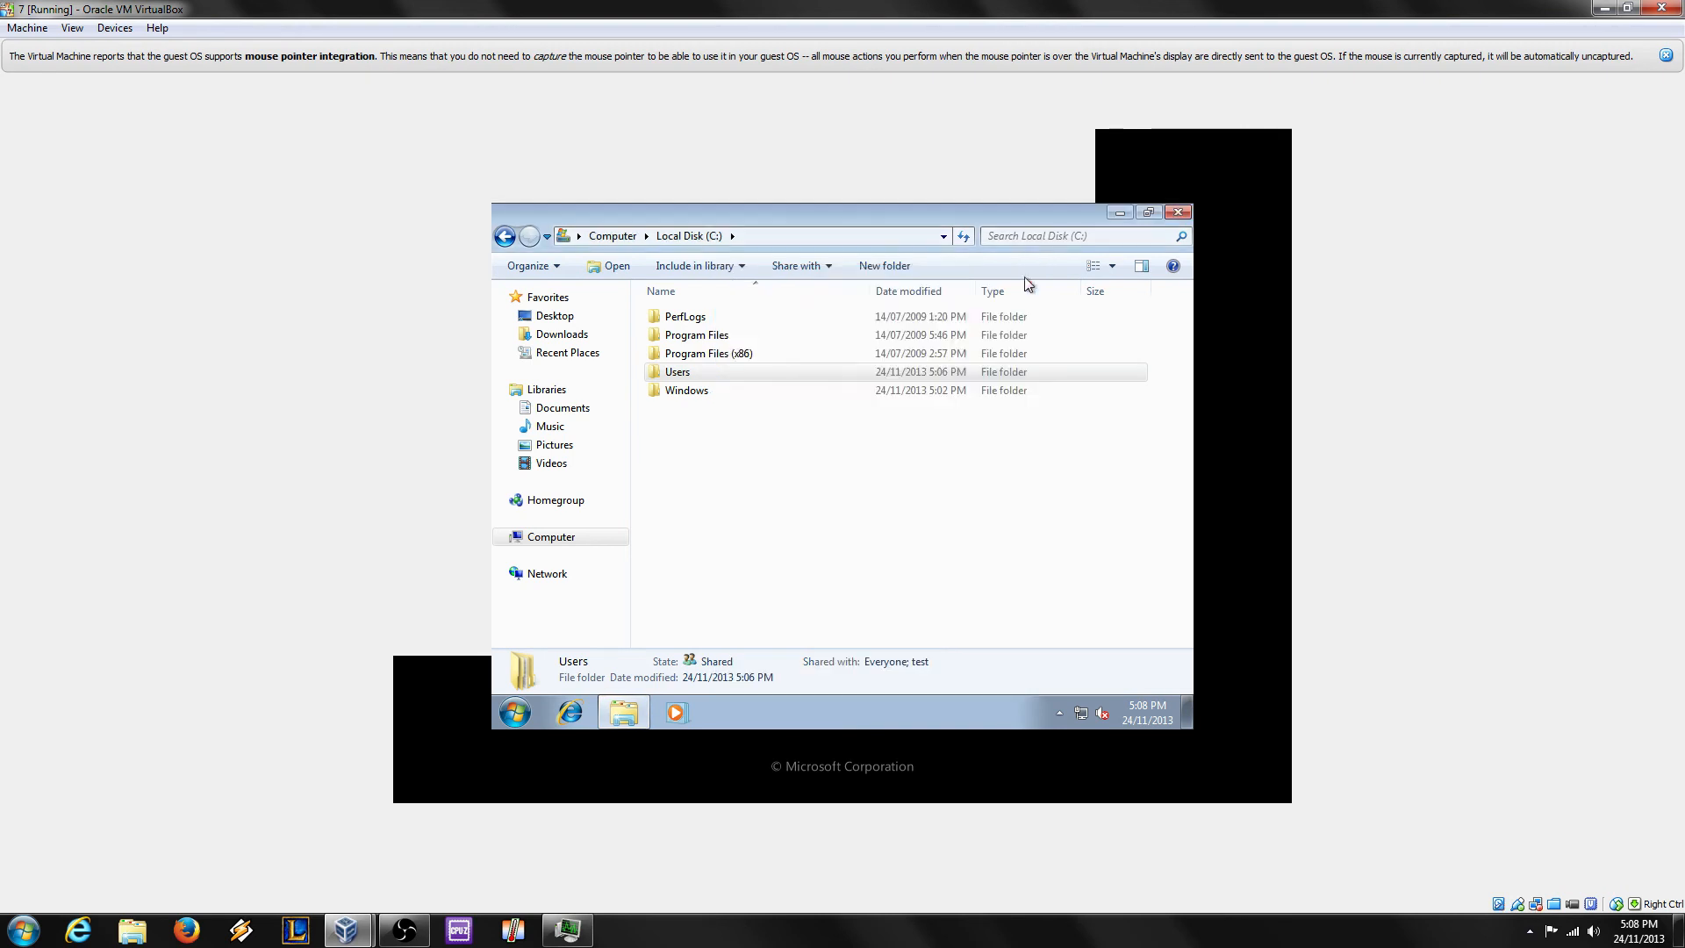
left_click(708, 352)
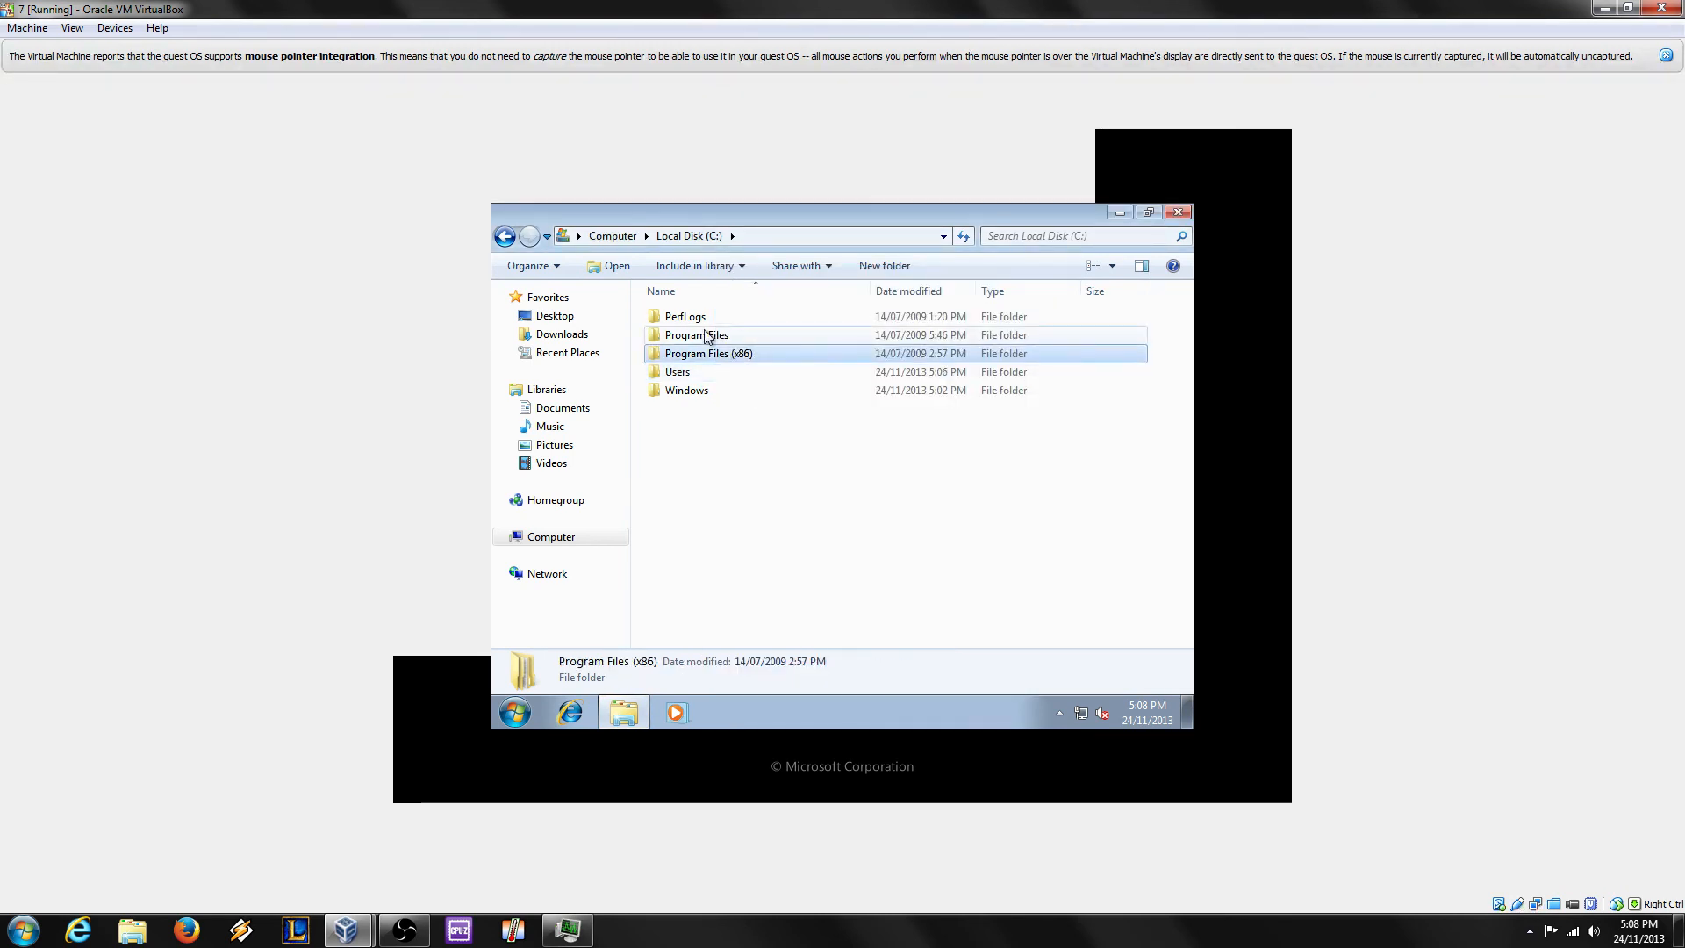
left_click(705, 335)
left_click(687, 317)
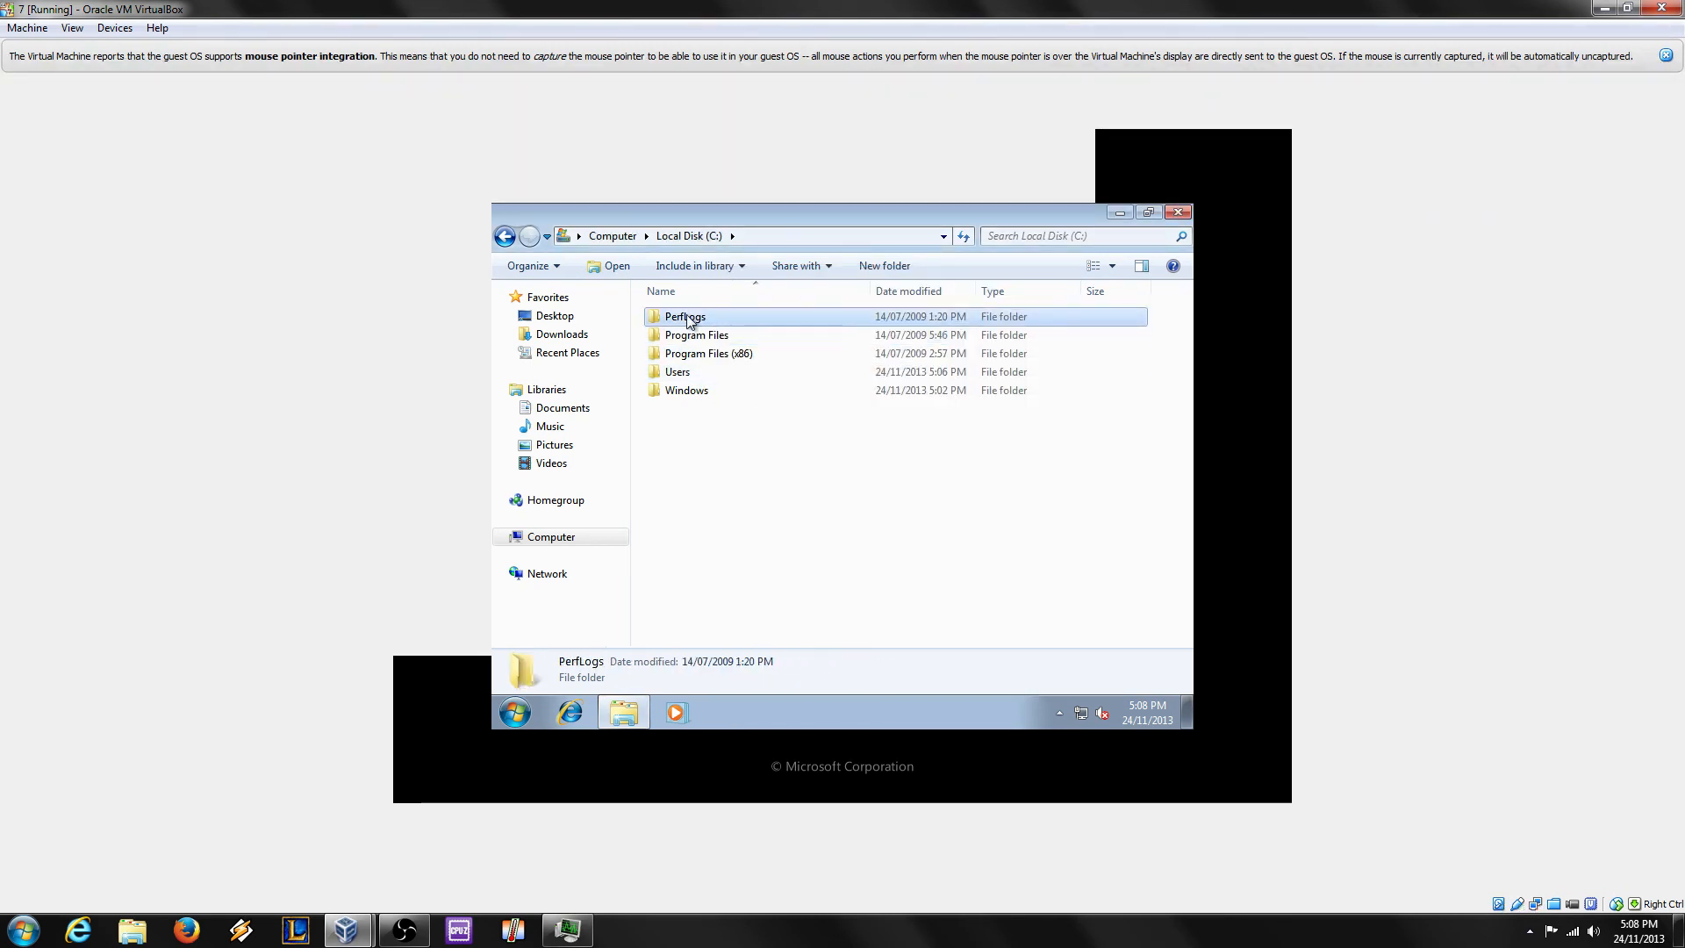
left_click(725, 430)
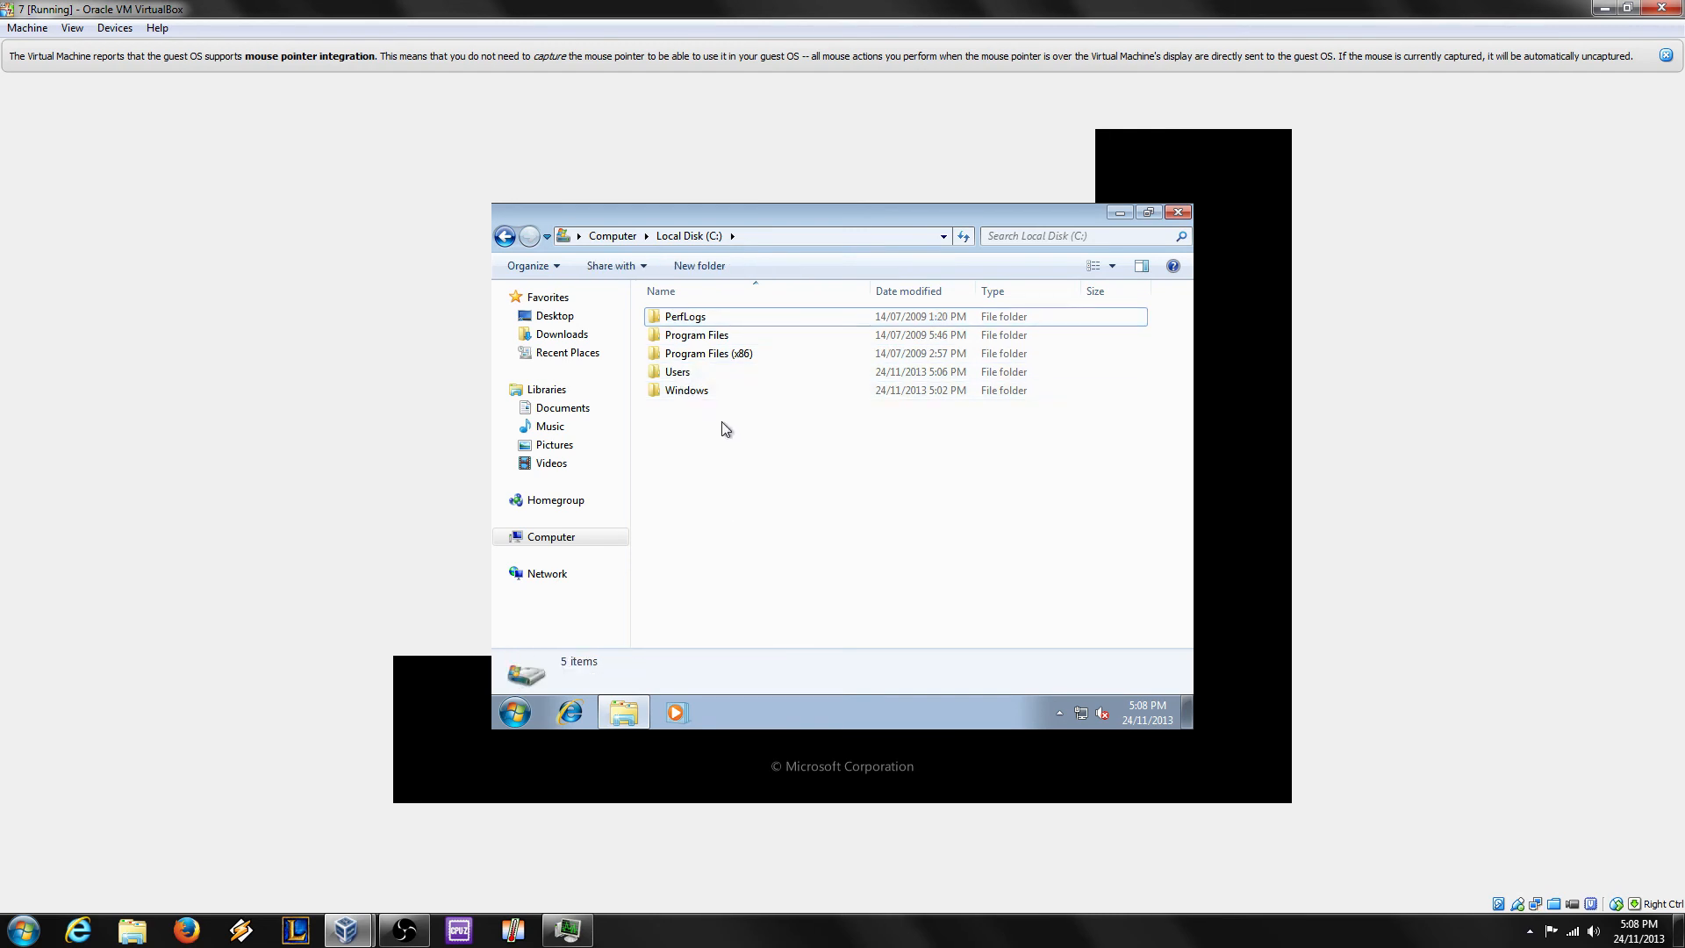
right_click(723, 423)
left_click(786, 614)
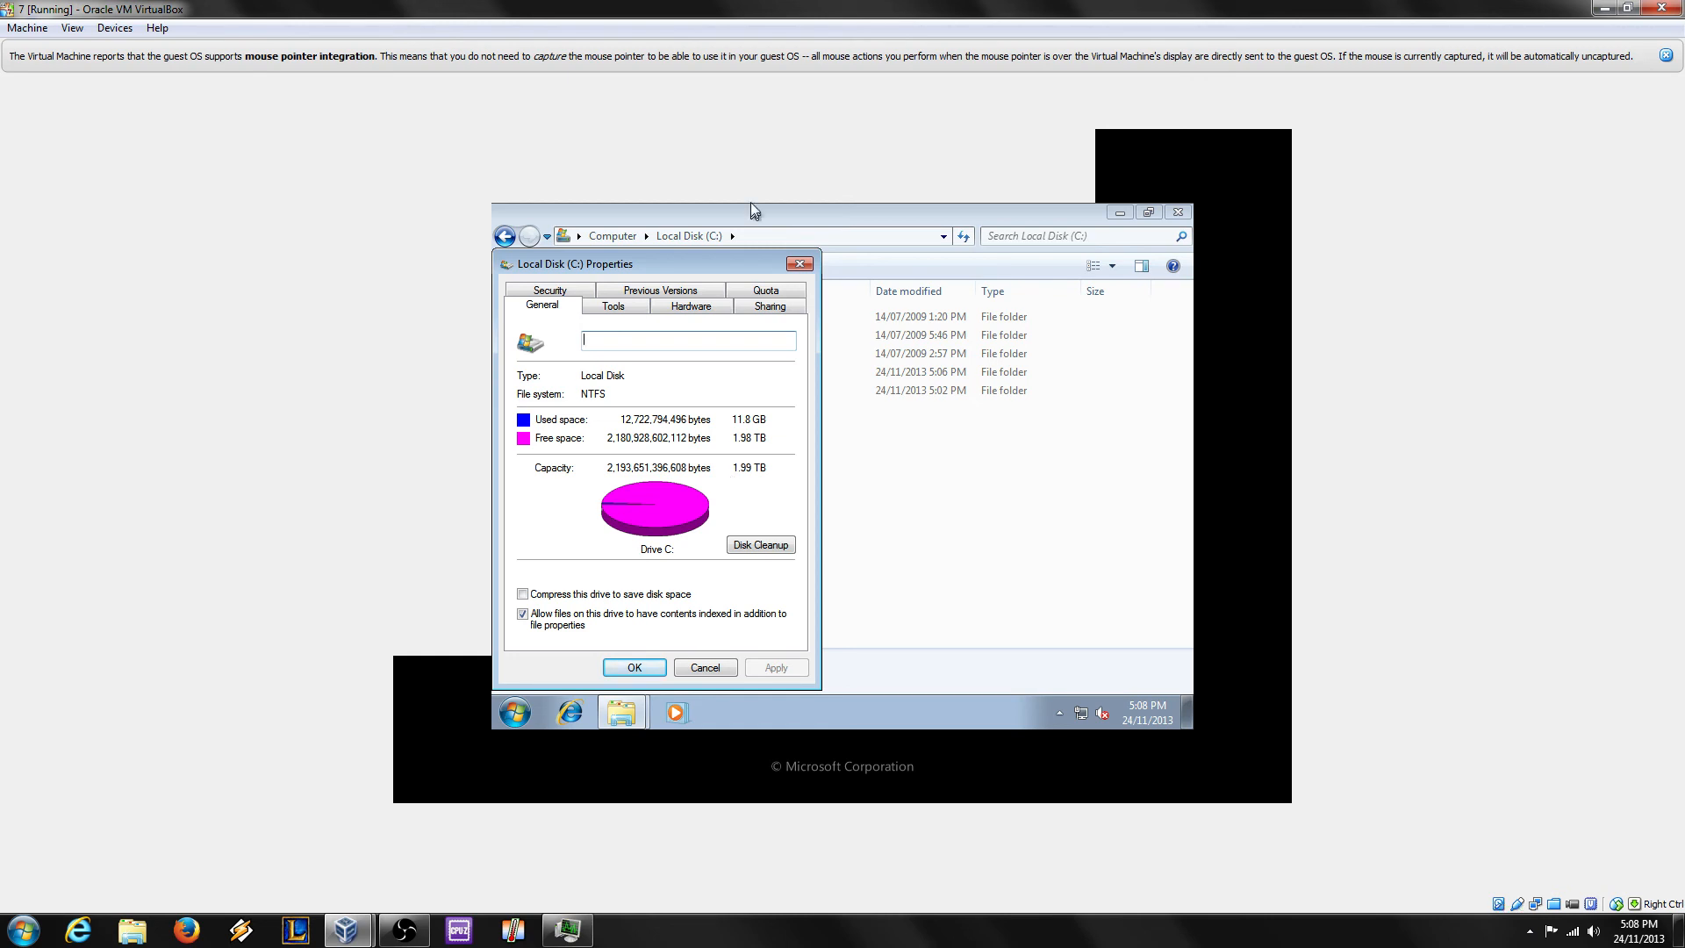
left_click(799, 264)
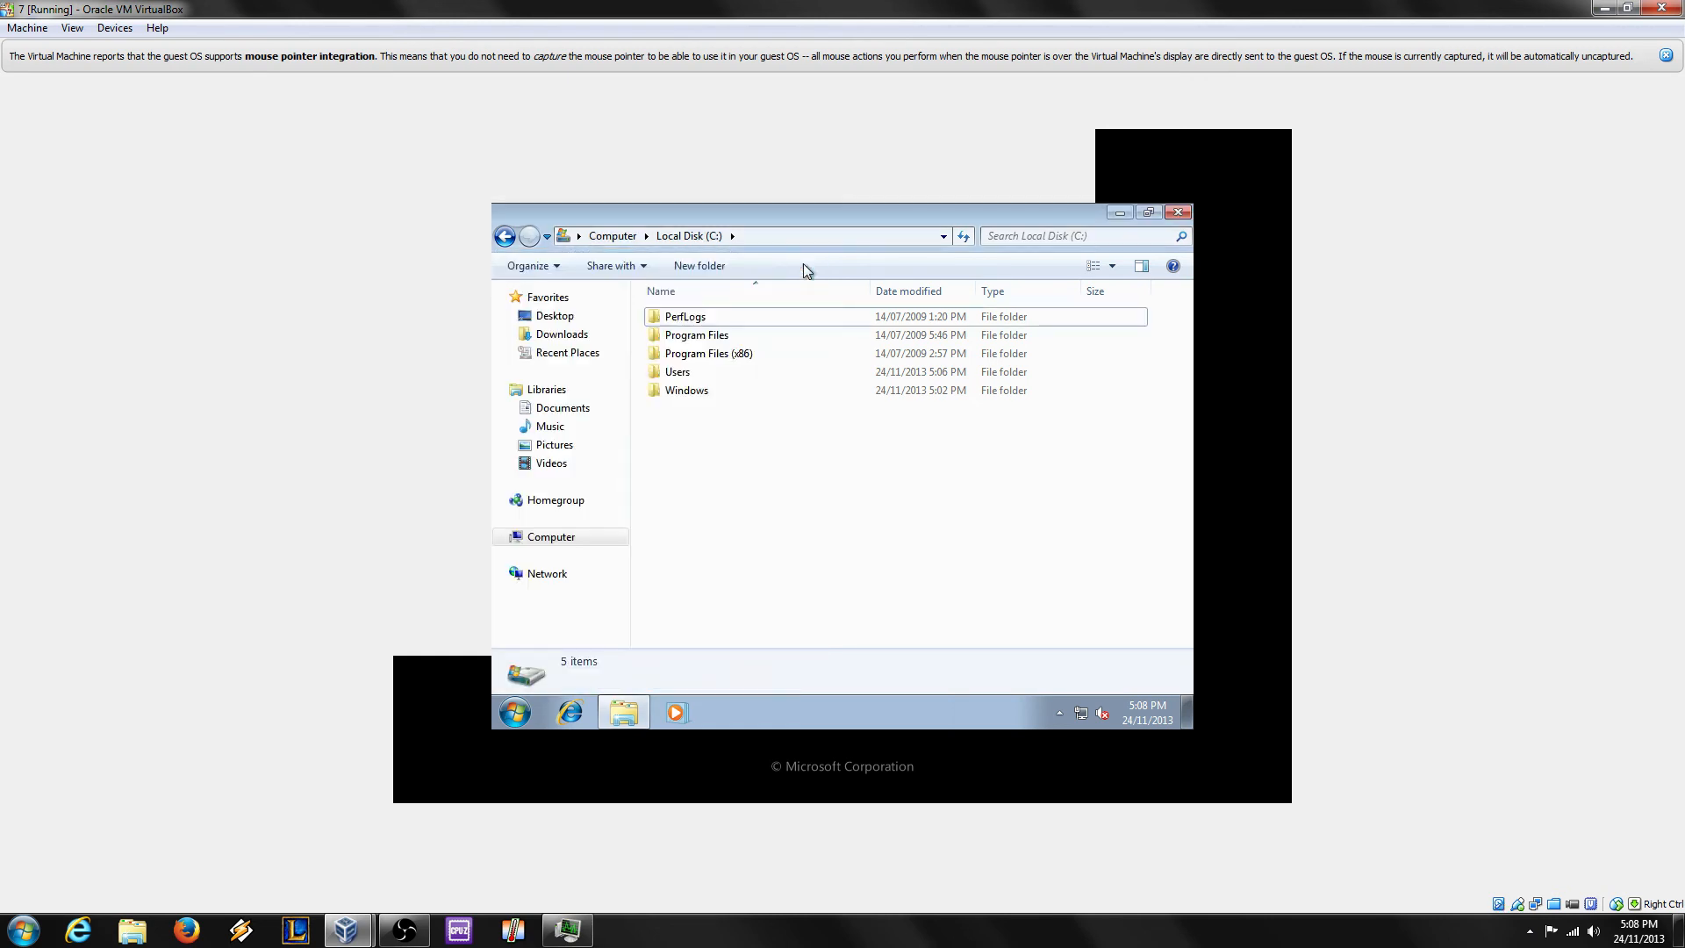
Step: In Folder Options, show hidden files and unhide empty drives, file extensions and protected system files
key("alt")
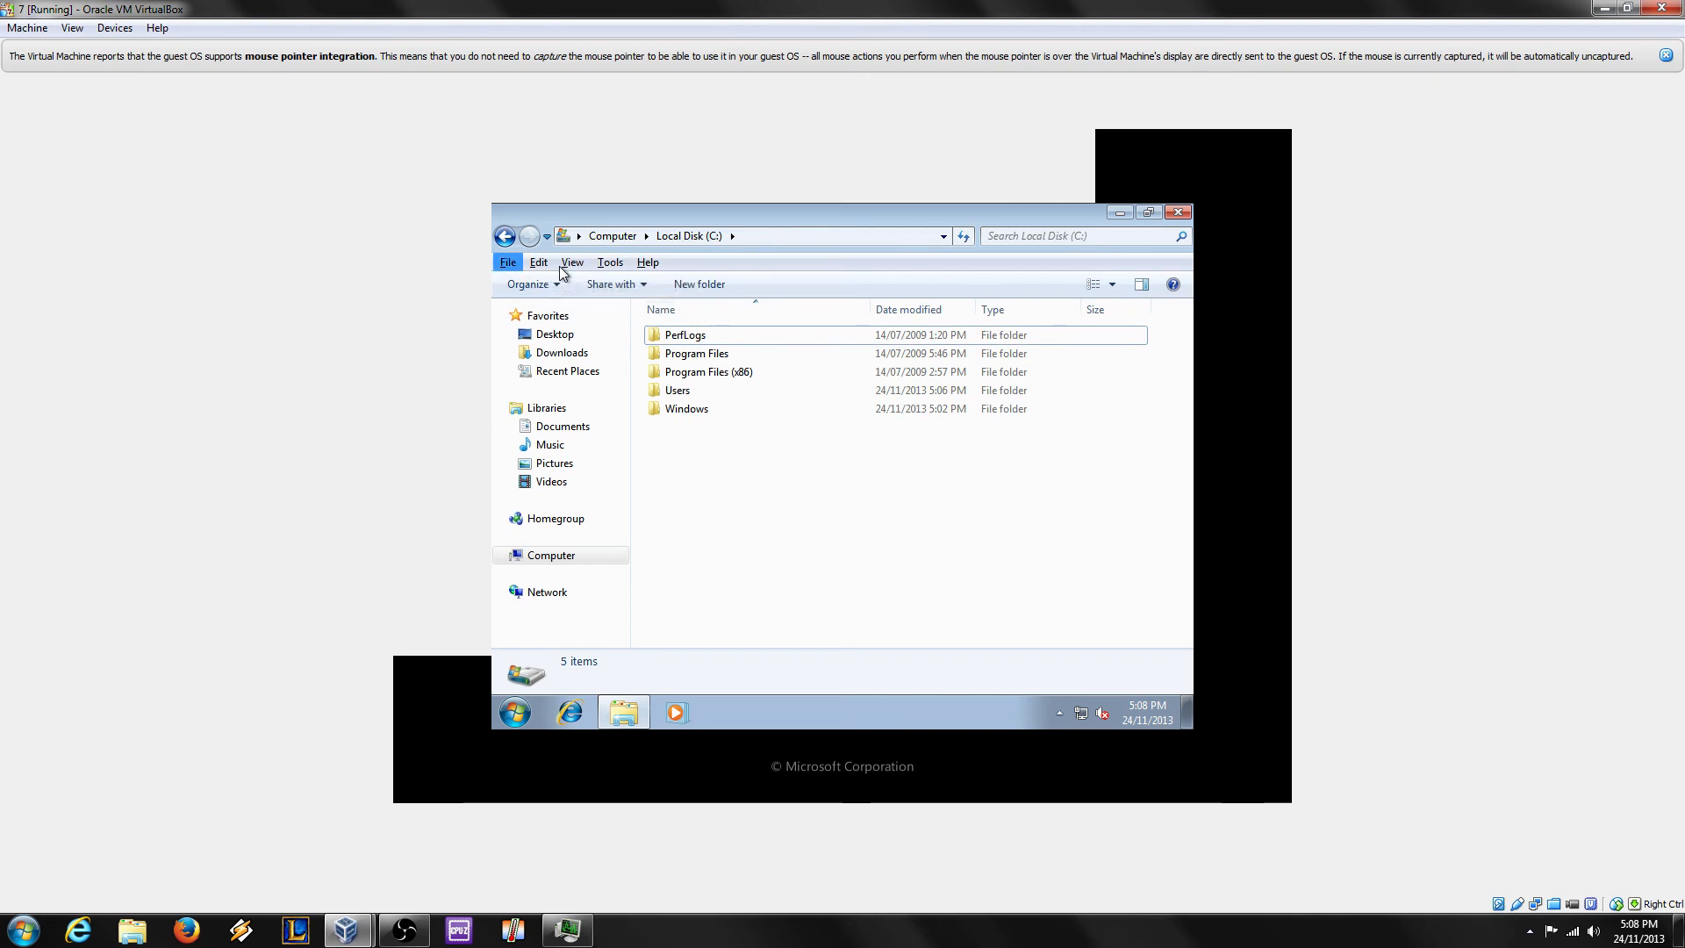
left_click(610, 263)
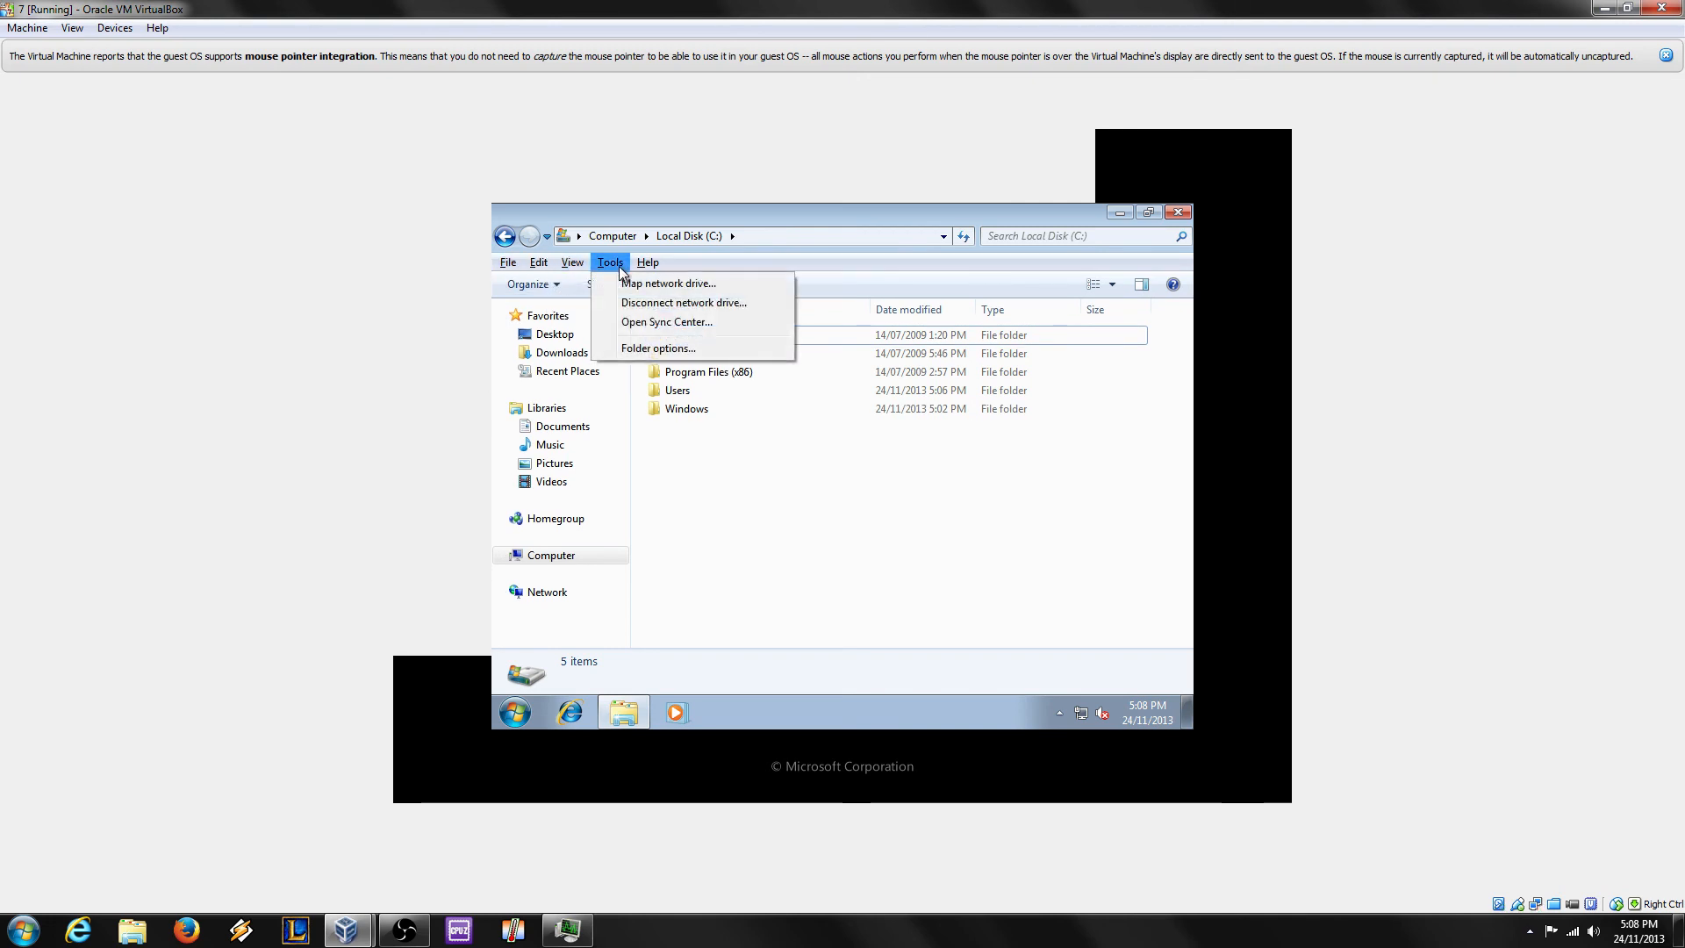
left_click(660, 347)
left_click(577, 310)
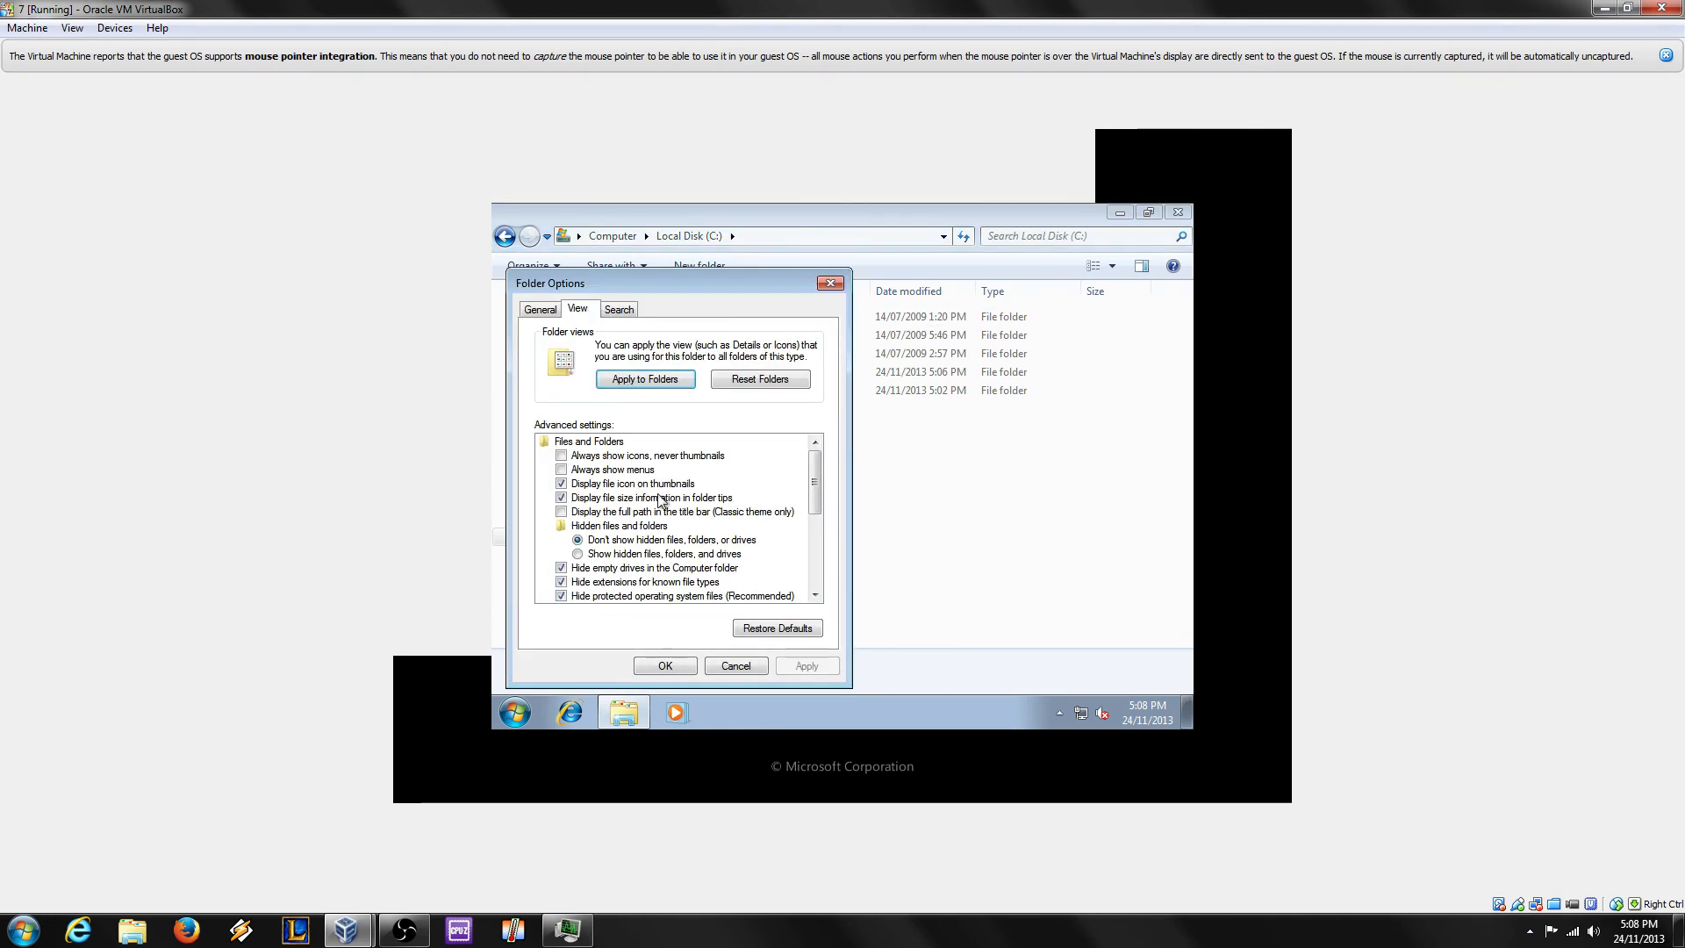
left_click(583, 556)
left_click(592, 568)
left_click(597, 582)
left_click(602, 596)
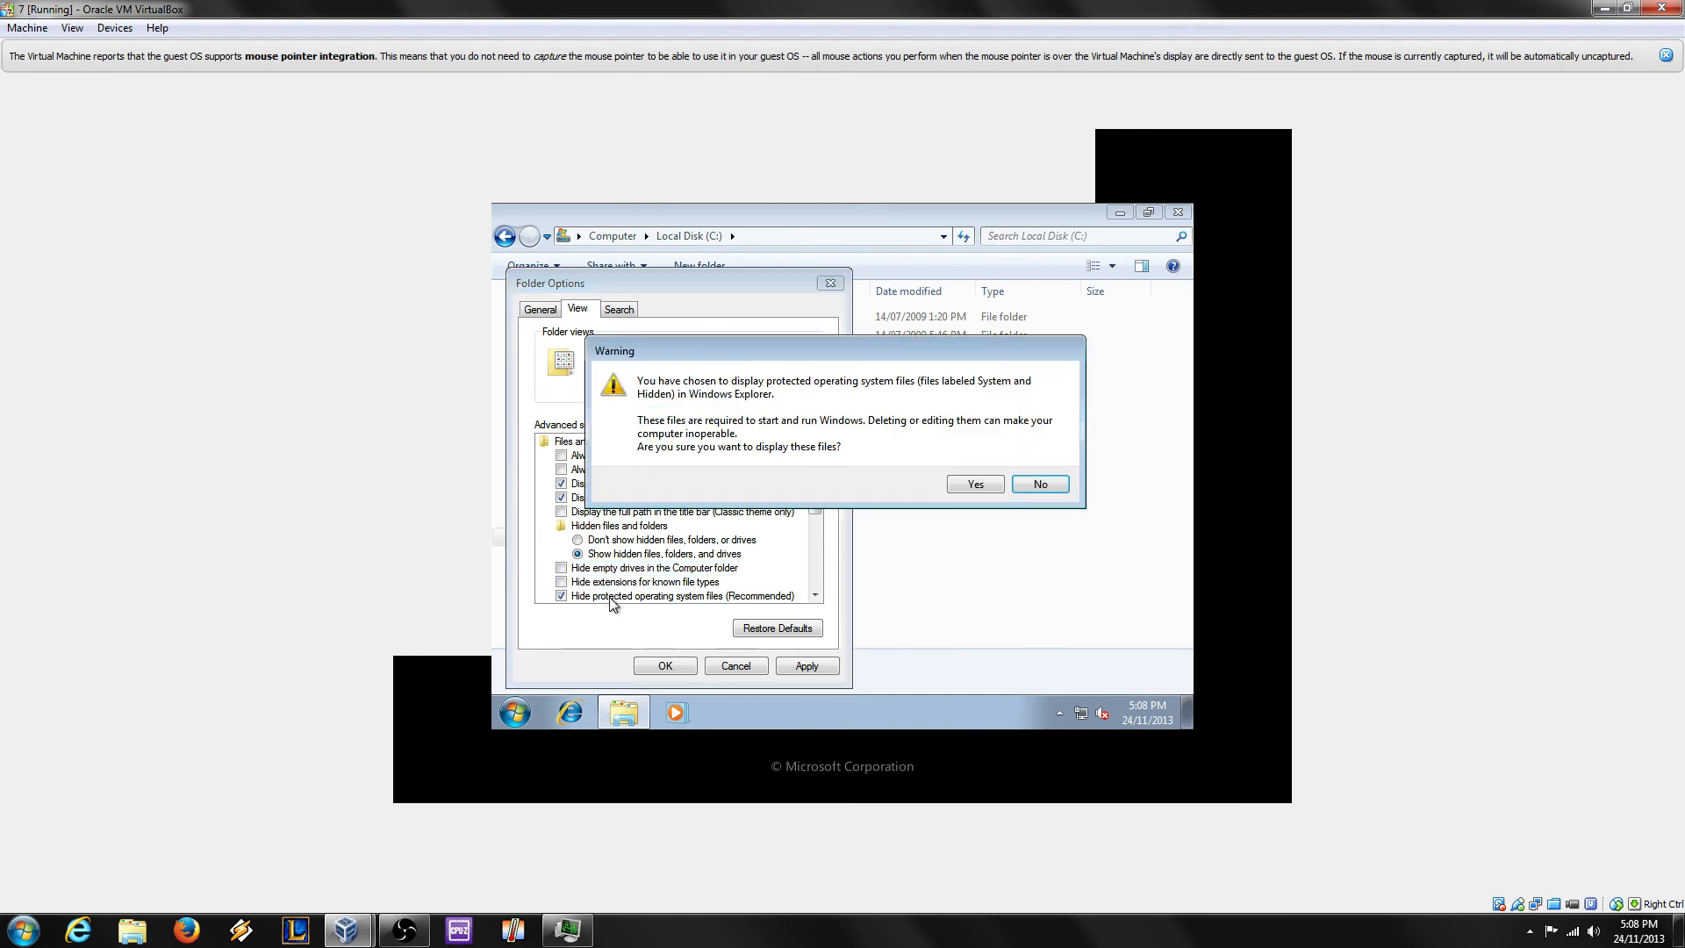
left_click(975, 484)
left_click(806, 666)
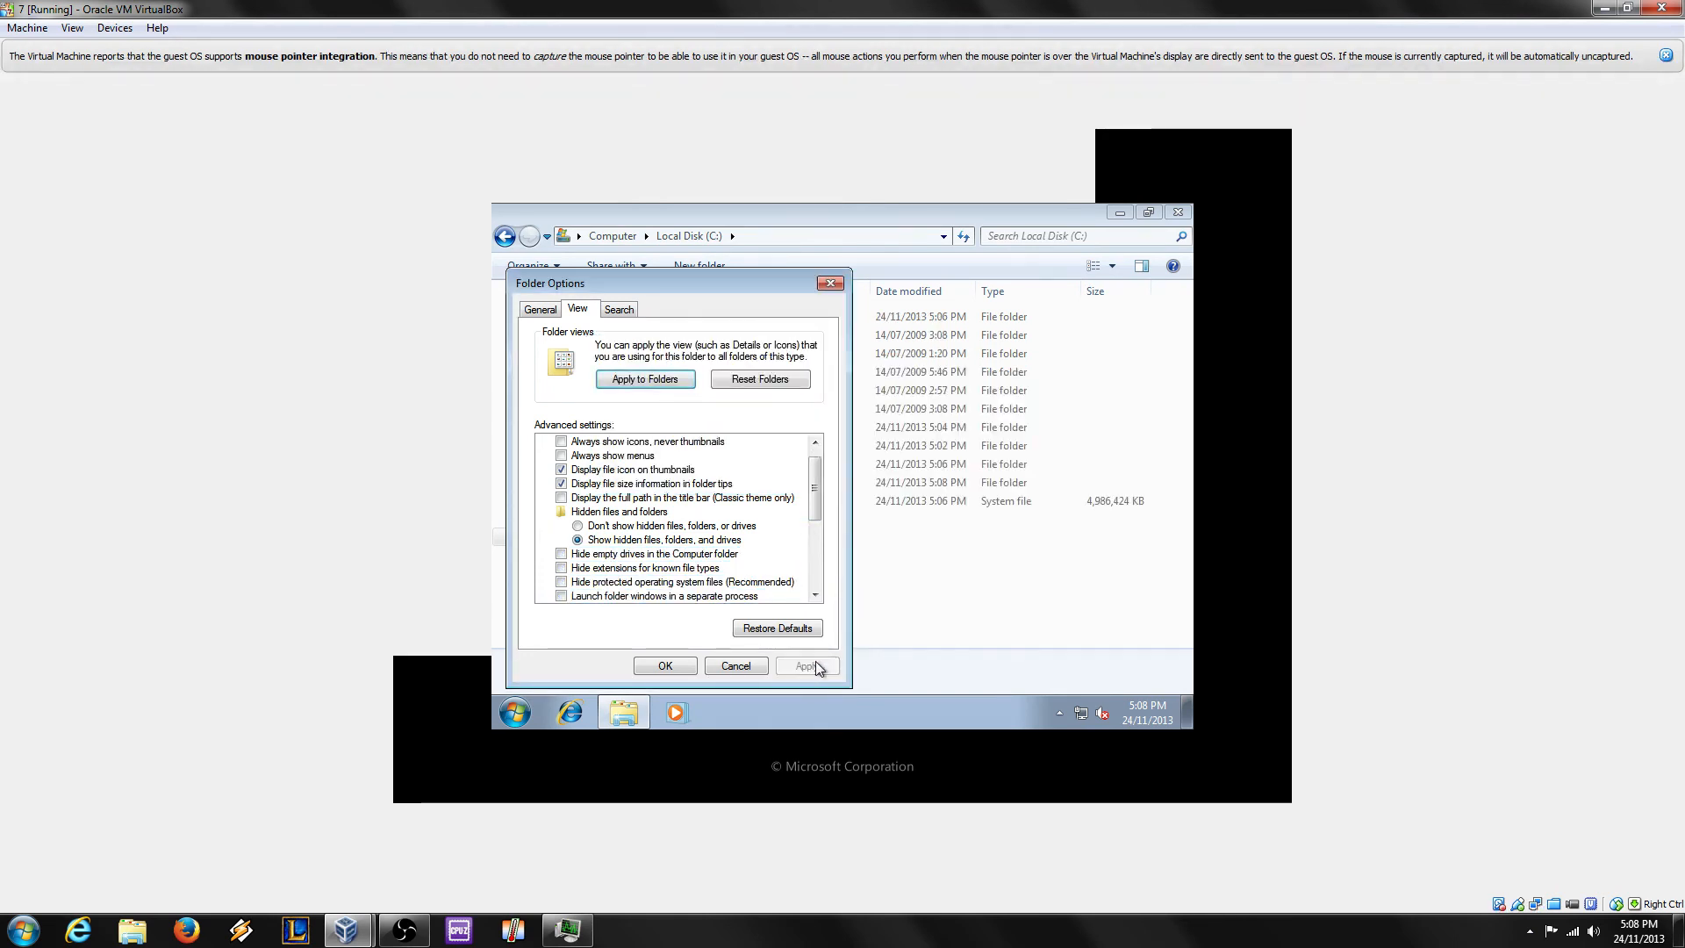
left_click(665, 670)
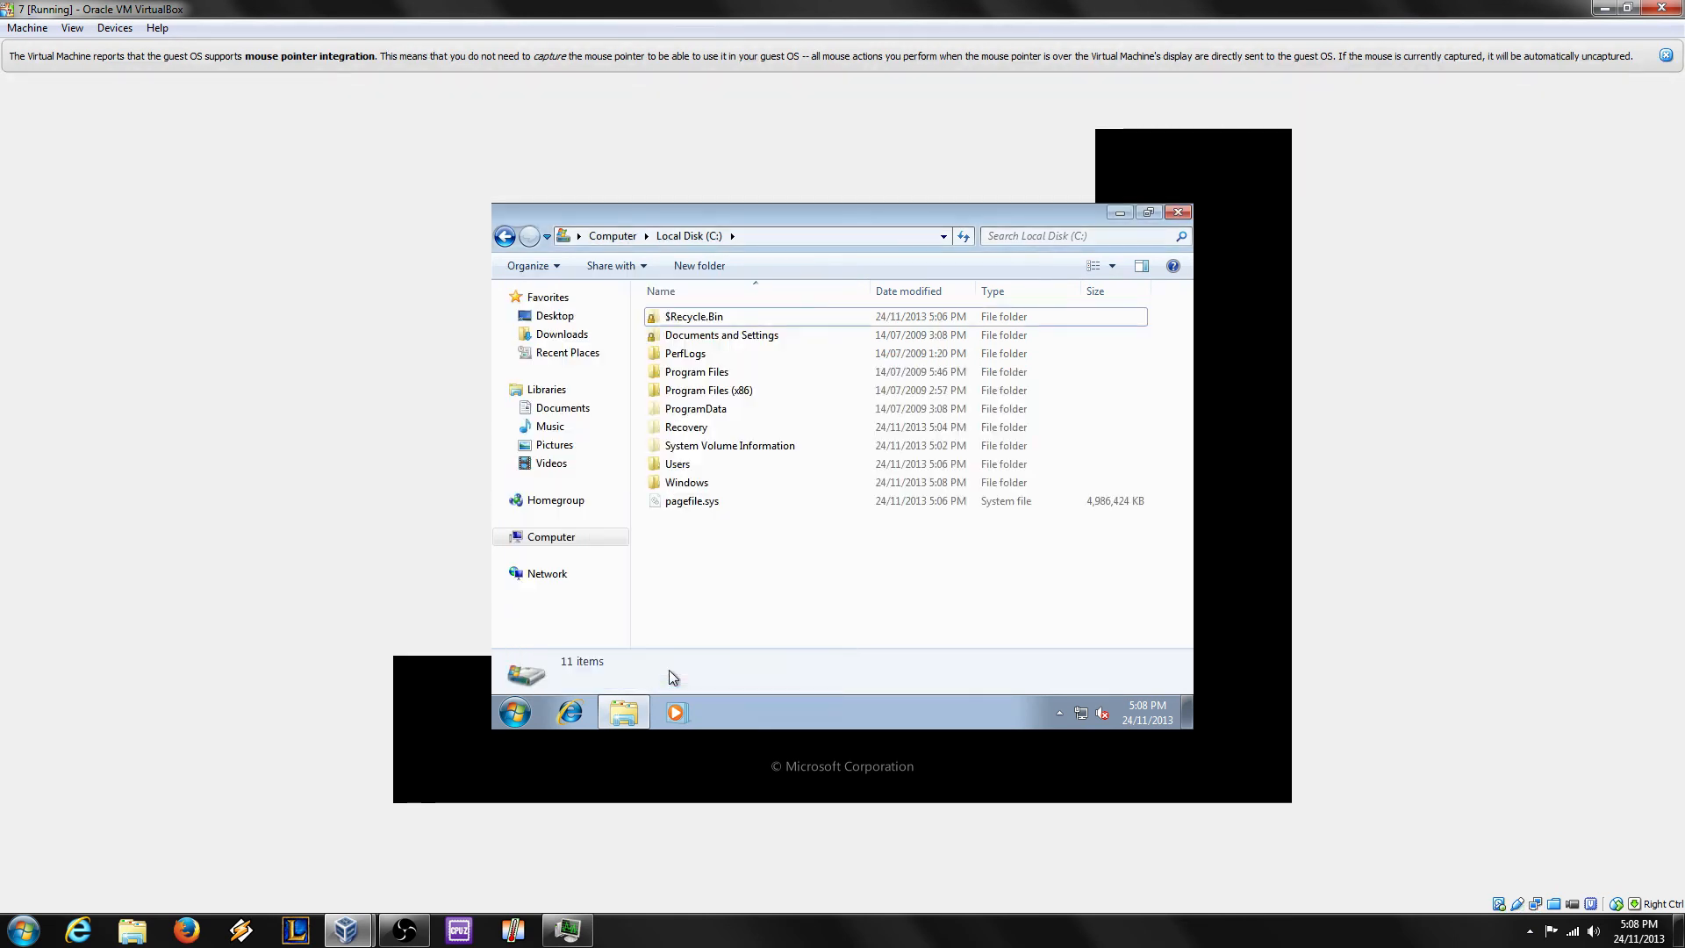
Step: Inspect the now-visible pagefile.sys and System Volume Information on C:, then switch to OBS
left_click(888, 501)
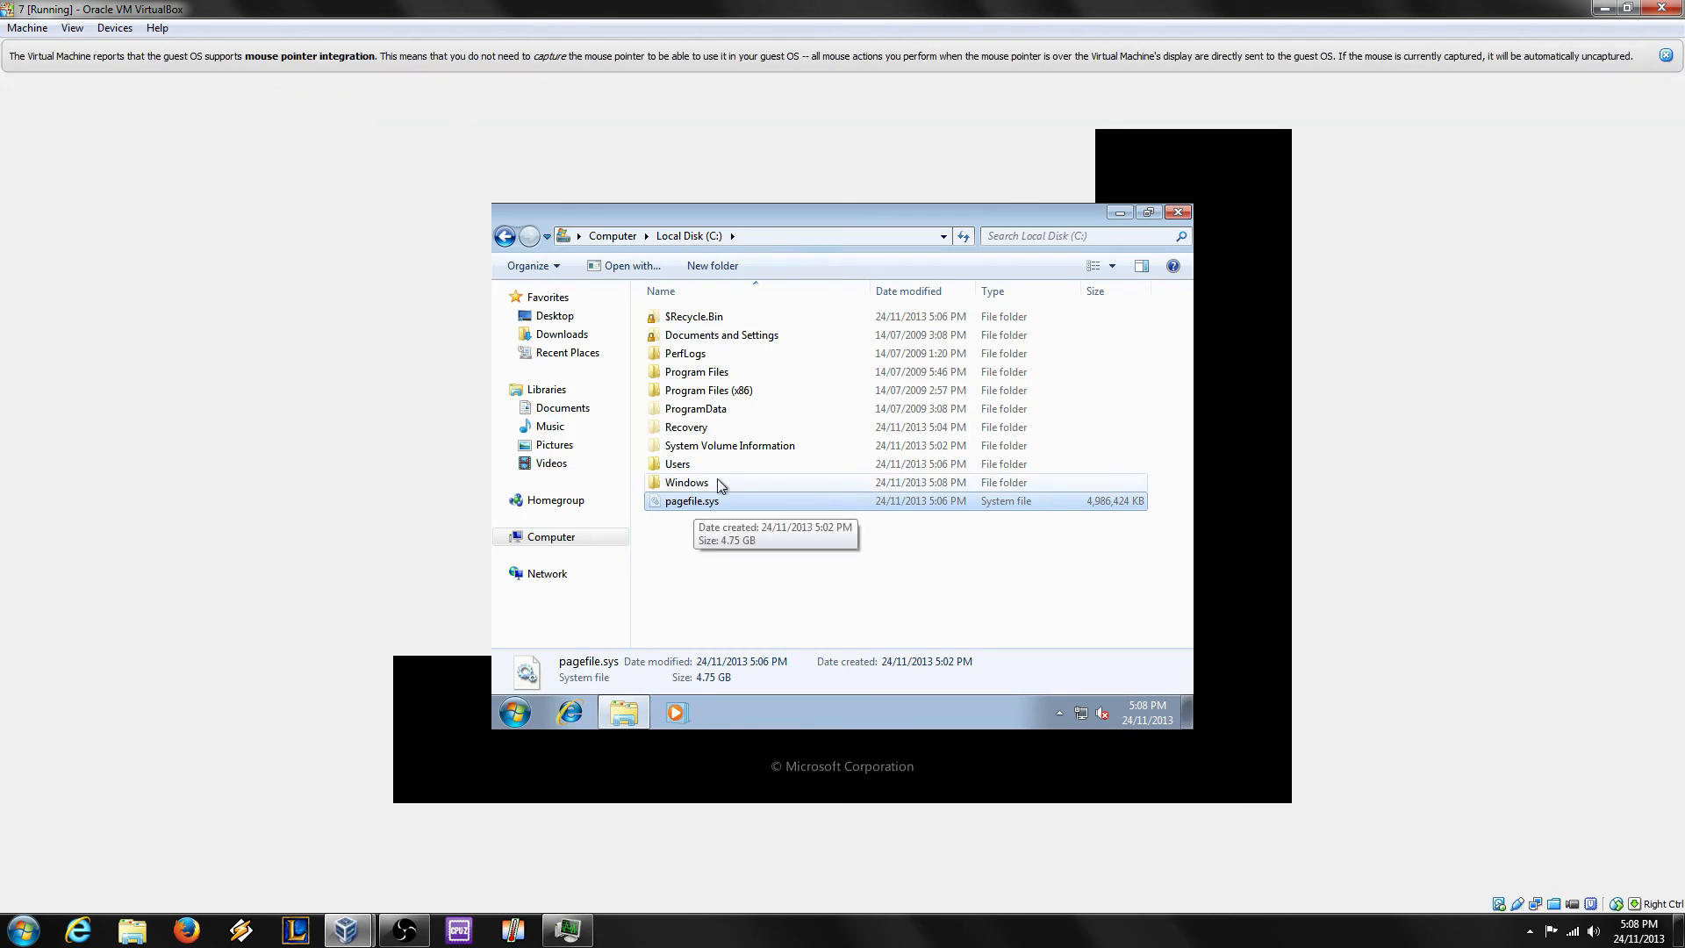
left_click(691, 449)
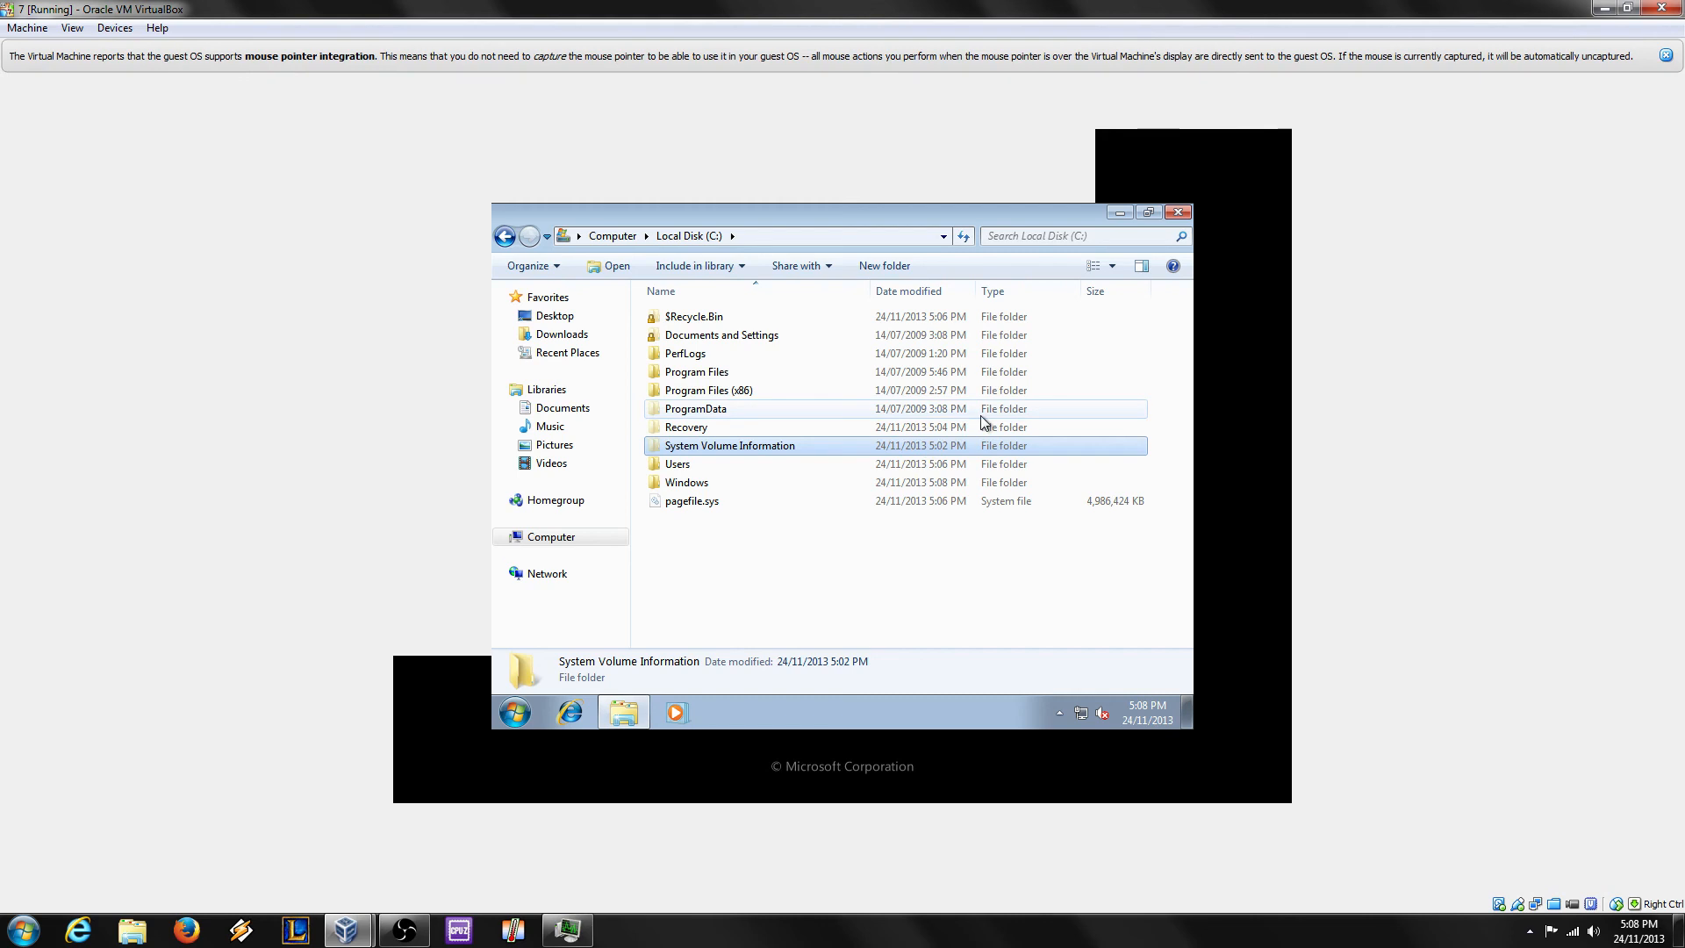
left_click(911, 553)
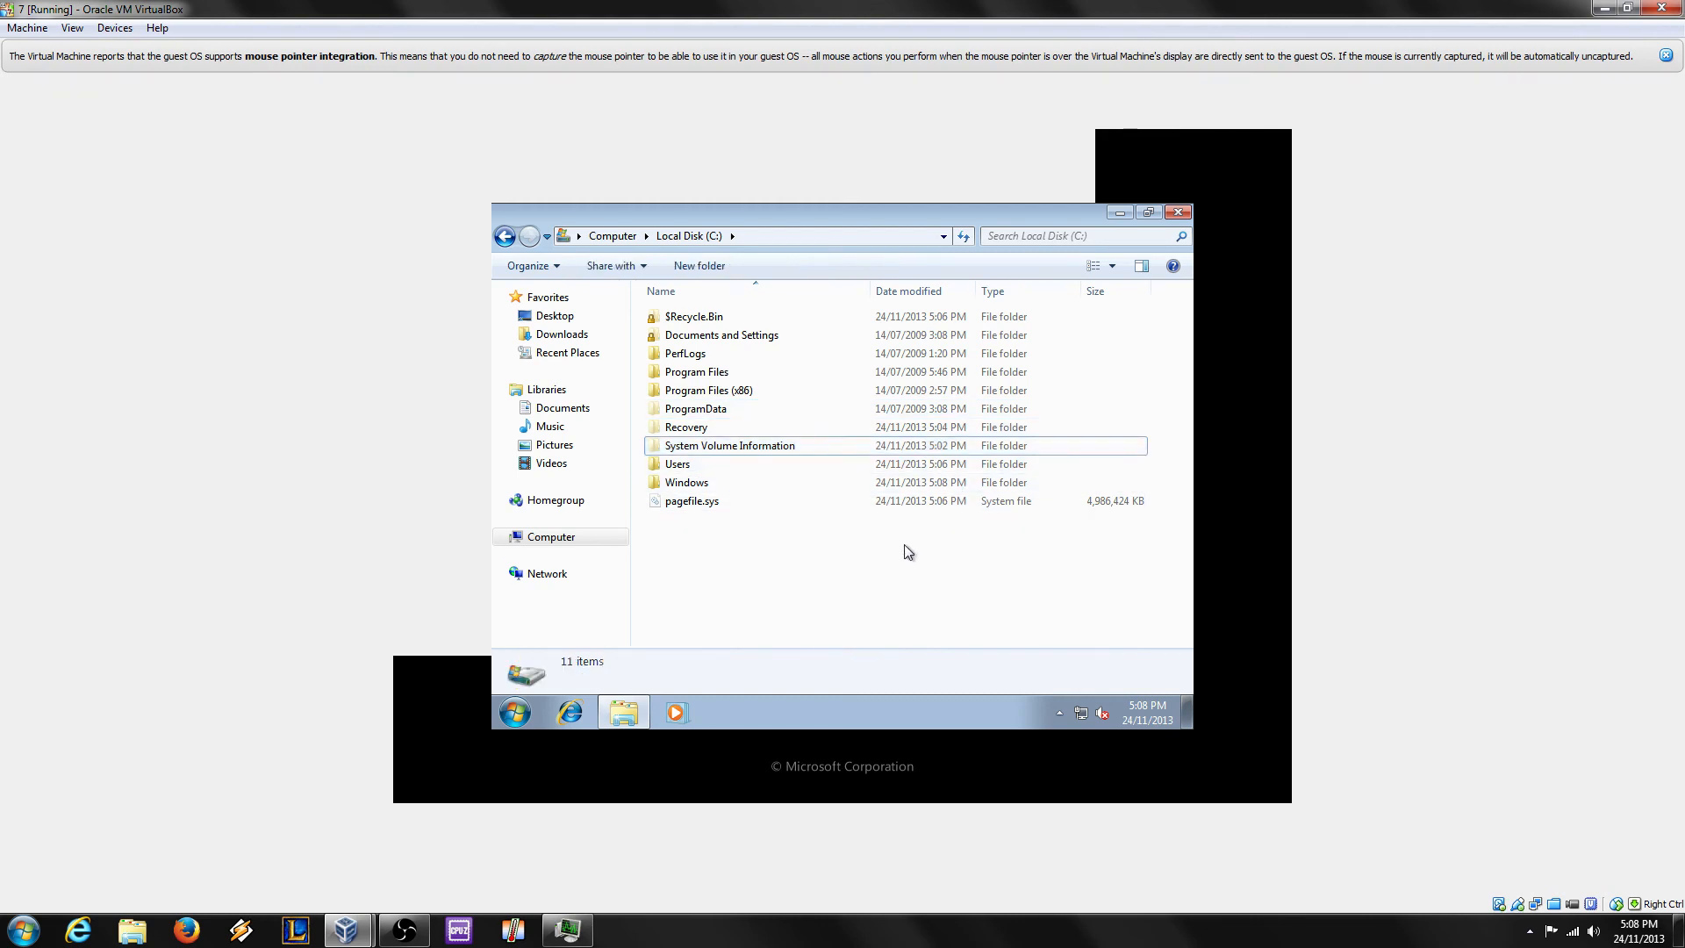
left_click(417, 933)
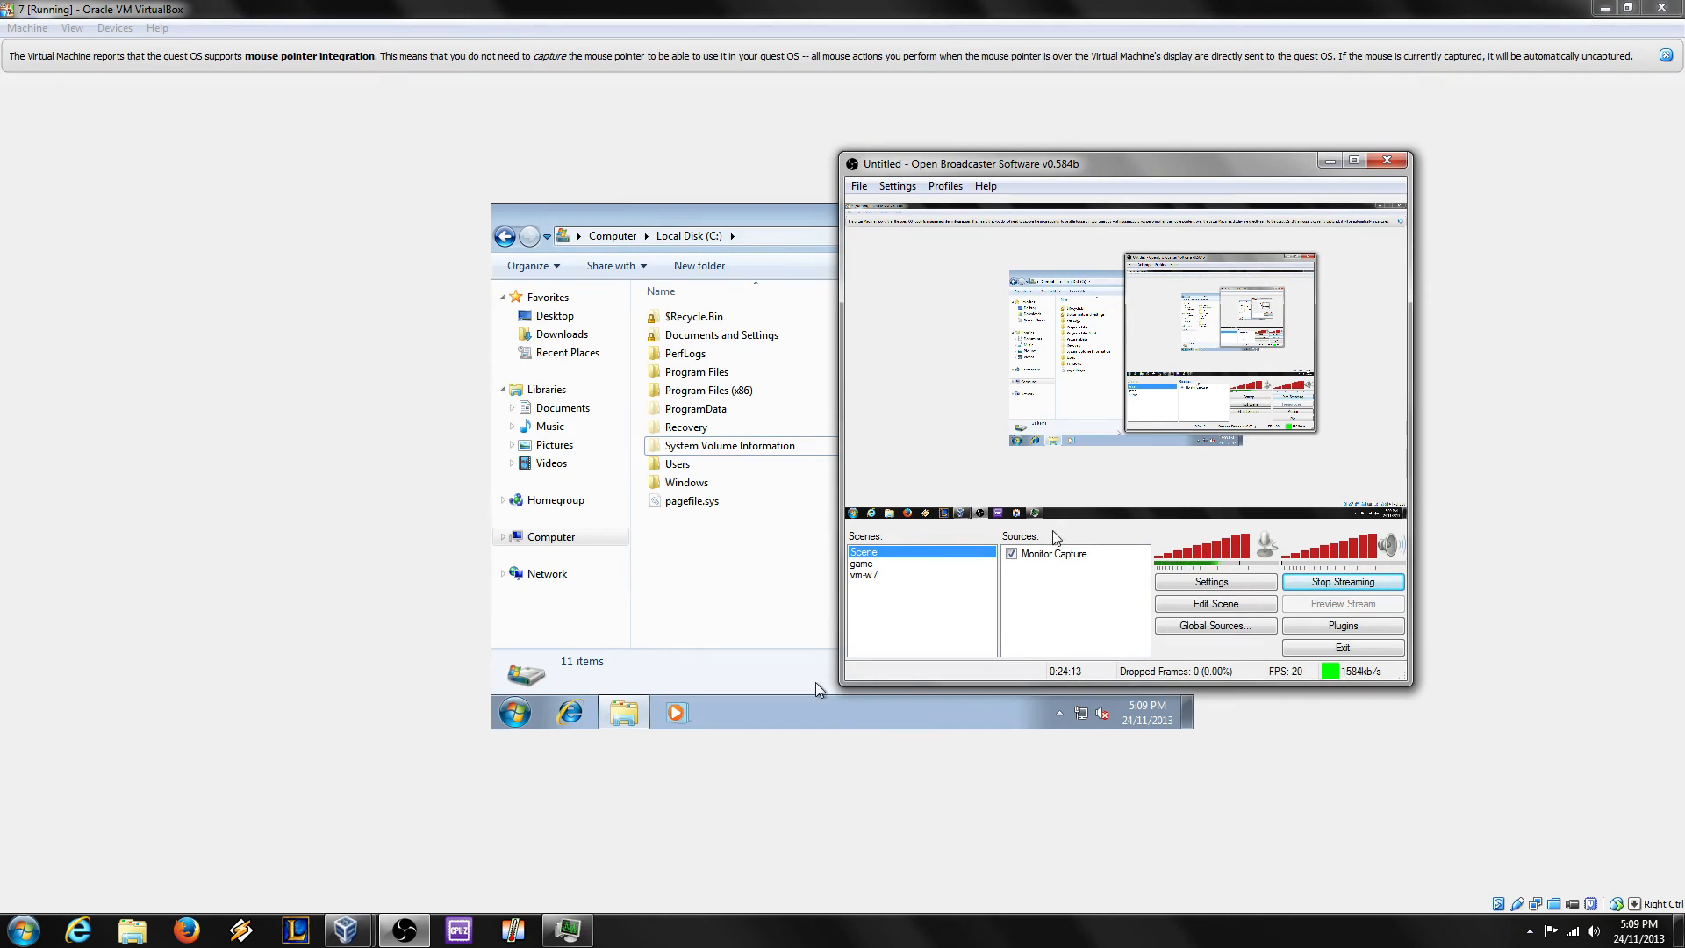
Step: Close the guest's Local Disk (C:) Explorer window and open the Windows 7 Start menu
left_click(781, 600)
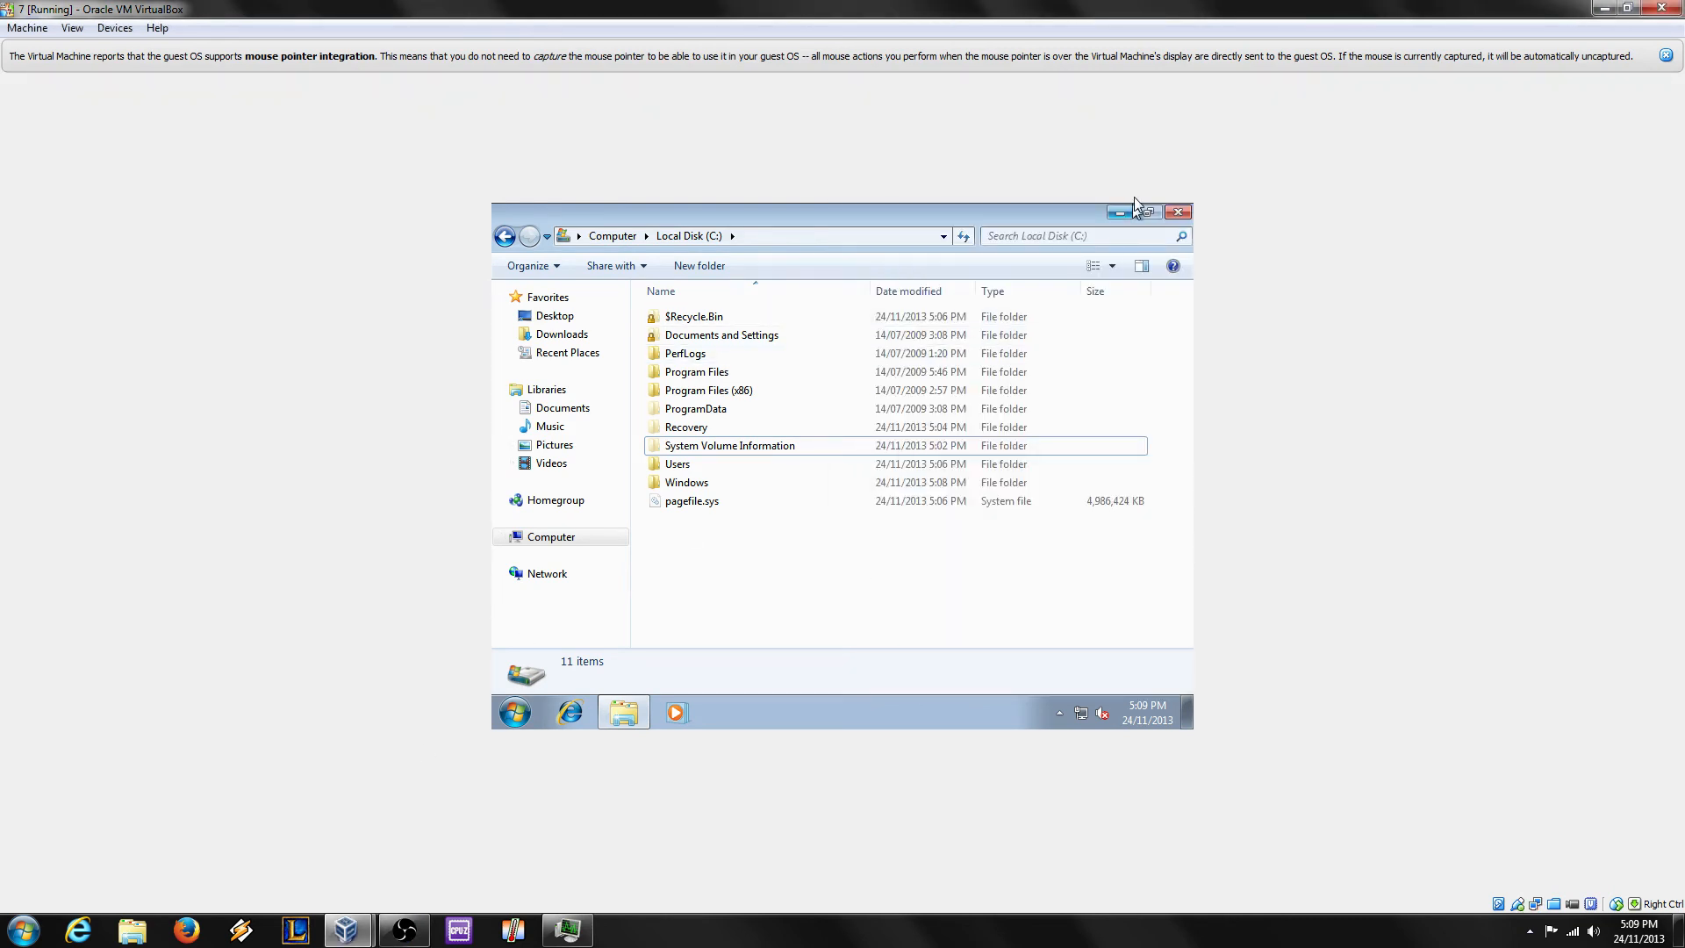
left_click(1178, 214)
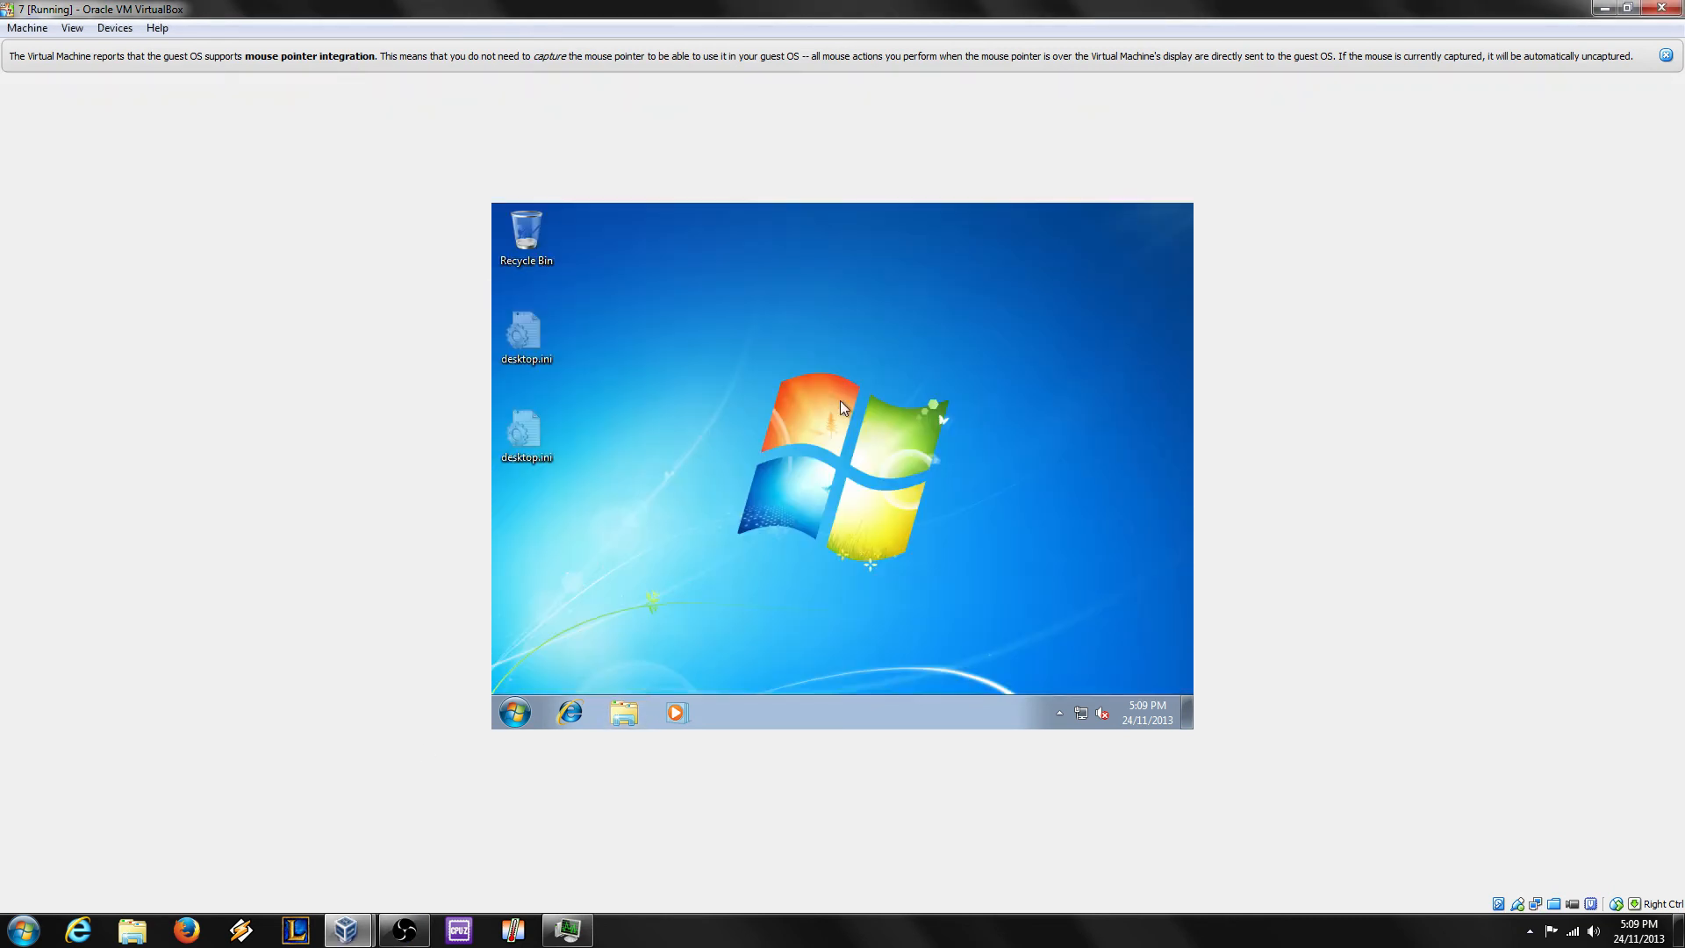
left_click(513, 712)
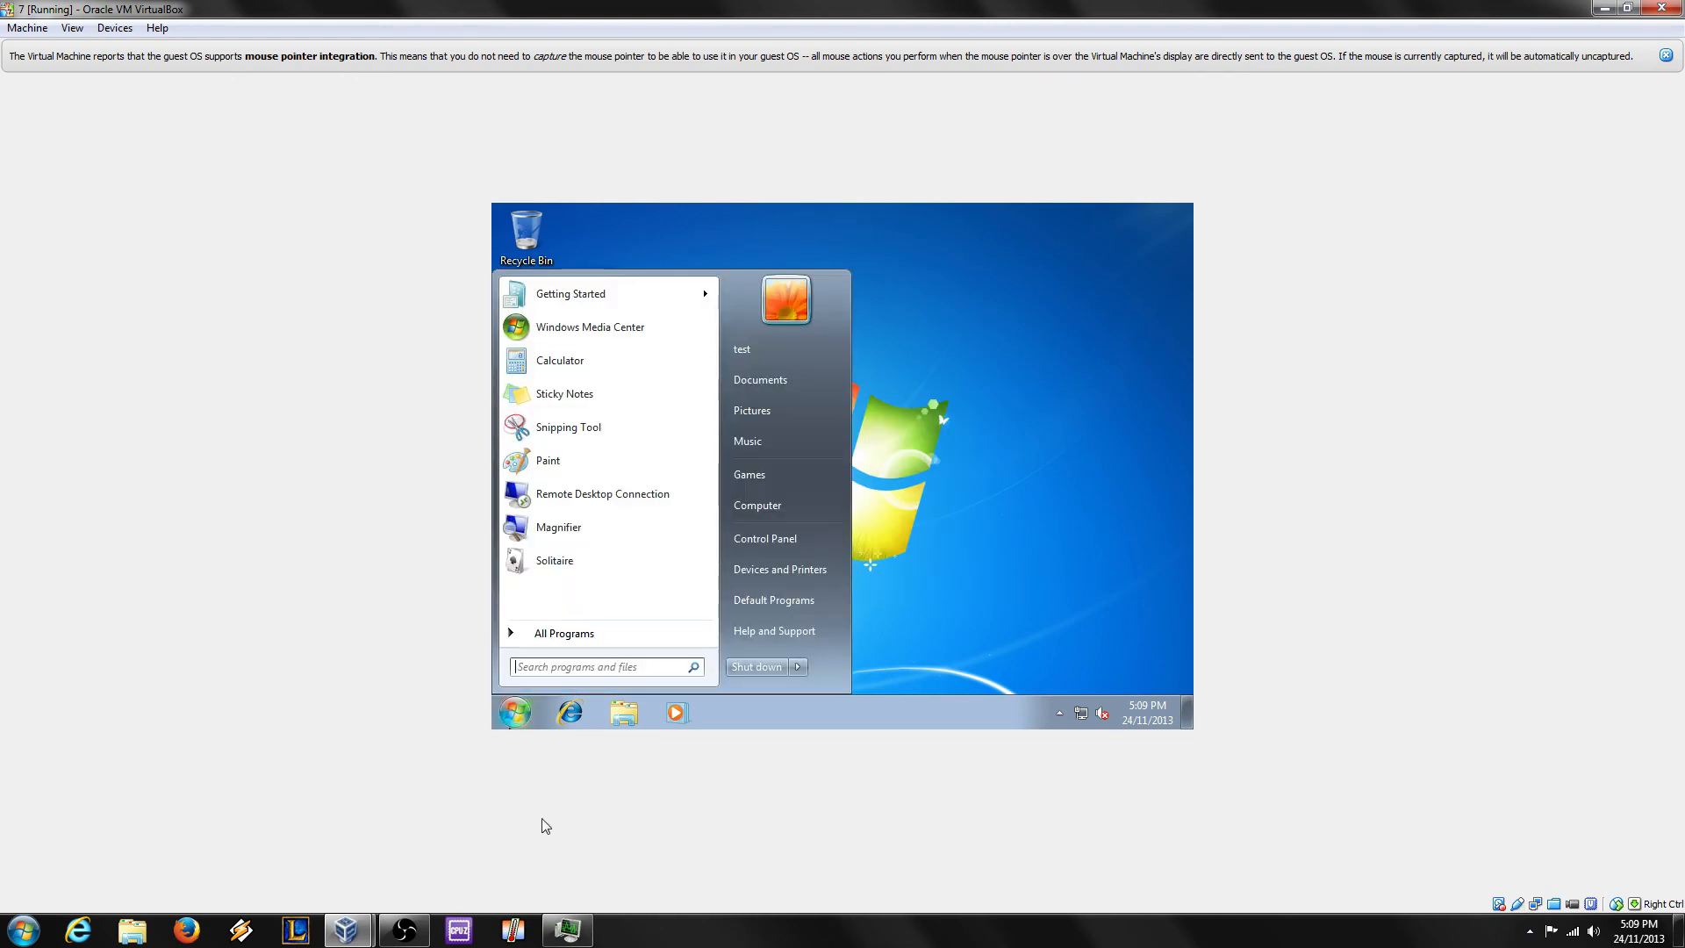
left_click(404, 932)
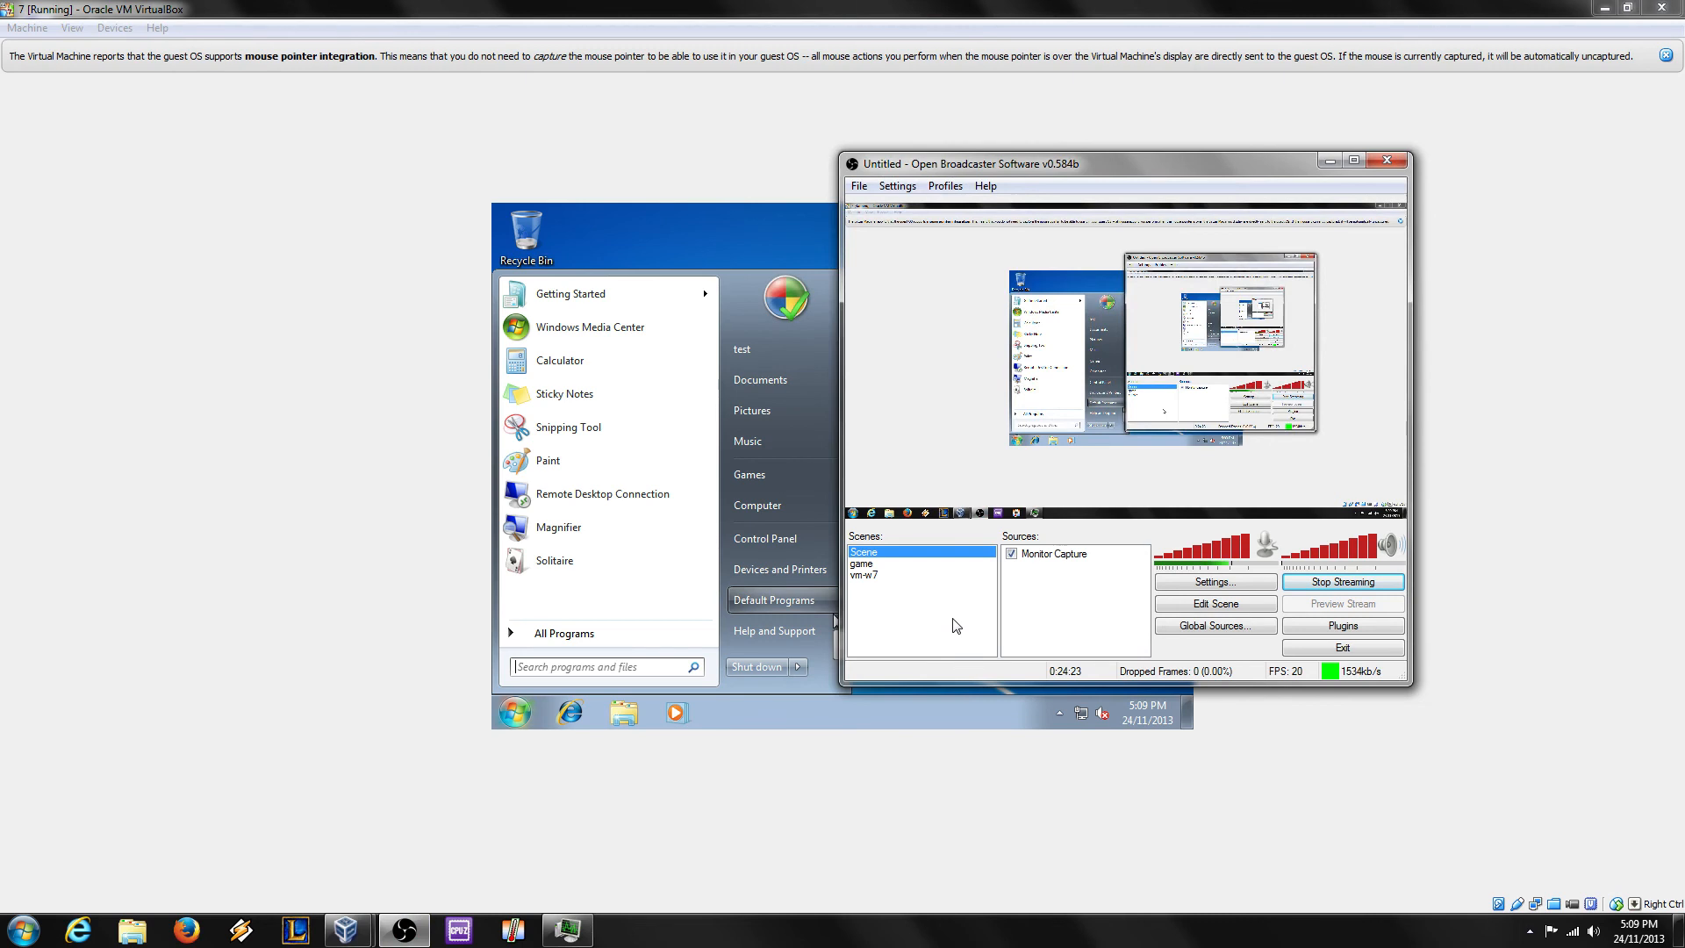